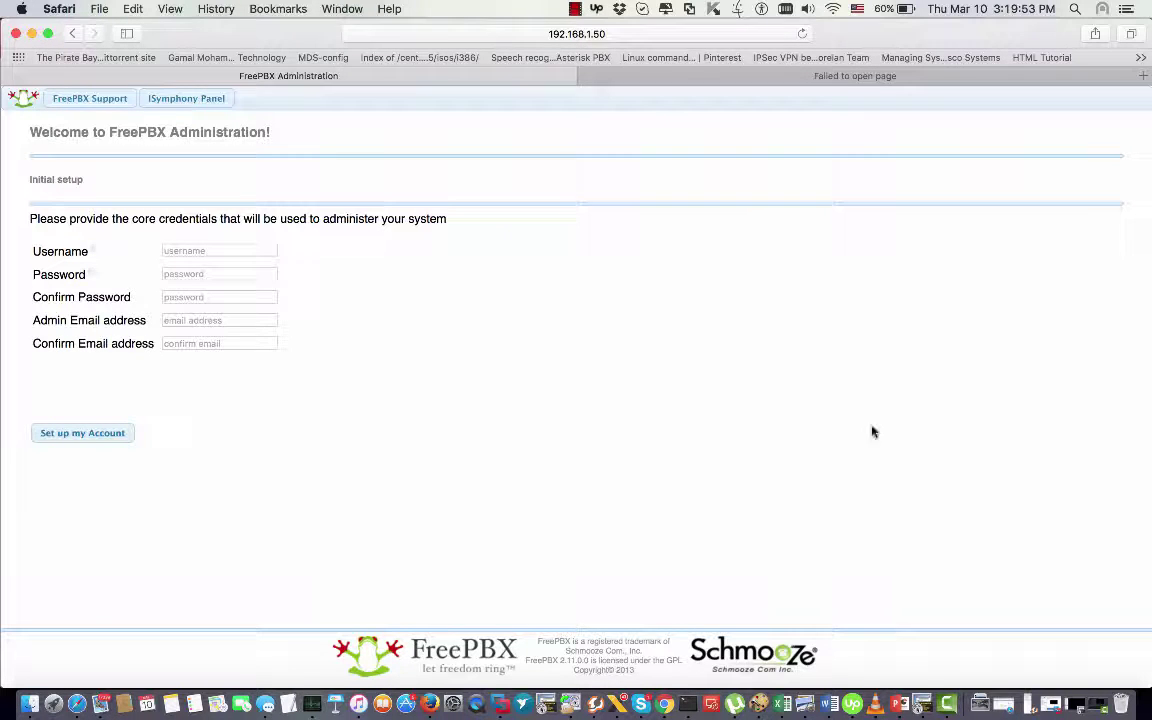
- Bring the Seldom Tutorials presentation in PowerPoint to the front
left_click(899, 704)
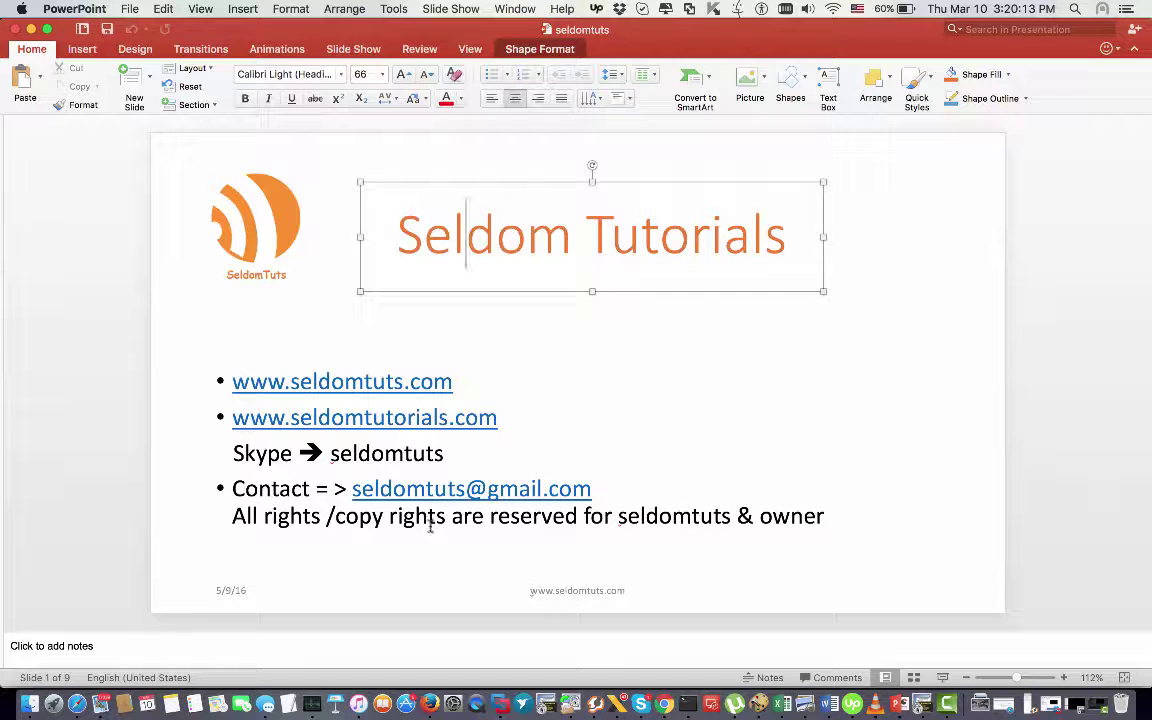
- Highlight the slide's website-link and contact lines, then return to Safari's FreePBX setup page
left_click_drag(233, 382, 419, 442)
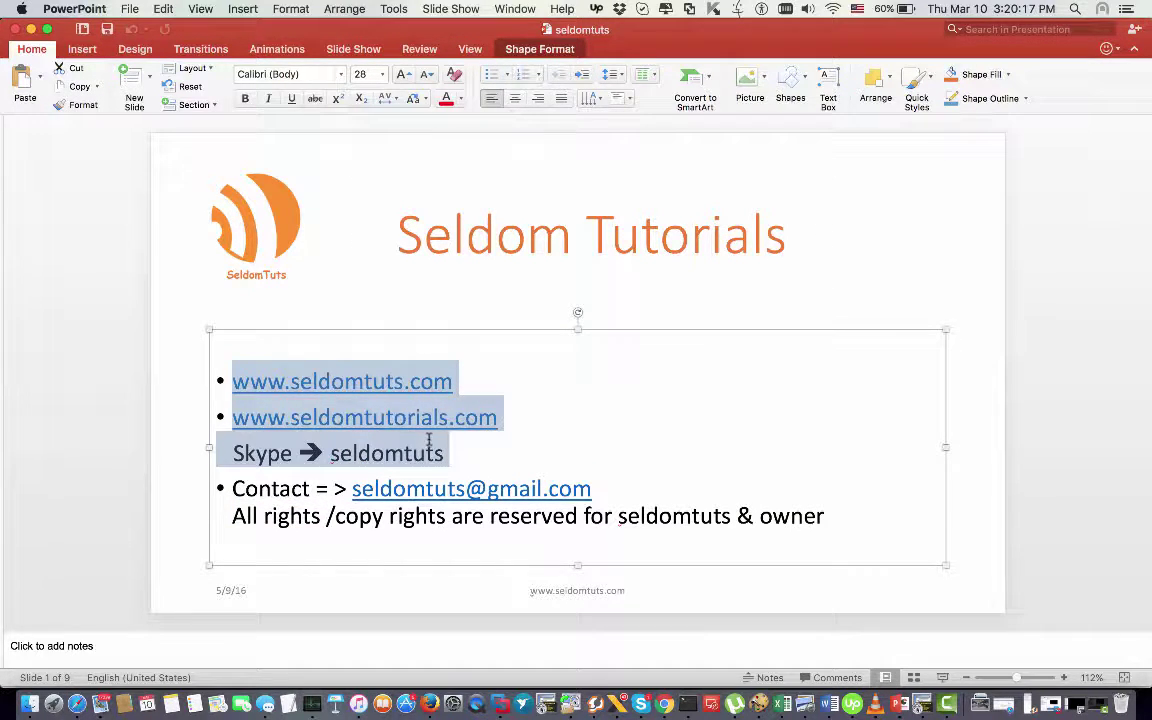
triple_click(477, 488)
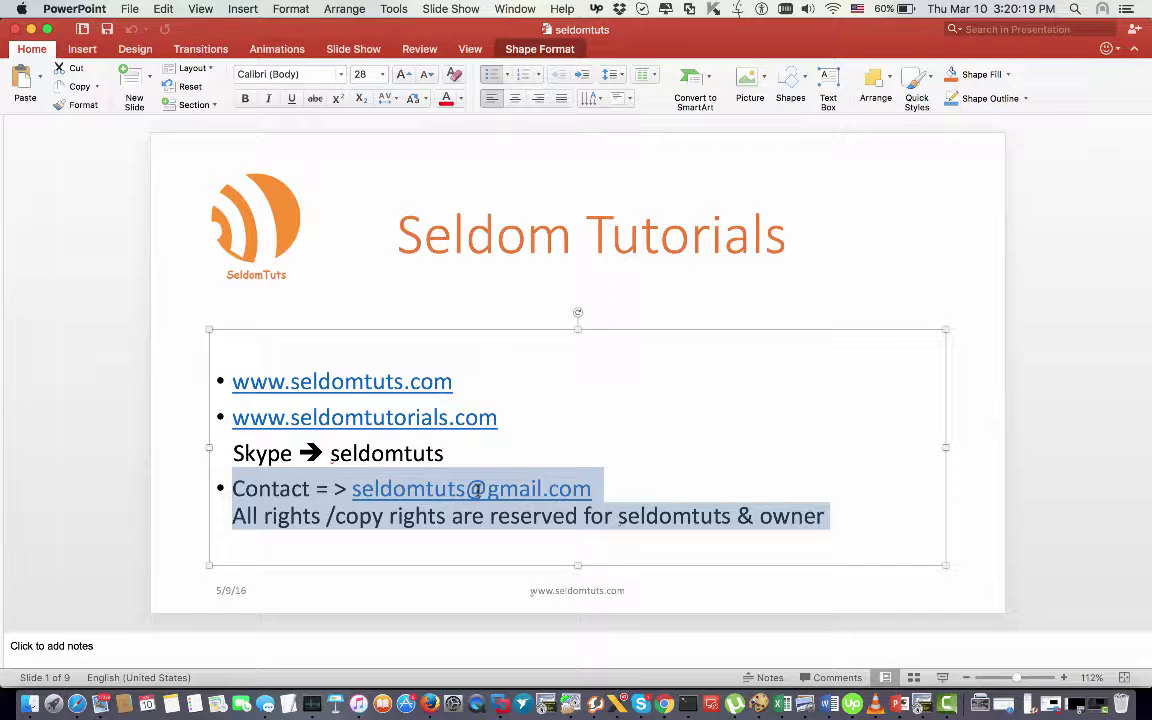
triple_click(396, 383)
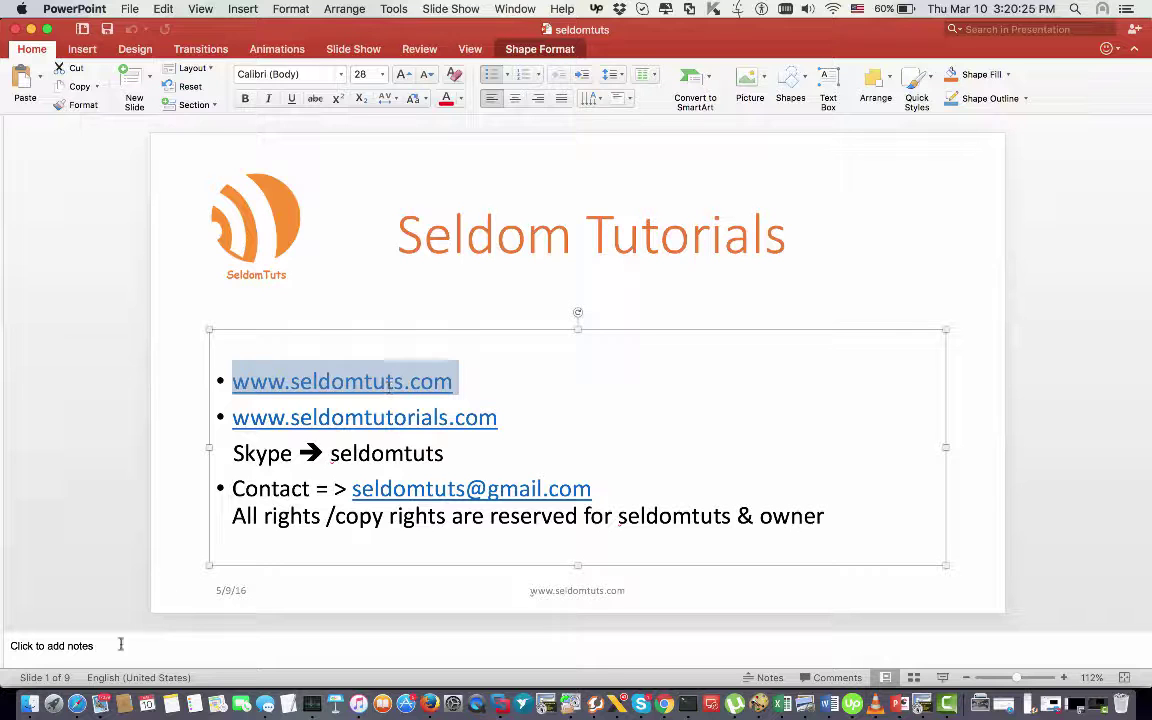
left_click(77, 704)
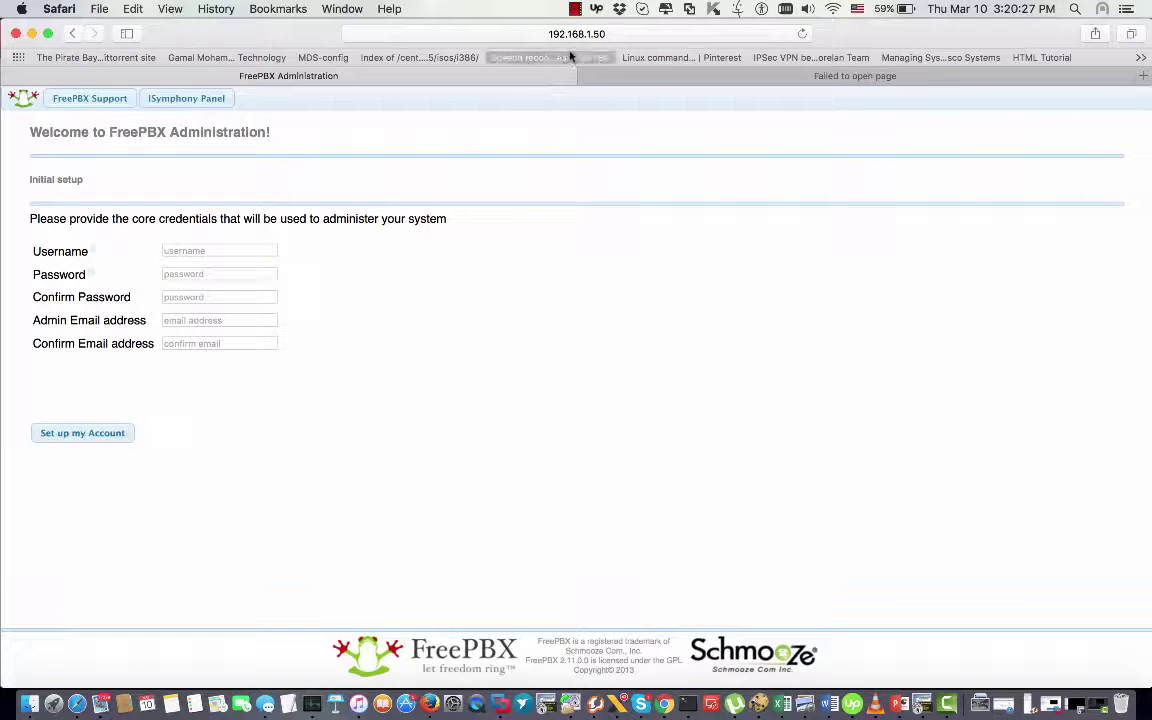
left_click(522, 36)
left_click(489, 34)
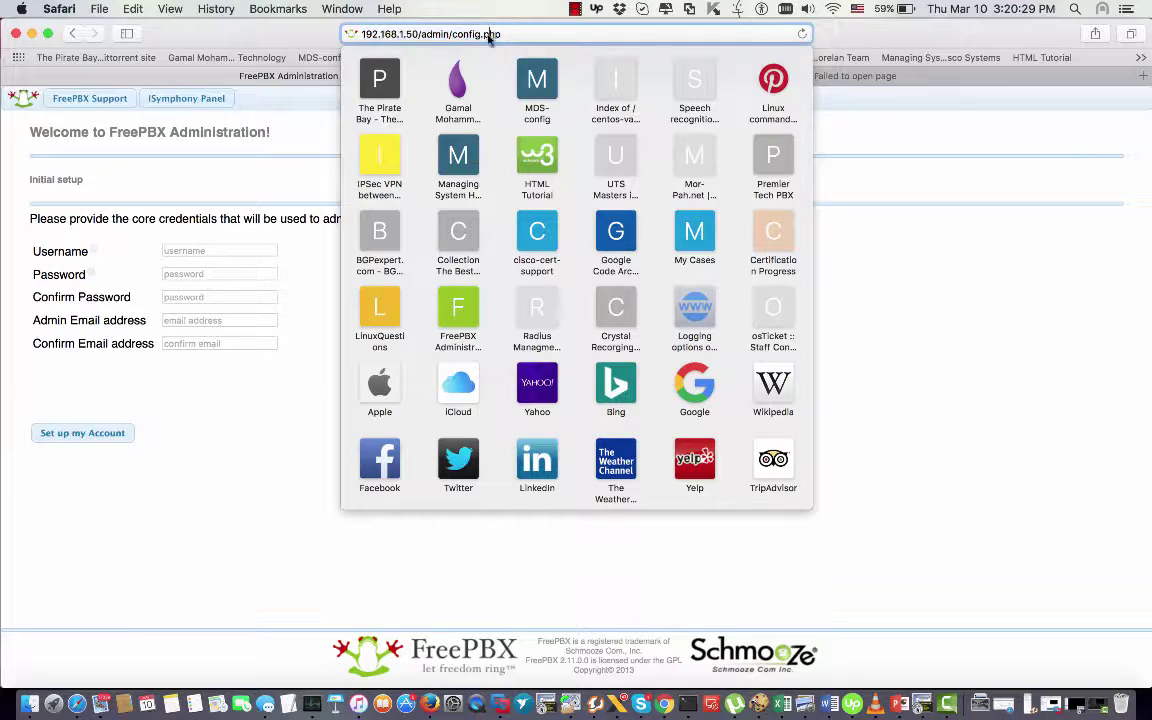
left_click(278, 432)
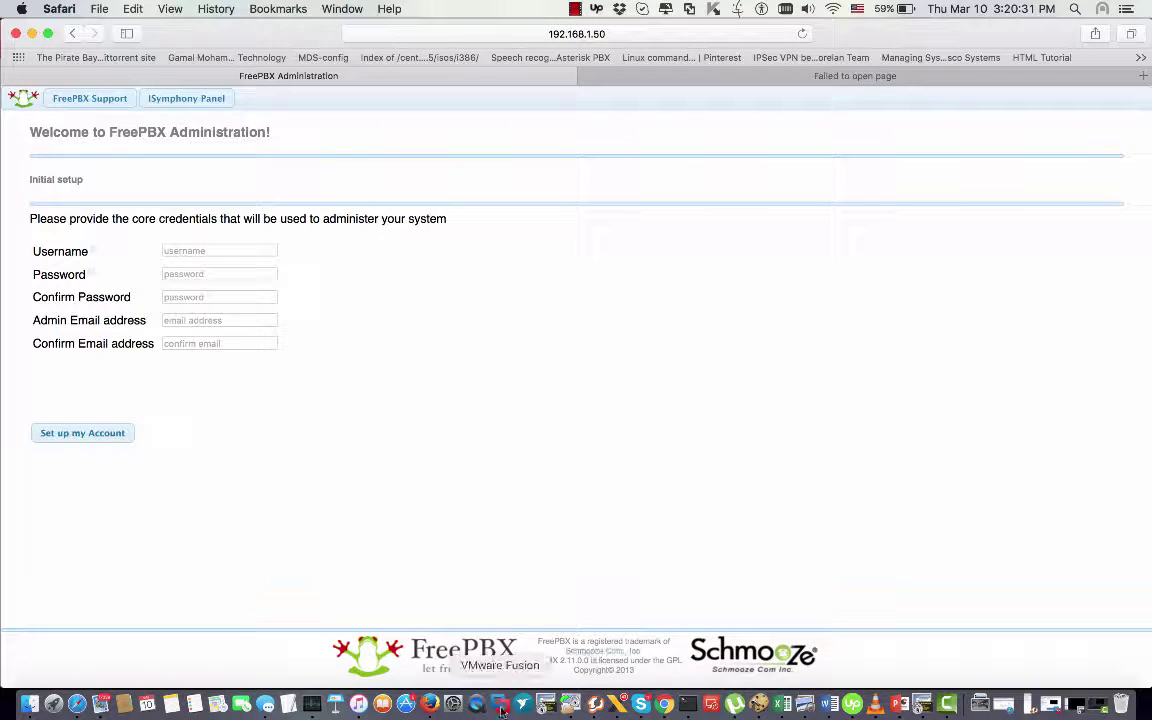
key("ctrl+Right")
key("ctrl+Left")
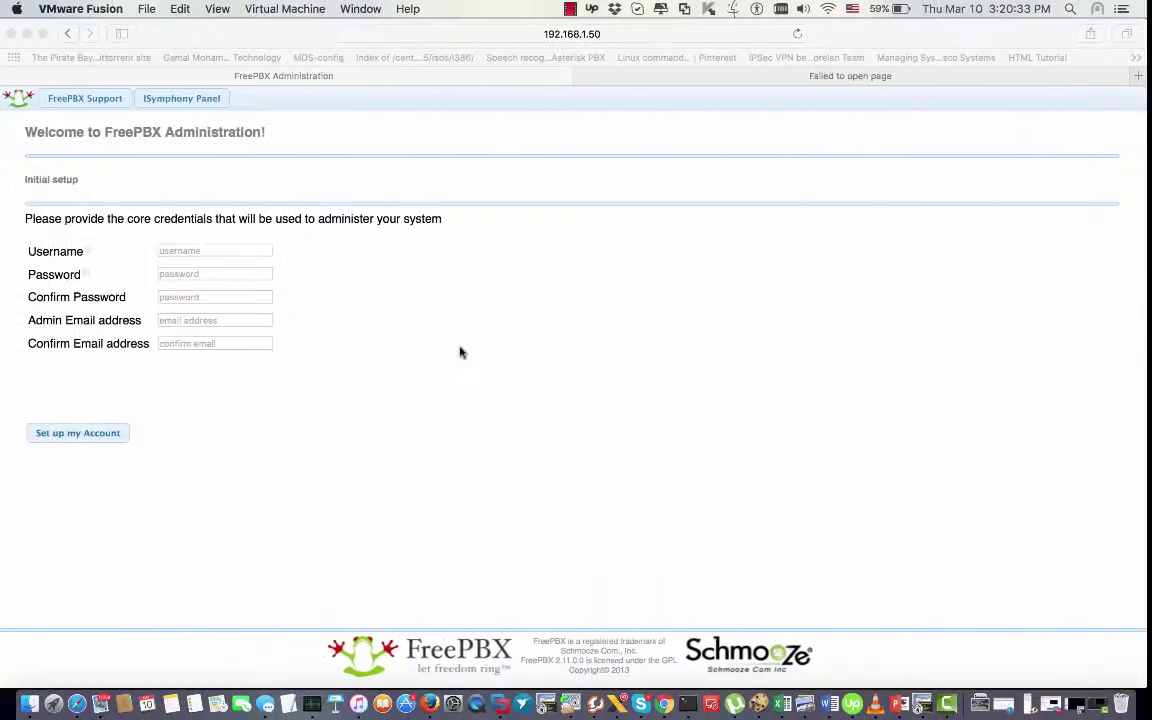
key("ctrl+Right")
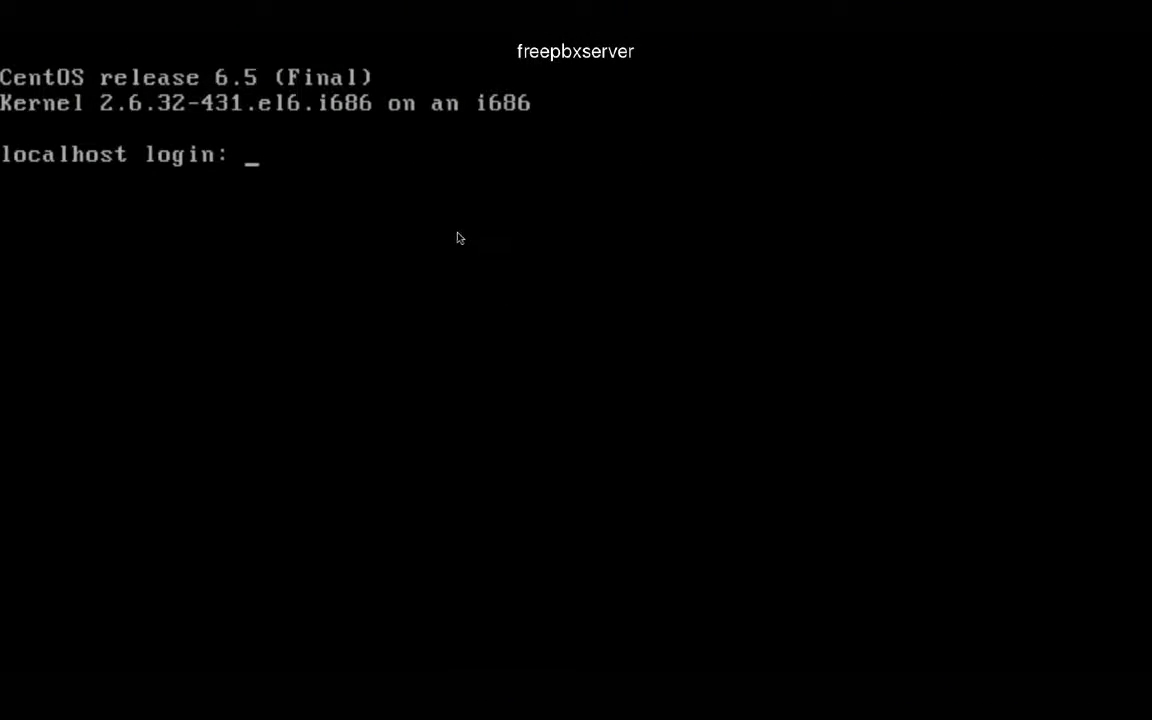
key("ctrl+Left")
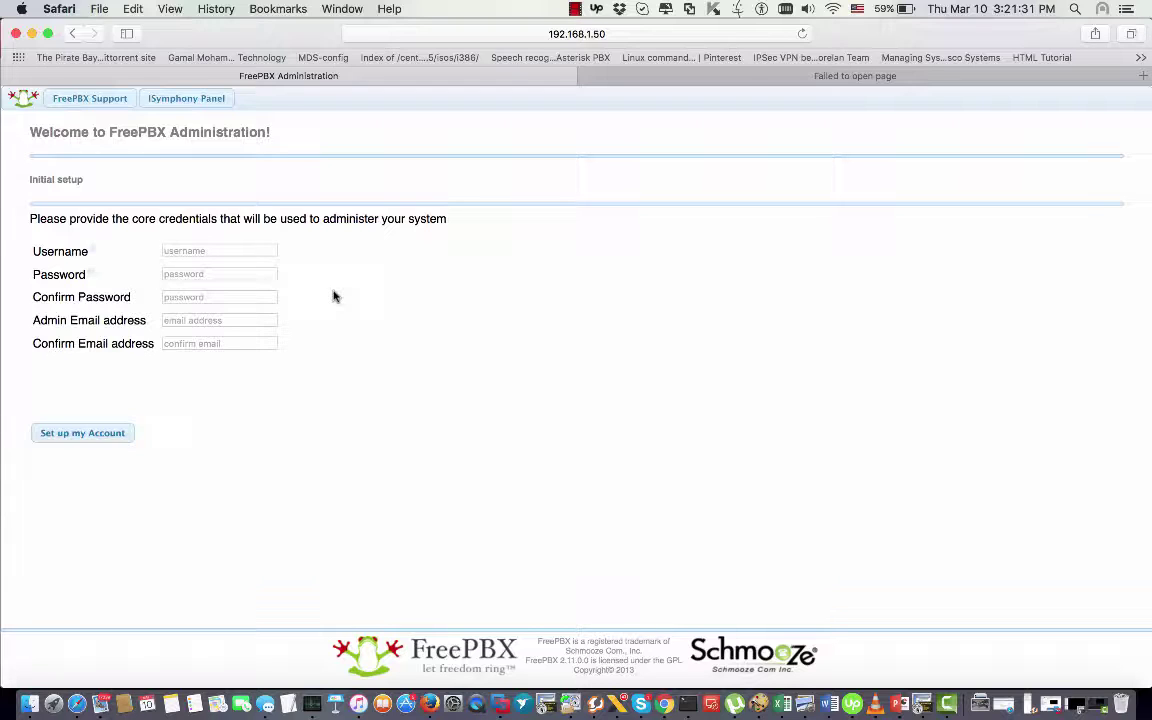
- Create the administrator account with username admin, a password, and the admin email entered twice
left_click(217, 250)
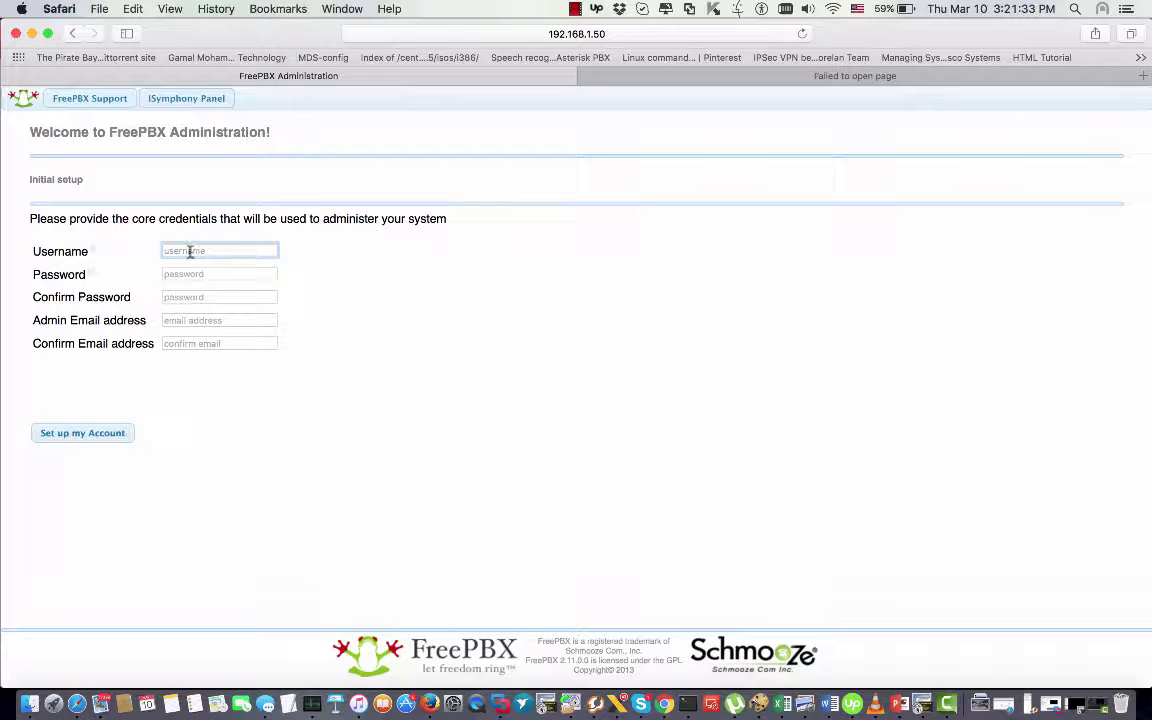
type("admin")
left_click(265, 273)
type("a")
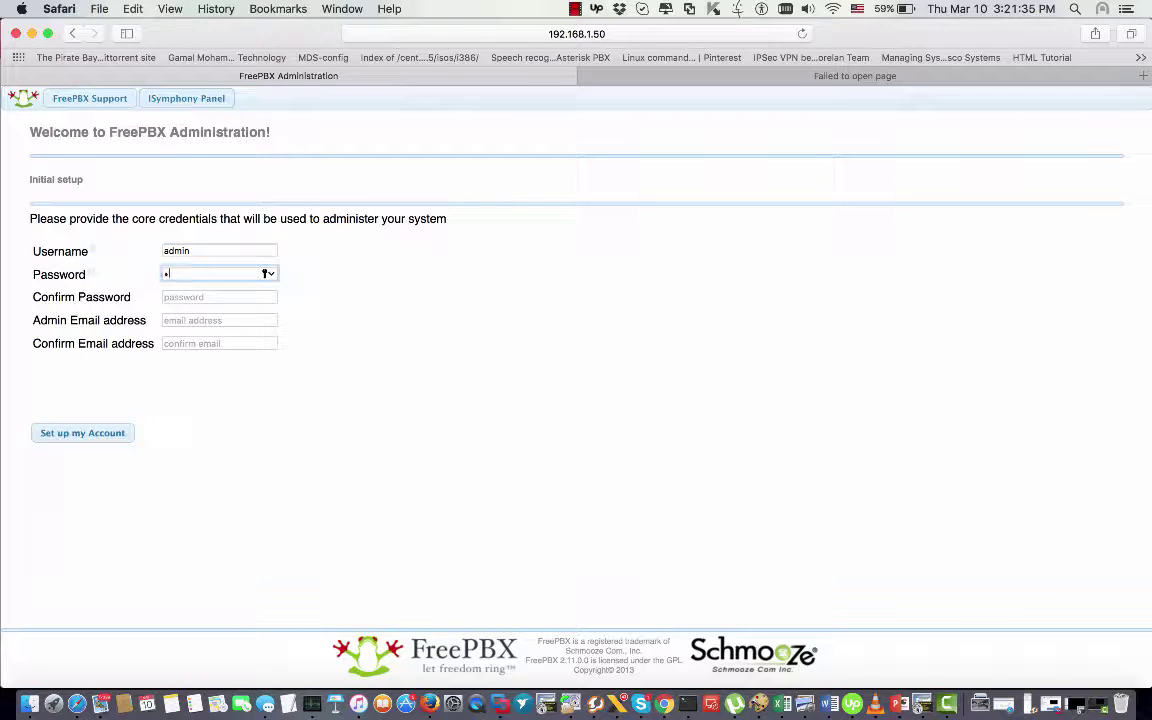
key("Tab")
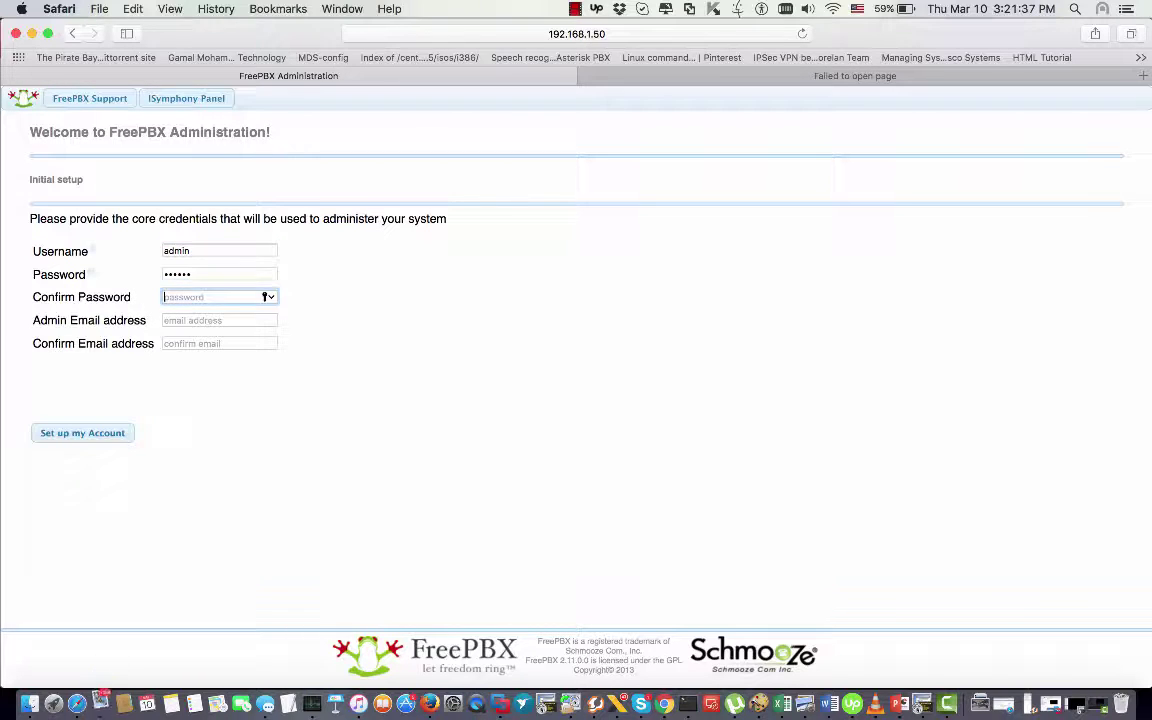
key("Tab")
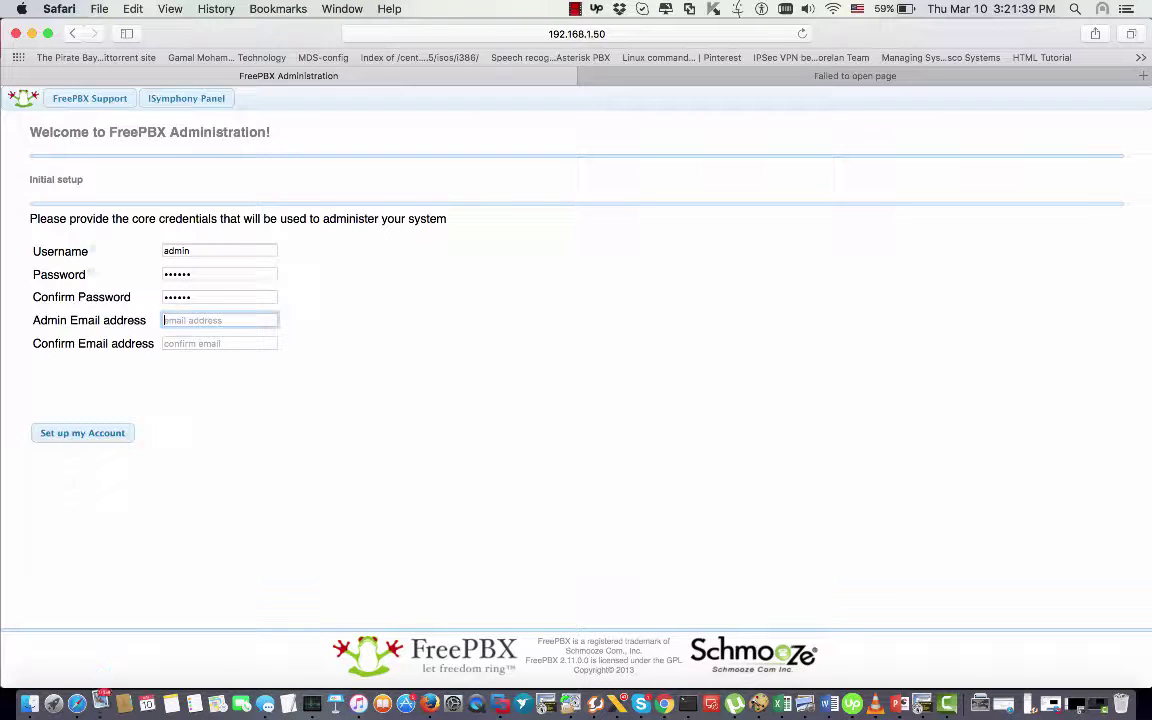
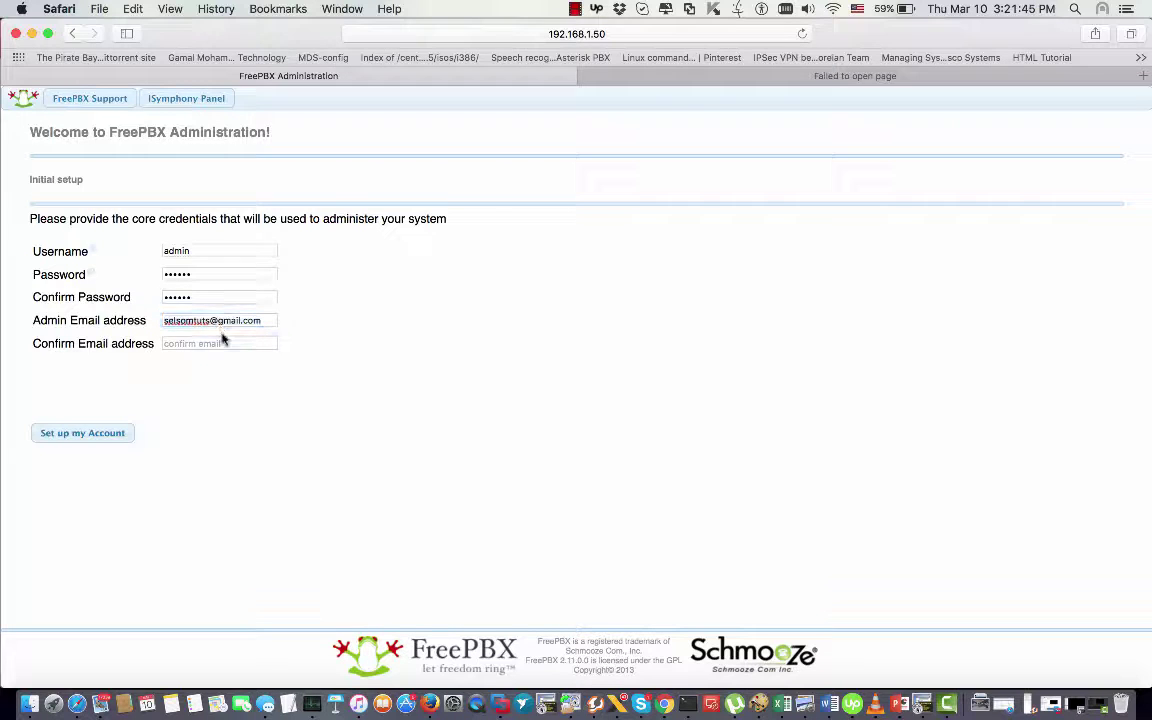
left_click(228, 345)
key("super+v")
left_click(100, 438)
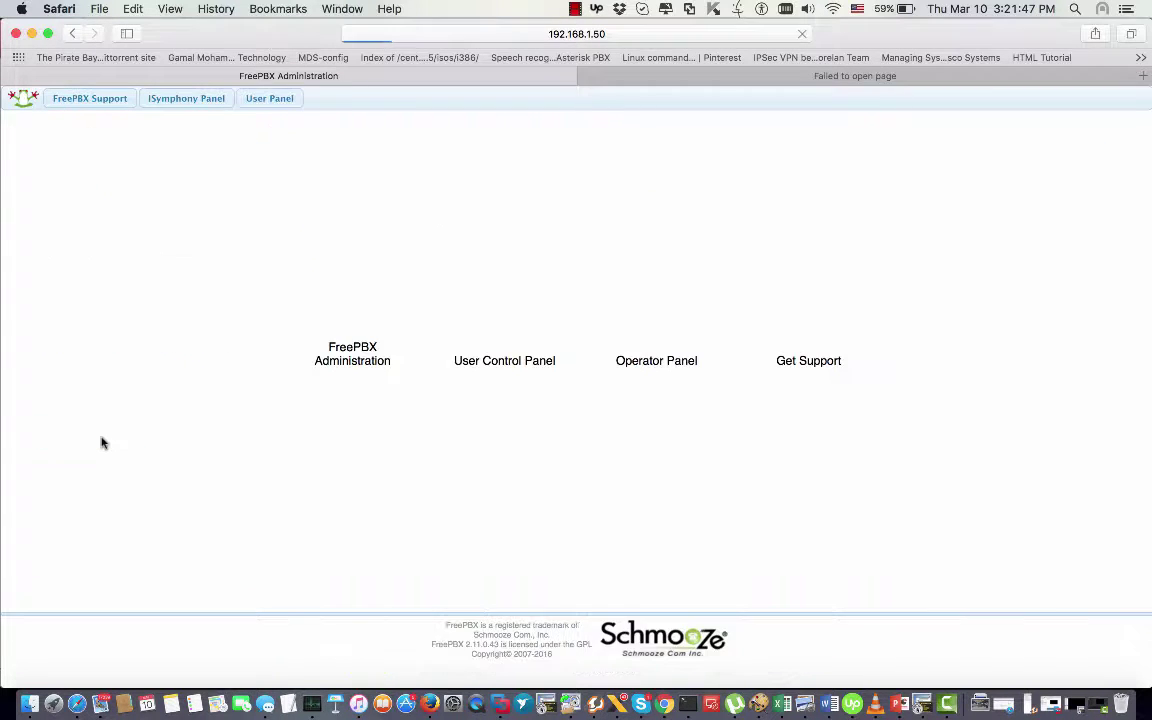
- Log in to FreePBX Administration as admin to reach the System Status dashboard
left_click(342, 237)
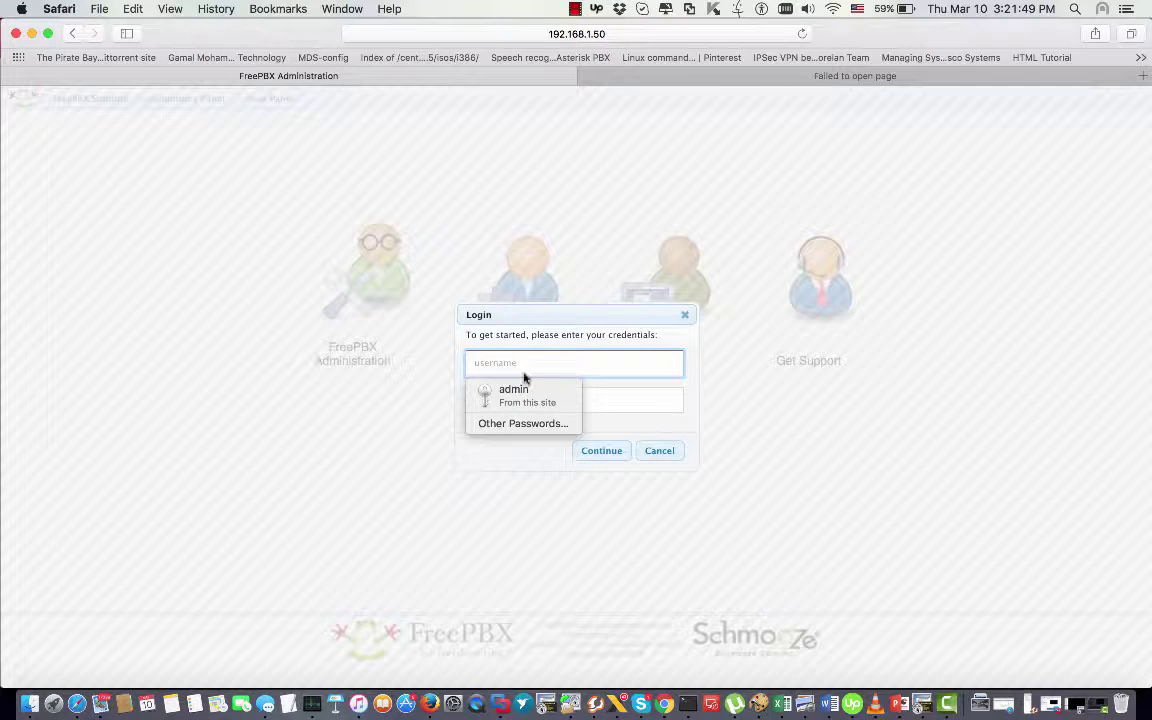
type("admin")
key("Tab")
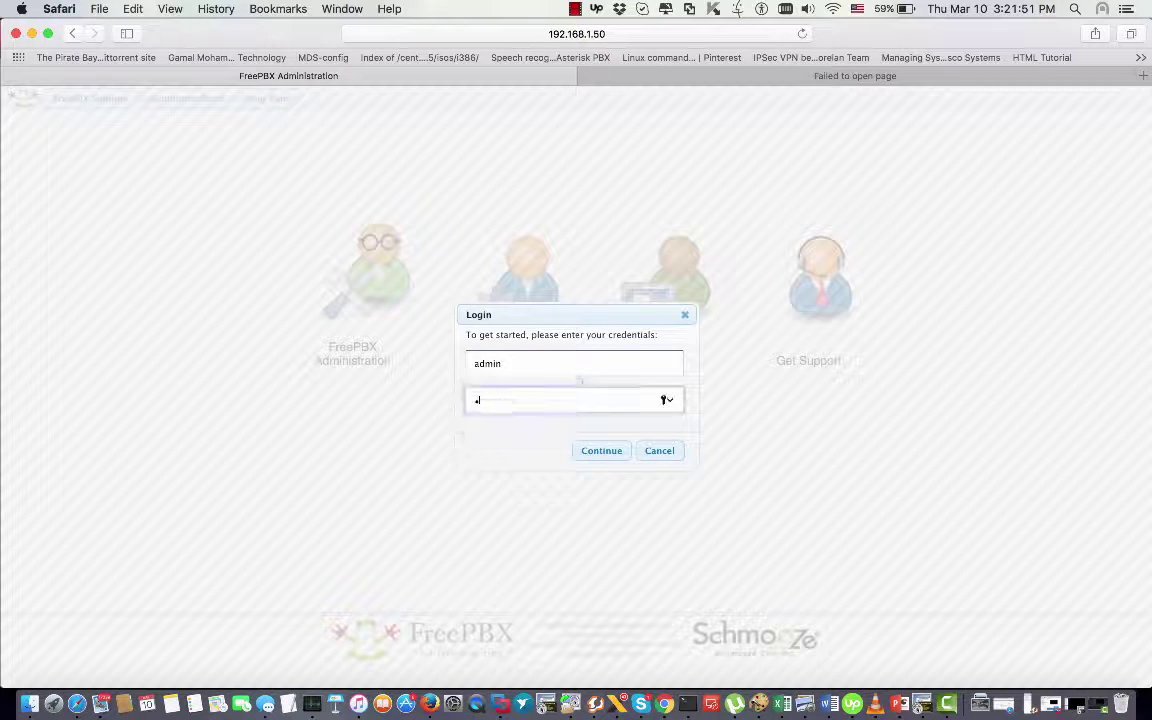
key("Return")
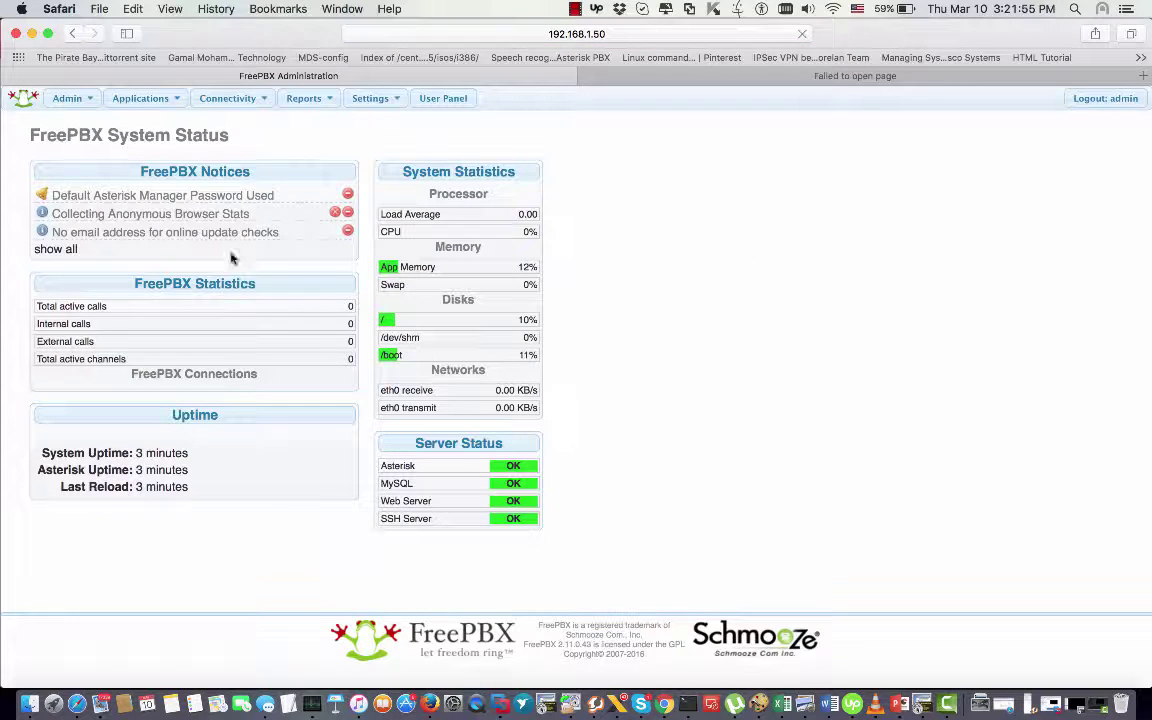
mouse_move(132, 102)
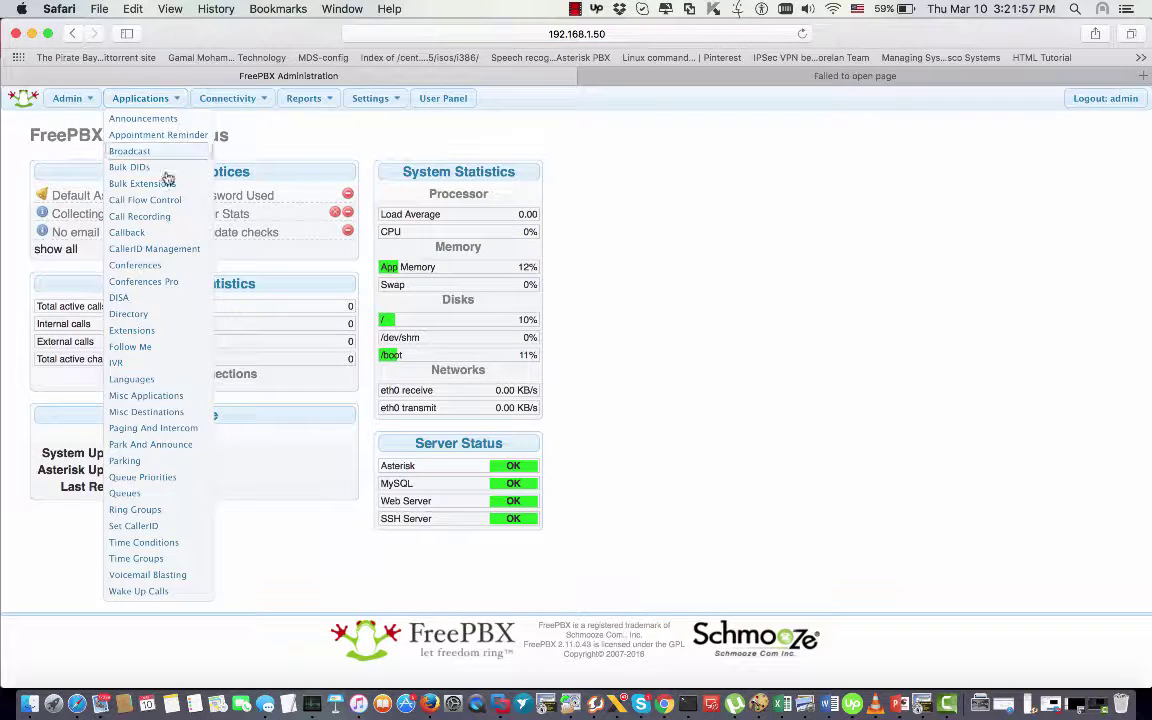
- Start a Generic SIP Device extension numbered 100 with display name seldomtuts
left_click(134, 331)
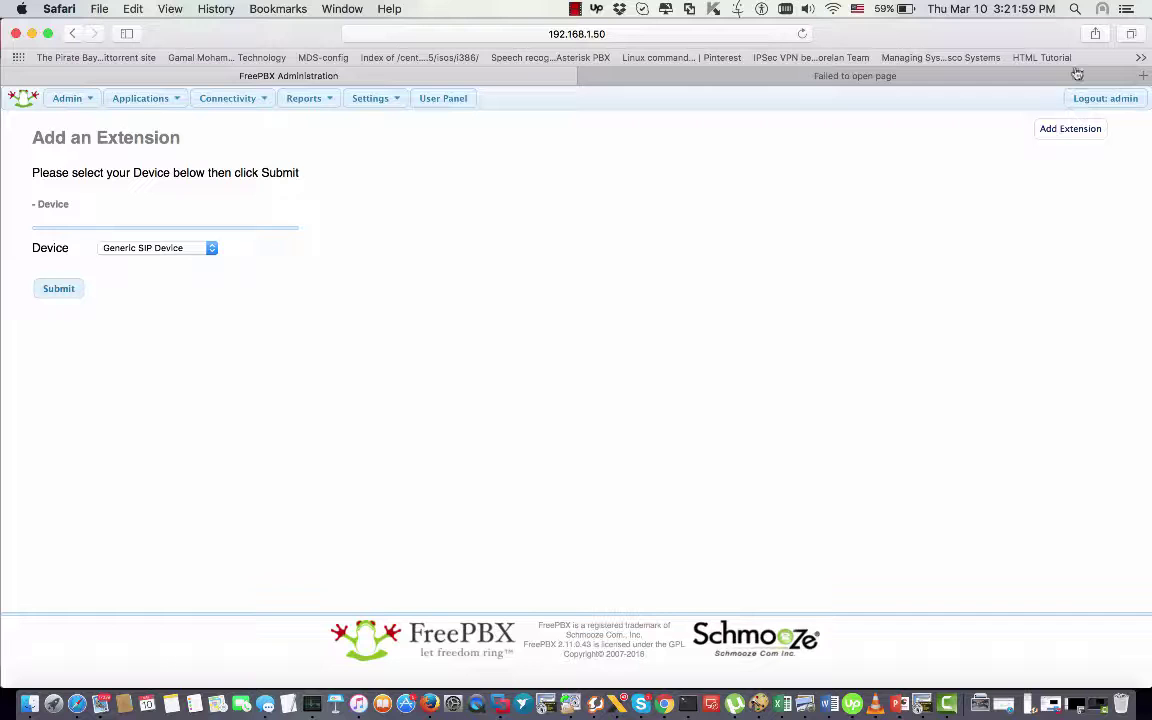
left_click(48, 288)
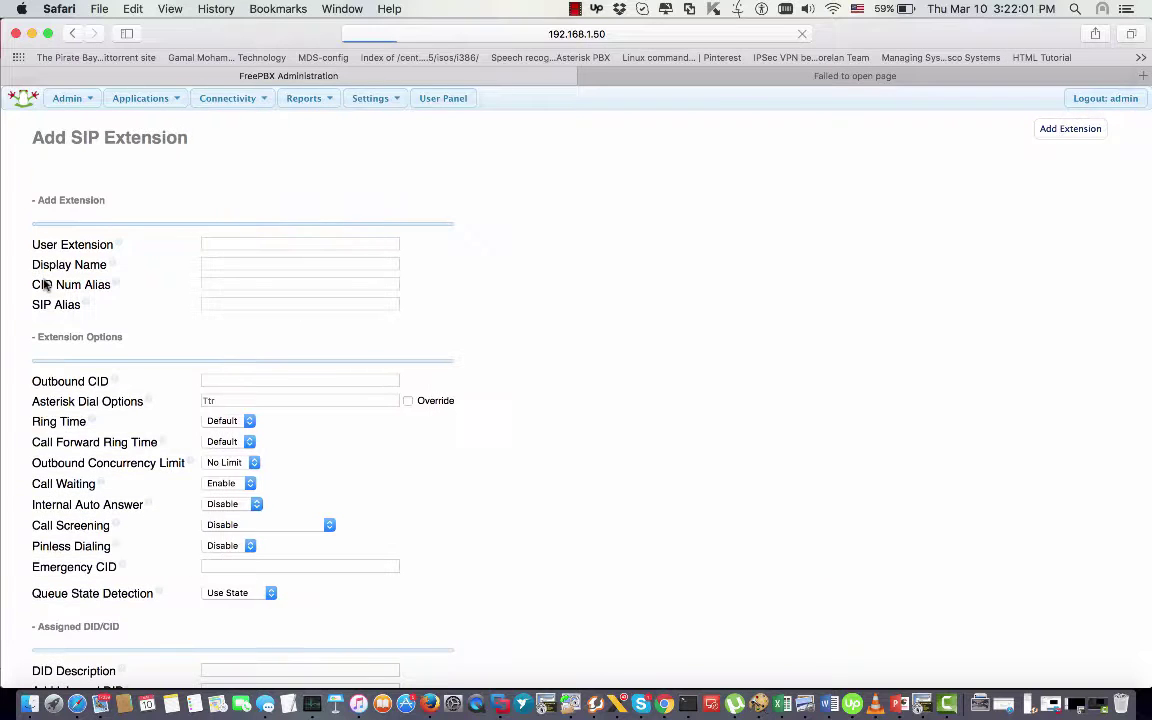
left_click(231, 246)
type("10")
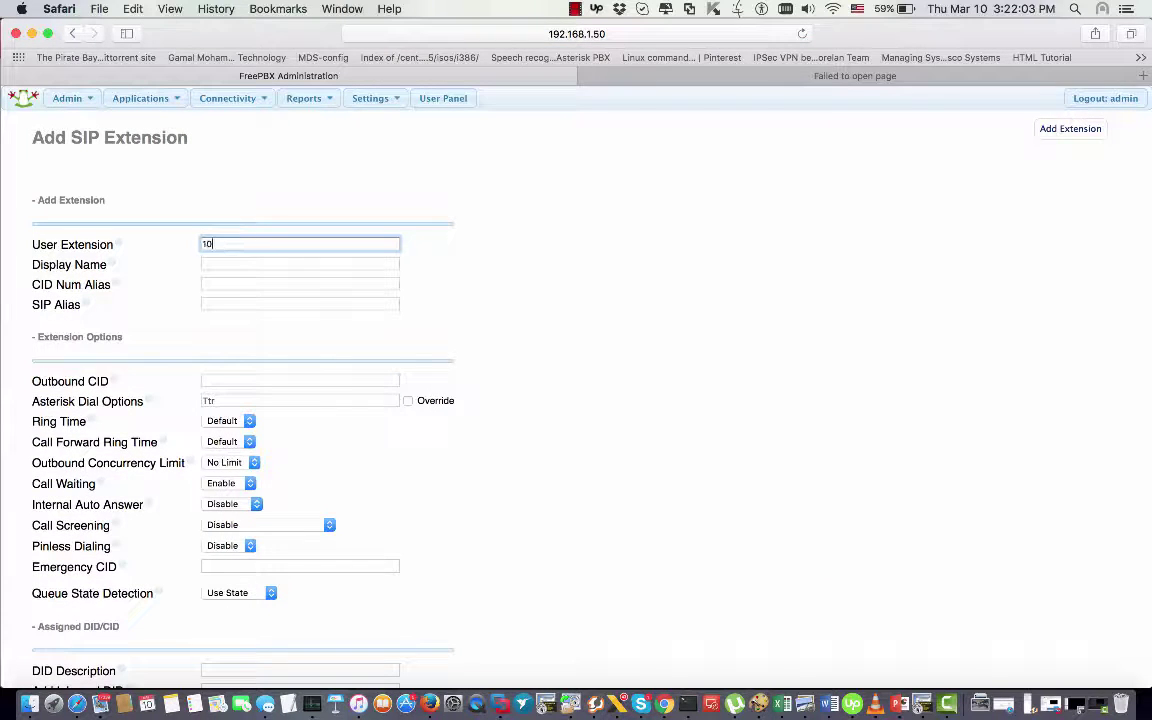
type("0")
key("Tab")
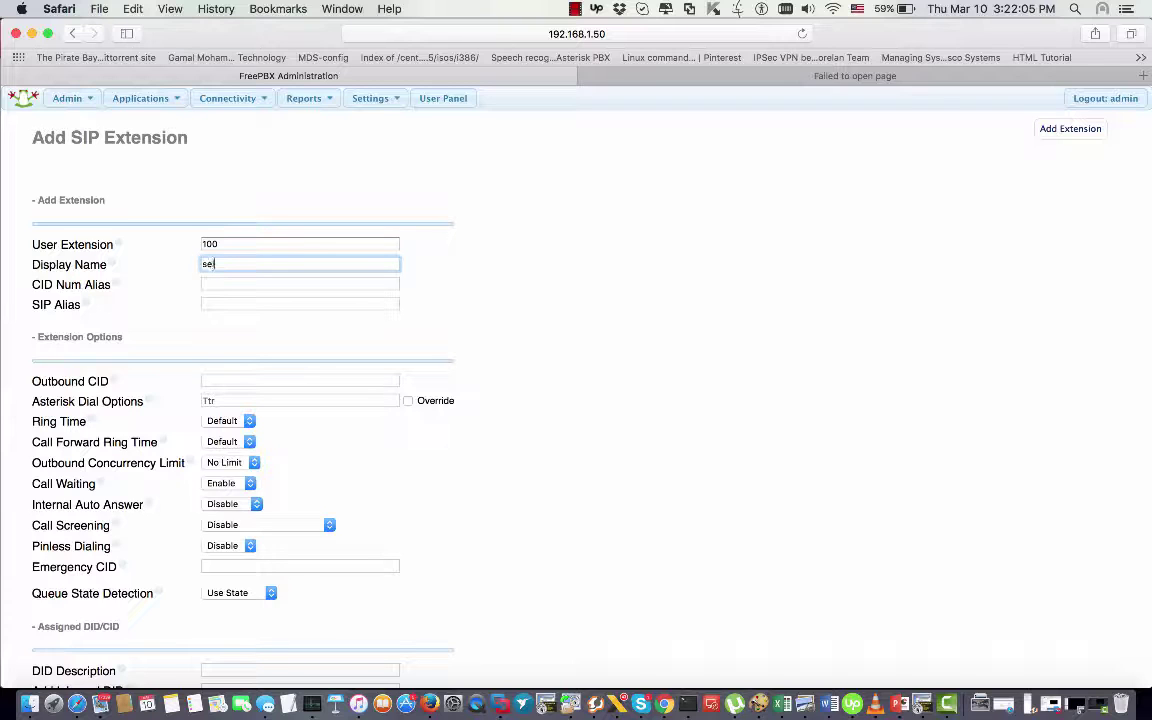
type("seldomt")
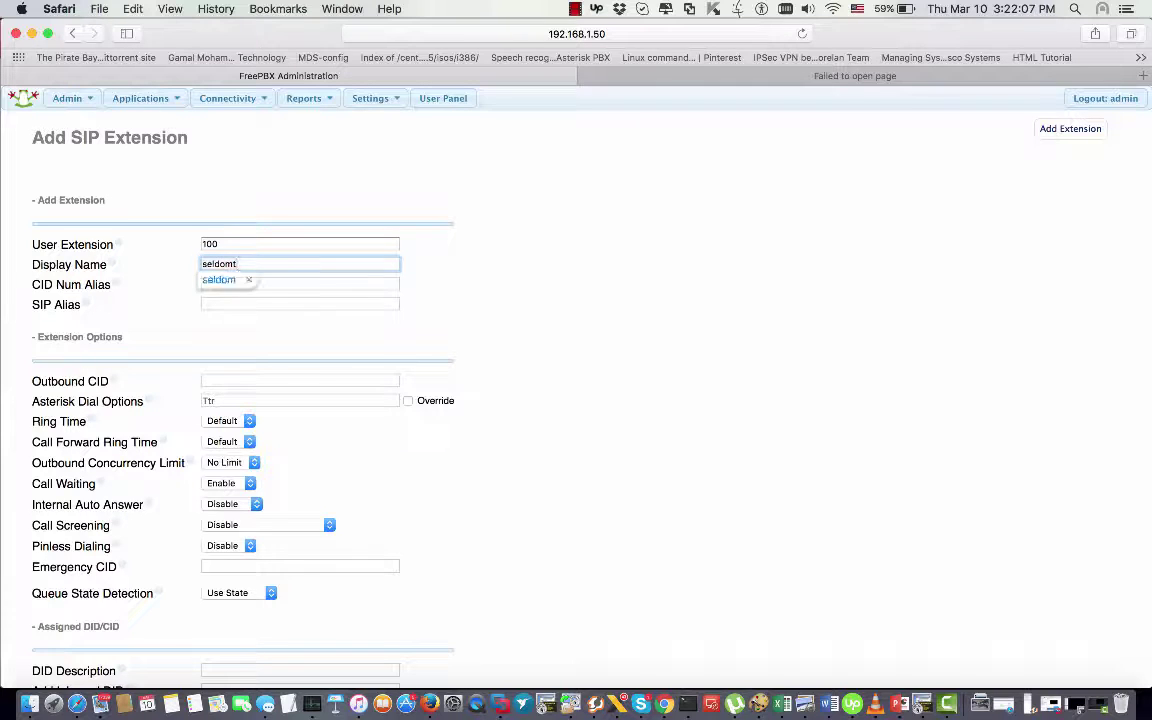
type("uts")
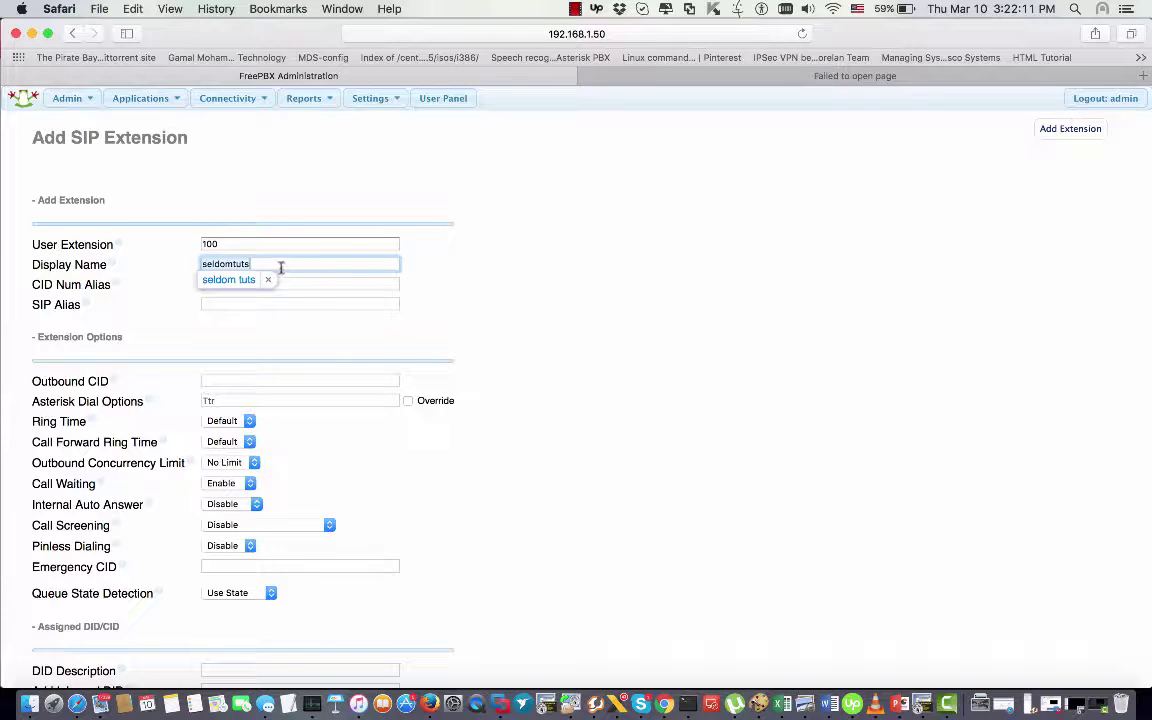
key("BackSpace")
type("s")
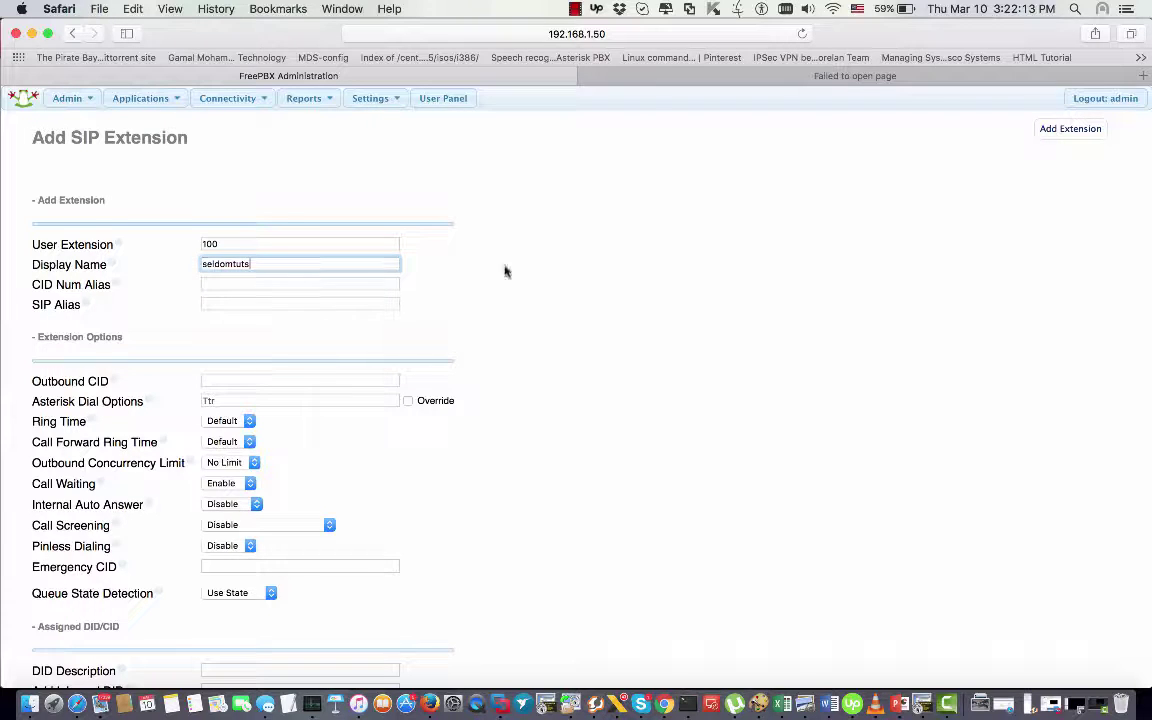
left_click(519, 290)
left_click(240, 265)
mouse_move(141, 98)
double_click(244, 244)
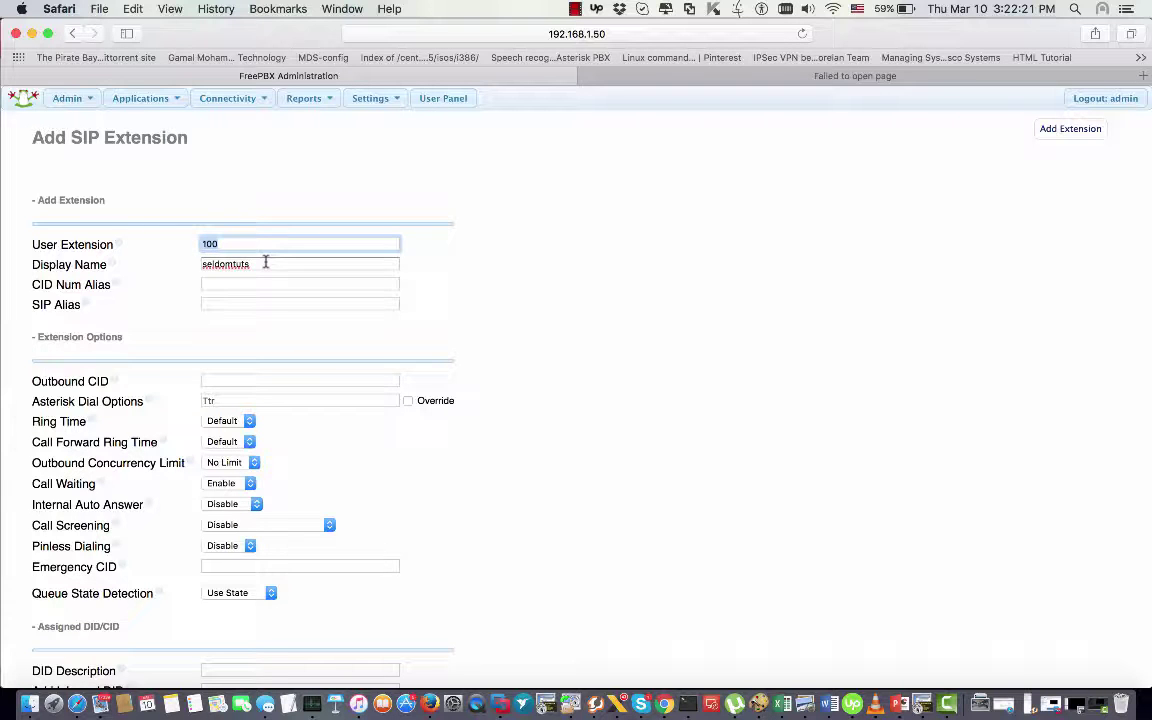
double_click(265, 262)
- Enter Outbound CID 123456 and keep NAT at No - RFC3581
scroll(229, 280, "down", 5)
left_click(225, 194)
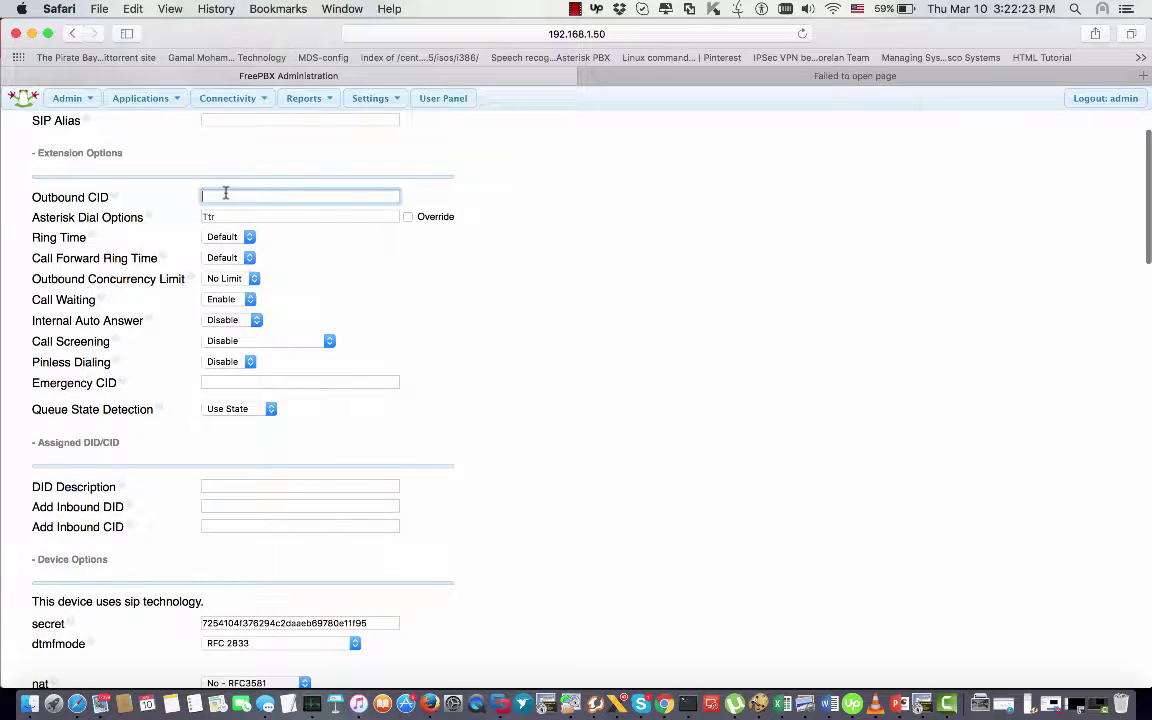
type("123456")
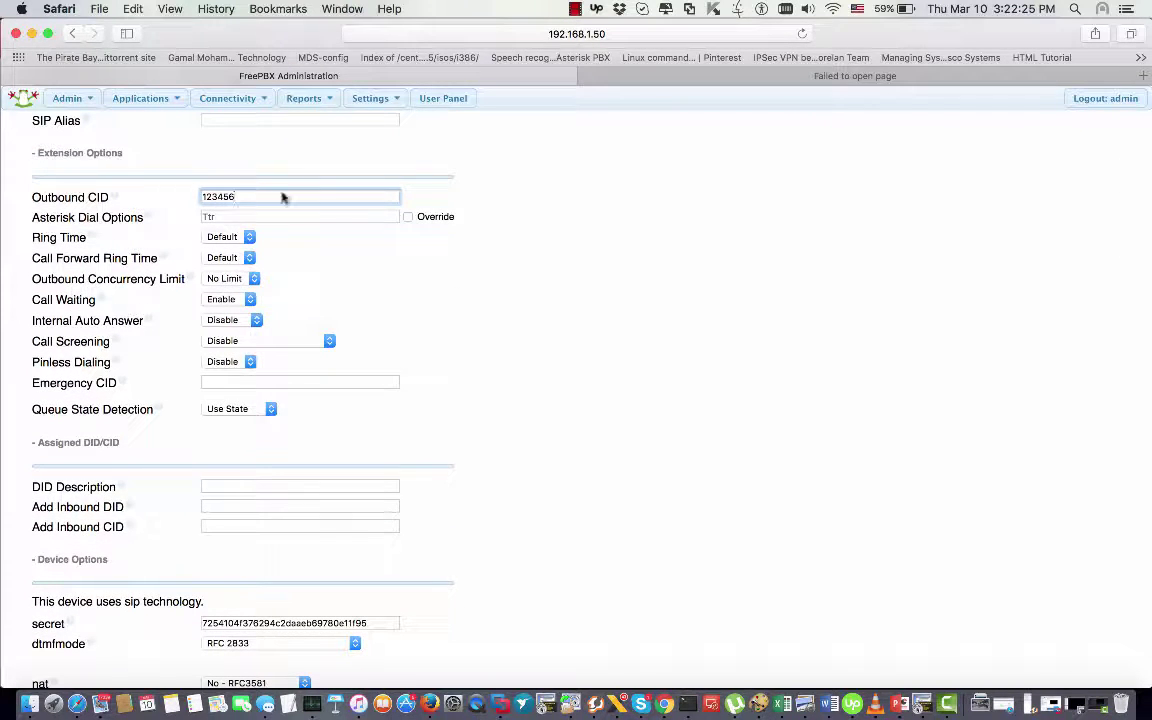
scroll(340, 225, "down", 2)
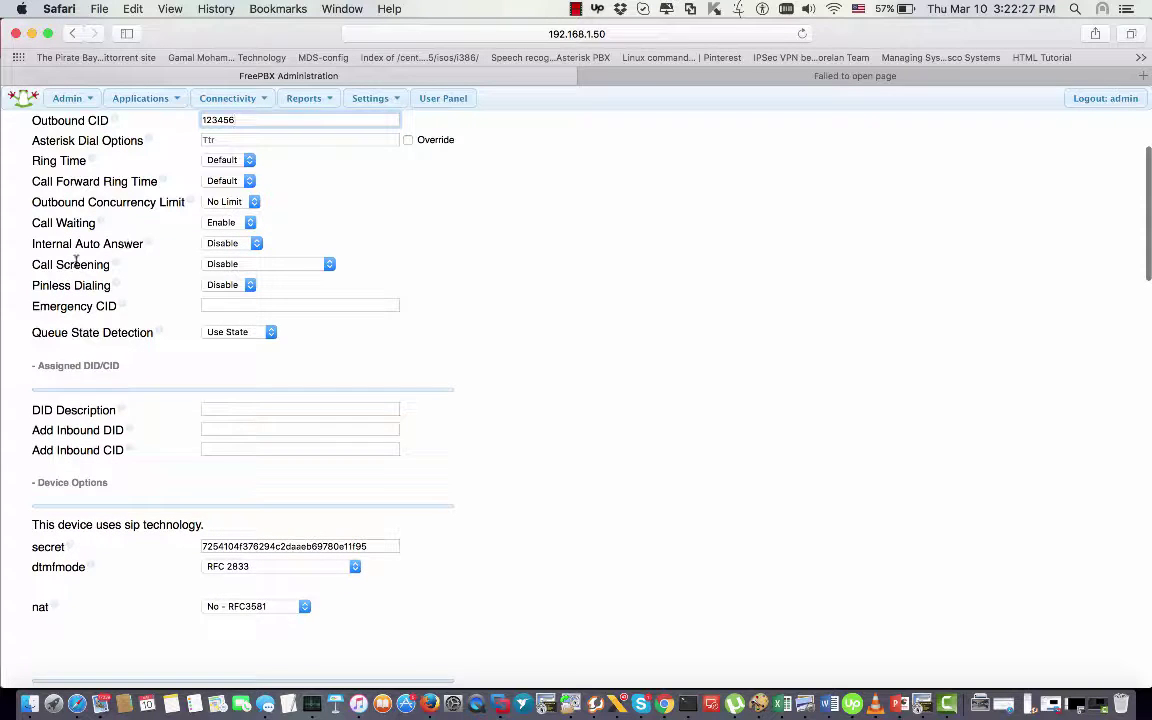
scroll(226, 296, "down", 4)
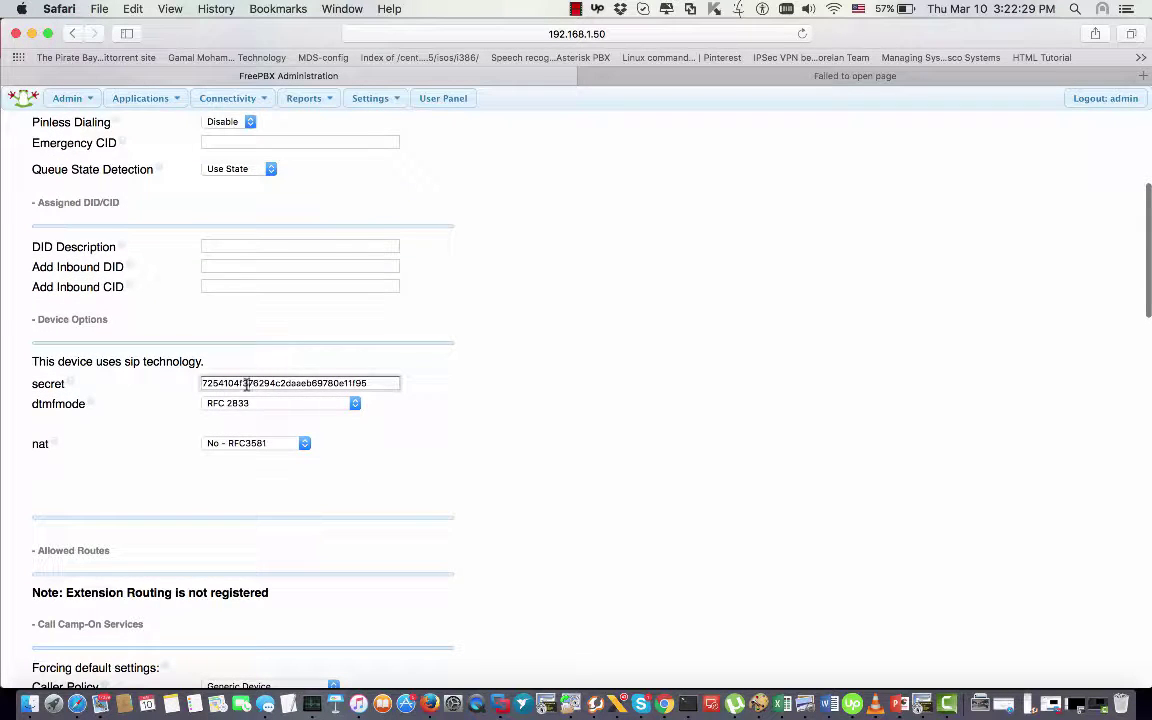
left_click_drag(246, 384, 305, 384)
scroll(305, 383, "down", 4)
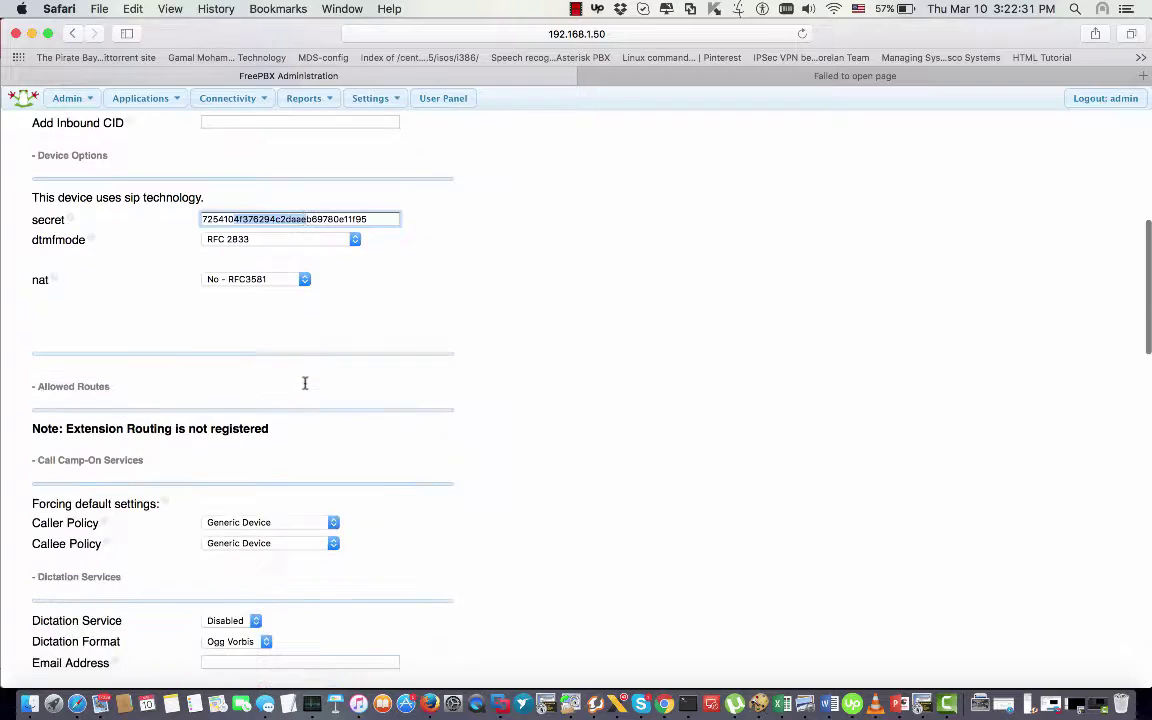
scroll(303, 386, "down", 1)
left_click(278, 241)
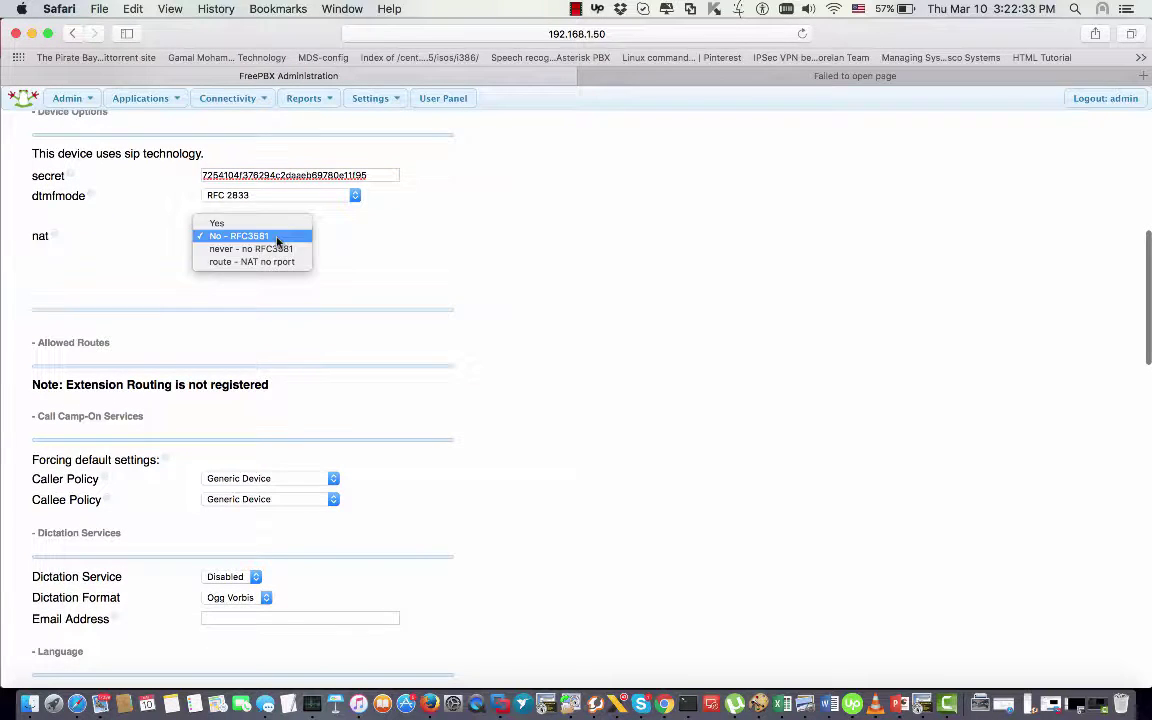
left_click(278, 238)
- Set inbound and outbound, external and internal call recording all to Always
scroll(260, 388, "down", 7)
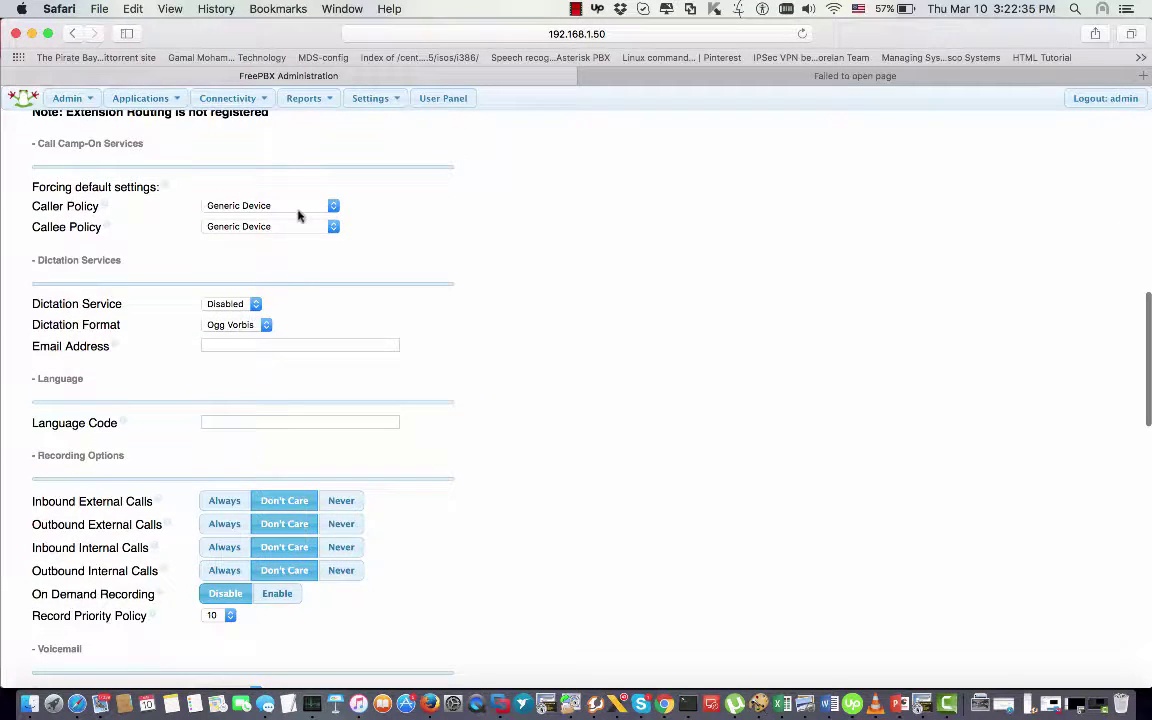
scroll(299, 214, "down", 5)
left_click(224, 305)
left_click(224, 328)
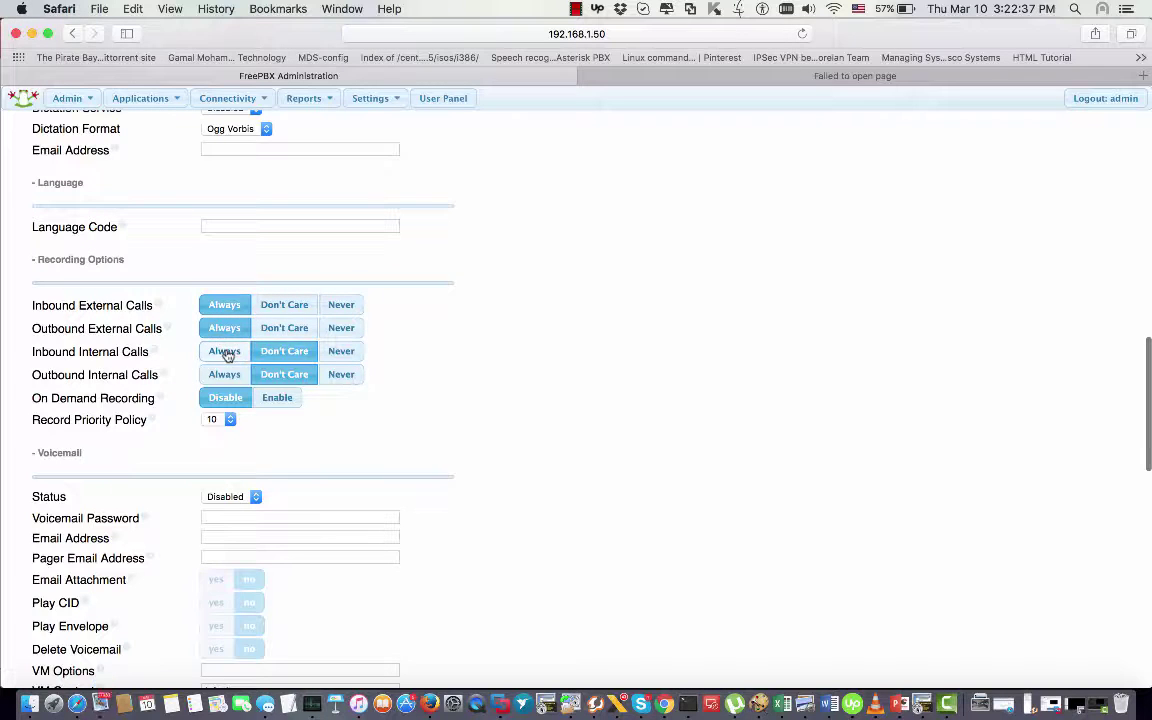
left_click(224, 351)
left_click(224, 374)
scroll(247, 329, "up", 3)
scroll(247, 328, "down", 6)
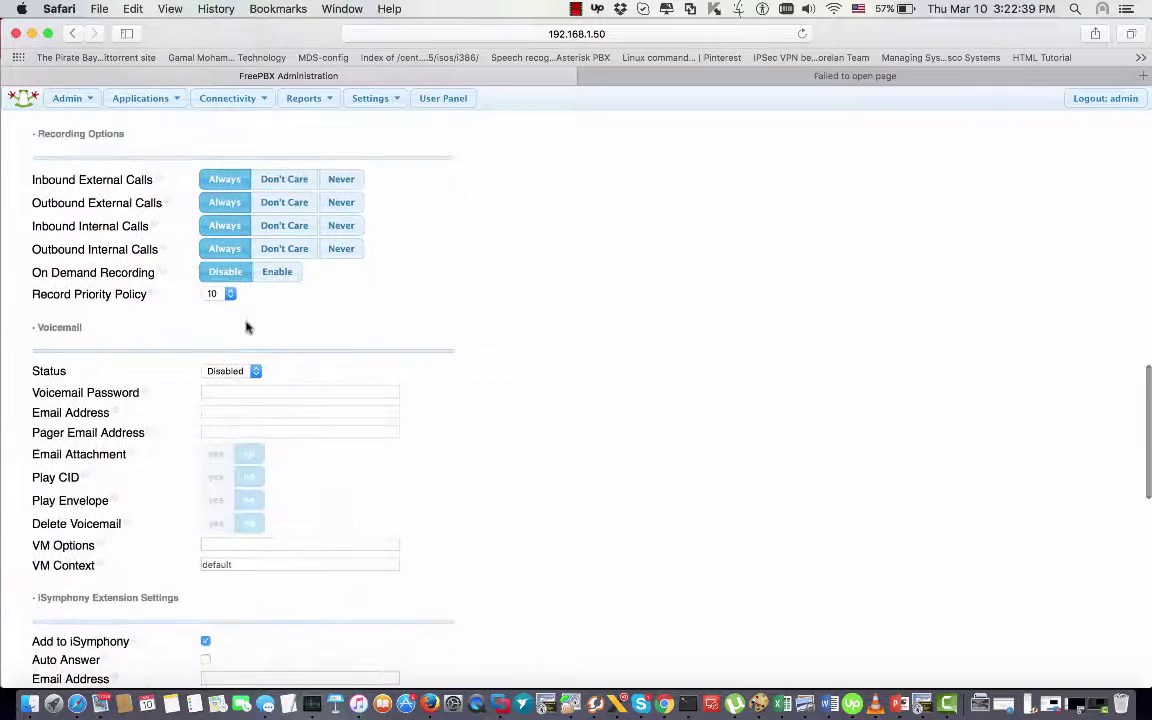
scroll(257, 262, "up", 3)
scroll(257, 262, "down", 10)
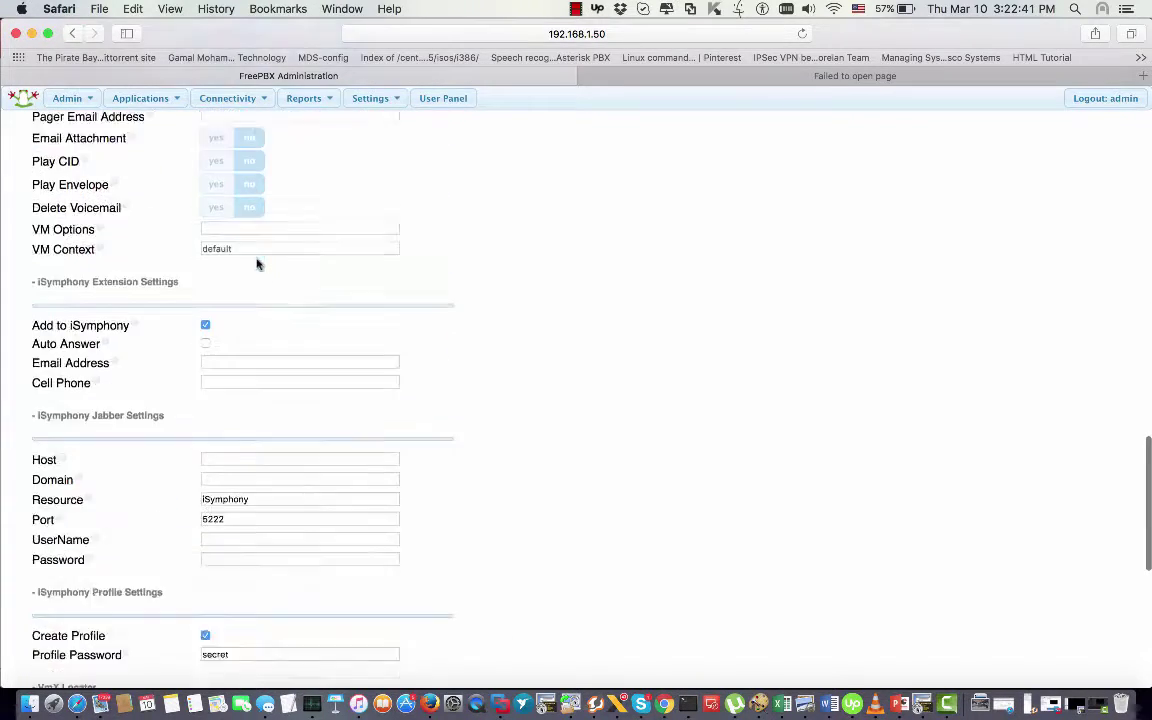
scroll(257, 263, "up", 7)
- Enable voicemail with email attachment, caller ID announcement and envelope playback set to yes
left_click(248, 321)
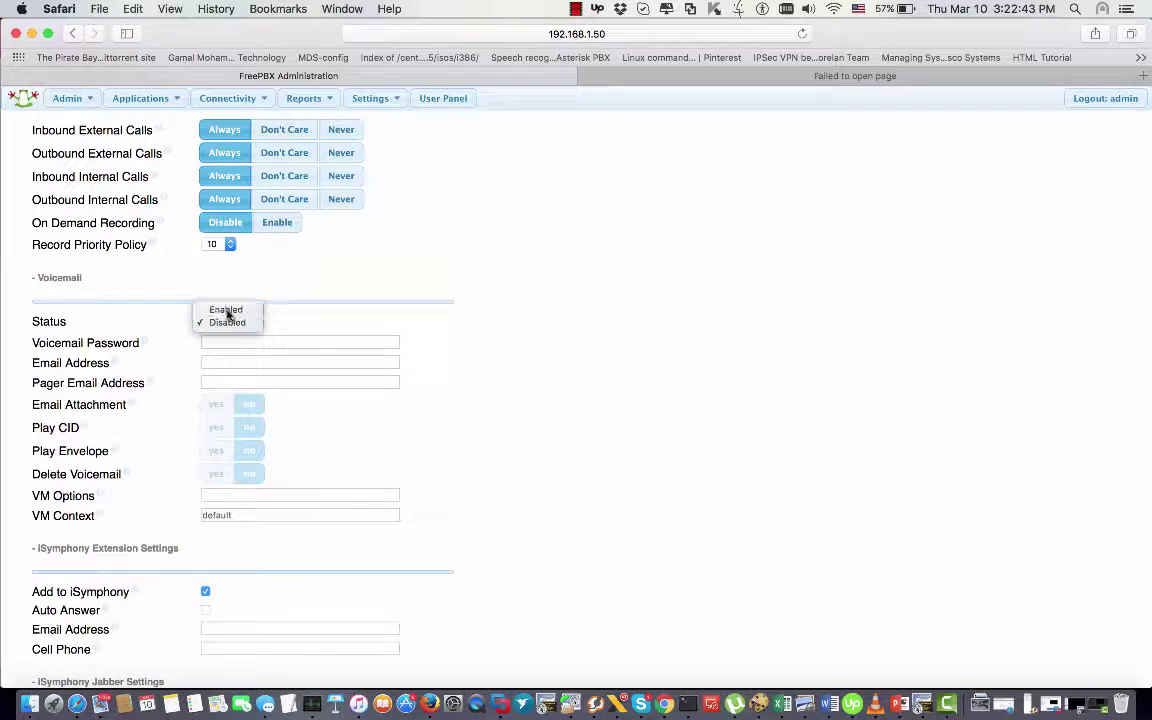
left_click(226, 310)
scroll(215, 380, "down", 1)
left_click(216, 371)
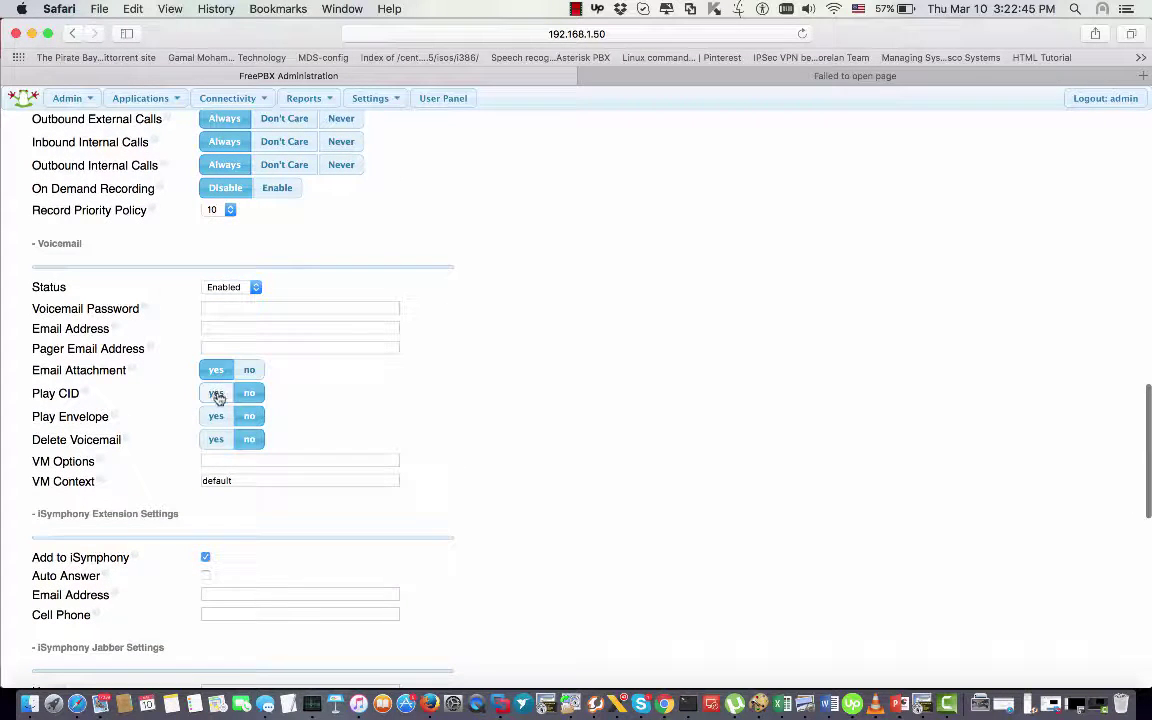
left_click(216, 393)
left_click(216, 416)
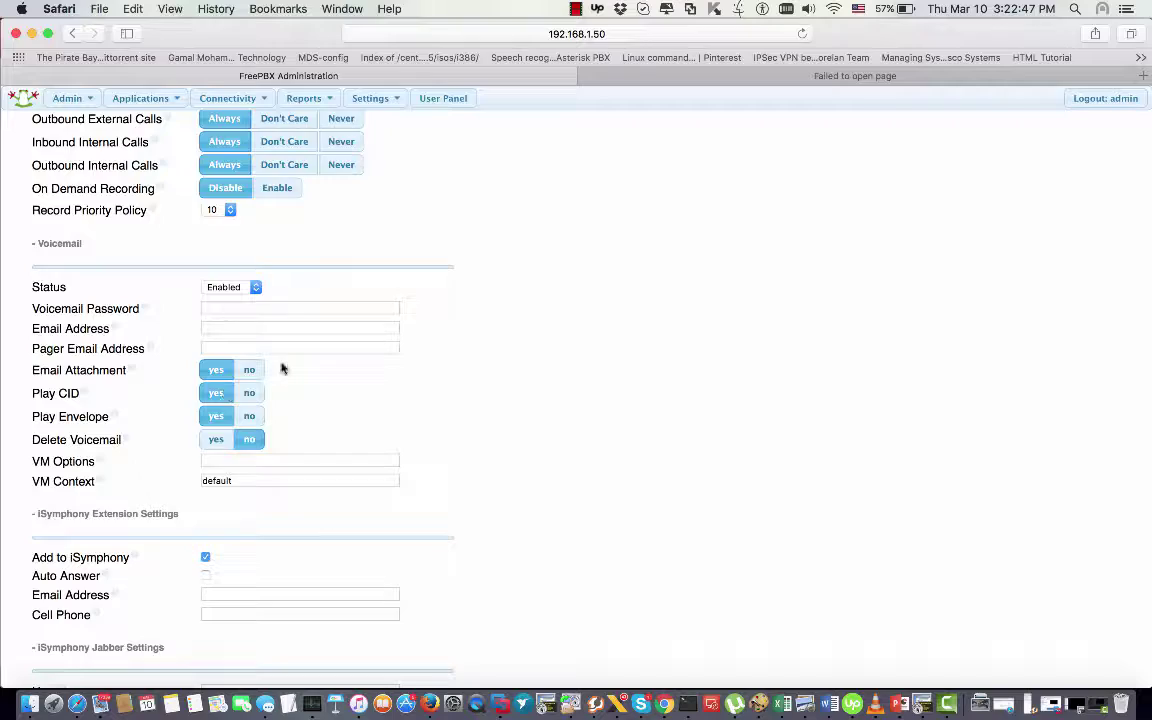
scroll(282, 369, "down", 10)
scroll(282, 363, "up", 5)
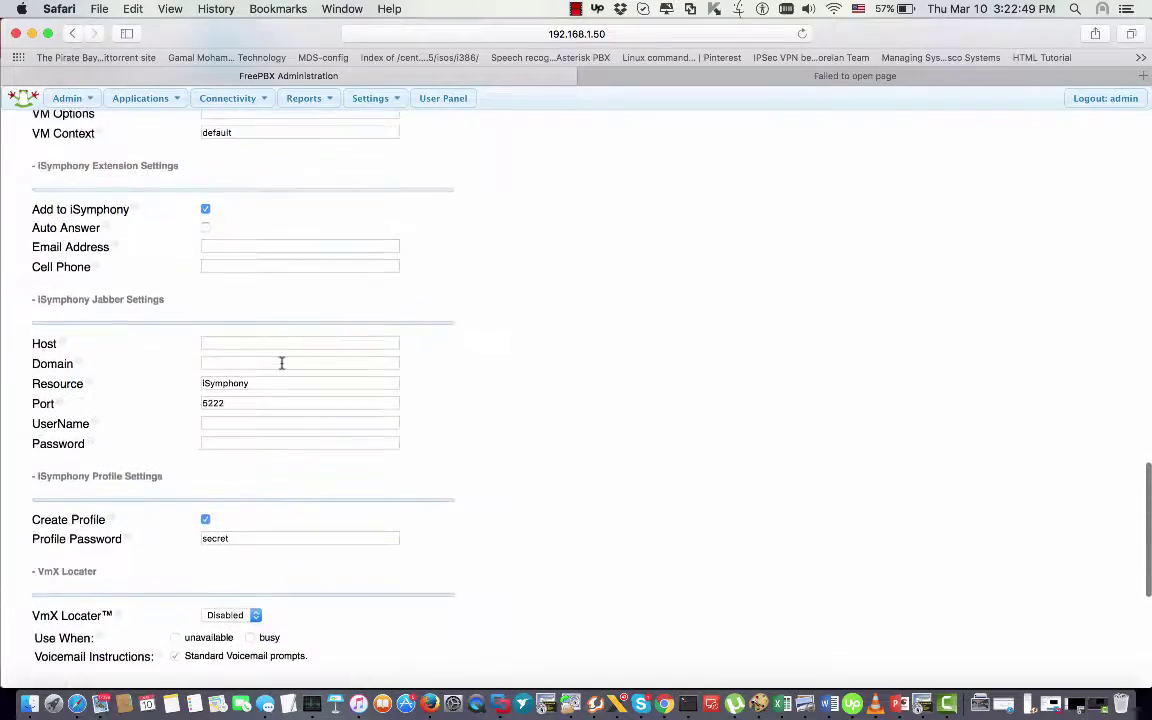
scroll(283, 360, "down", 10)
- Save extension 100 despite the empty voicemail password and apply the configuration
left_click(72, 570)
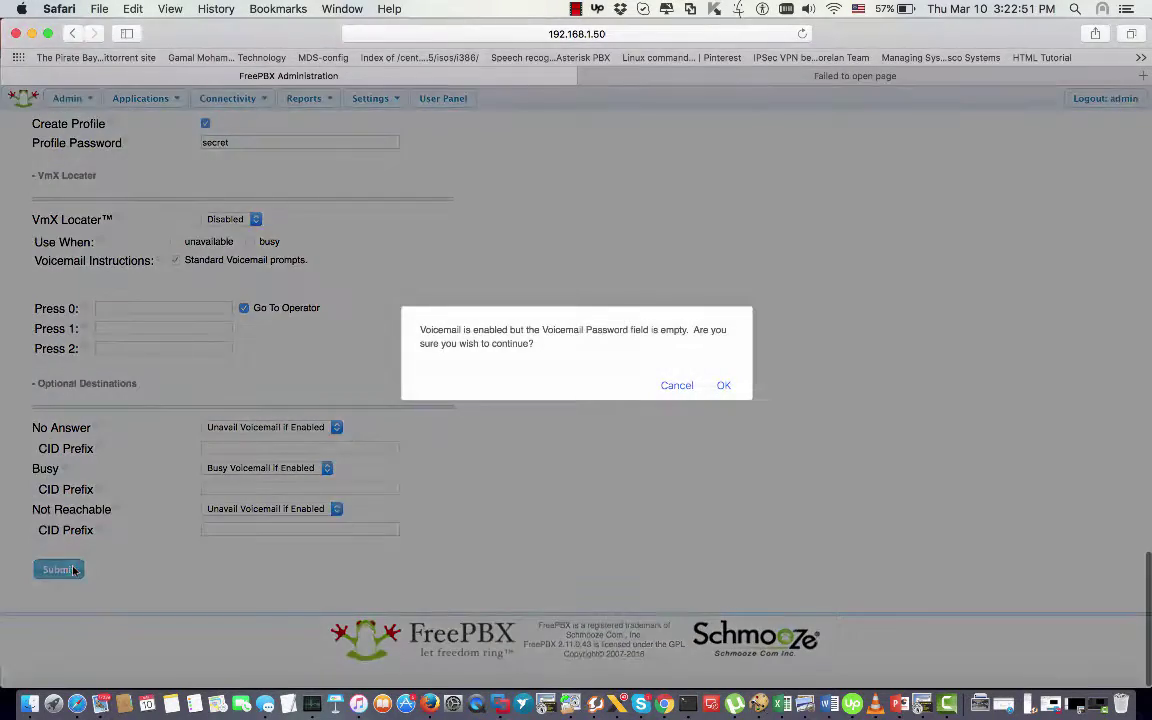
left_click(723, 387)
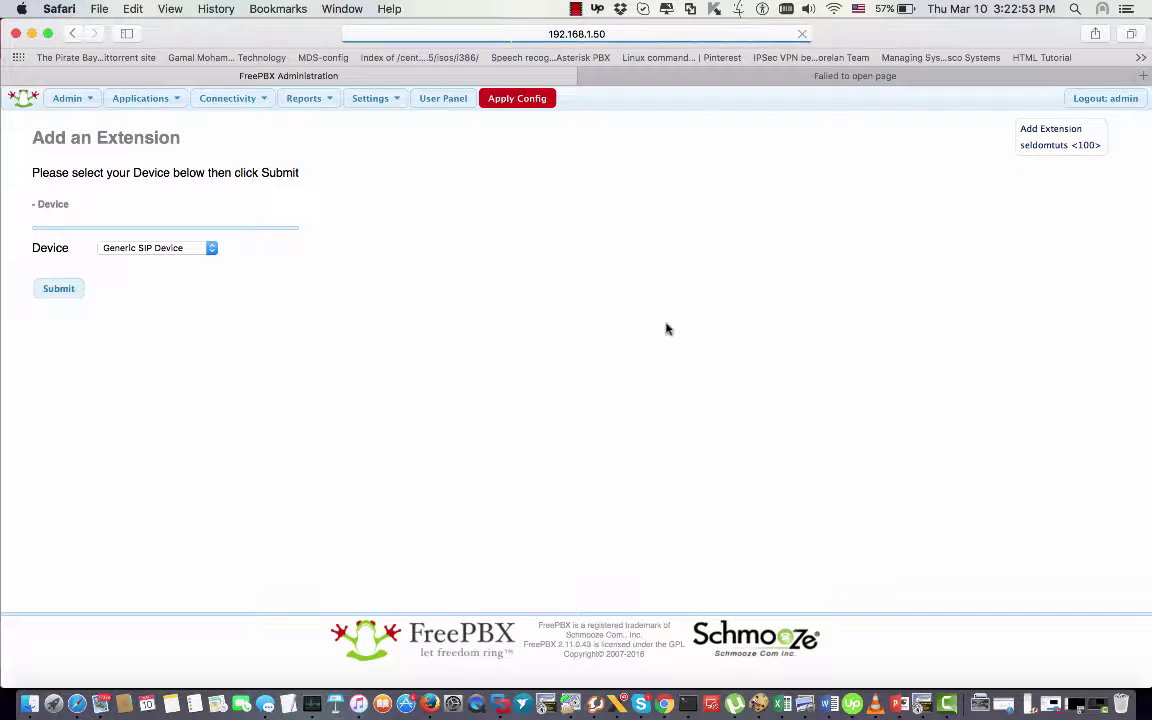
left_click(518, 101)
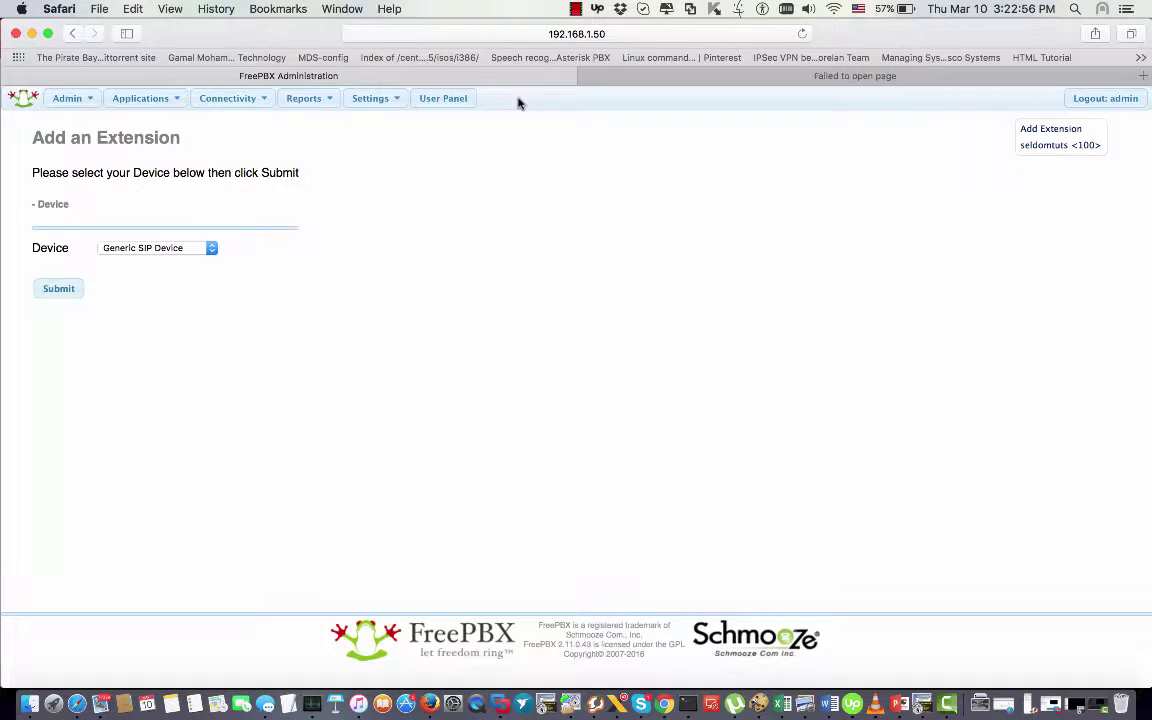
- Start a new Generic SIP extension 101 with display name seldomtuts2
left_click(1037, 131)
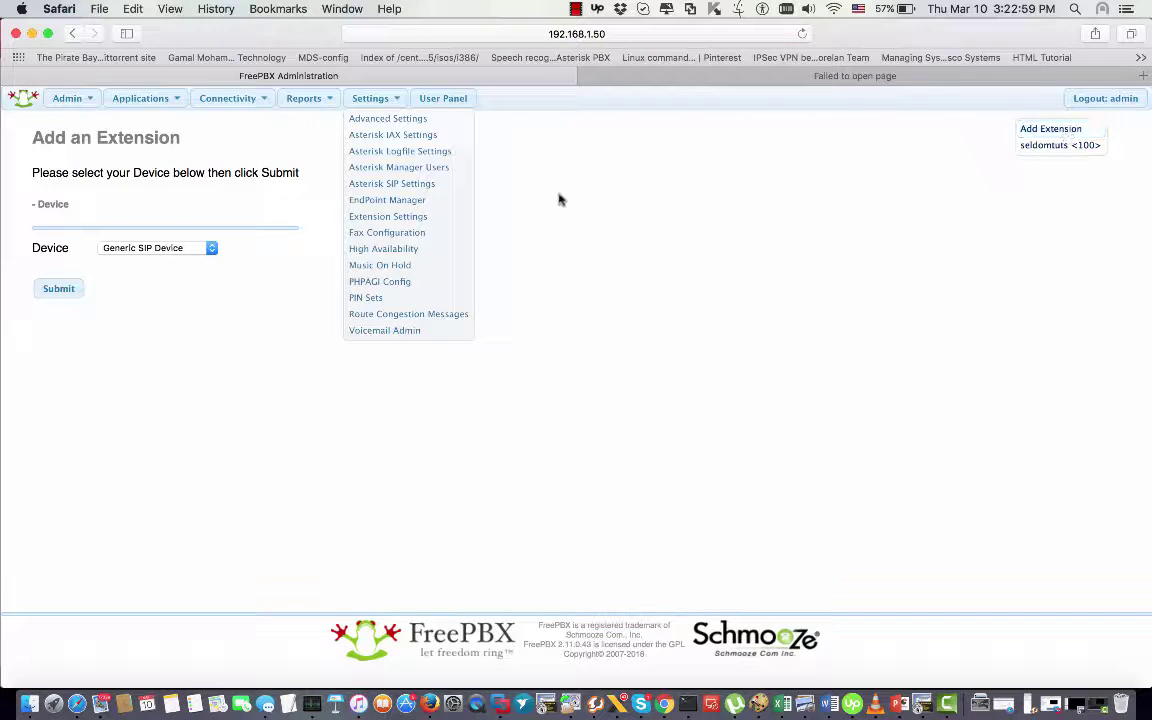
left_click(71, 289)
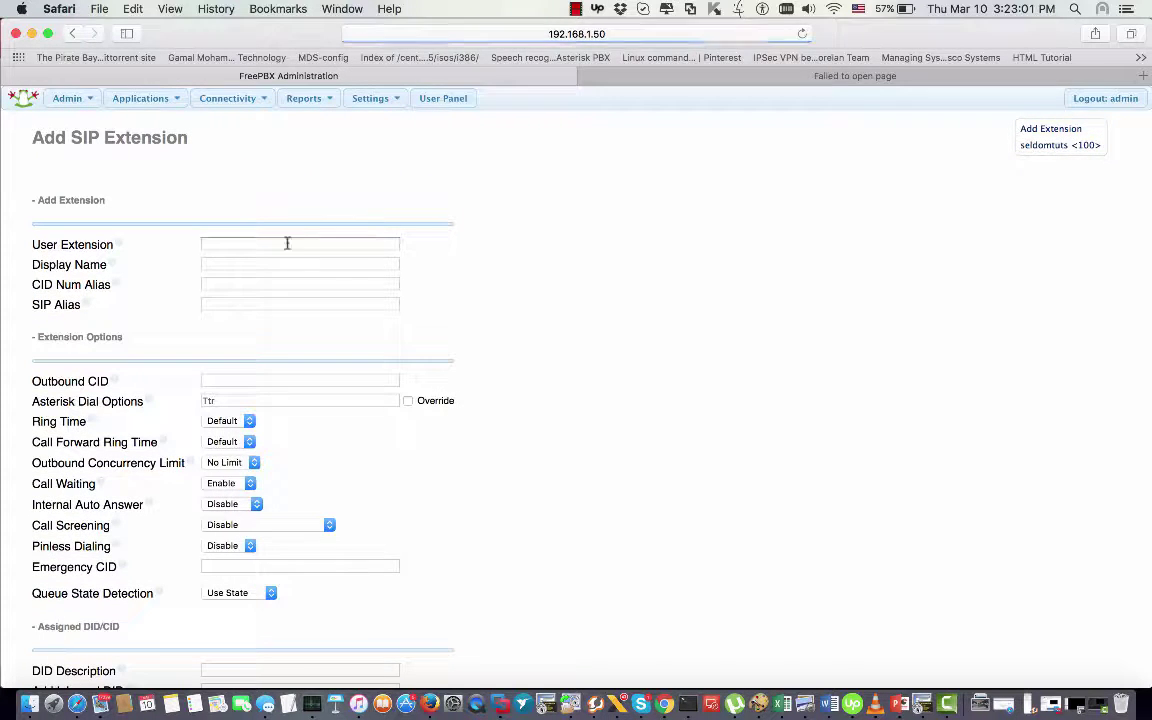
left_click(283, 244)
type("101")
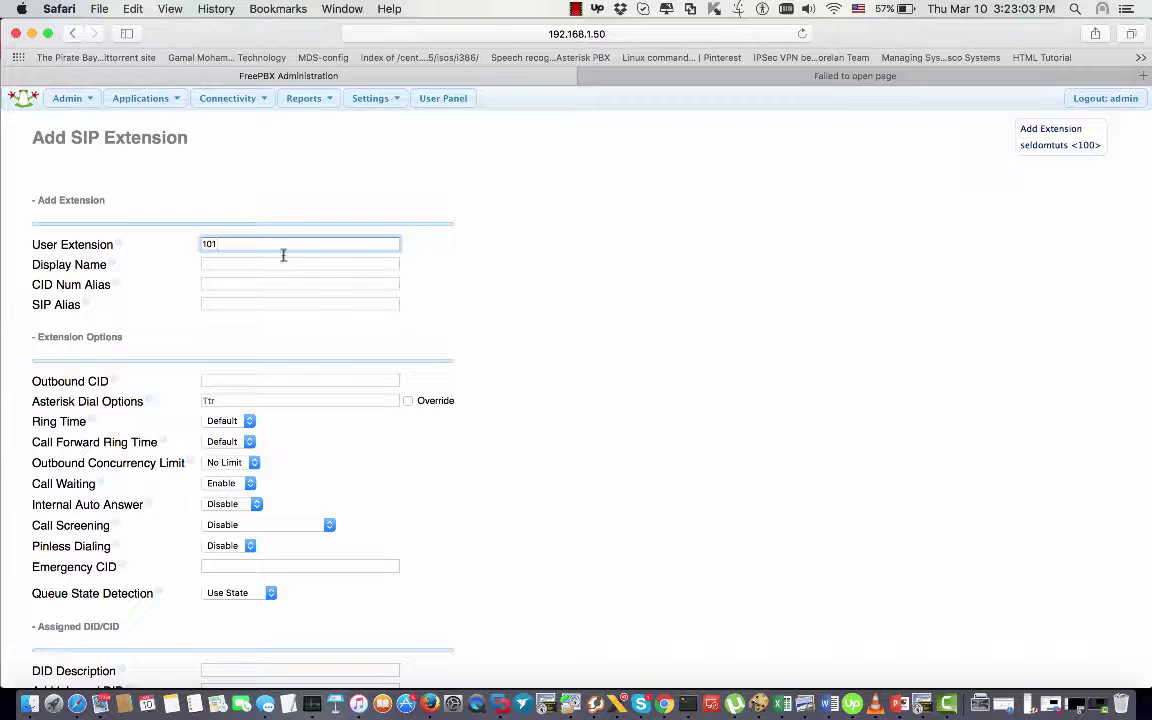
left_click(283, 262)
type("sel")
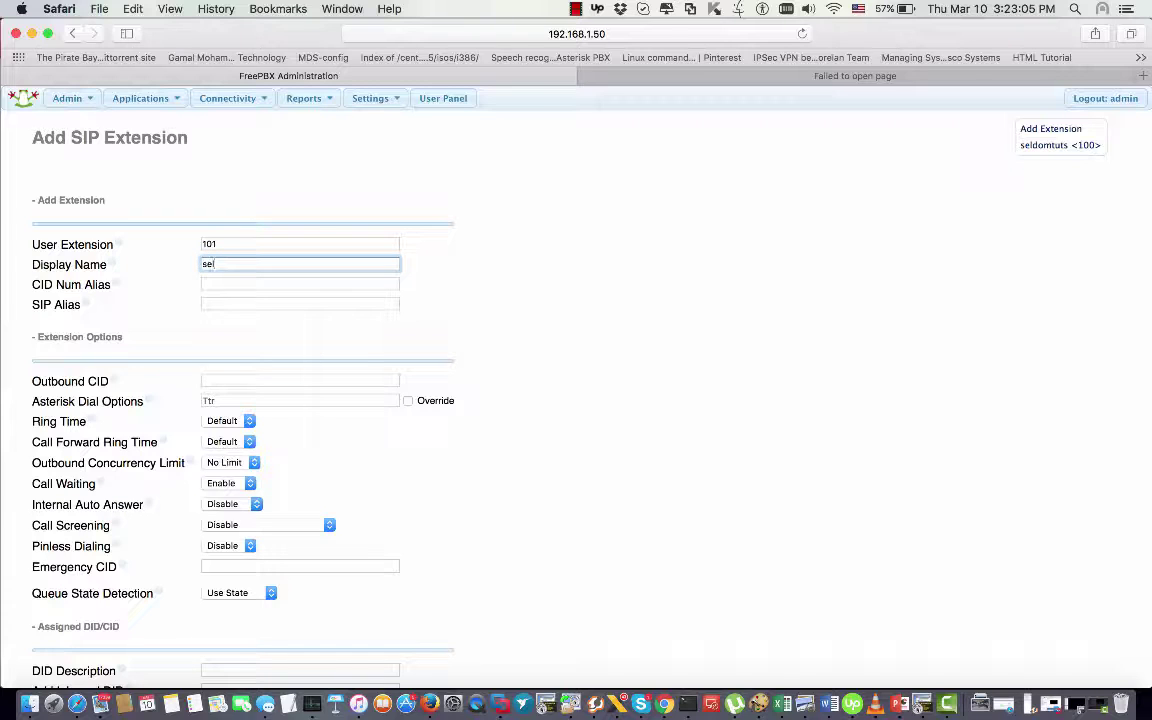
type("domtuts2")
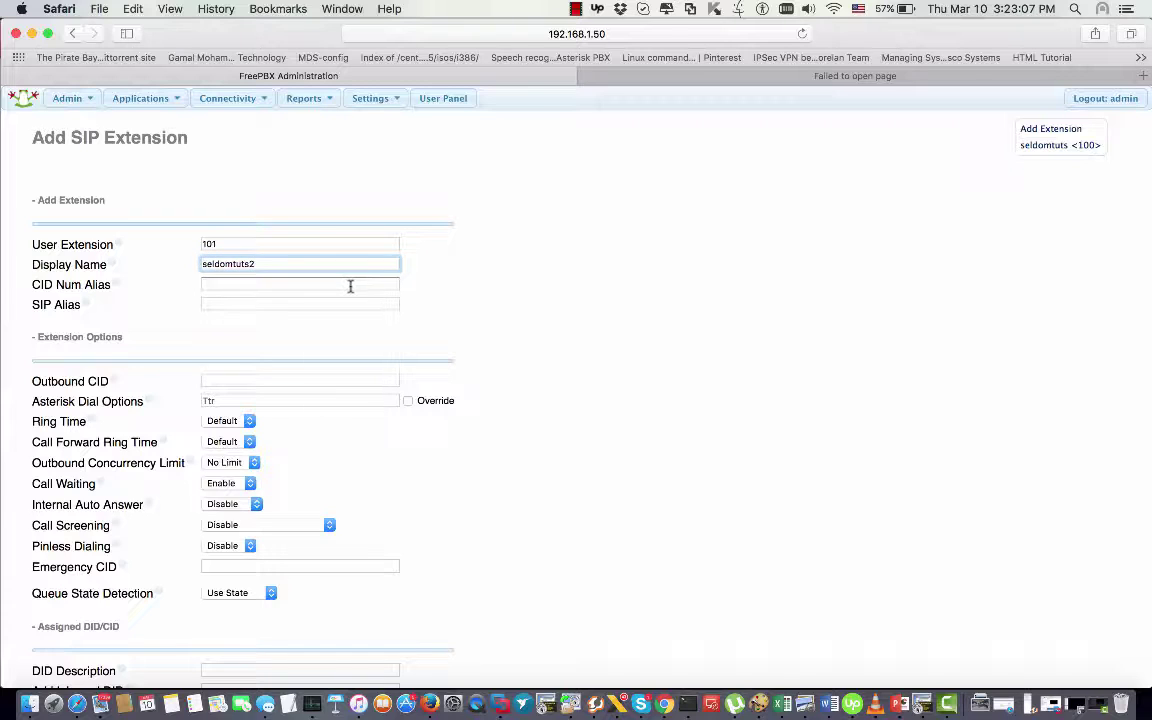
left_click(350, 285)
- Set Outbound CID 123456, record inbound and outbound external calls Always, then save and apply
scroll(360, 320, "down", 3)
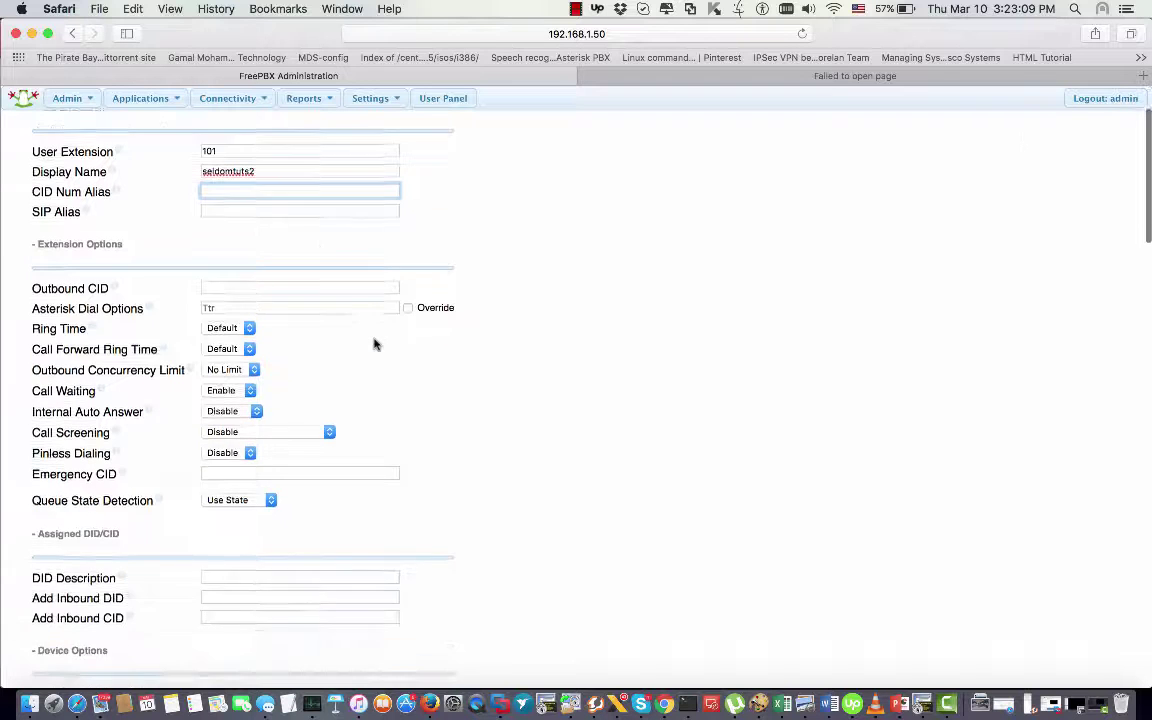
left_click(250, 253)
type("1234")
type("56")
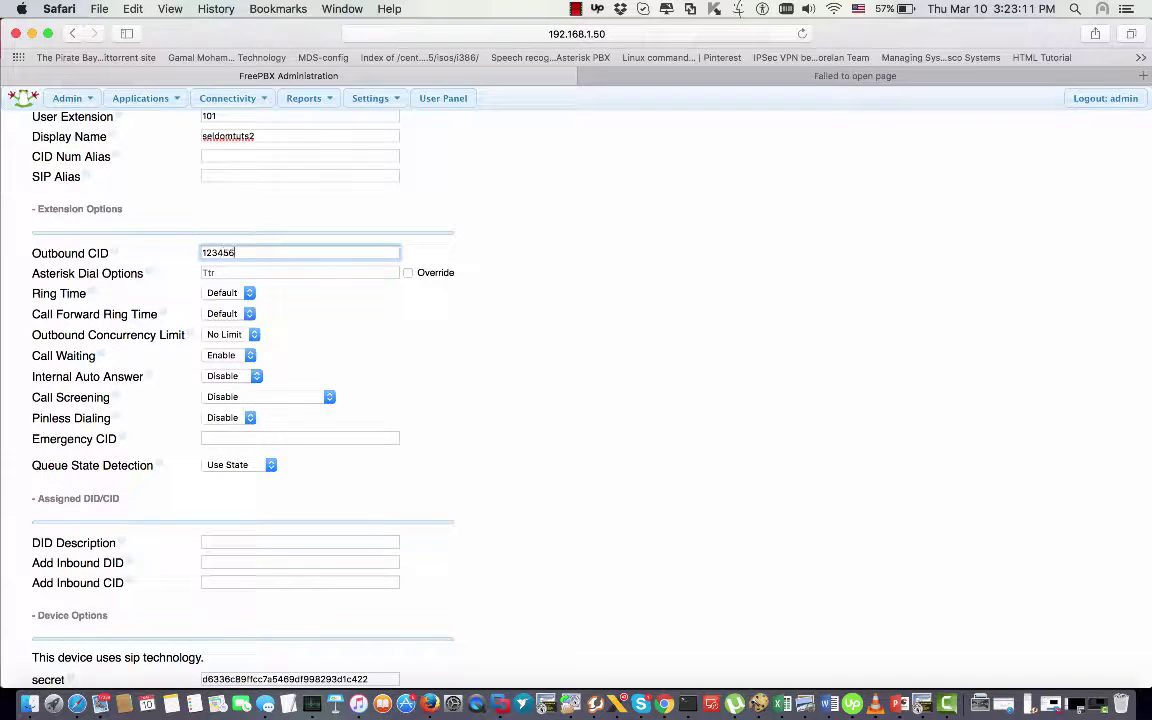
scroll(386, 291, "down", 7)
scroll(312, 316, "down", 8)
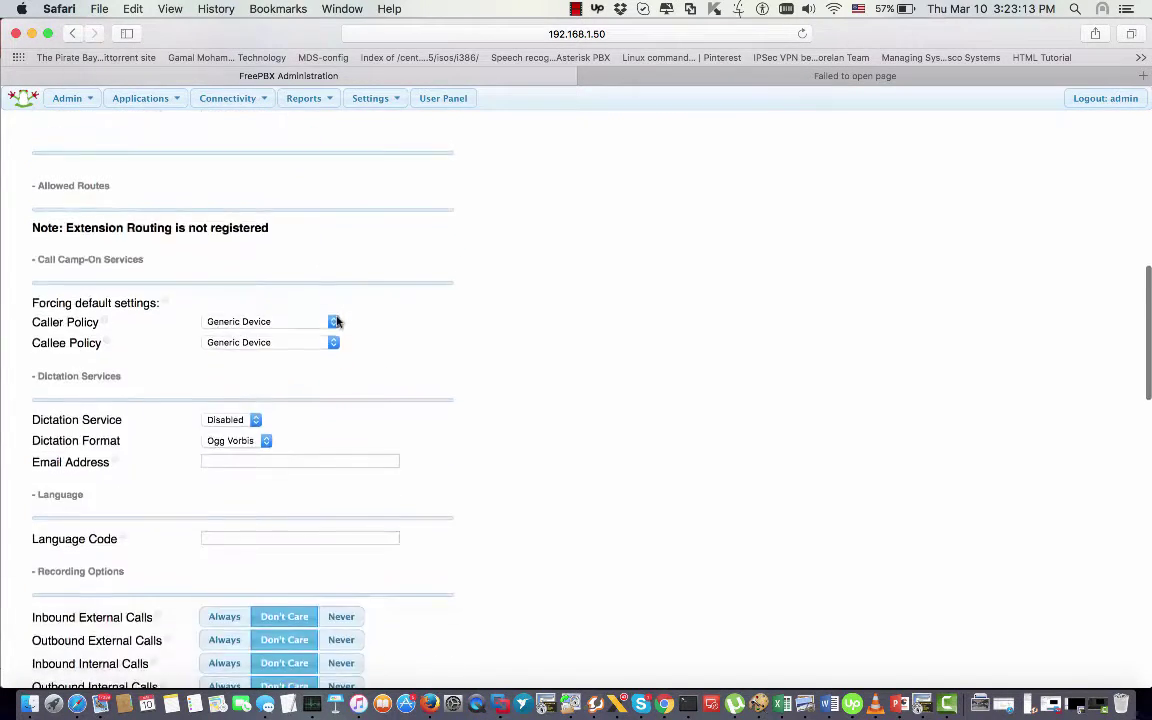
left_click(225, 504)
left_click(231, 550)
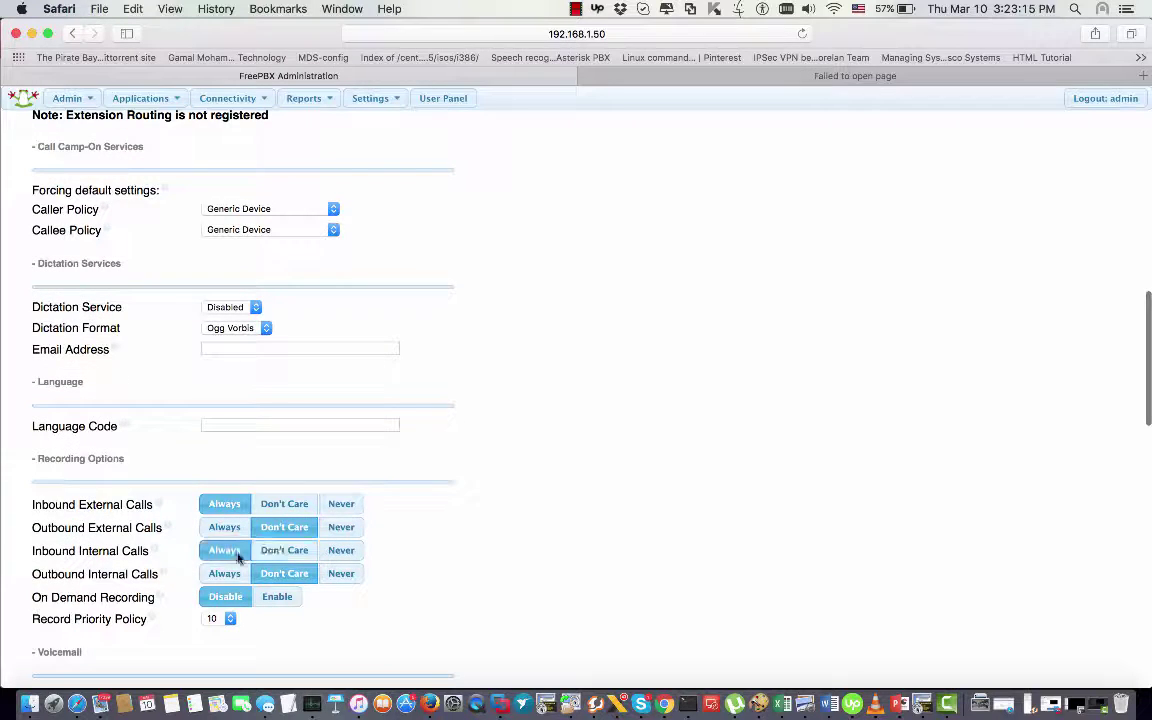
left_click(231, 527)
scroll(231, 527, "down", 15)
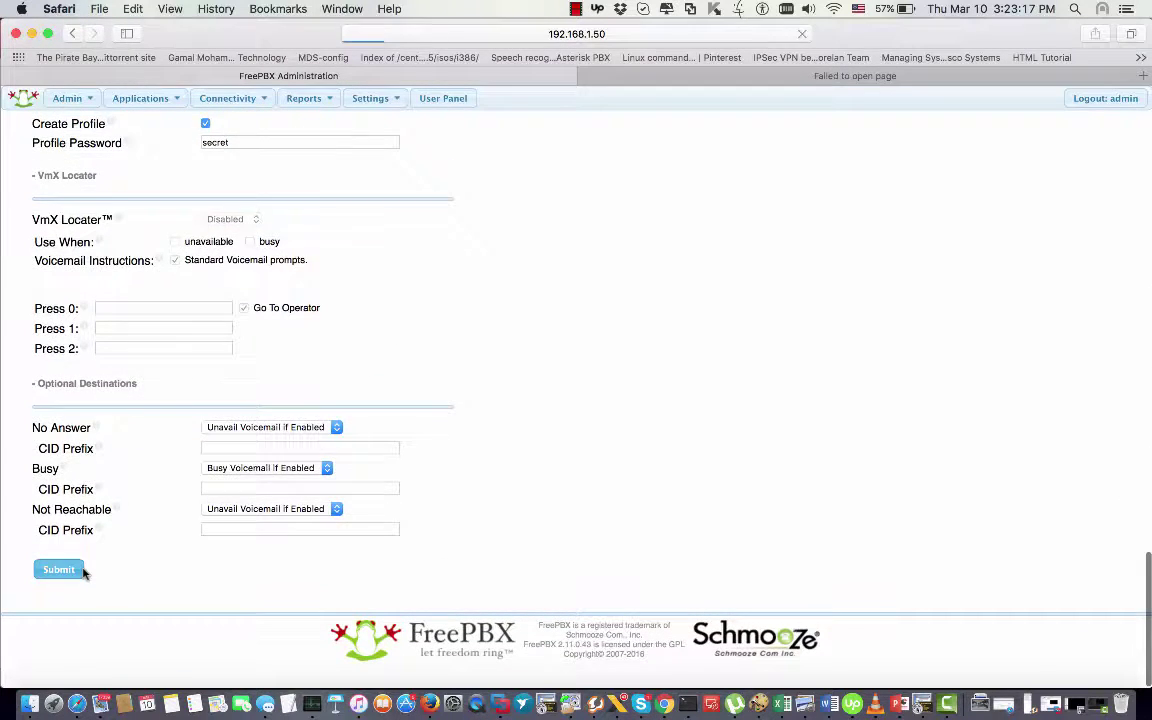
left_click(70, 568)
left_click(546, 100)
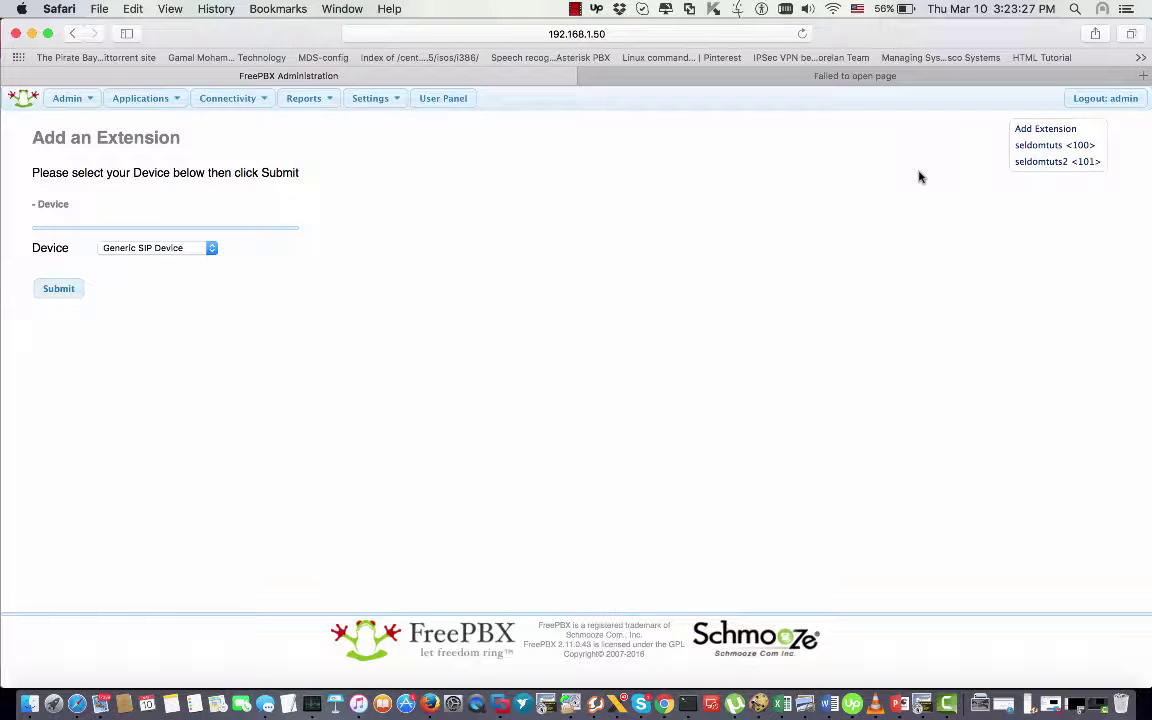
- Delete extensions 100 and 101, applying the configuration after each removal
left_click(158, 97)
left_click(1055, 145)
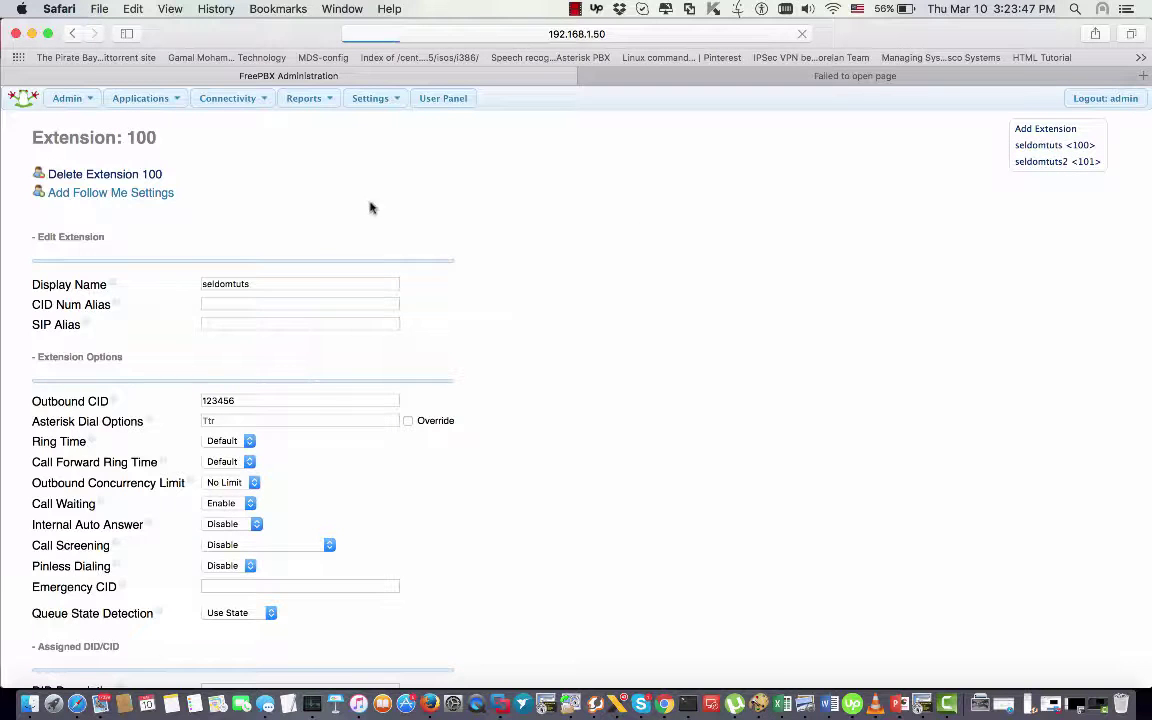
left_click(100, 174)
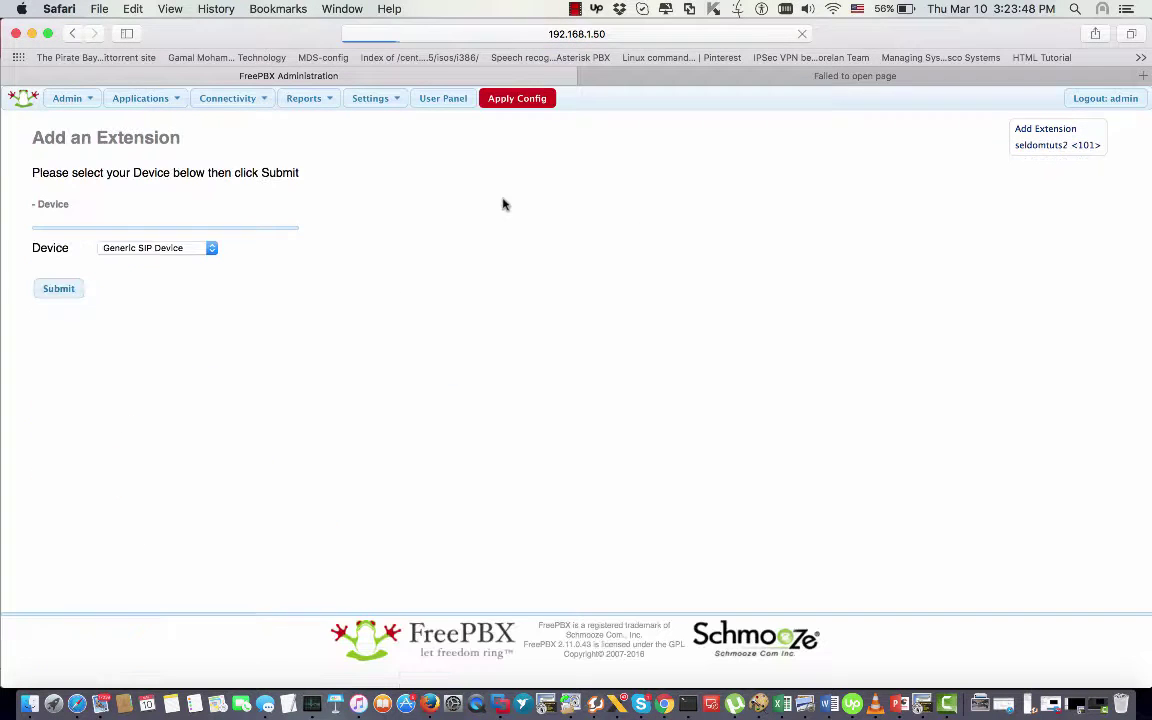
left_click(510, 98)
left_click(1048, 146)
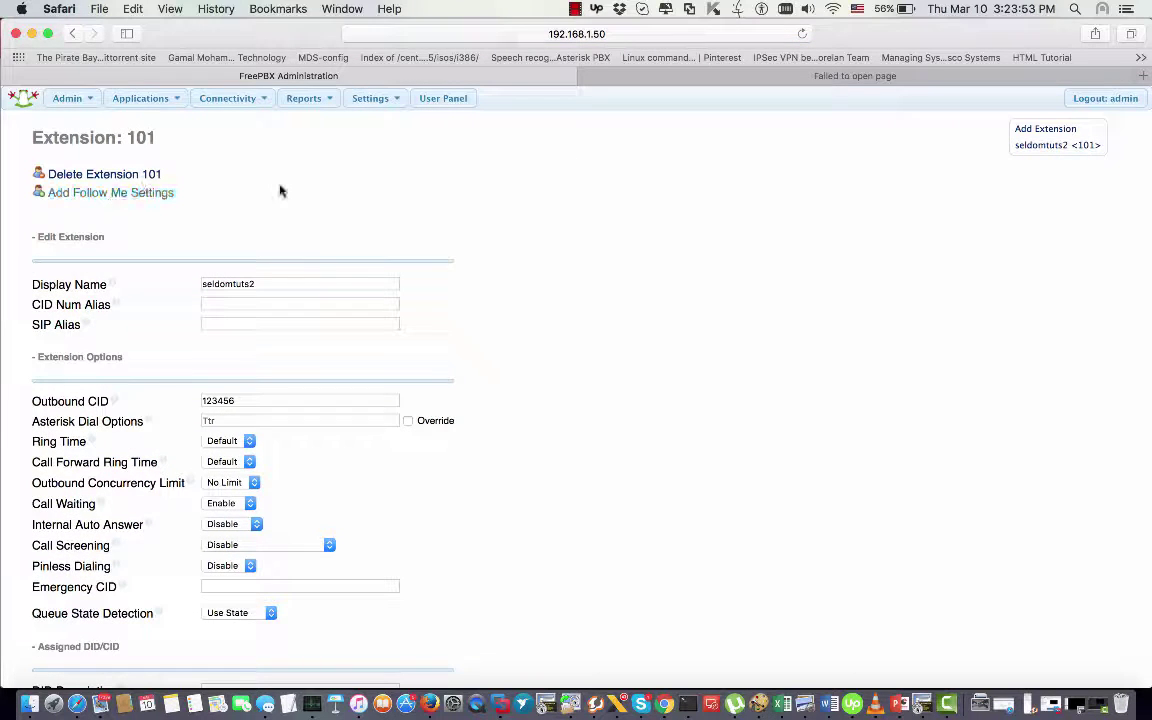
left_click(88, 176)
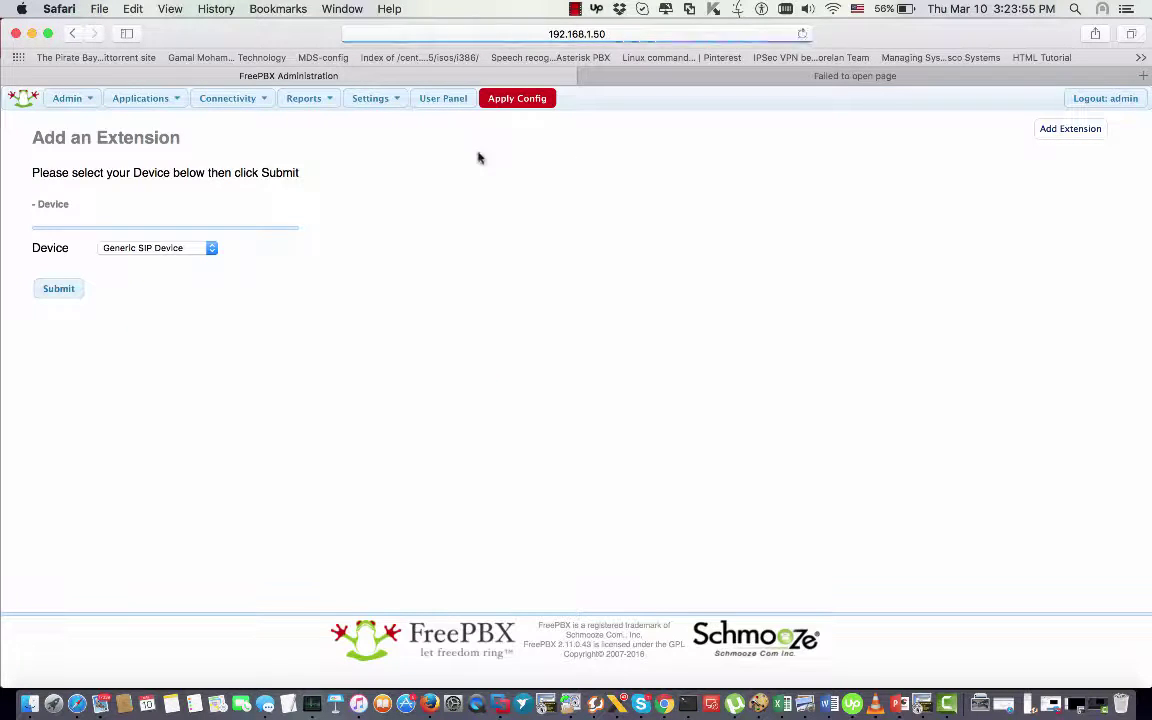
left_click(515, 100)
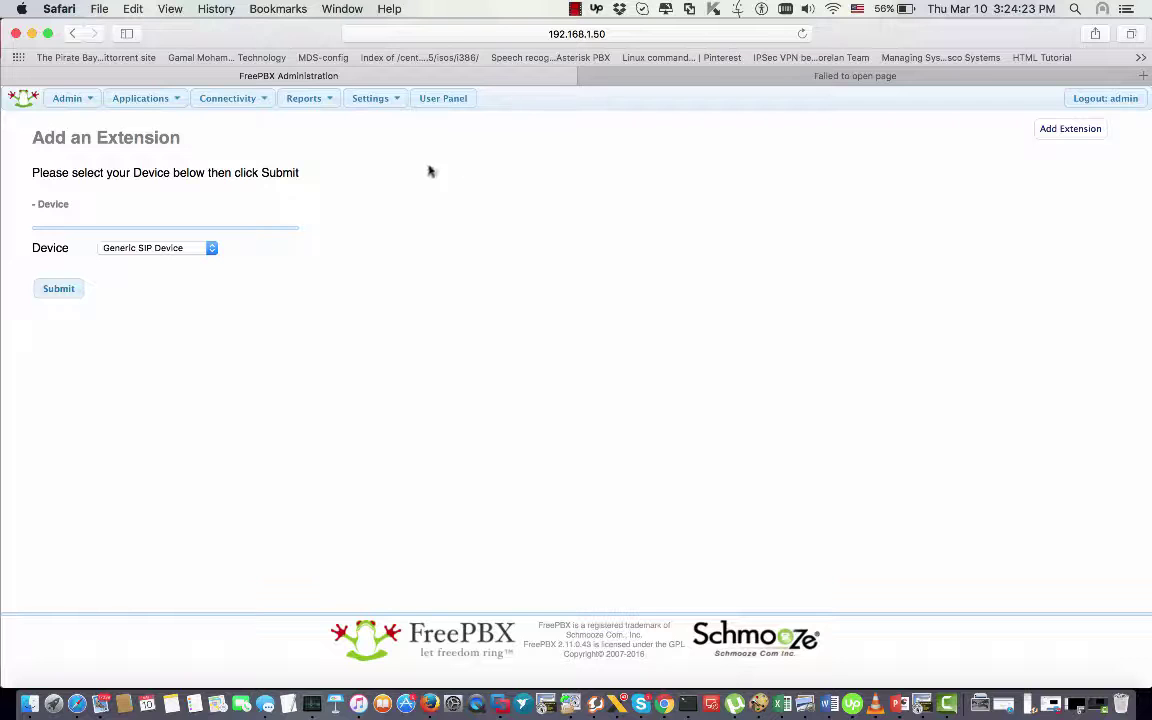
- Load a blank Add SIP Extension form for a Generic SIP Device
left_click(66, 294)
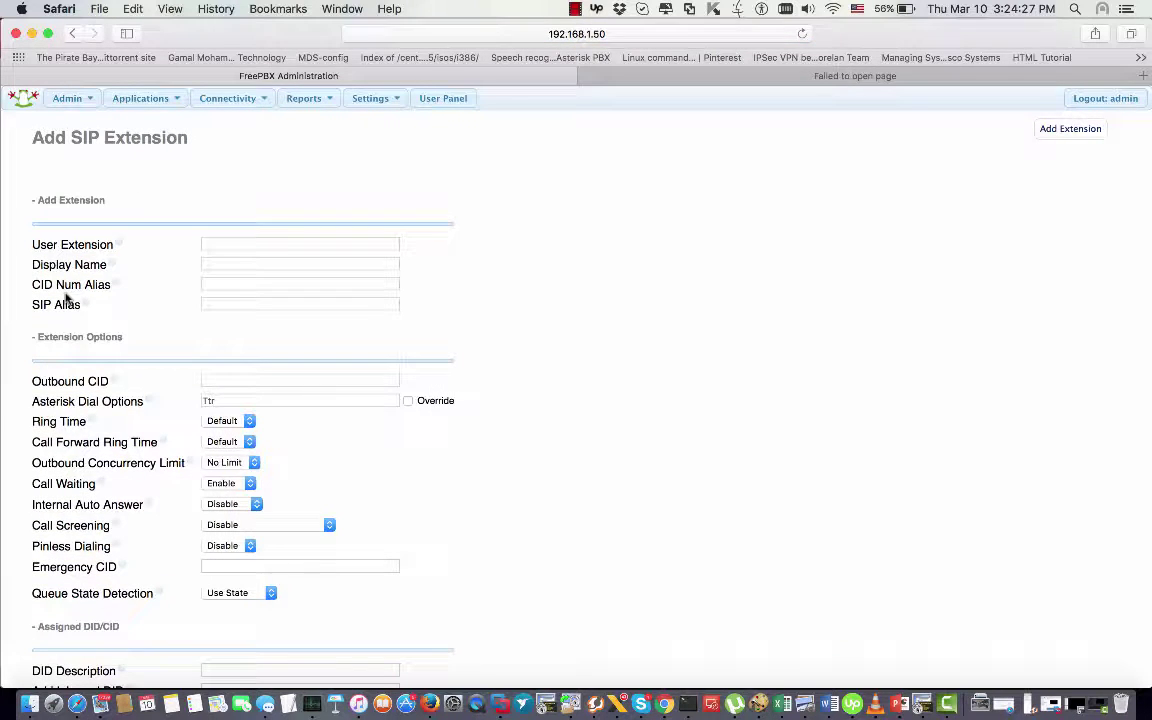
- Enter extension number 100 and its display name in the new extension form
left_click(230, 246)
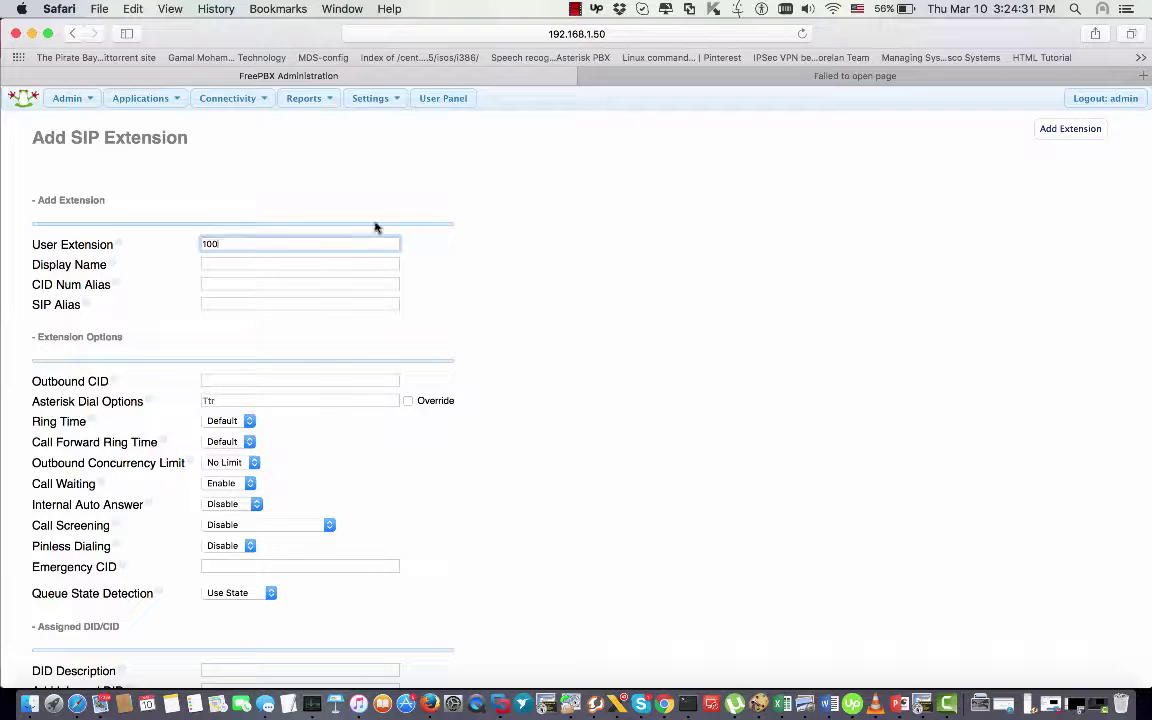
scroll(455, 252, "up", 2)
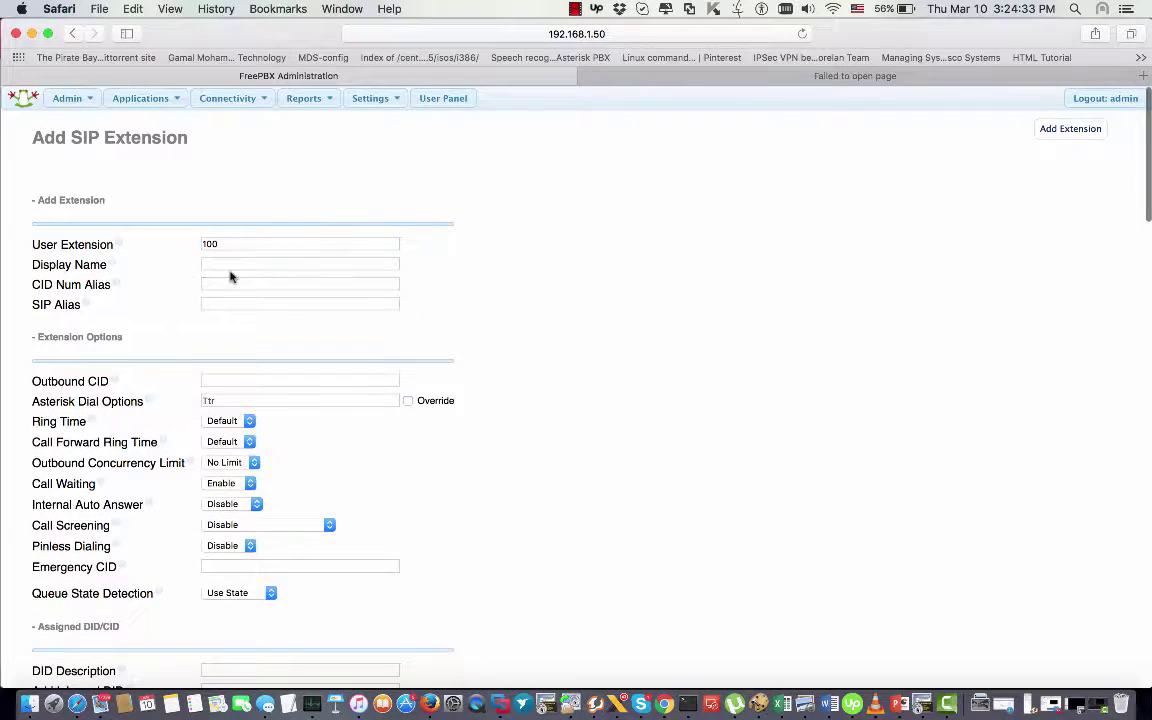
left_click(227, 264)
type("seldomtut")
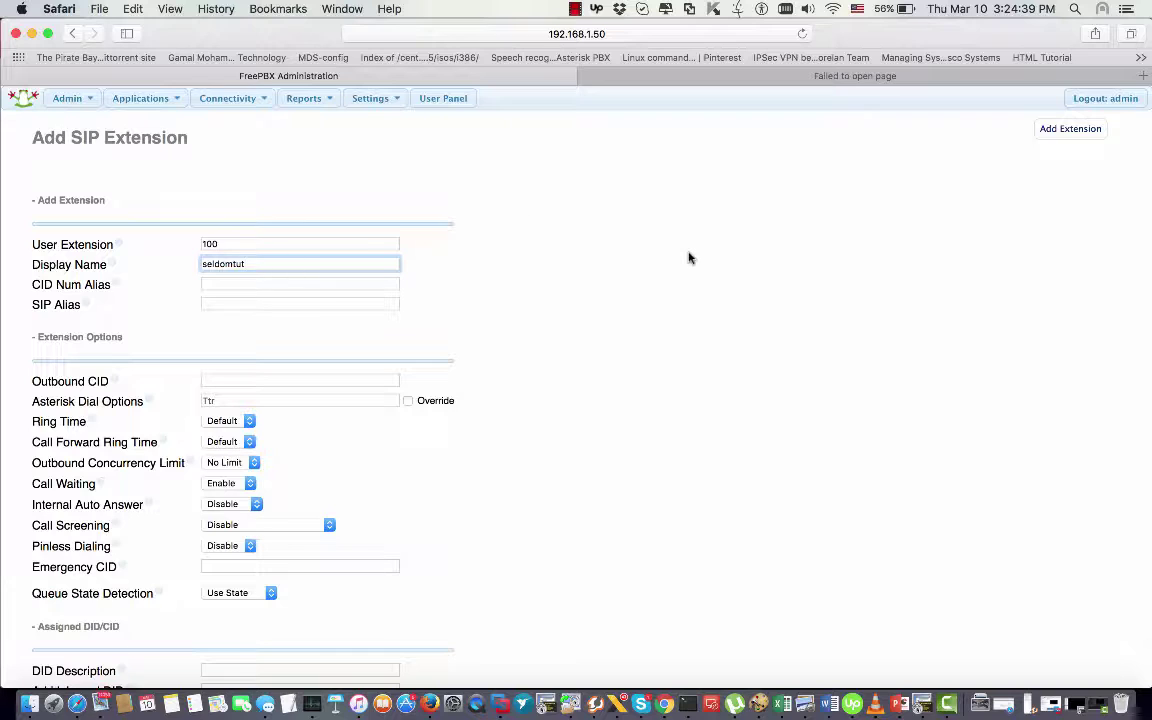
scroll(660, 292, "down", 1)
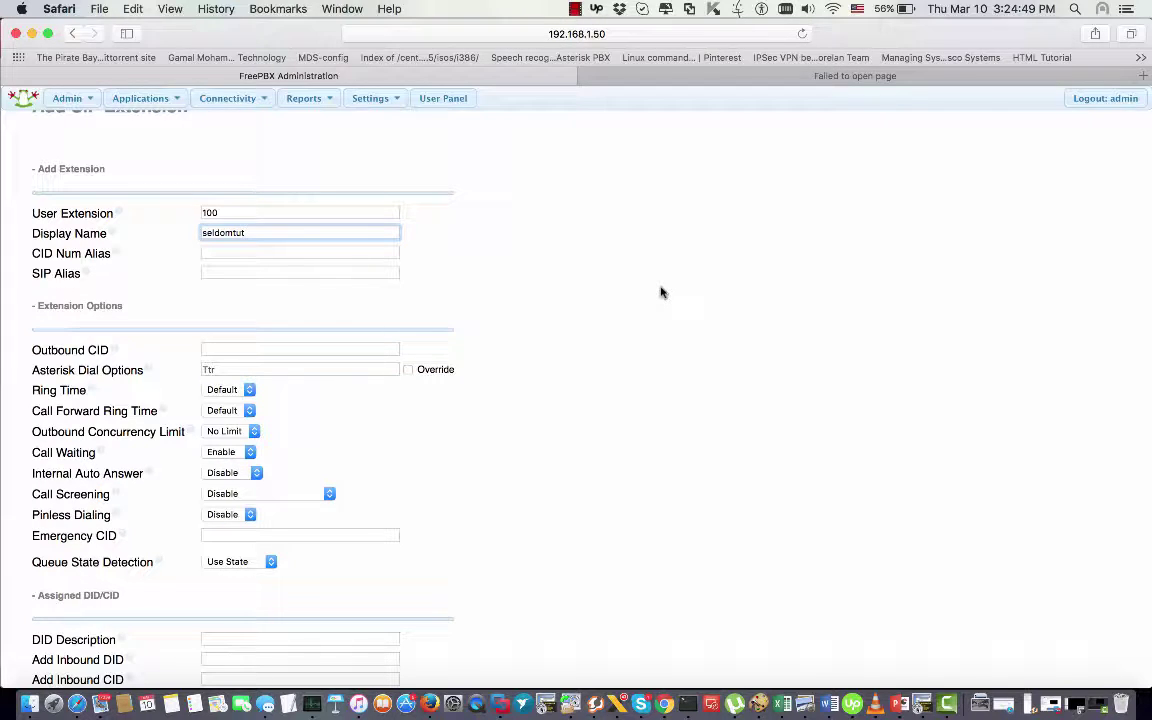
left_click_drag(219, 211, 134, 211)
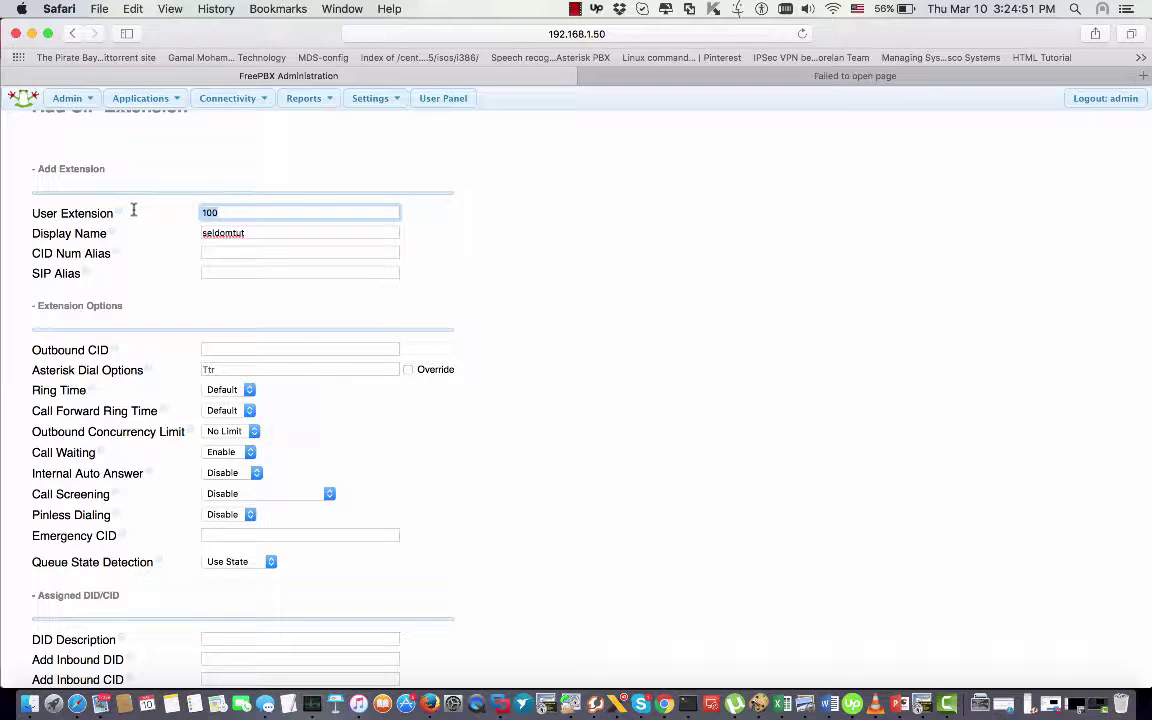
scroll(257, 262, "down", 2)
left_click(221, 263)
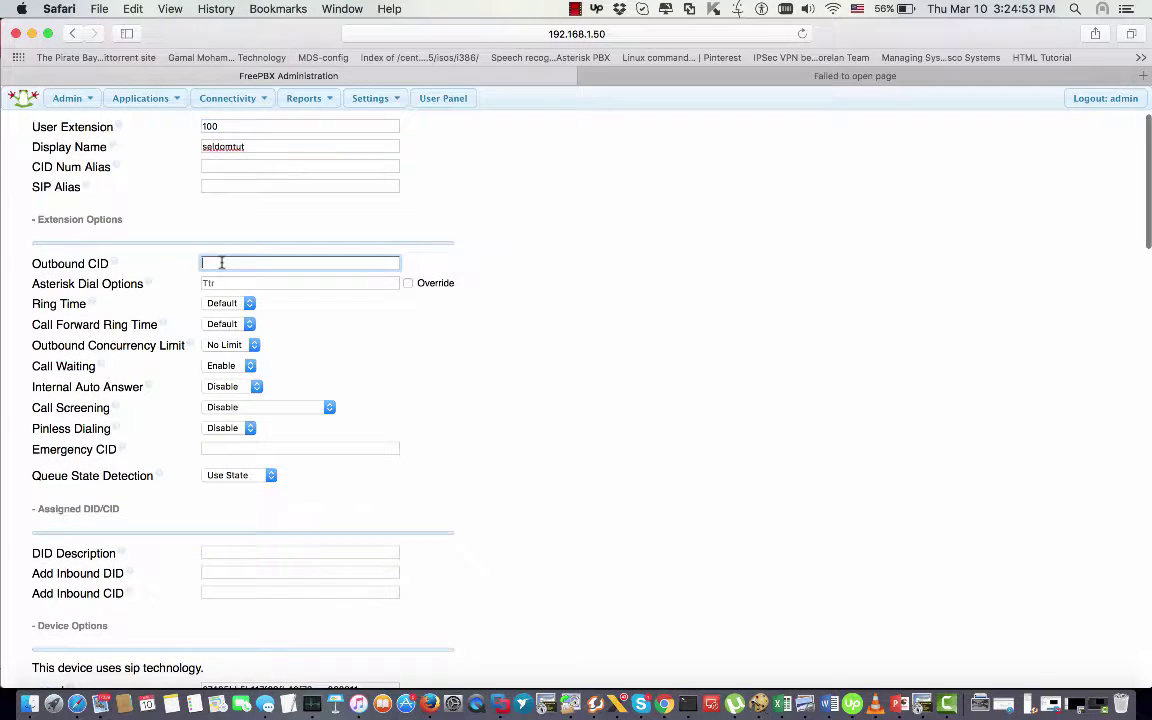
scroll(221, 263, "down", 8)
double_click(257, 359)
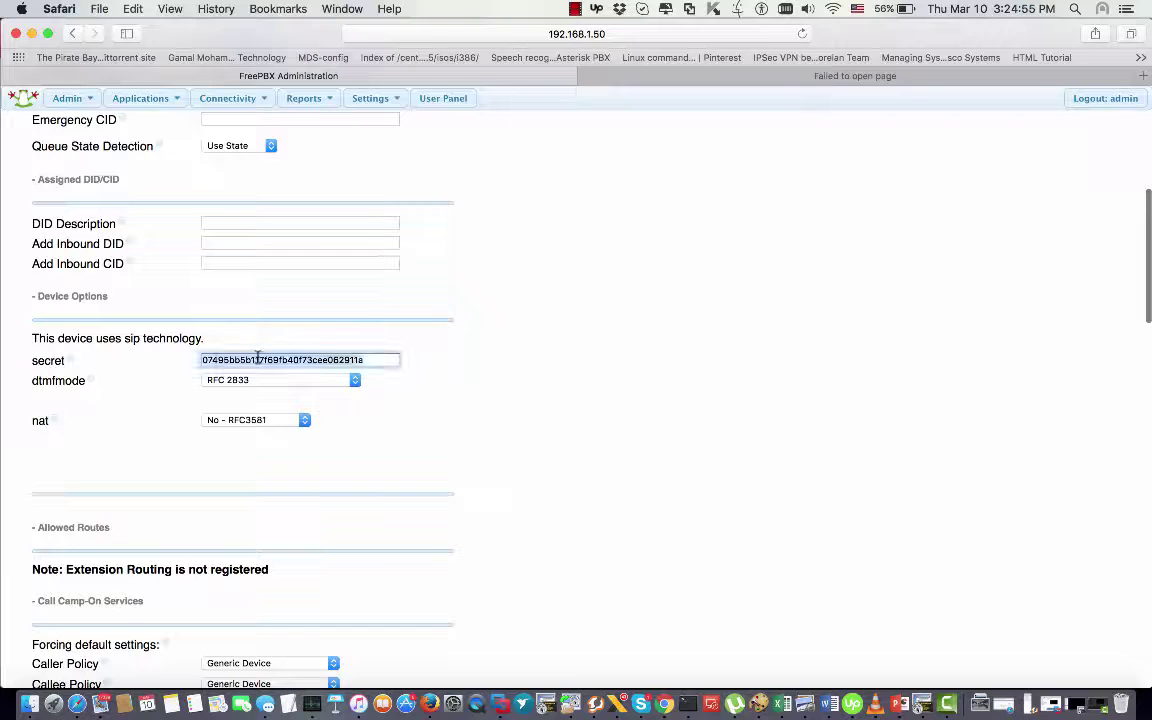
scroll(257, 362, "down", 13)
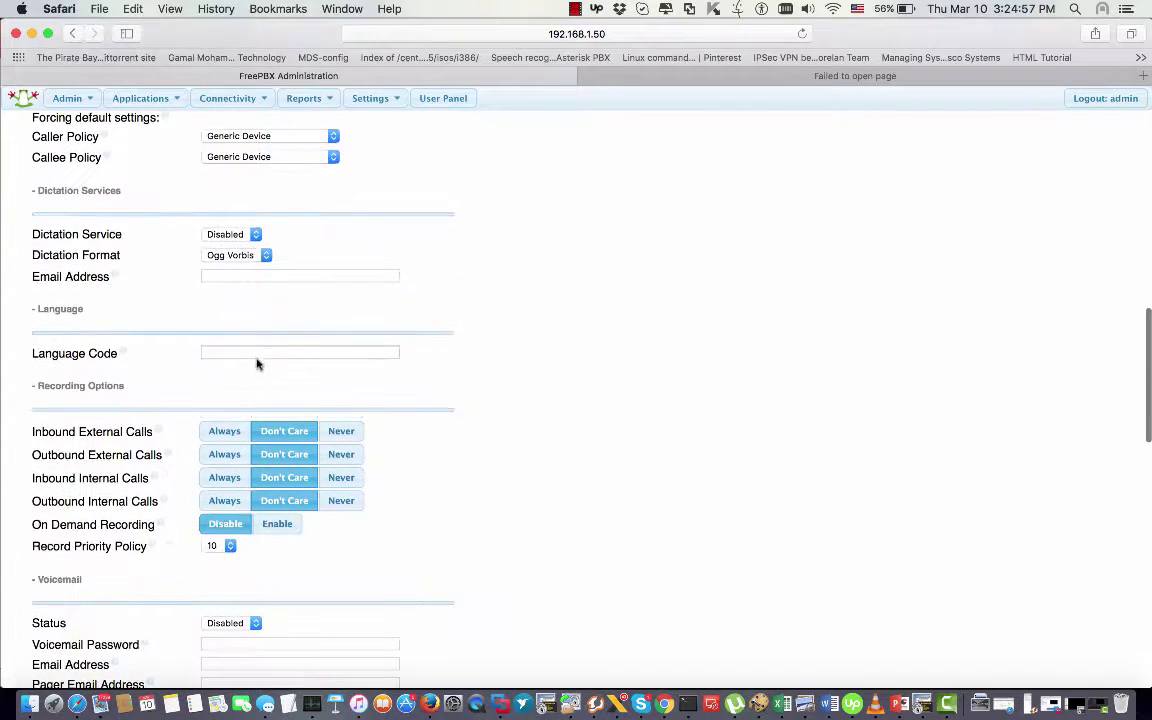
- Set all four recording options to Always, then save extension 100 and apply the configuration
left_click(224, 431)
left_click(224, 454)
left_click(224, 477)
left_click(226, 500)
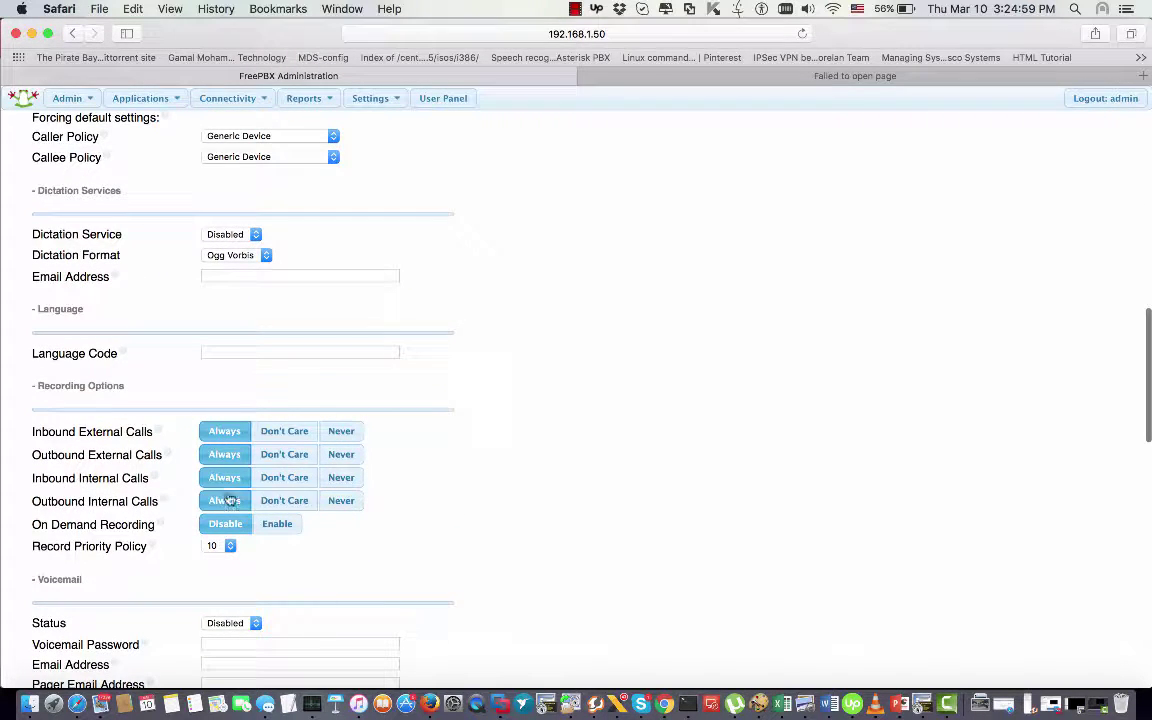
scroll(228, 500, "down", 3)
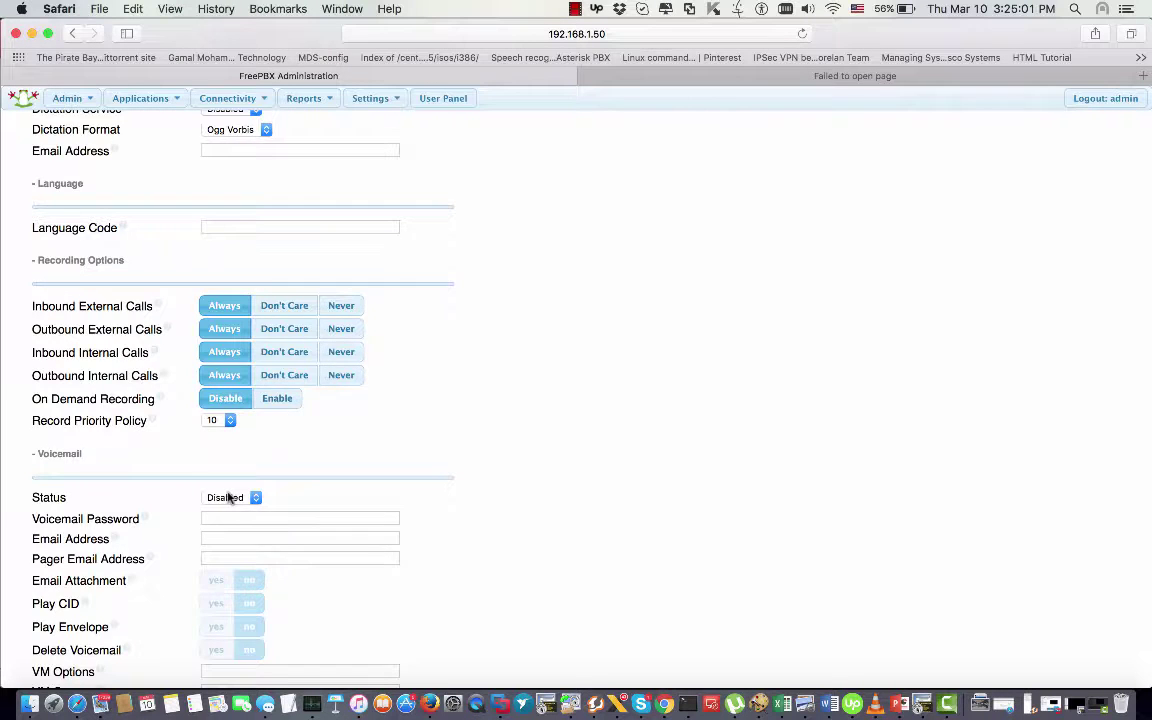
scroll(228, 497, "down", 5)
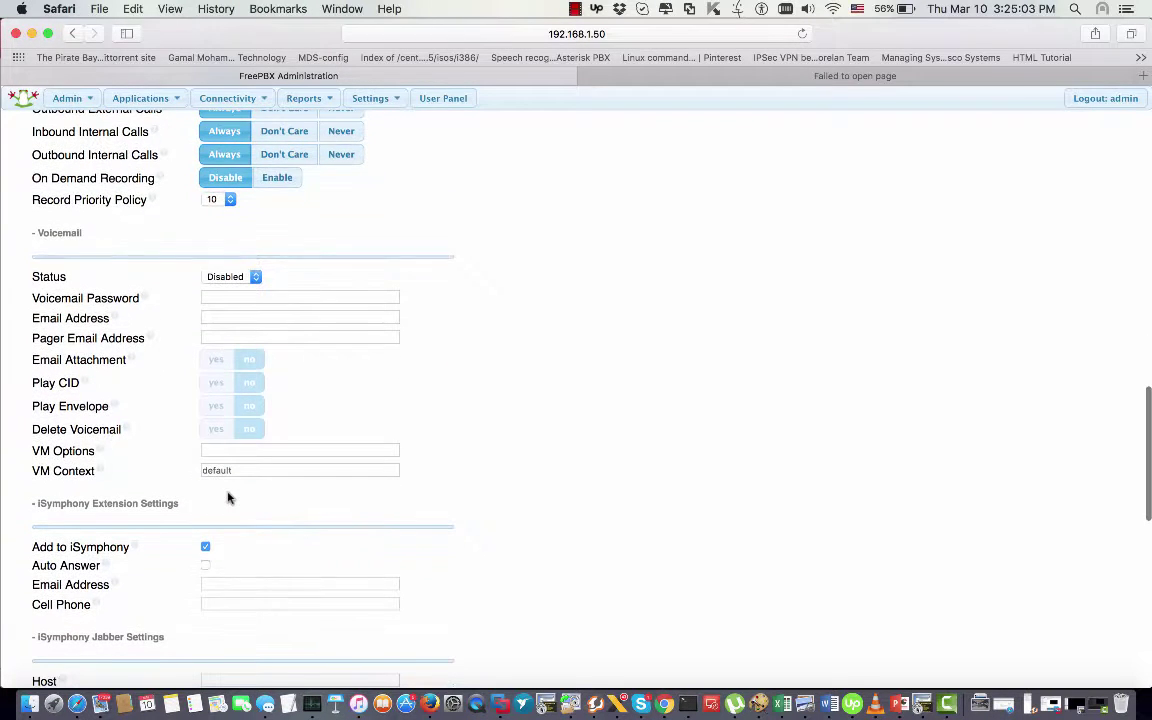
scroll(228, 497, "down", 12)
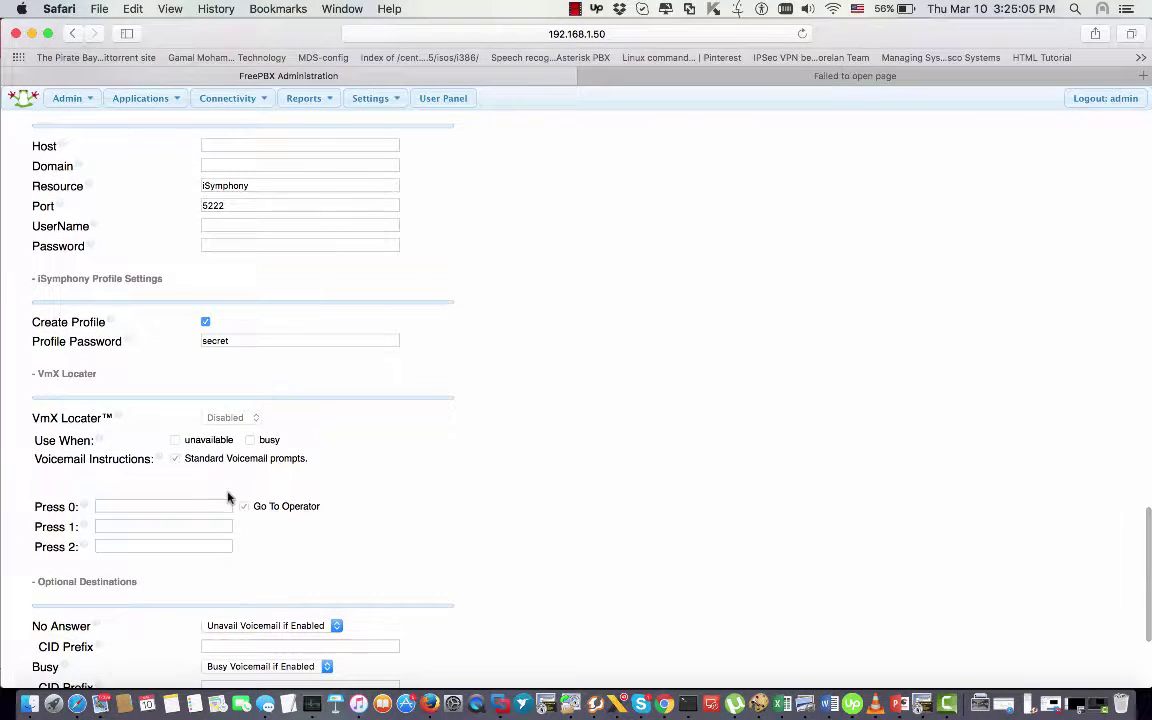
scroll(228, 497, "down", 4)
left_click(60, 582)
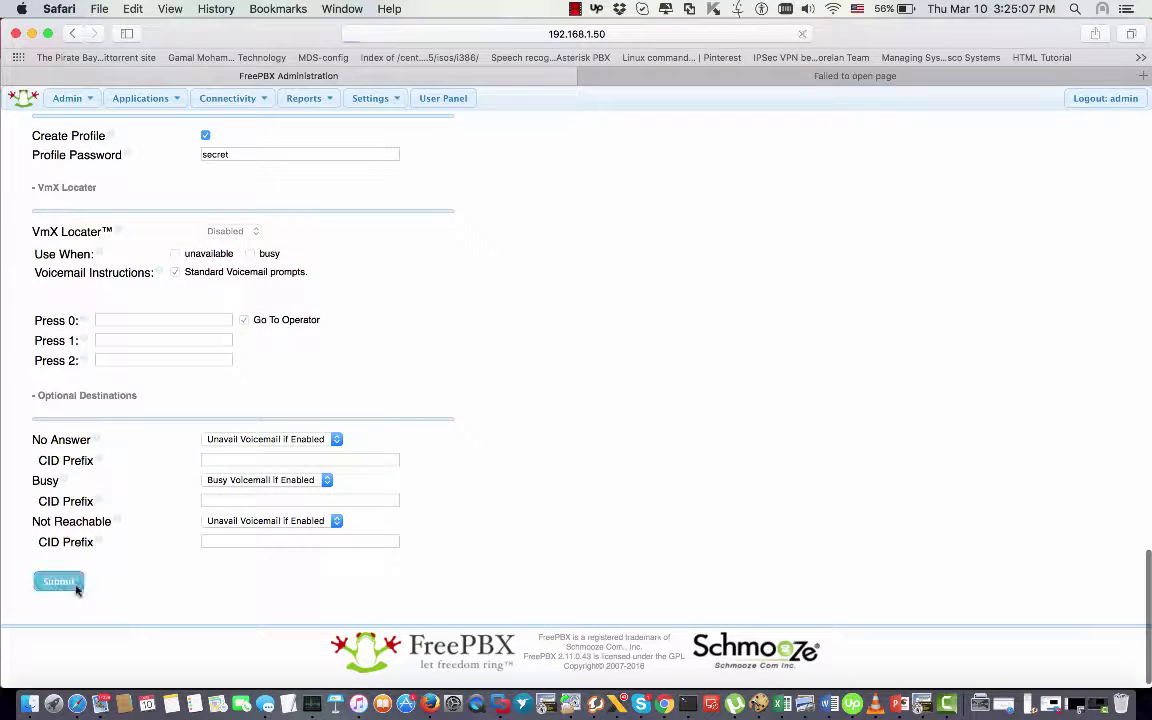
left_click(521, 99)
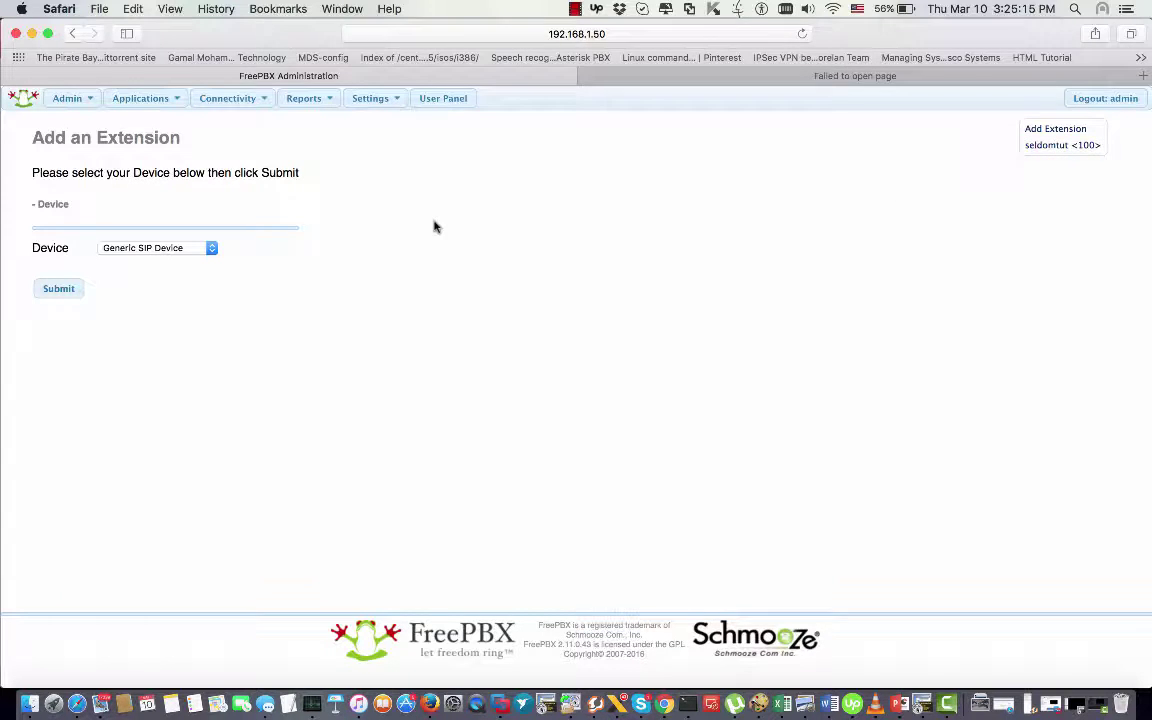
mouse_move(142, 91)
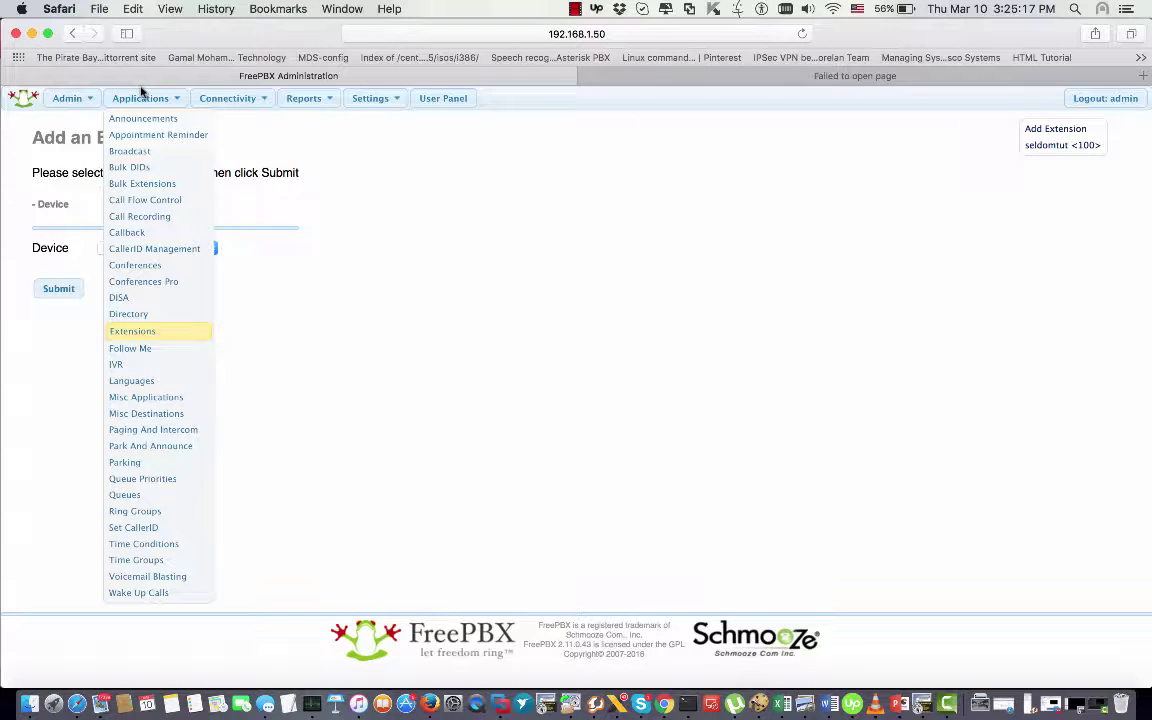
- Export all extensions to a bulkext CSV from Bulk Extensions and bring up the download's options
left_click(146, 184)
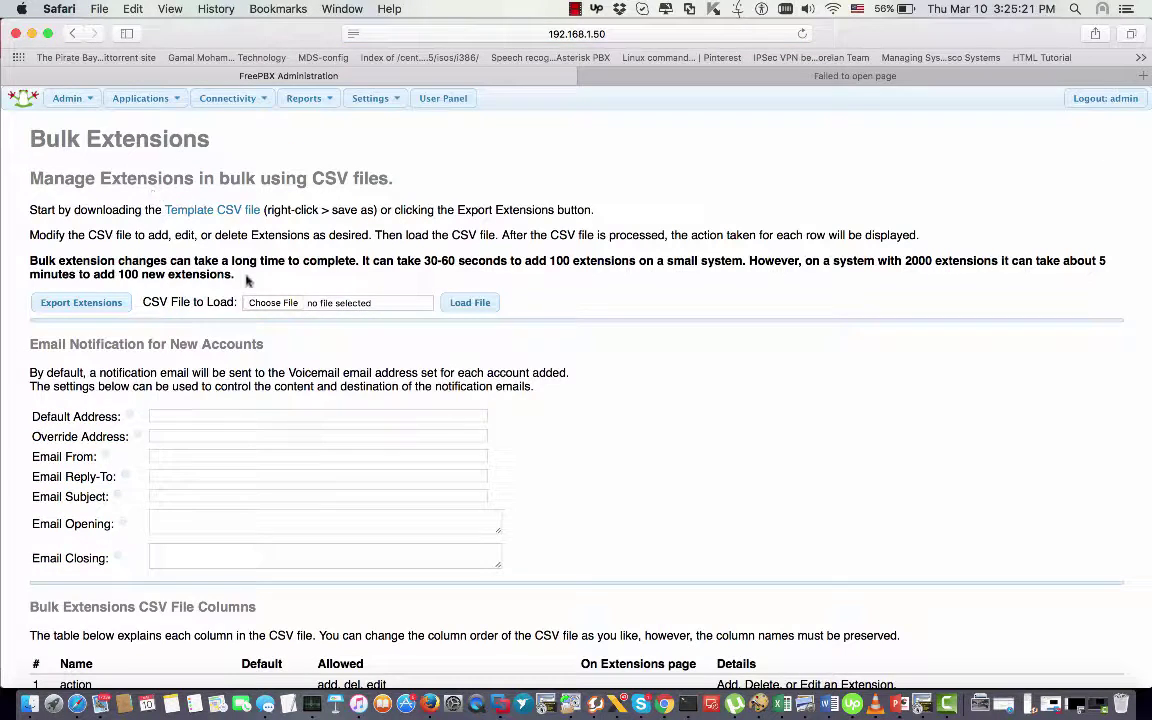
left_click(67, 304)
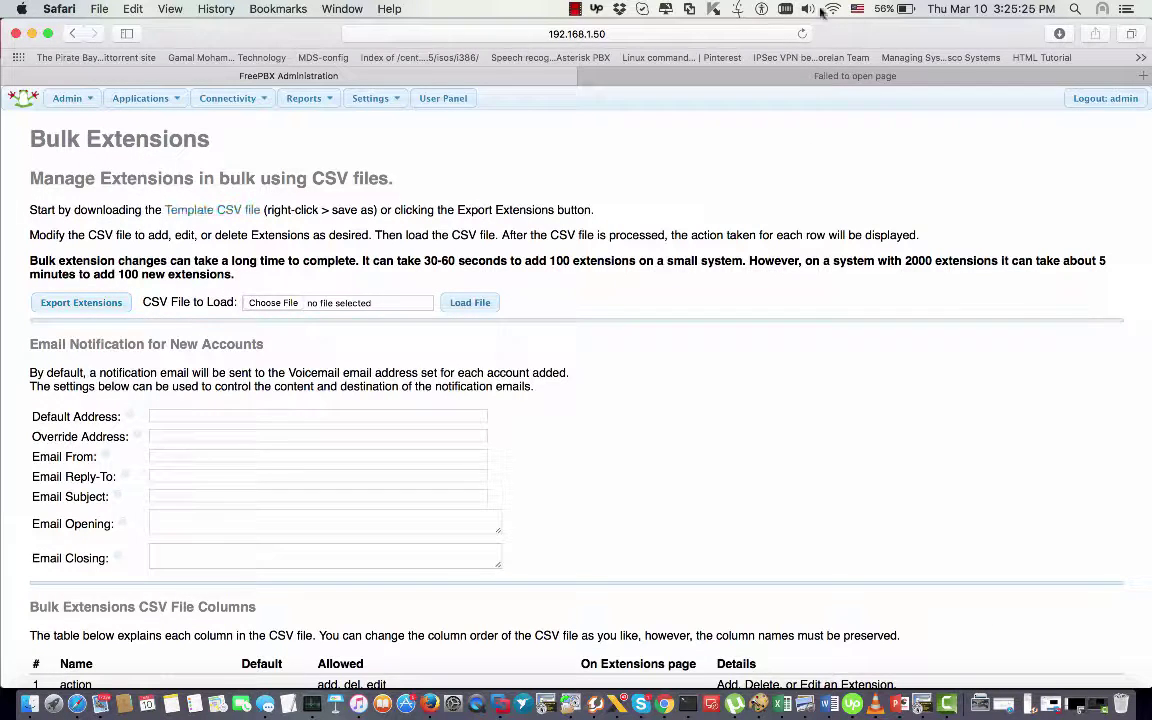
left_click(1059, 34)
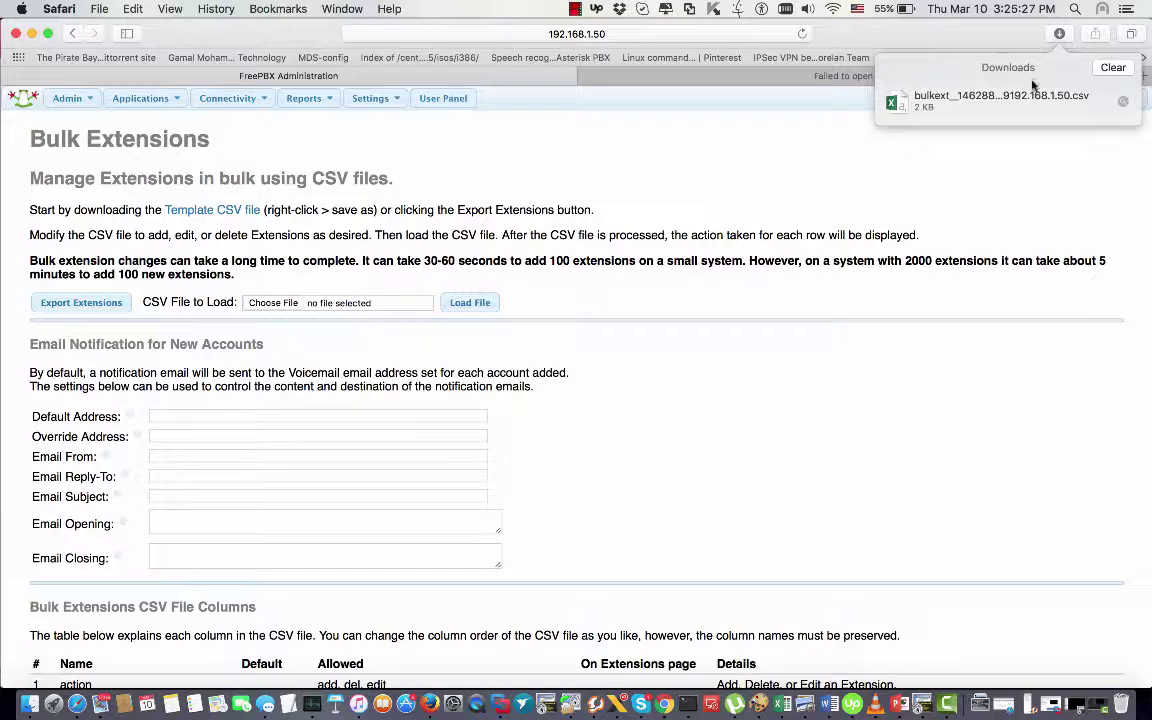
right_click(1000, 98)
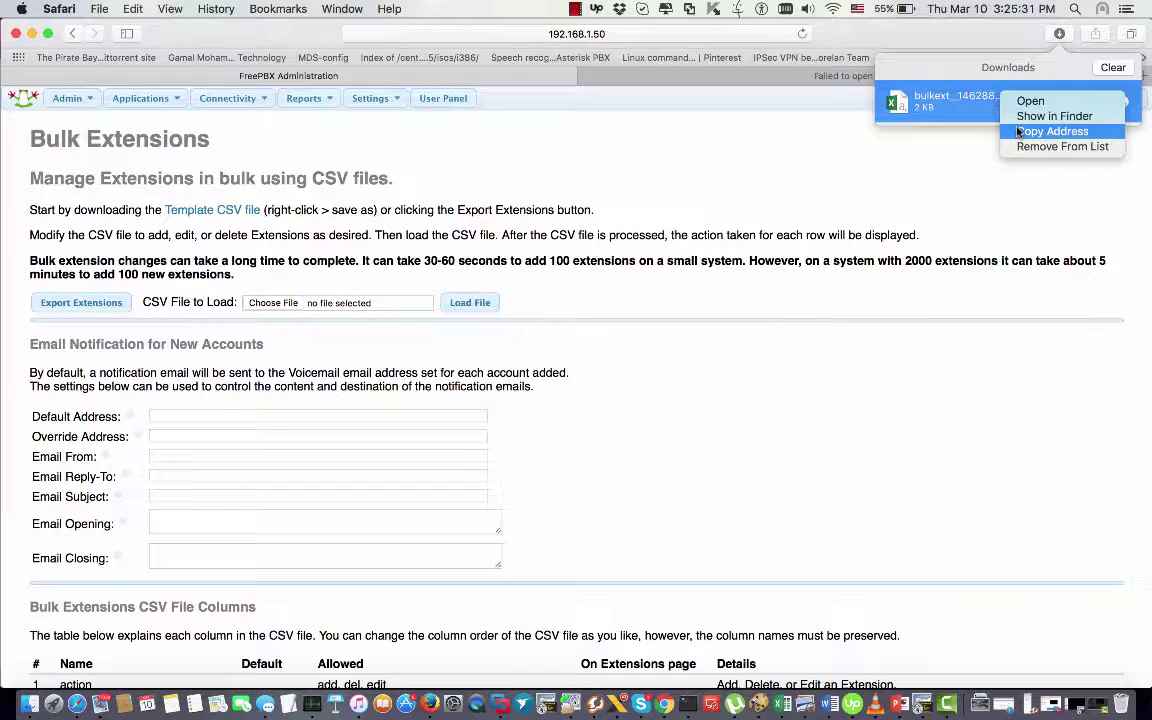
- Reveal bulkext_1462883129192.168.1.50.csv in the full-screen seldomtuts folder and list its Open With apps
left_click(1022, 118)
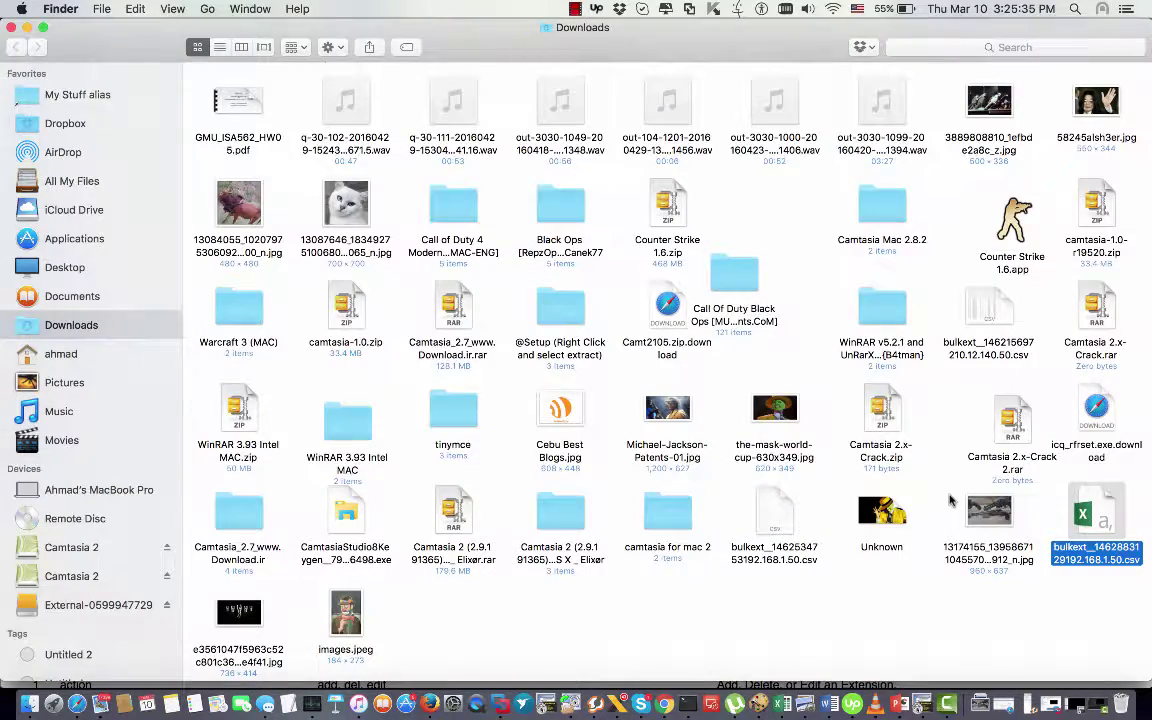
key("super+w")
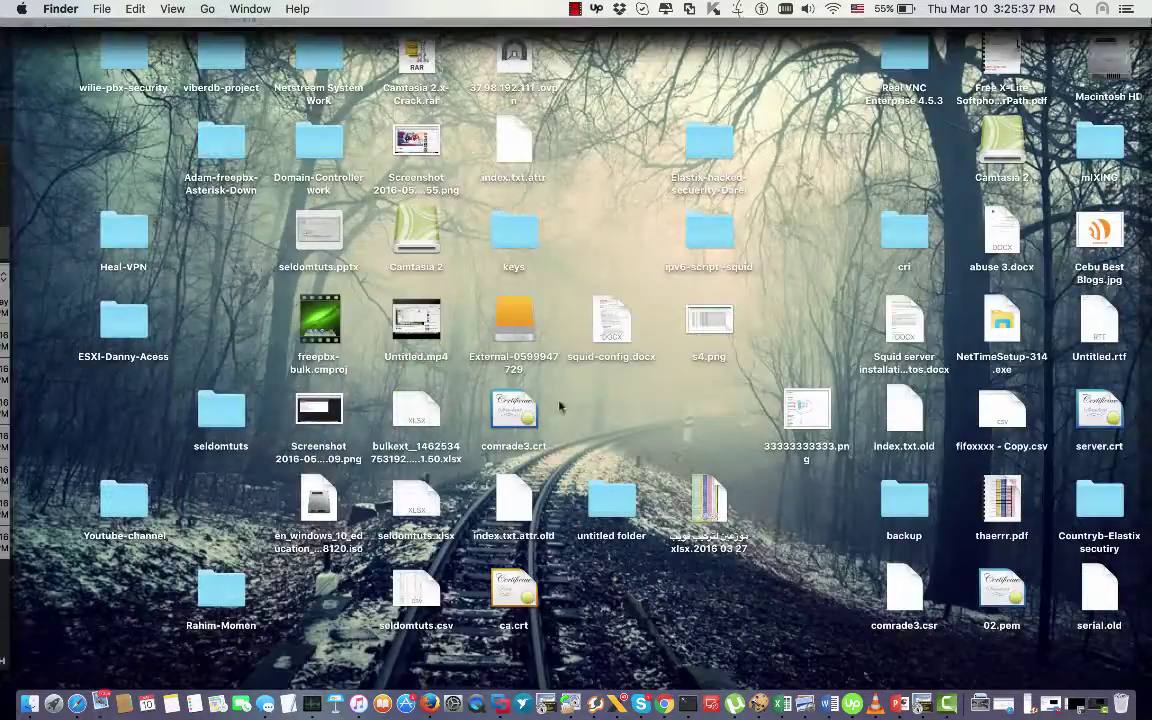
left_click(220, 405)
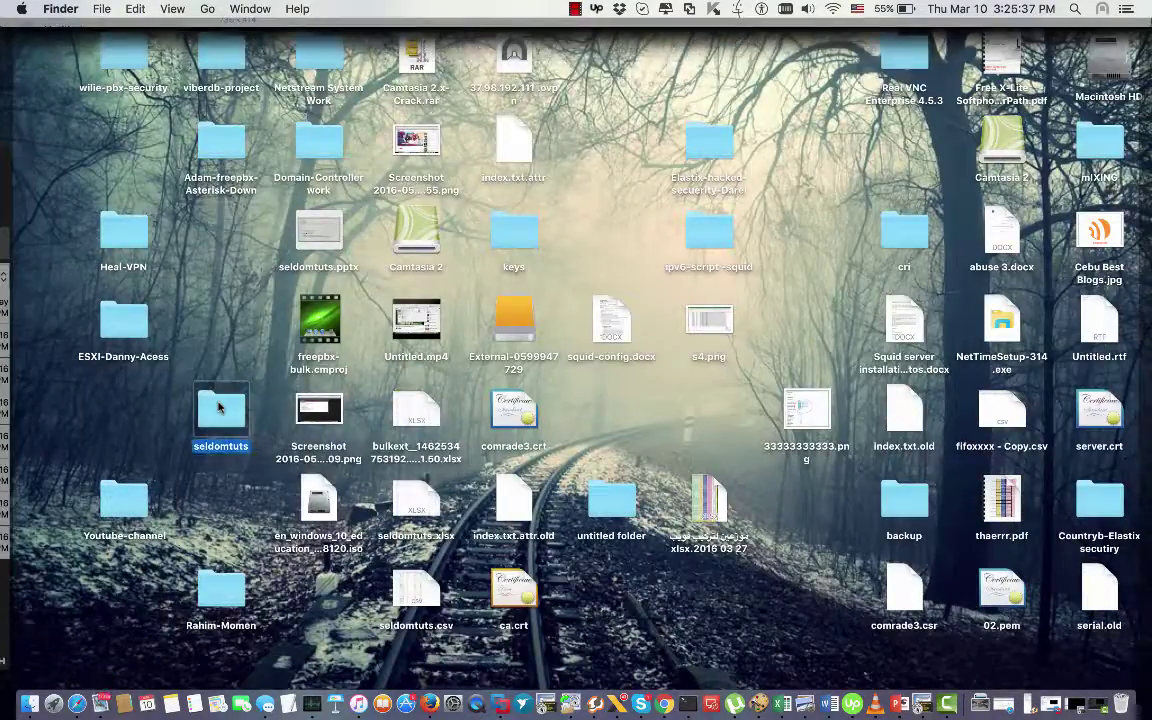
double_click(220, 405)
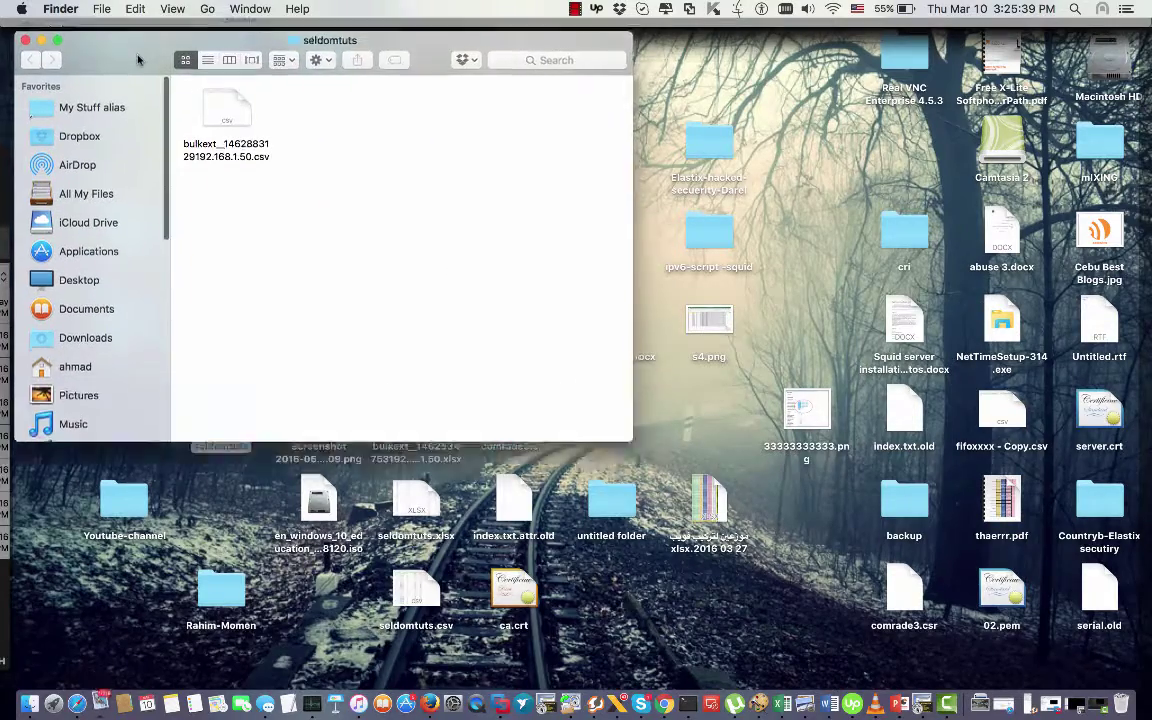
left_click(57, 42)
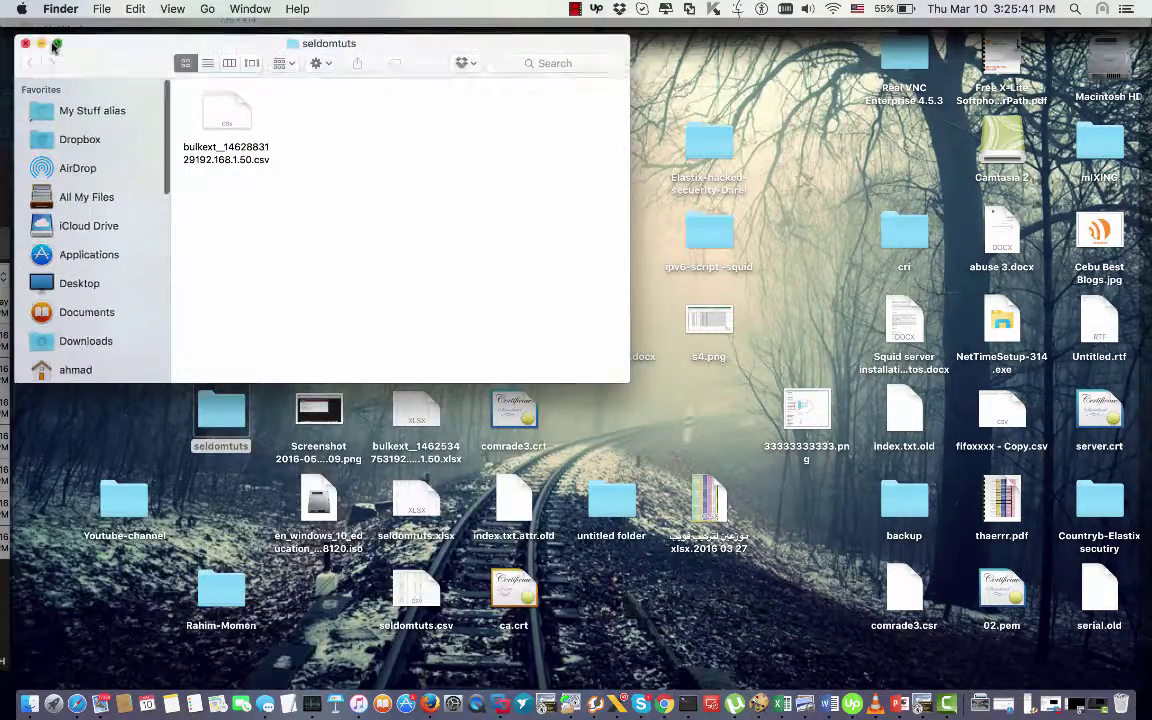
left_click(55, 45)
left_click(216, 80)
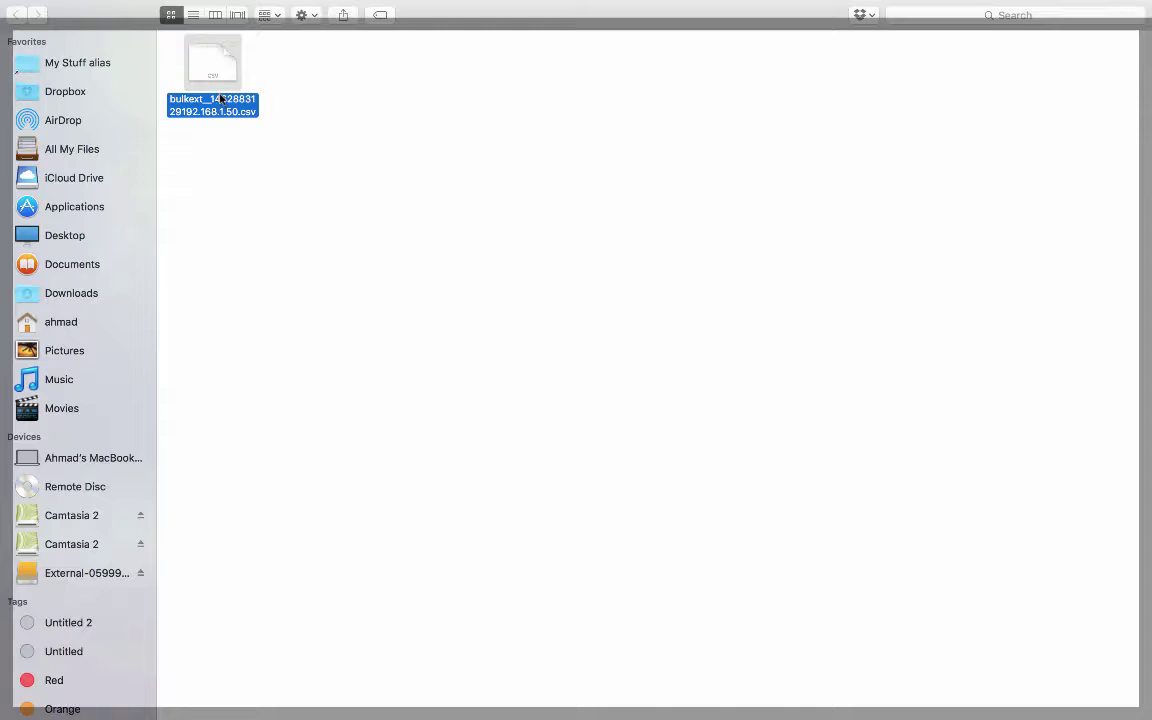
right_click(232, 71)
- Open the bulkext CSV in Microsoft Excel and close seldomtuts.csv without saving
mouse_move(516, 92)
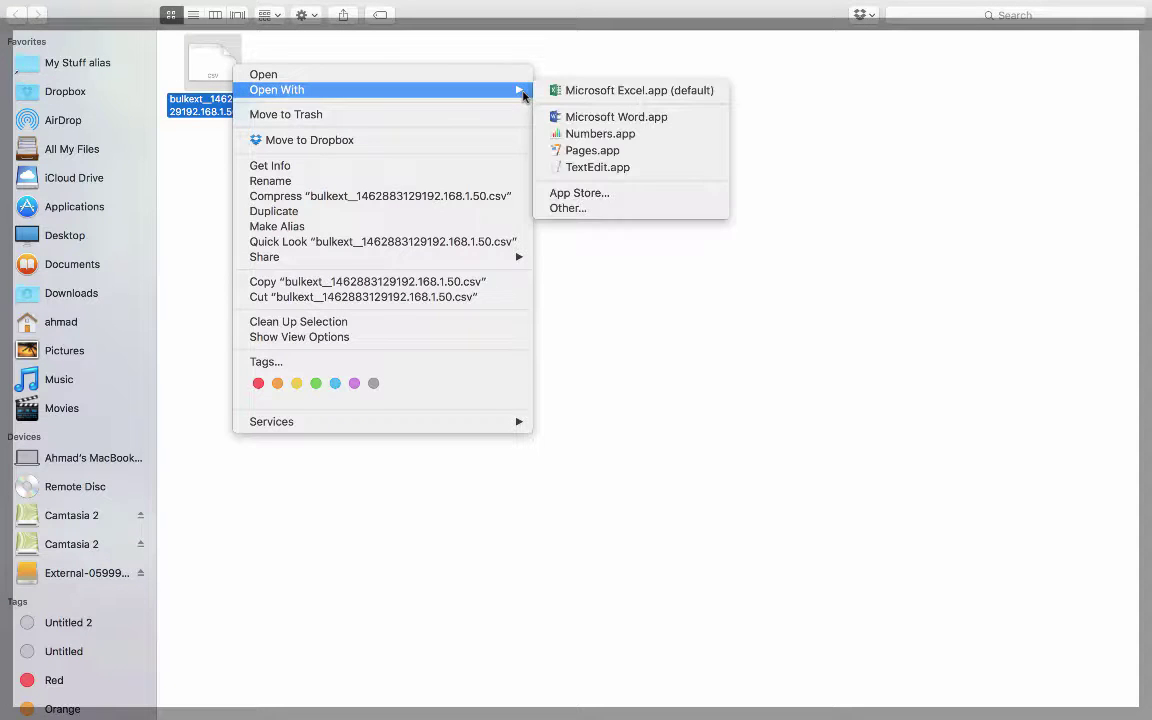
left_click(567, 92)
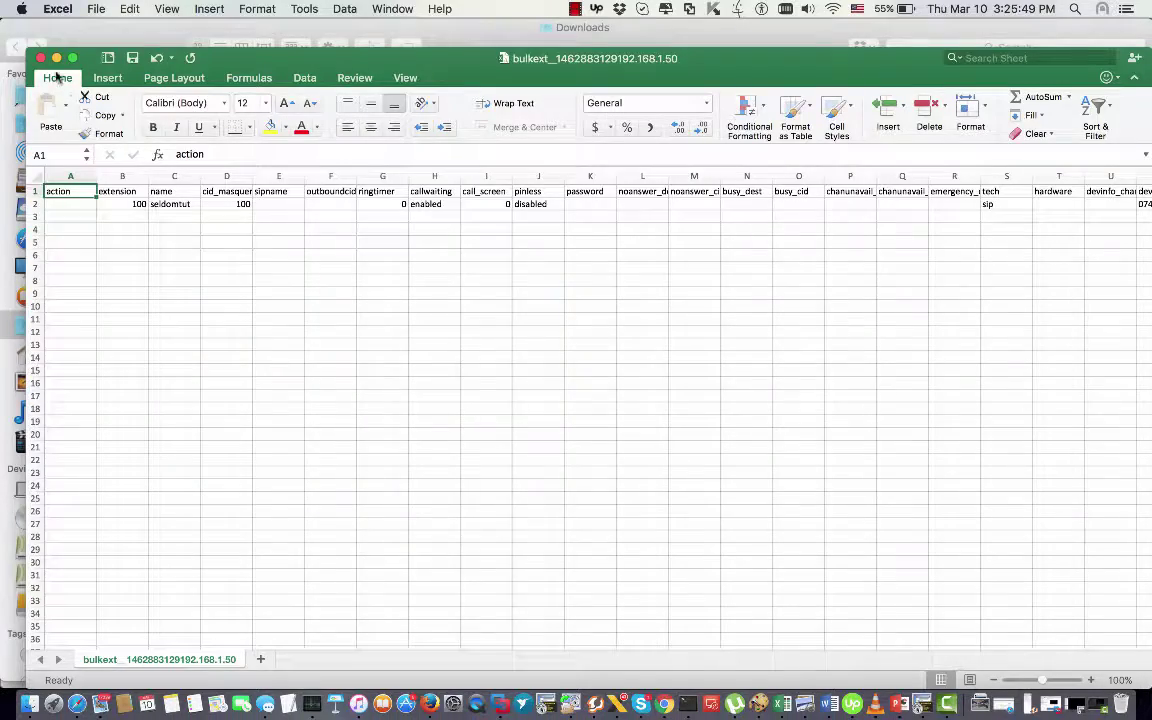
left_click(41, 57)
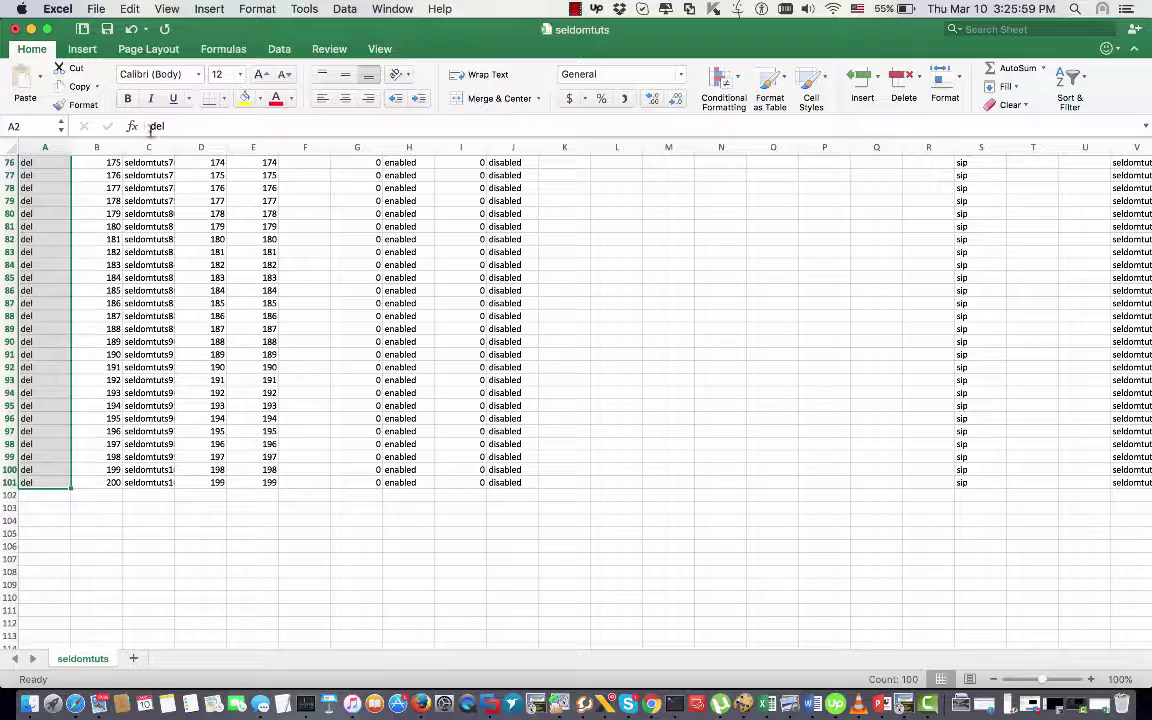
left_click(15, 29)
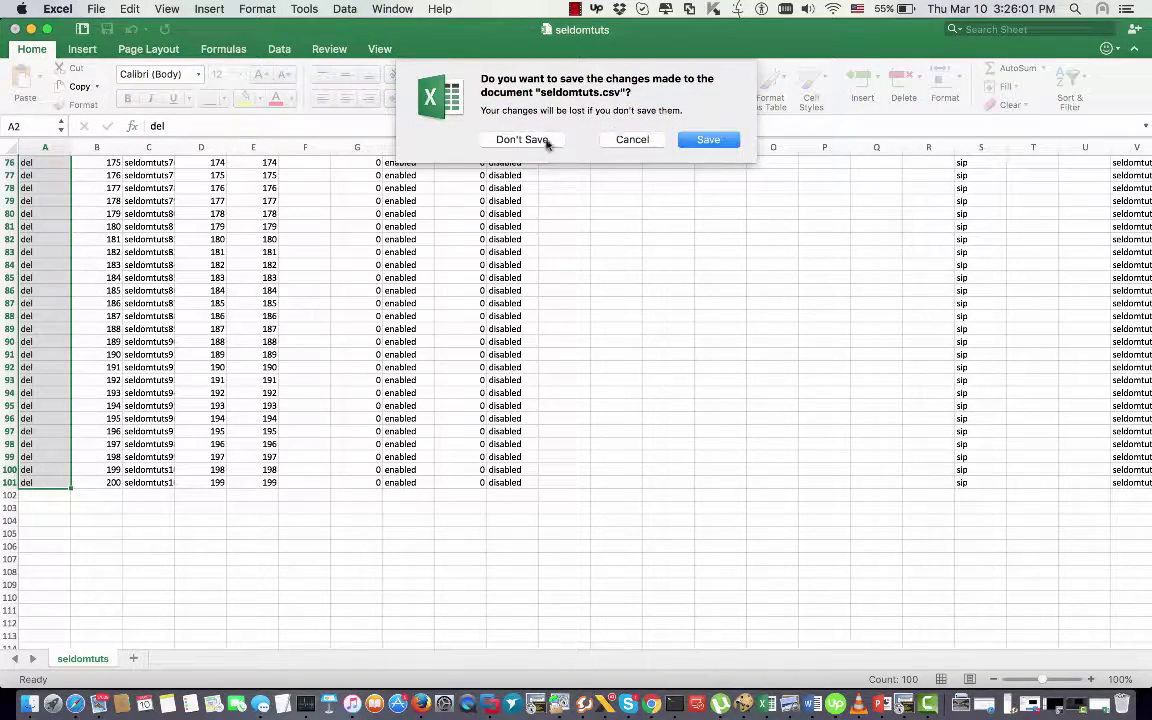
left_click(522, 140)
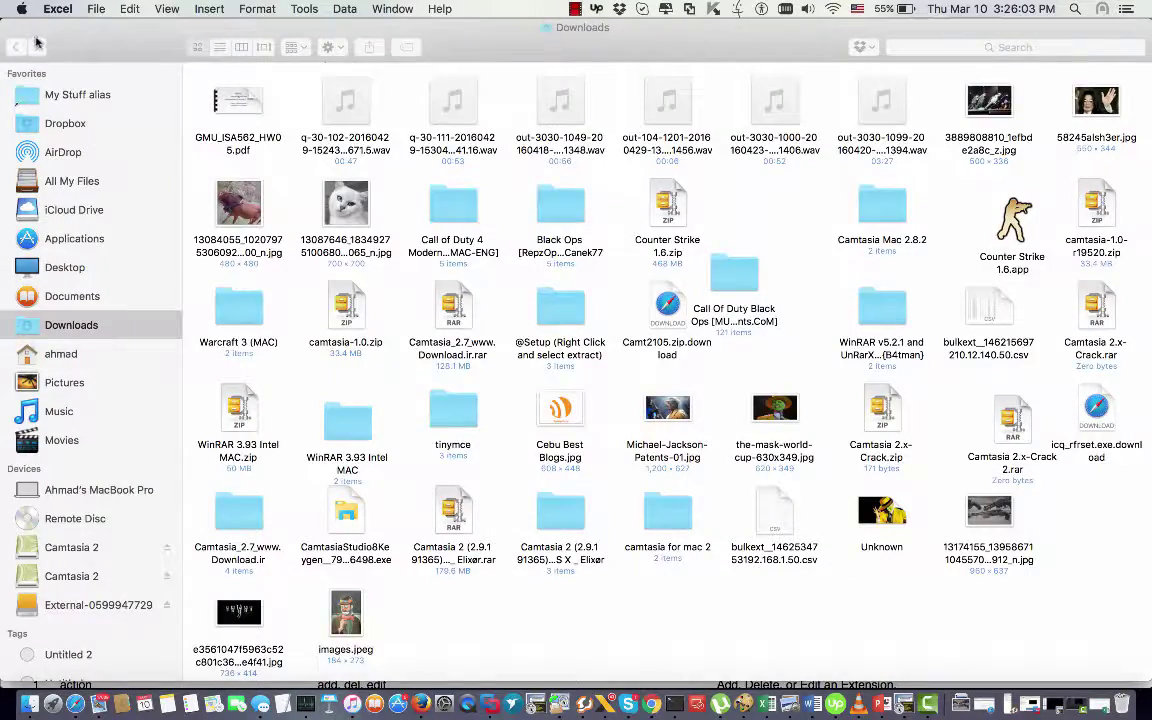
- Bring the bulkext_1462883129192.168.1.50 workbook back to the front from Excel's Dock menu
left_click(37, 46)
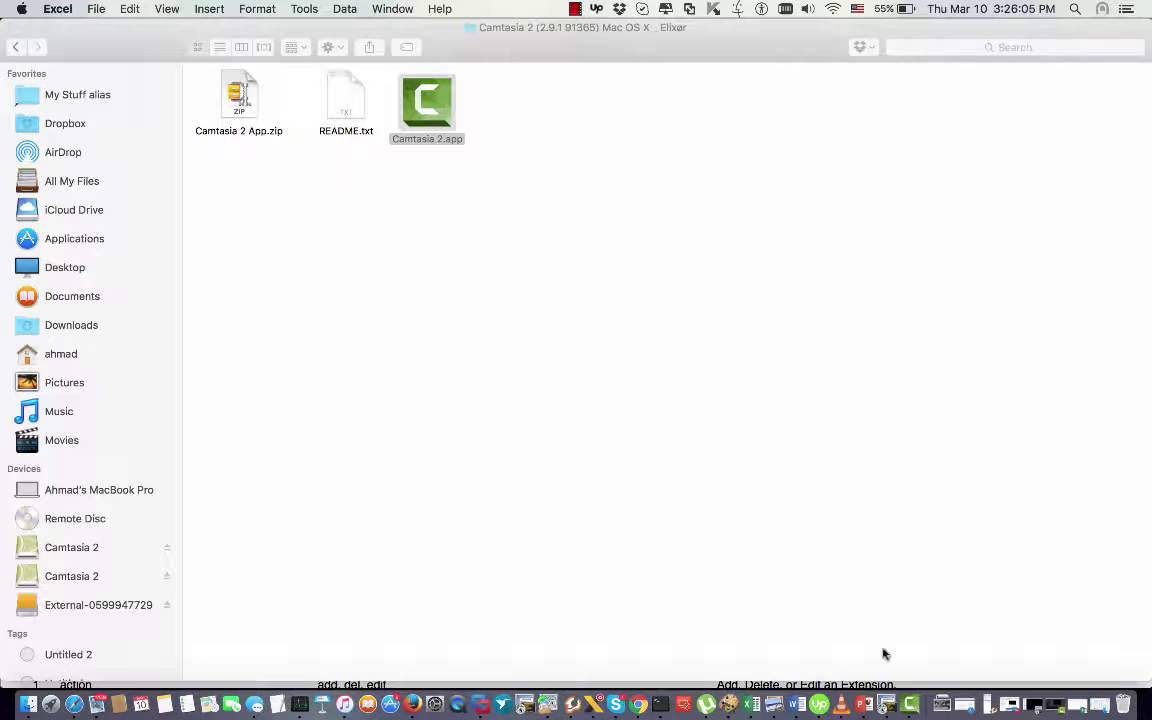
right_click(752, 704)
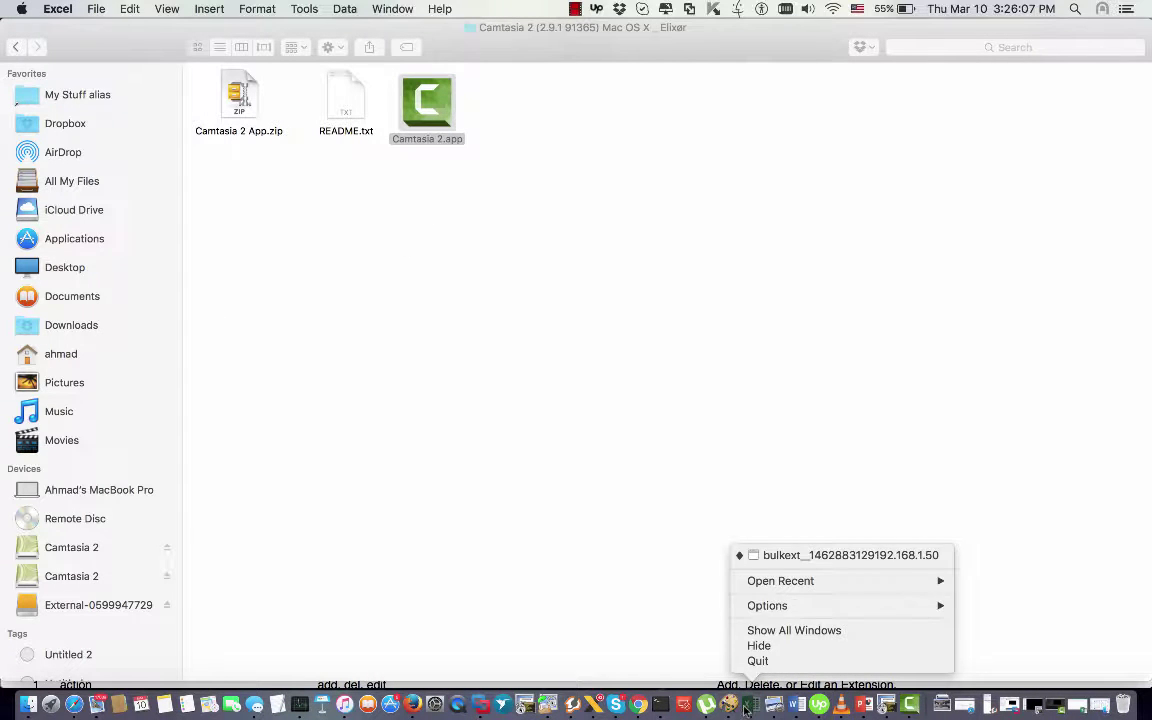
left_click(759, 556)
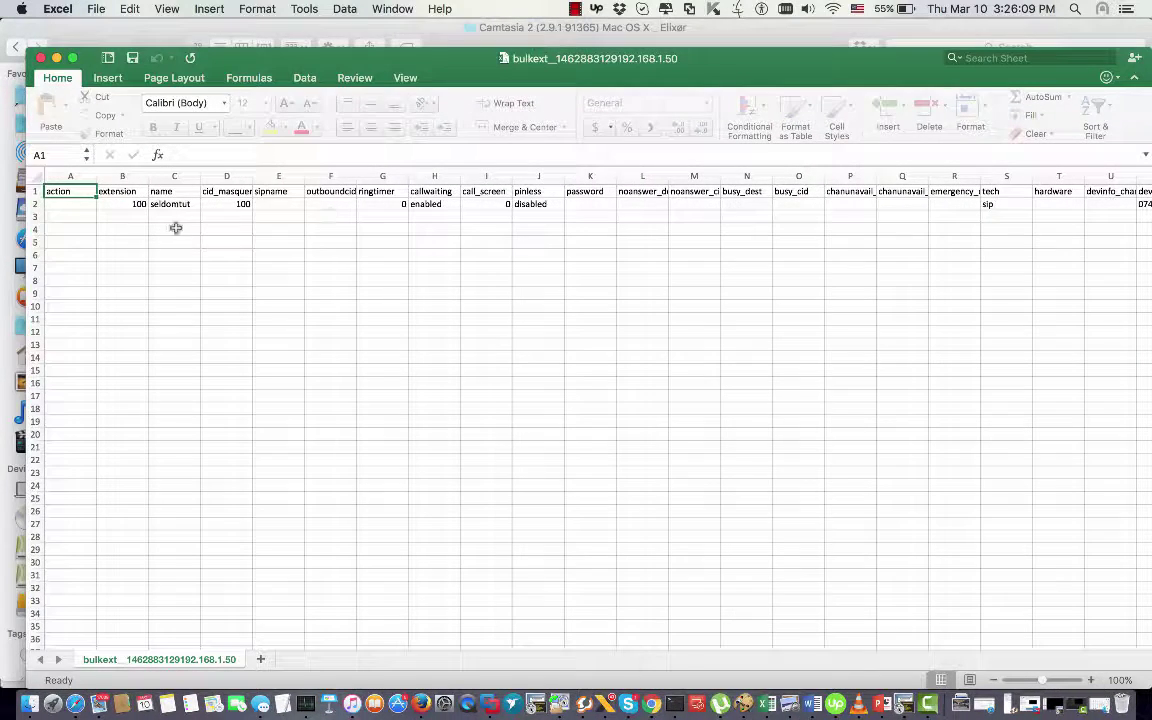
- Maximise the bulkext workbook window so it fills the screen
double_click(222, 61)
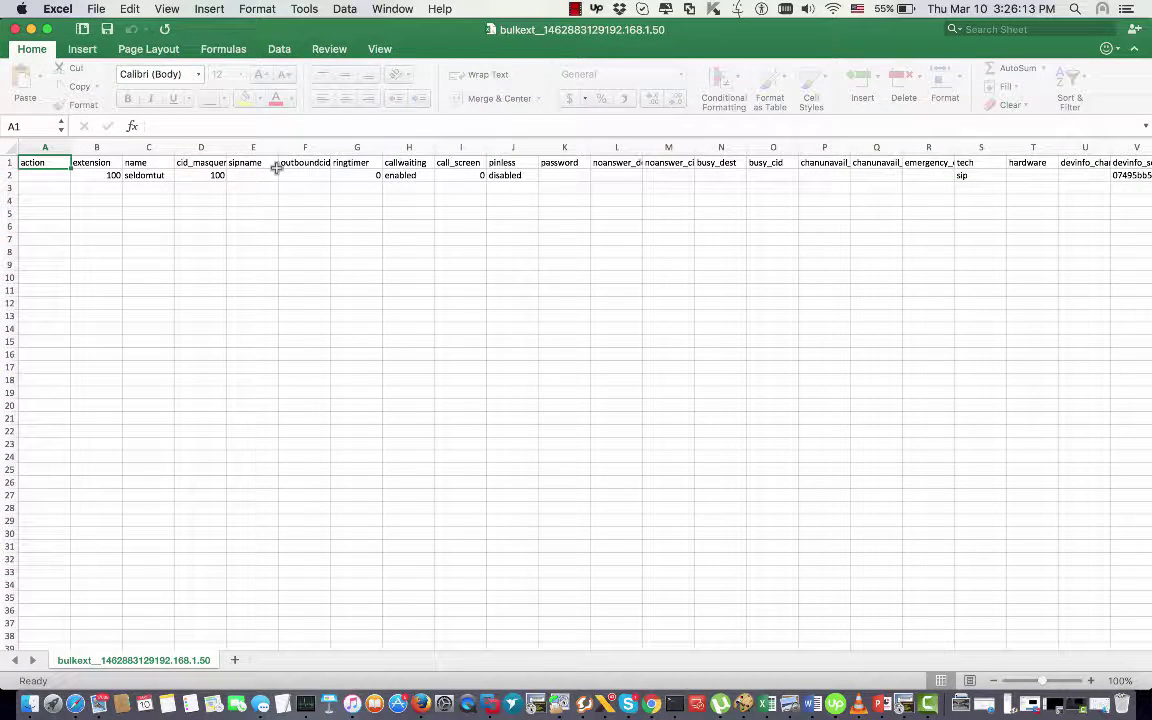
scroll(307, 196, "right", 10)
scroll(307, 196, "right", 5)
scroll(307, 196, "left", 15)
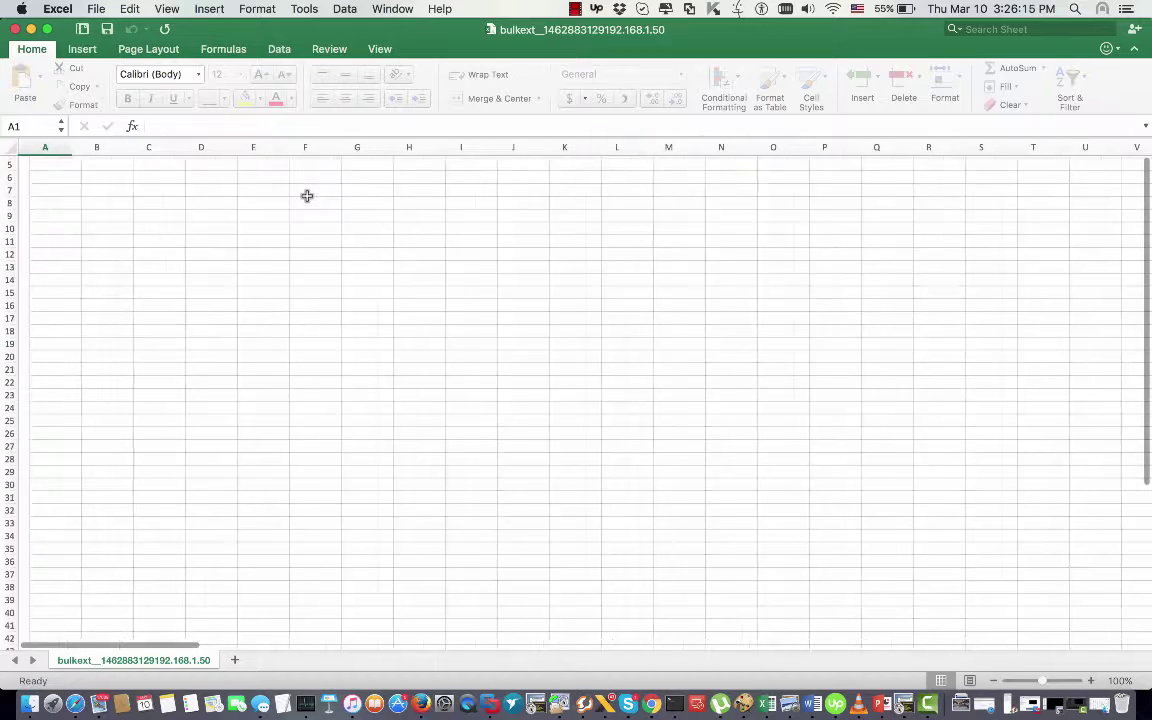
- Select header cells A1 through F1, from action to outboundcid
left_click(36, 162)
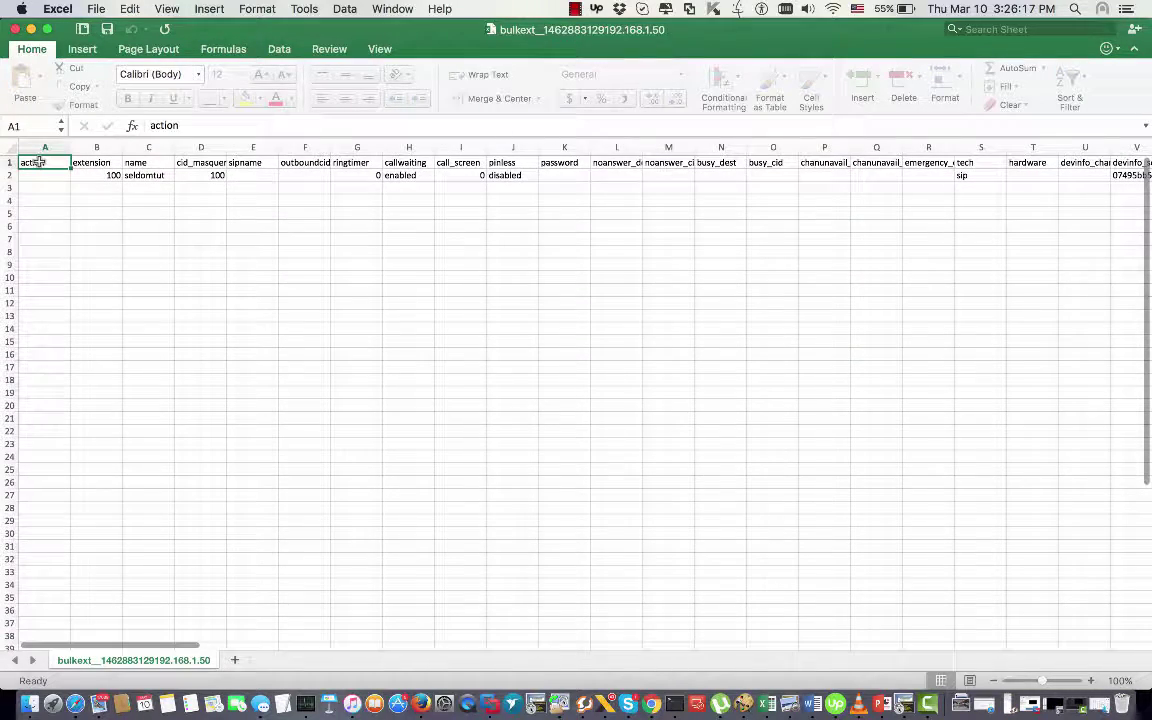
left_click_drag(38, 162, 245, 162)
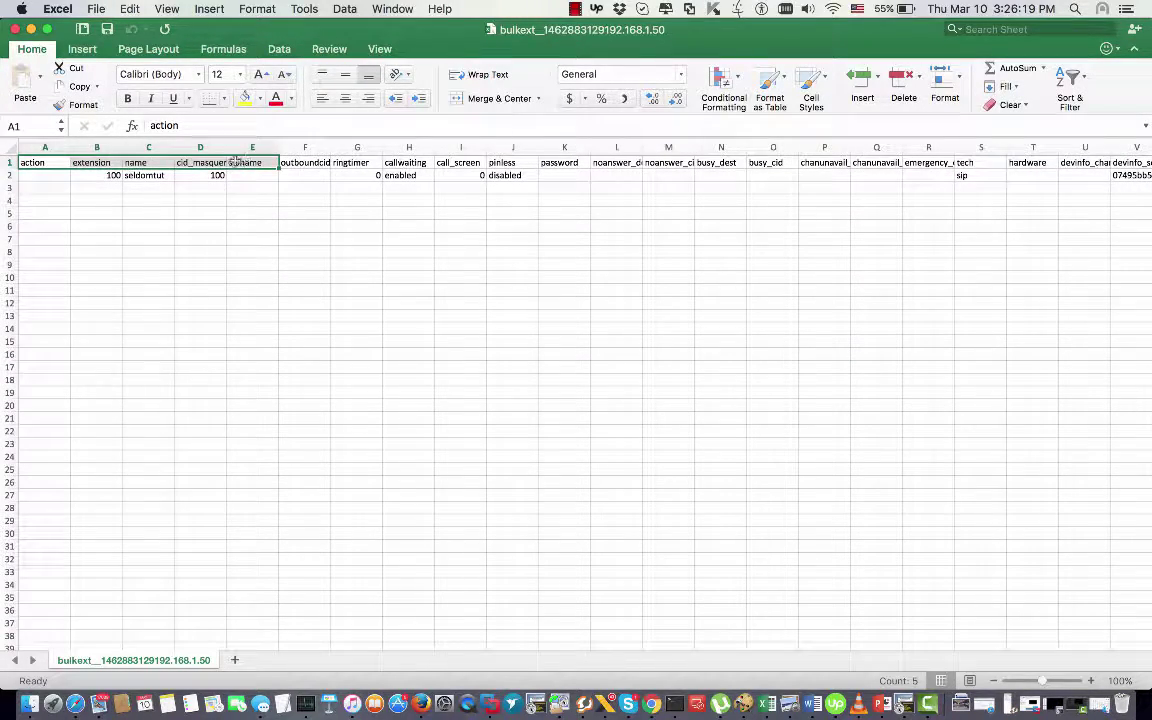
left_click(155, 162)
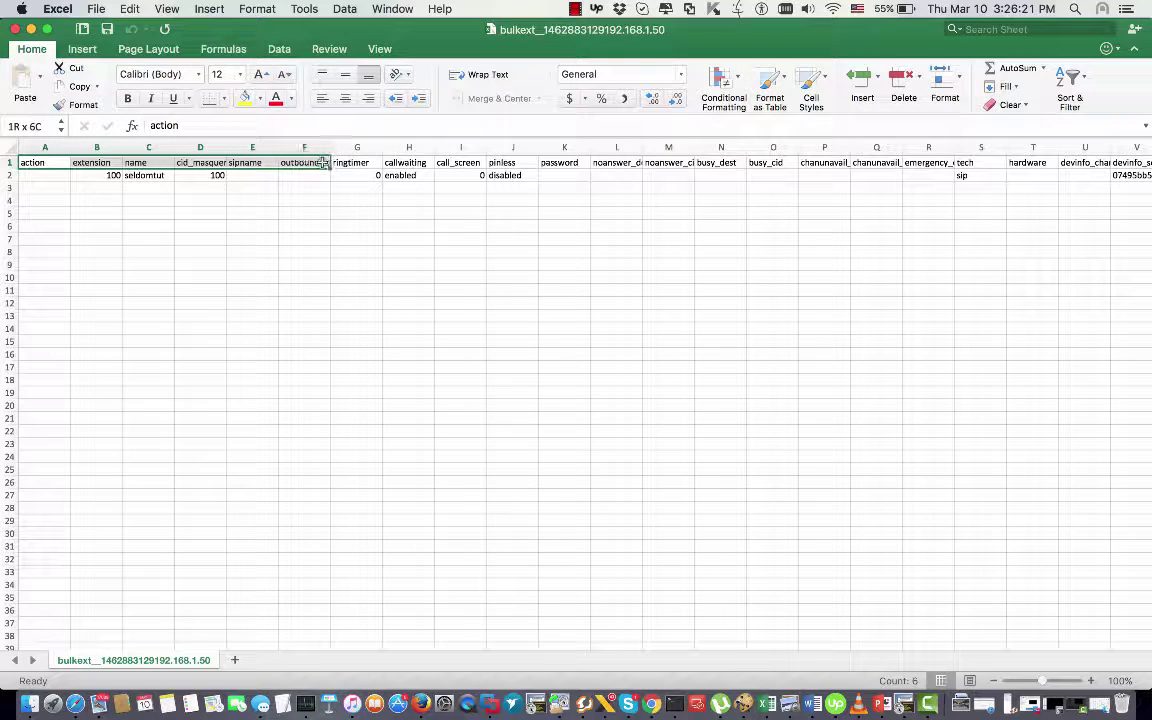
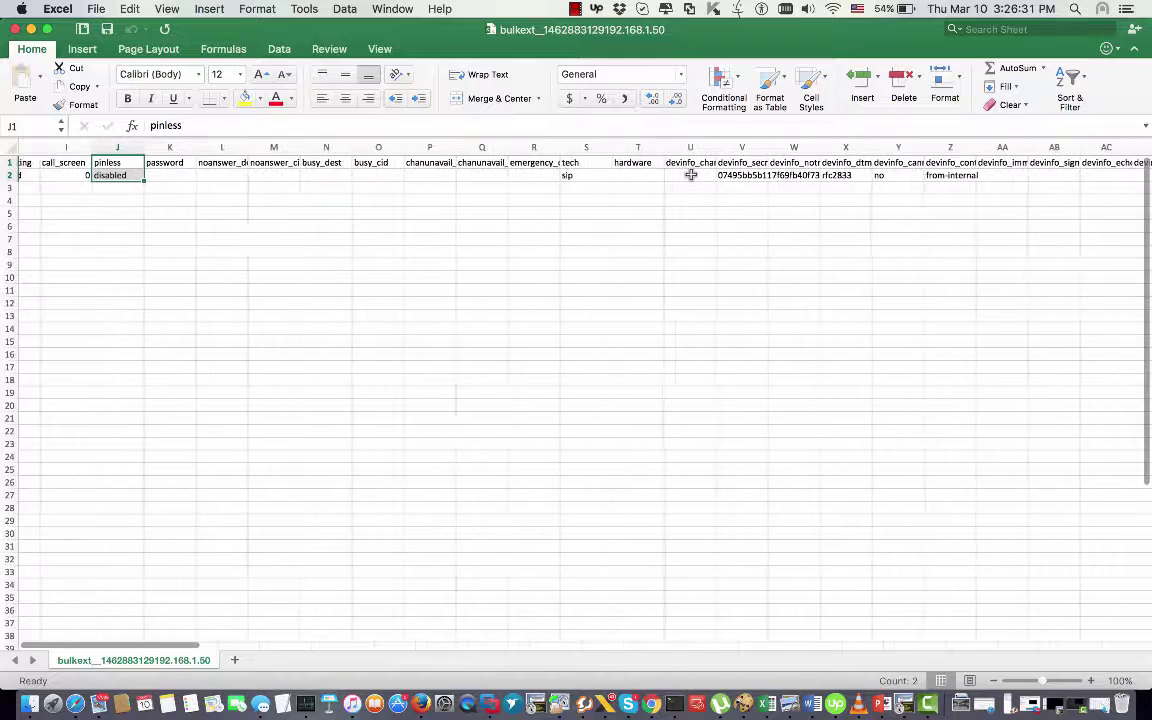
- Auto-fit column V (devinfo_secret) and column Z (devinfo_context) to their contents
double_click(746, 146)
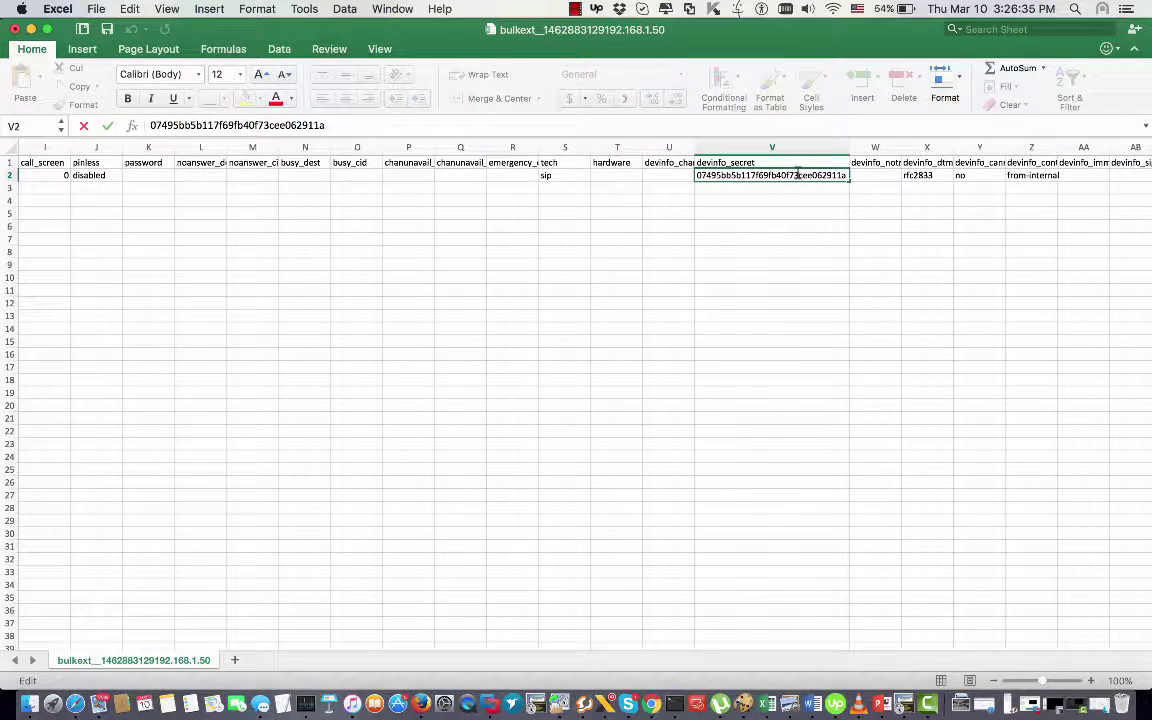
scroll(813, 166, "right", 3)
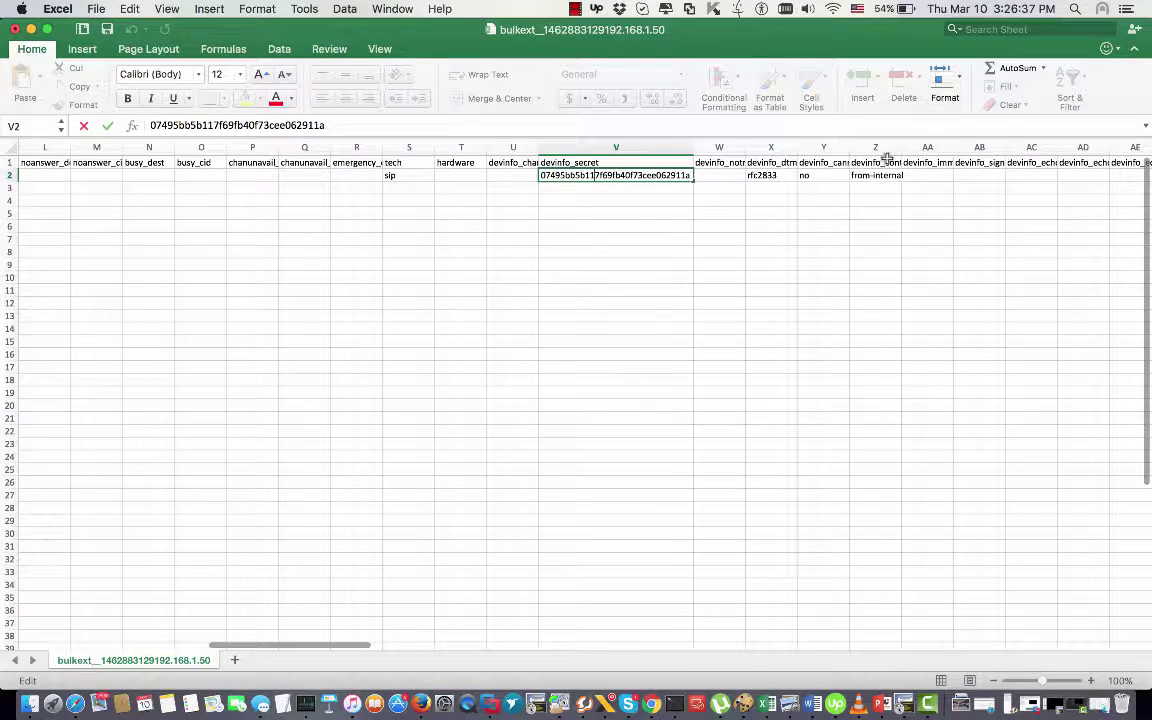
left_click(884, 146)
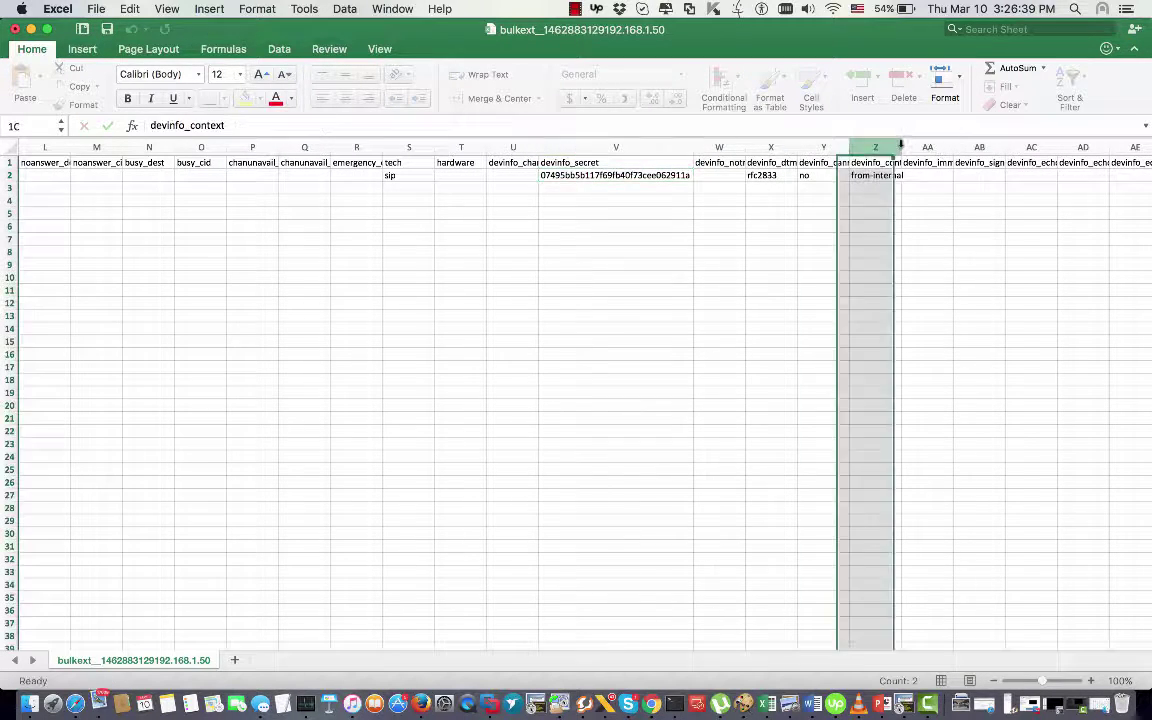
double_click(901, 146)
left_click(887, 176)
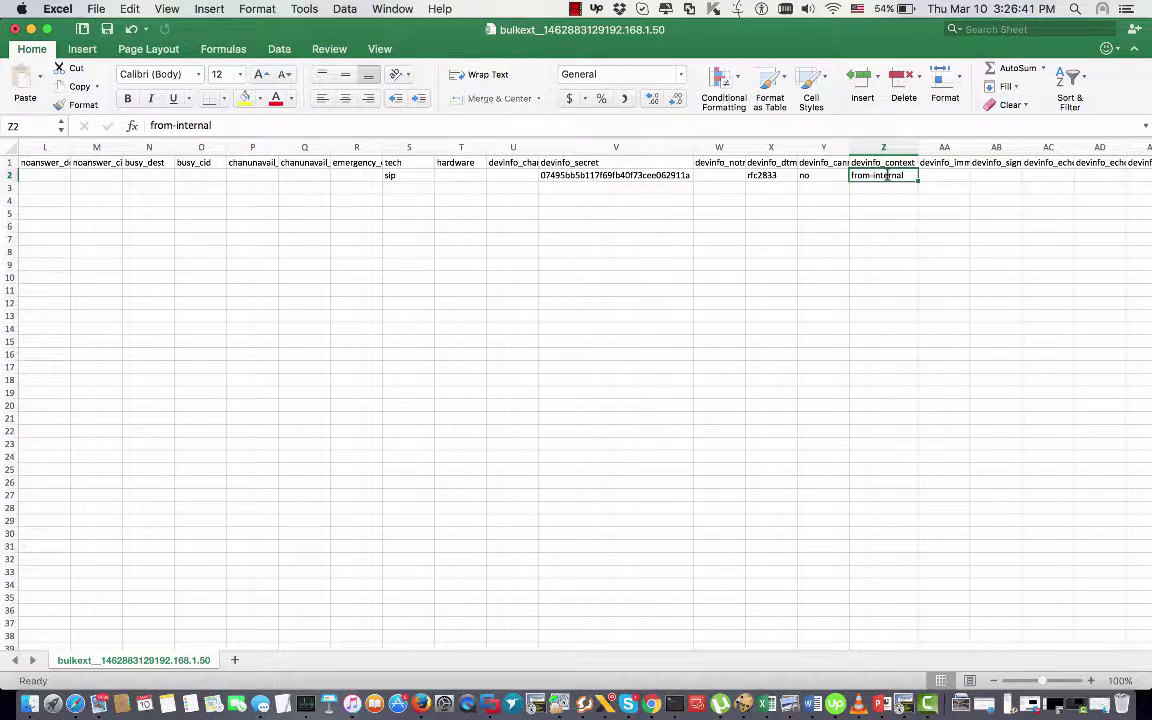
- Widen recording columns DC, DB and DA so recording_out_internal and recording_in_internal headers show fully
scroll(814, 189, "right", 15)
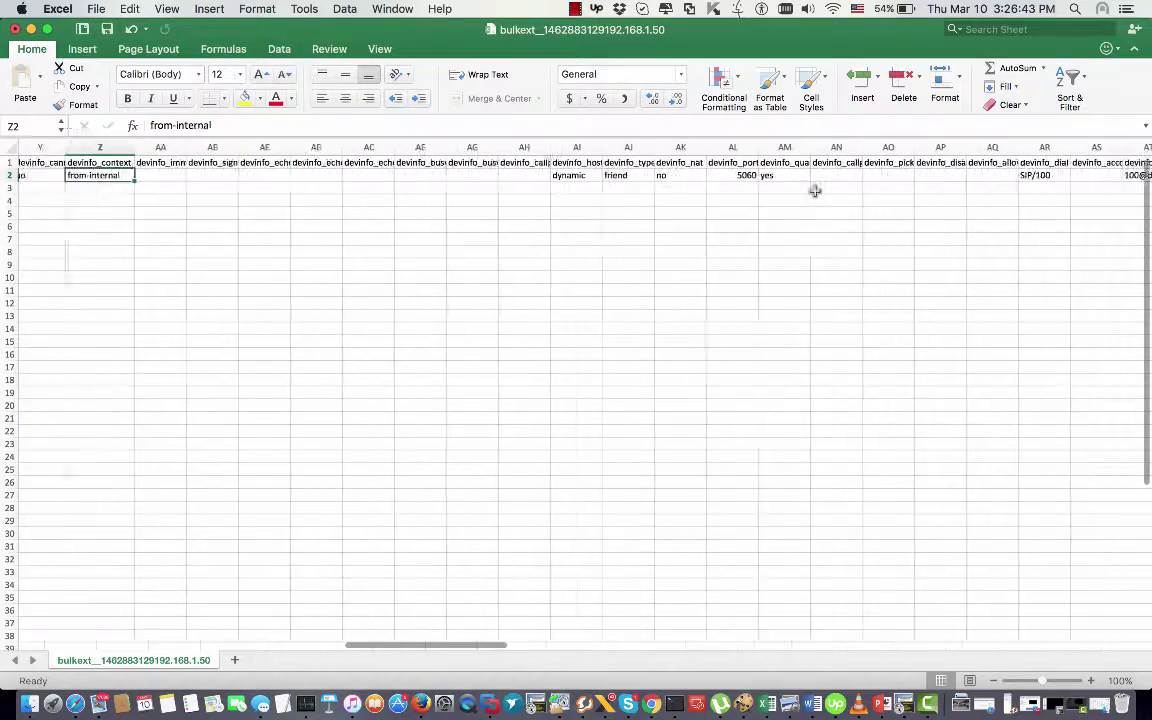
scroll(814, 189, "right", 10)
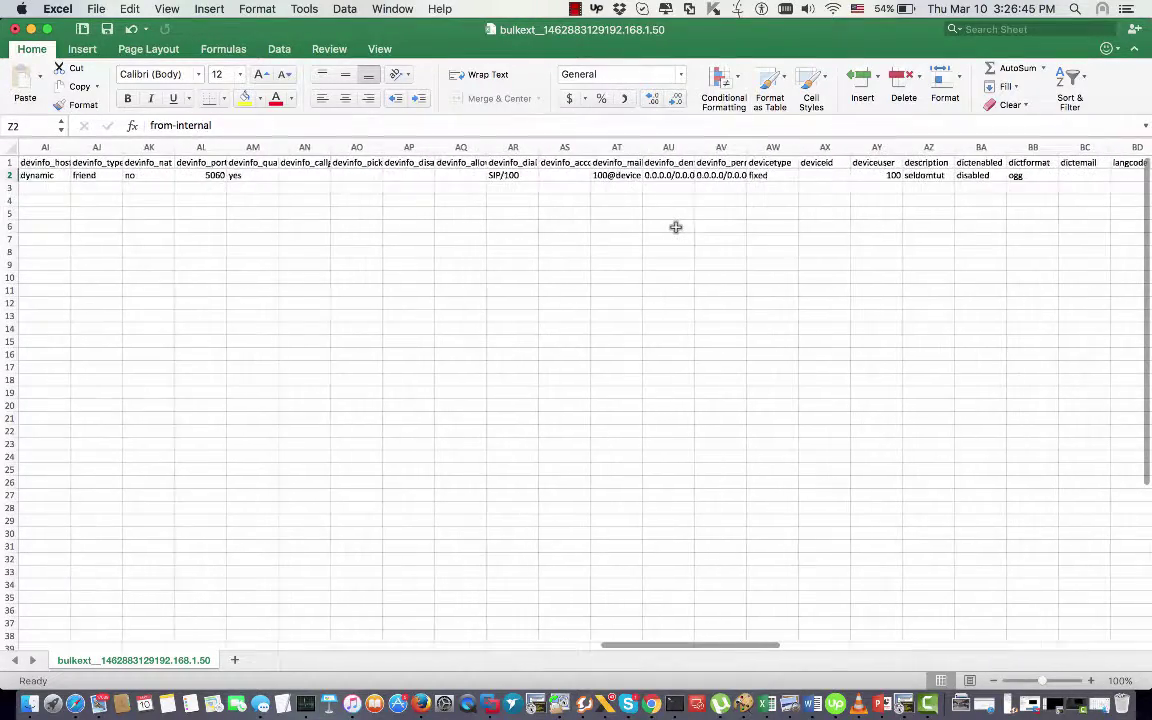
scroll(676, 227, "right", 10)
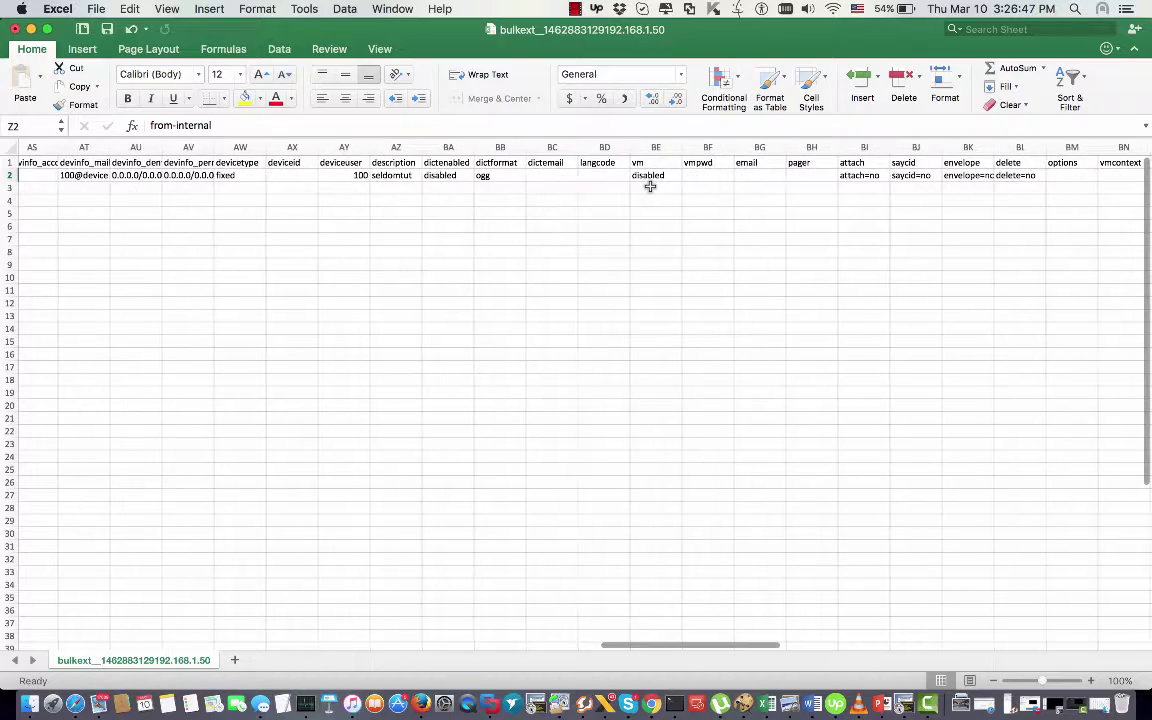
scroll(650, 186, "right", 13)
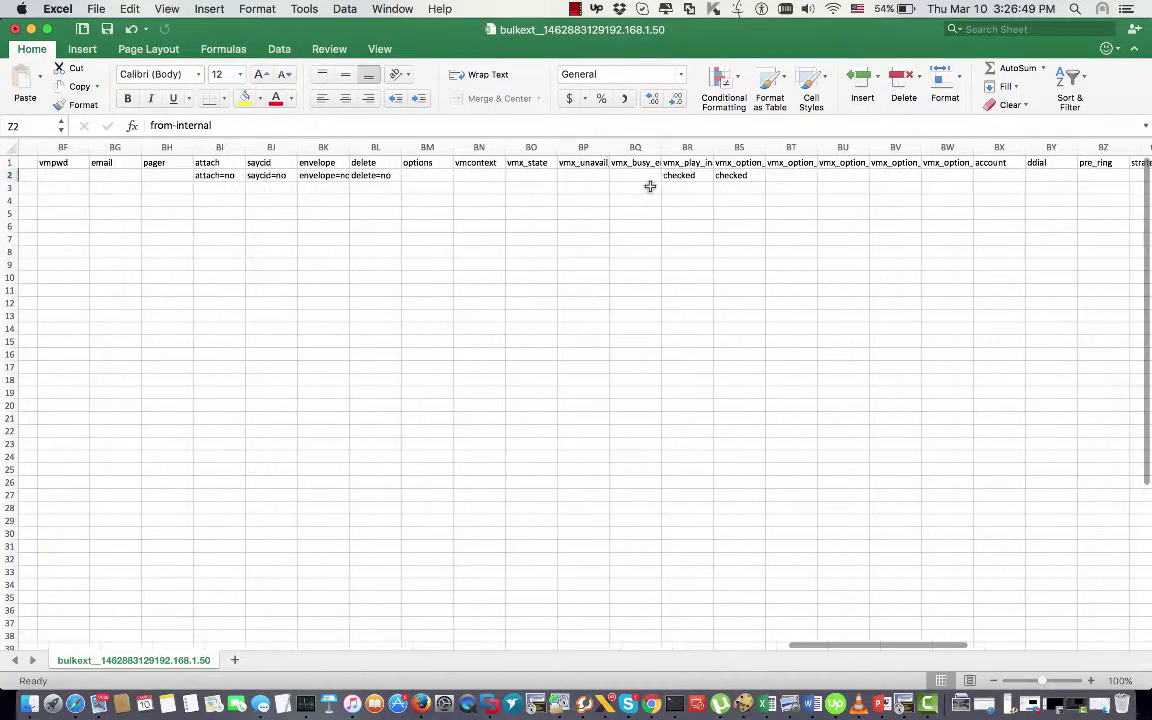
scroll(650, 186, "right", 15)
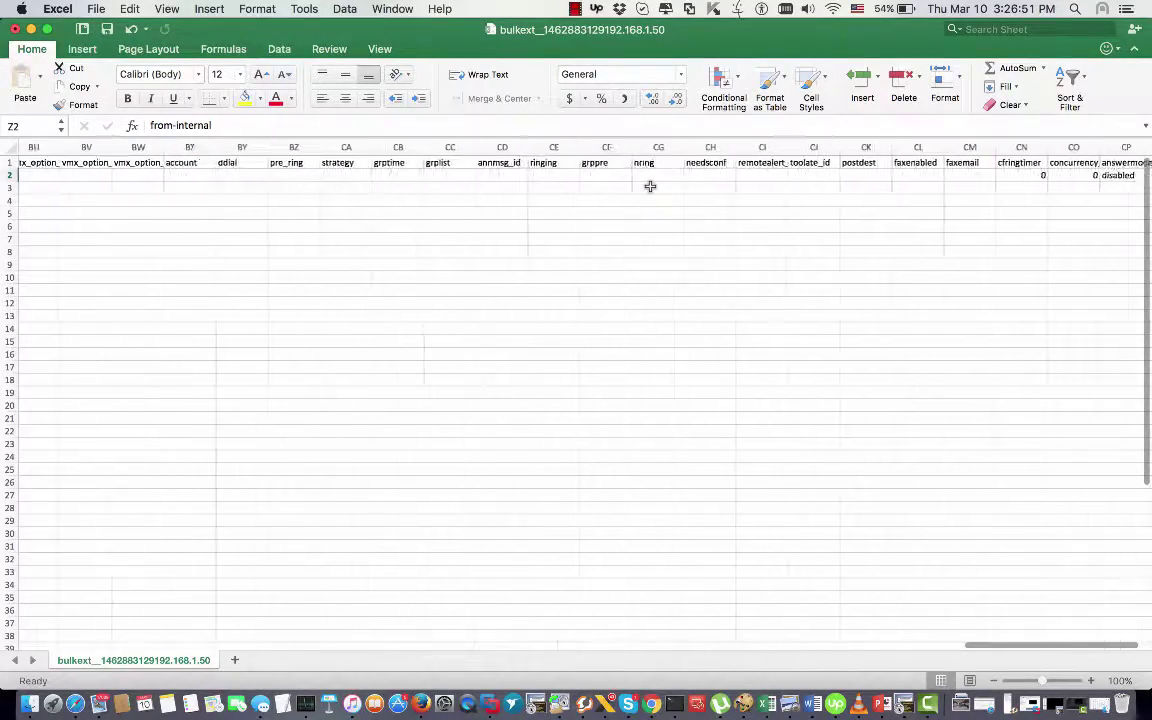
scroll(650, 186, "right", 15)
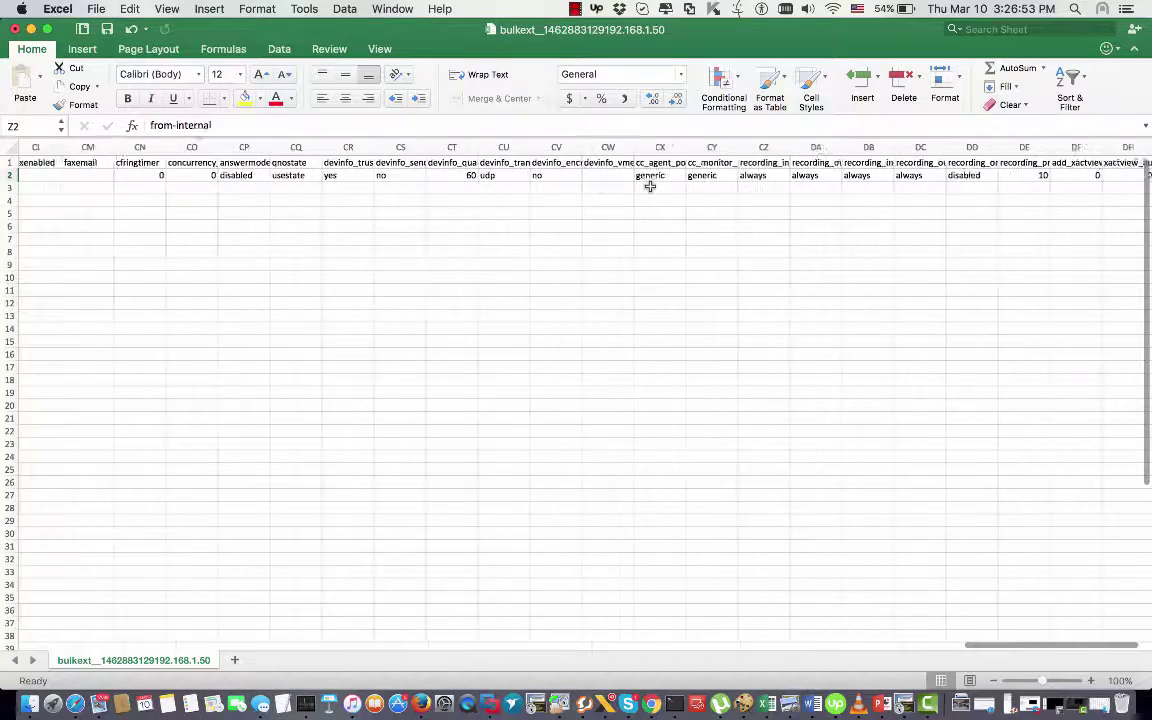
scroll(650, 186, "right", 4)
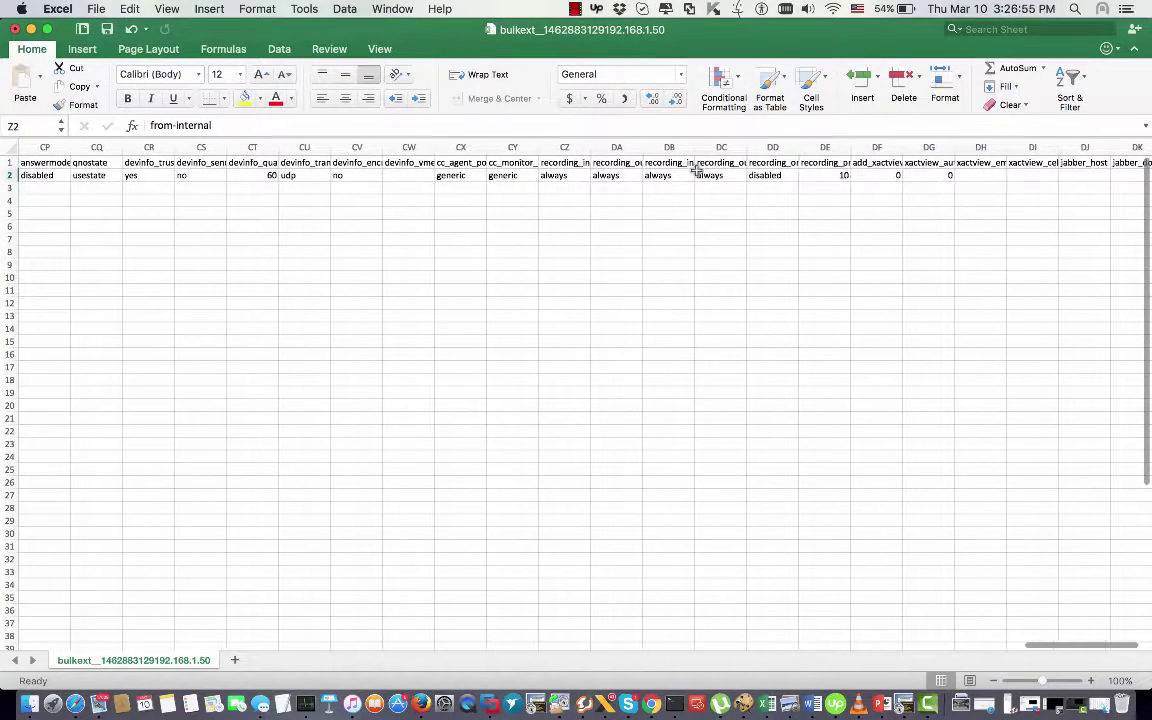
left_click(662, 176)
left_click(710, 177)
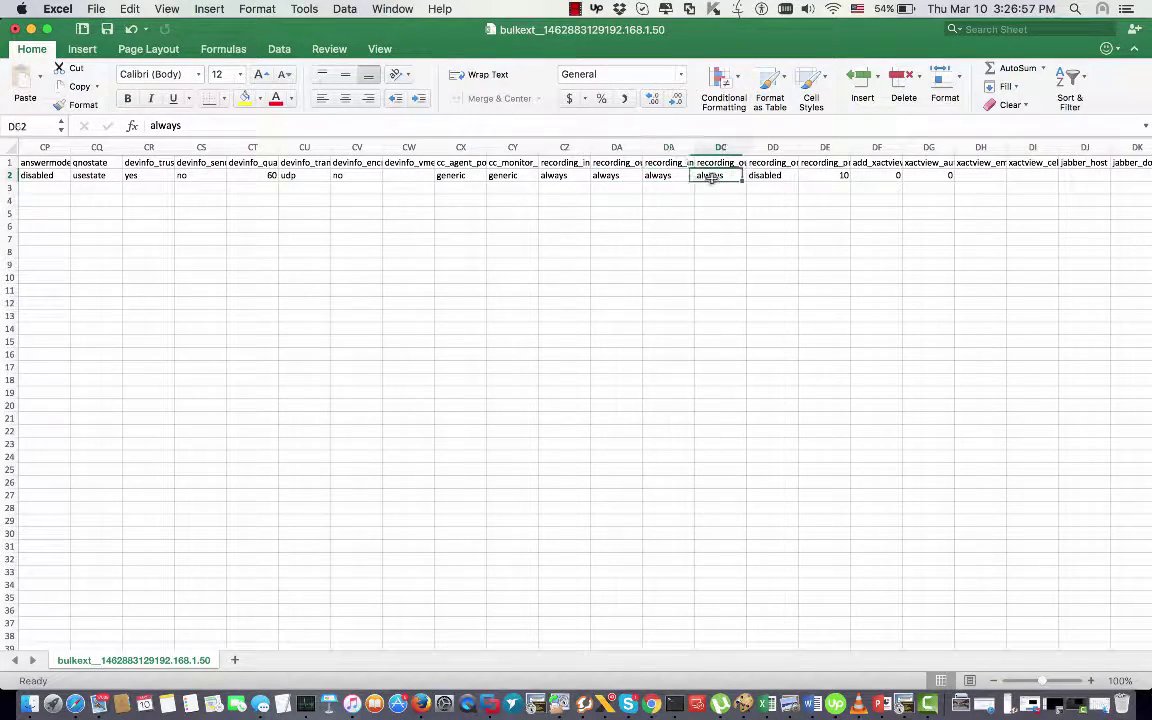
left_click_drag(746, 149, 829, 149)
left_click_drag(695, 149, 733, 149)
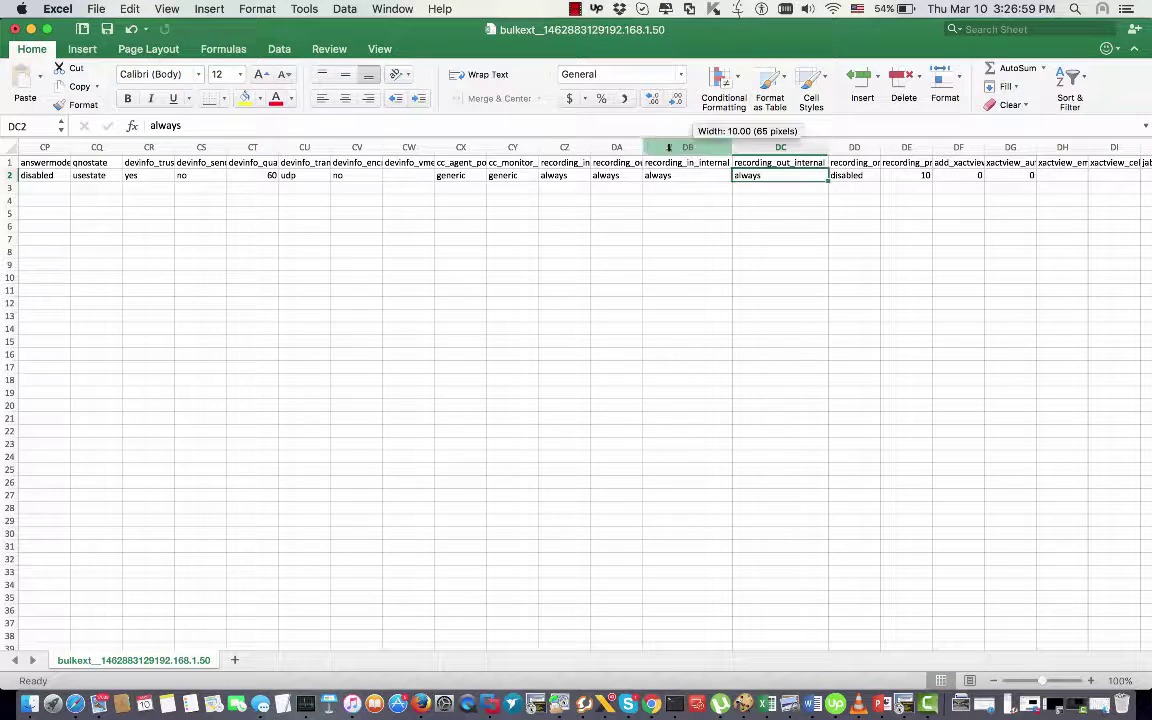
left_click(637, 147)
left_click_drag(642, 146, 746, 183)
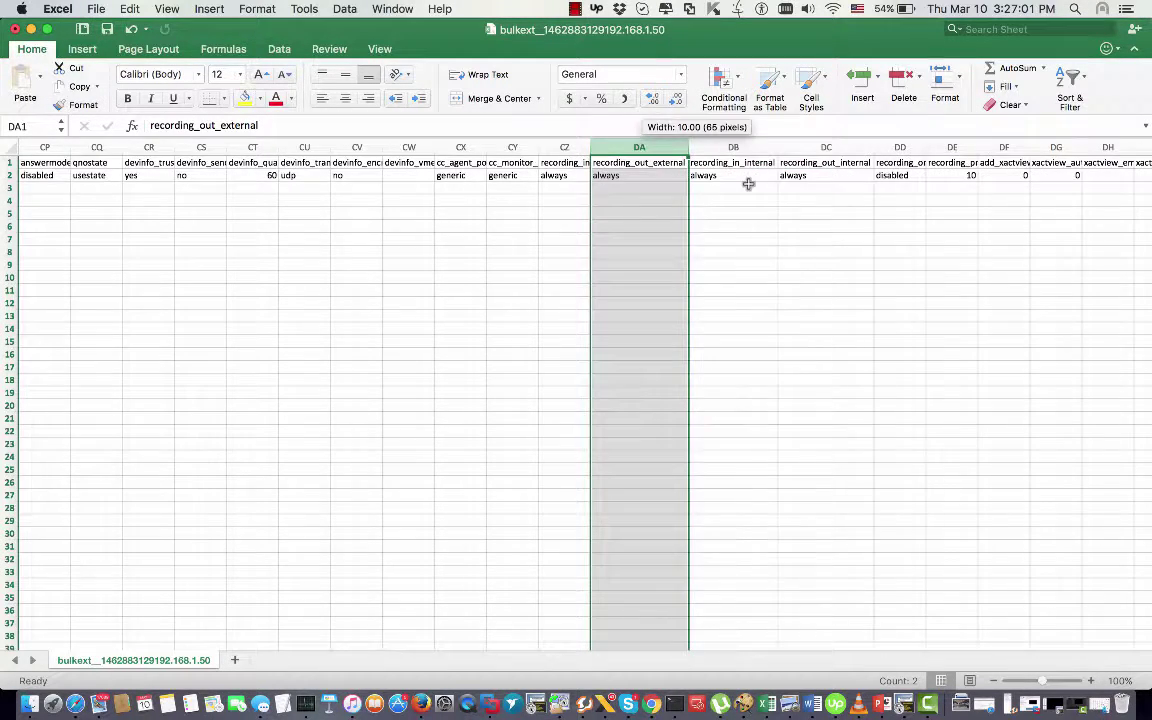
scroll(748, 183, "right", 10)
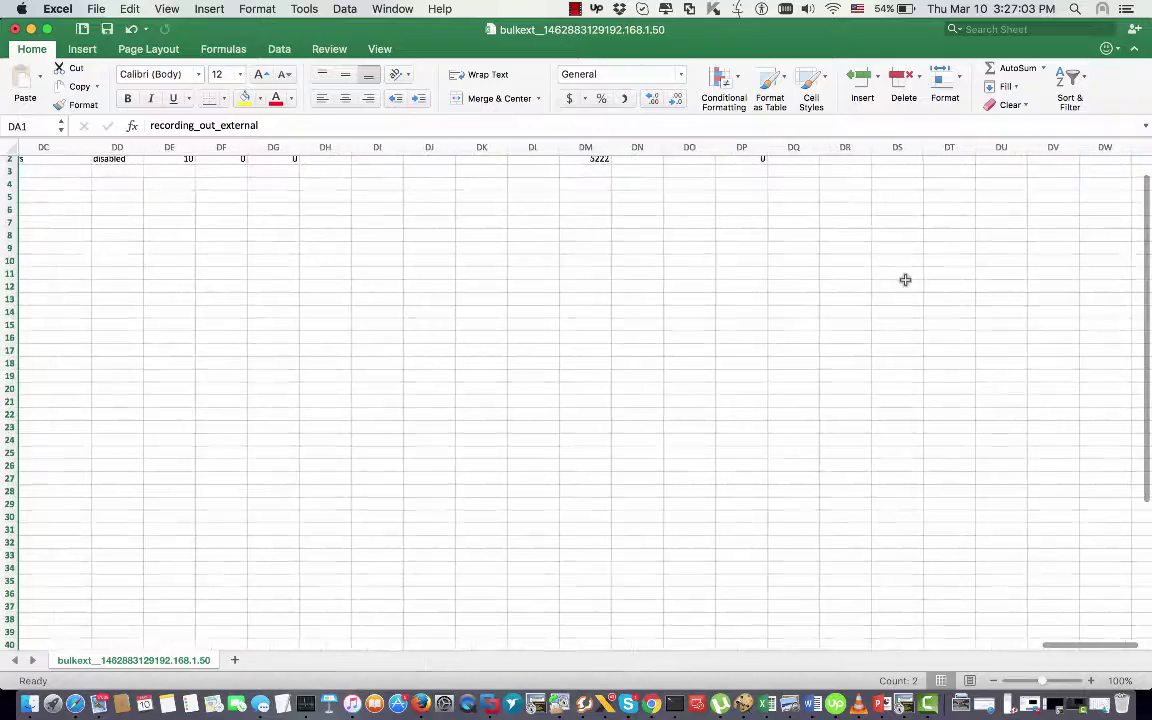
scroll(905, 278, "left", 10)
scroll(905, 278, "up", 1)
scroll(437, 264, "left", 15)
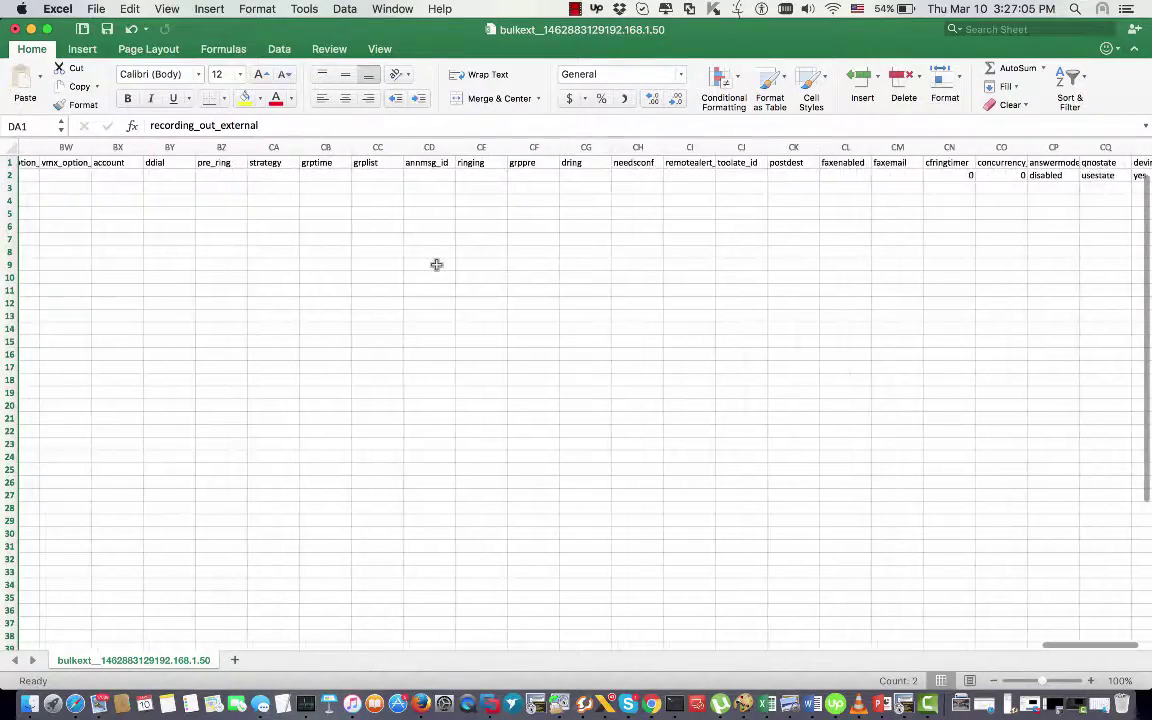
scroll(441, 264, "left", 20)
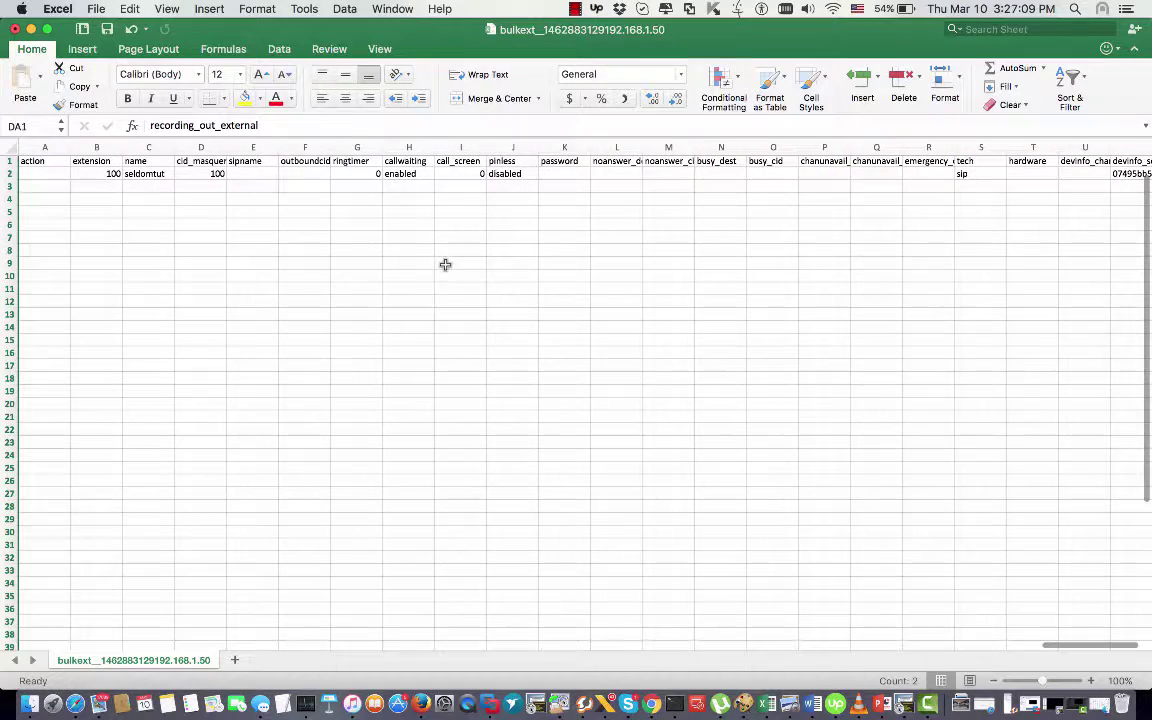
left_click(104, 146)
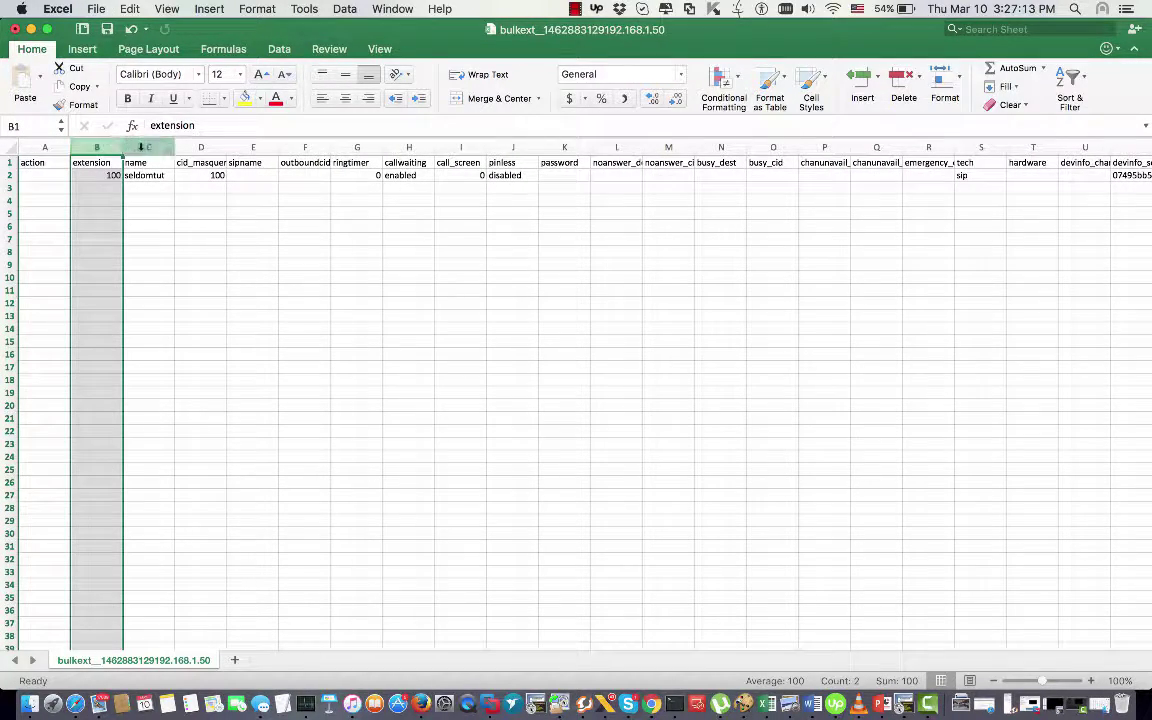
left_click(142, 147)
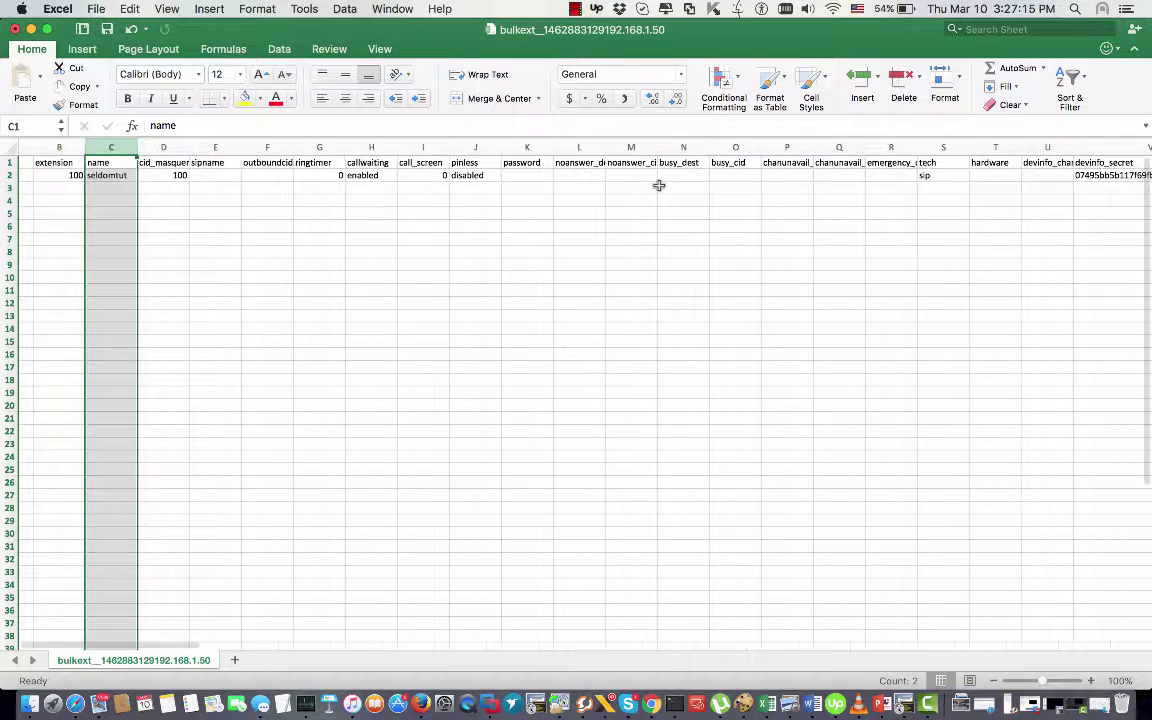
scroll(658, 185, "right", 3)
left_click(1032, 147)
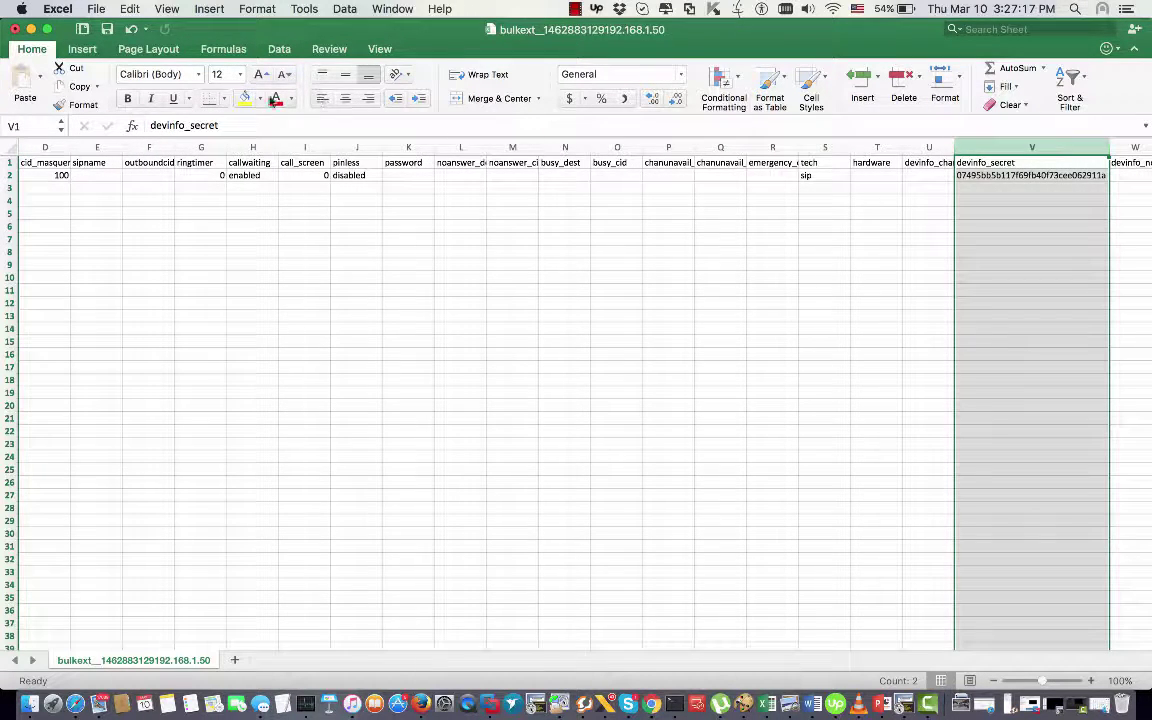
left_click(244, 98)
scroll(134, 257, "left", 3)
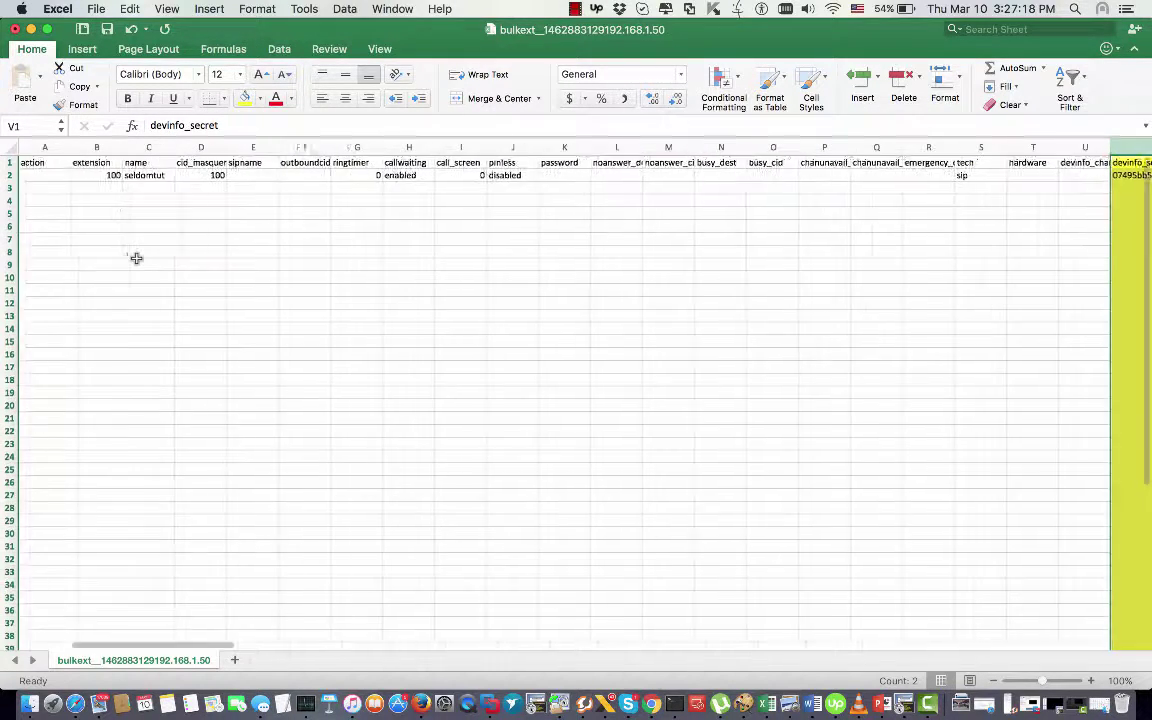
left_click(100, 147)
left_click(244, 98)
left_click(150, 147)
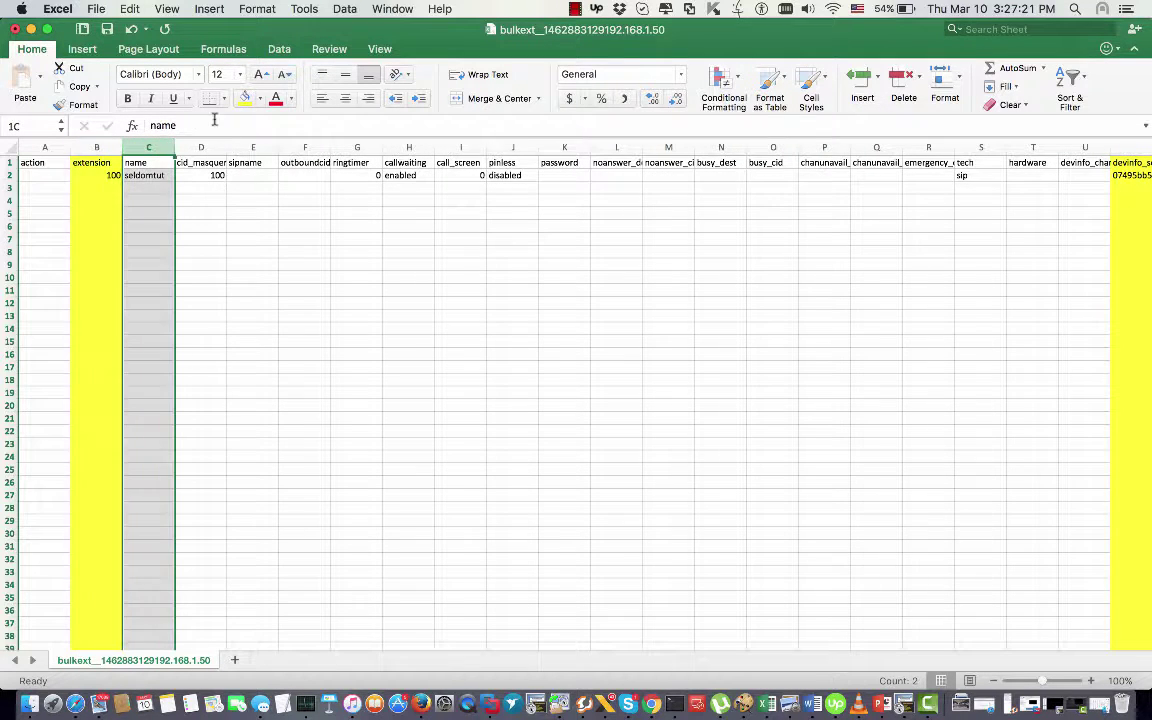
left_click(244, 98)
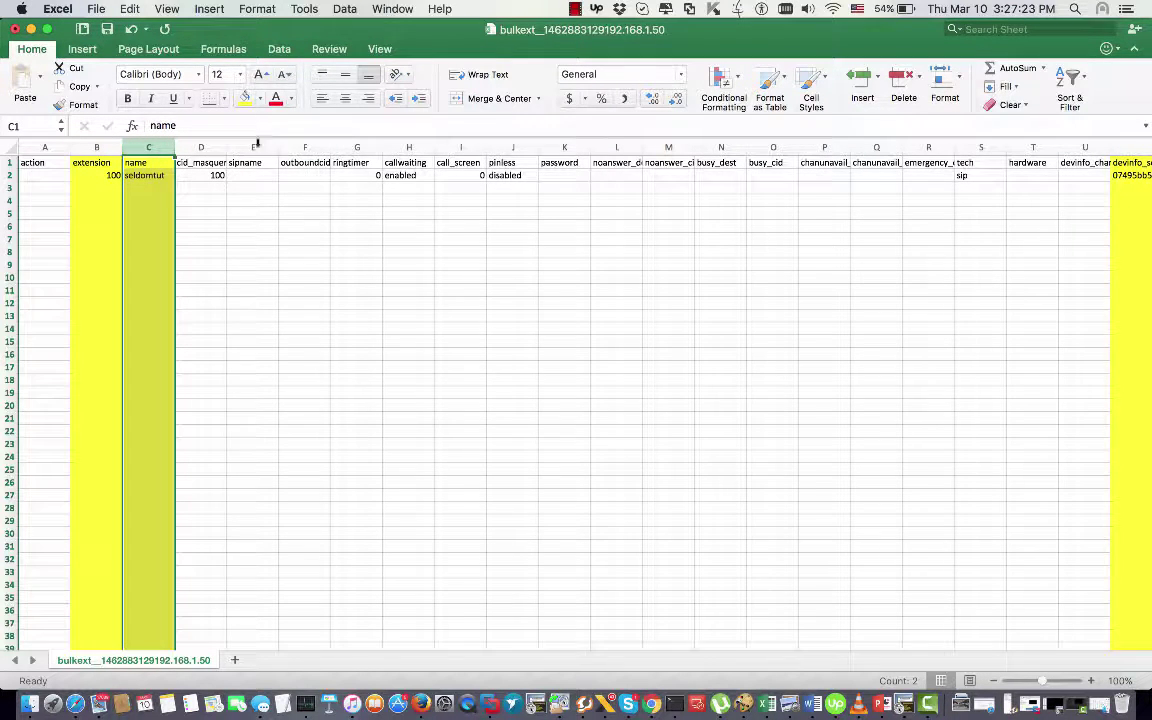
scroll(465, 228, "right", 5)
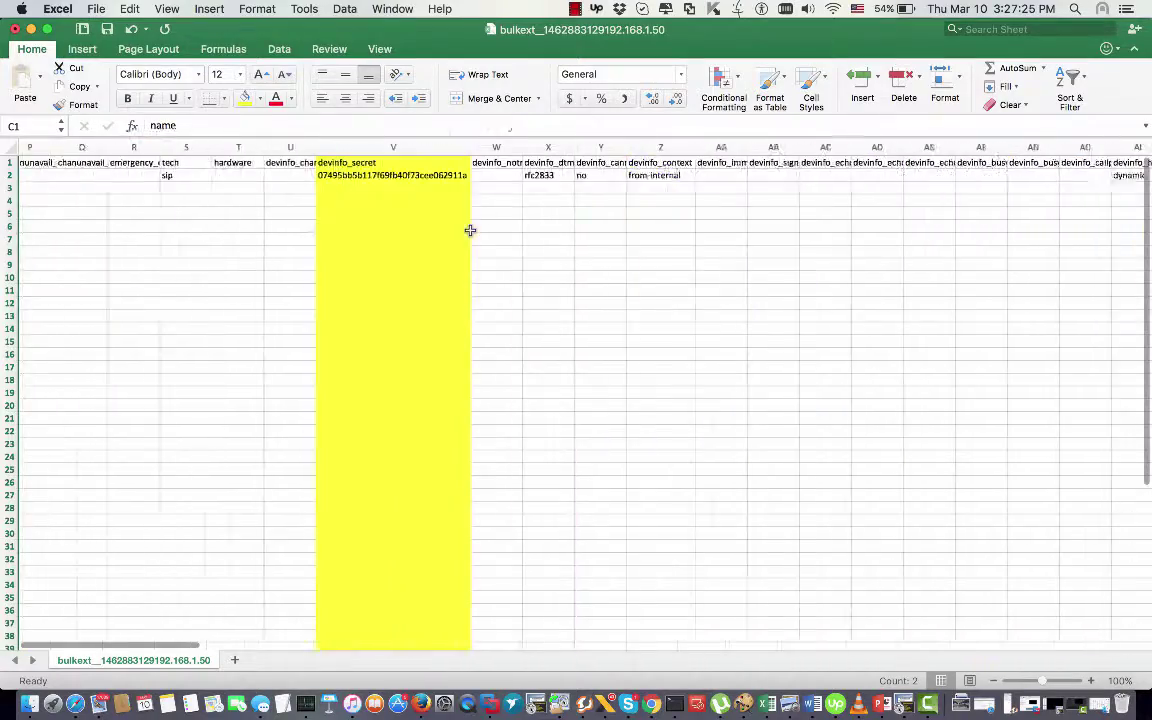
scroll(470, 230, "right", 15)
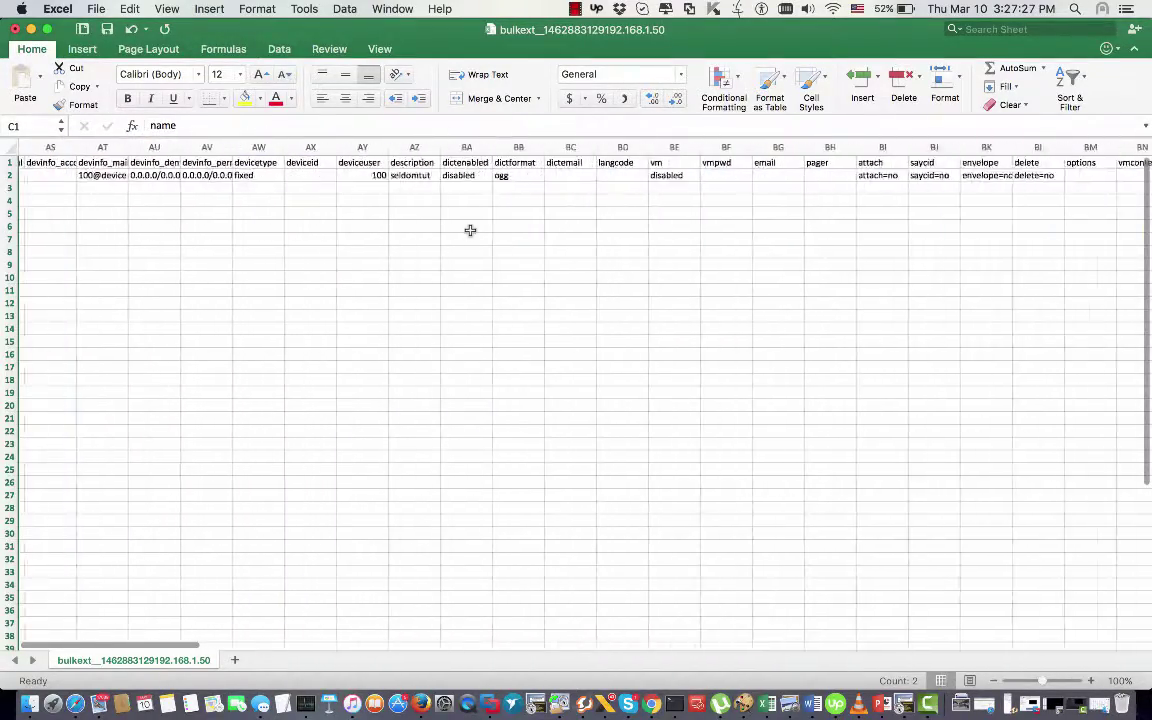
scroll(470, 230, "right", 15)
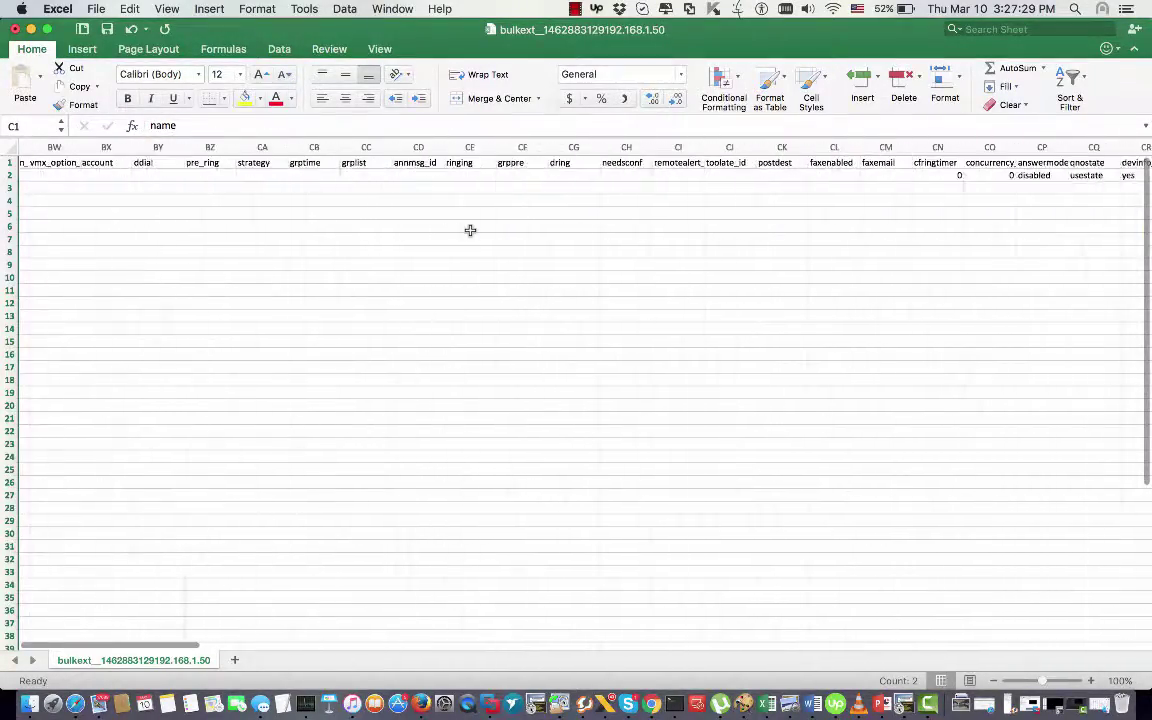
scroll(470, 230, "right", 10)
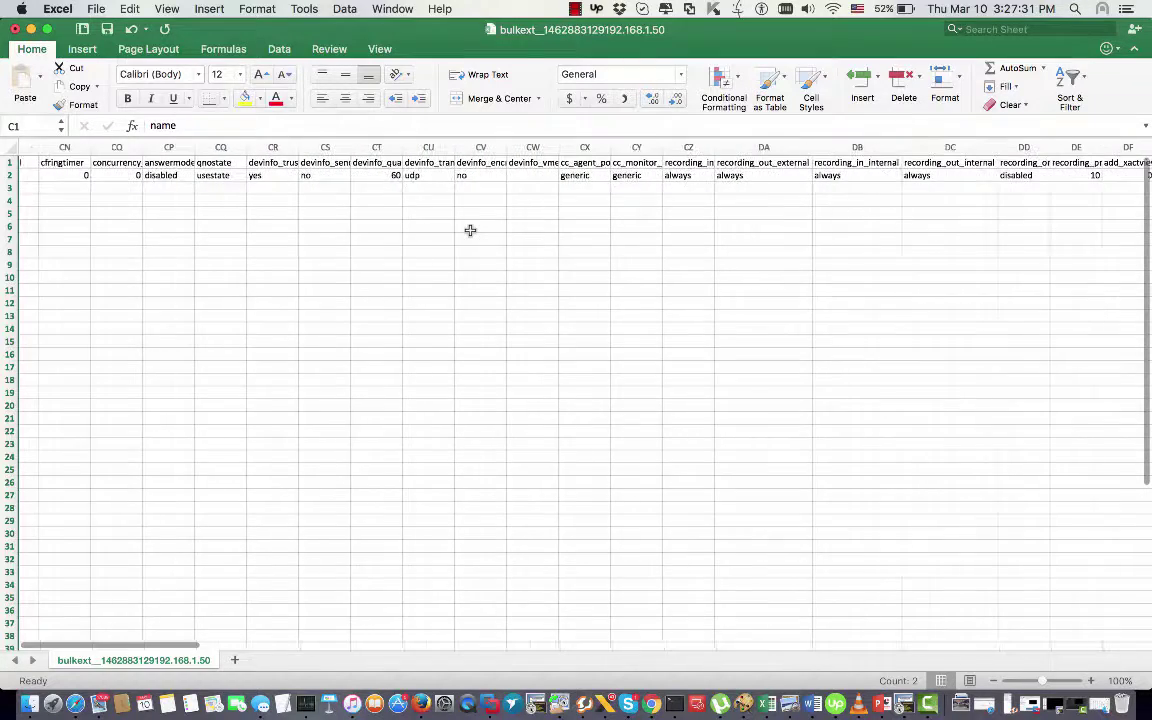
scroll(470, 230, "right", 3)
left_click_drag(640, 147, 800, 131)
left_click(245, 100)
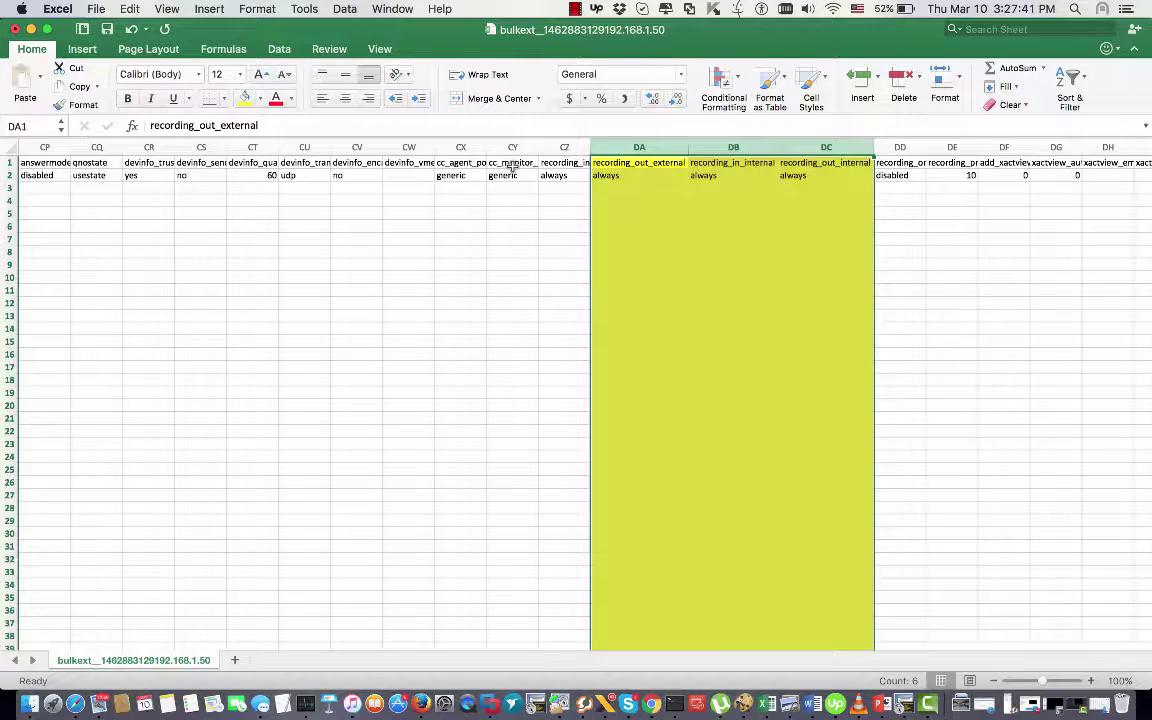
scroll(515, 190, "right", 10)
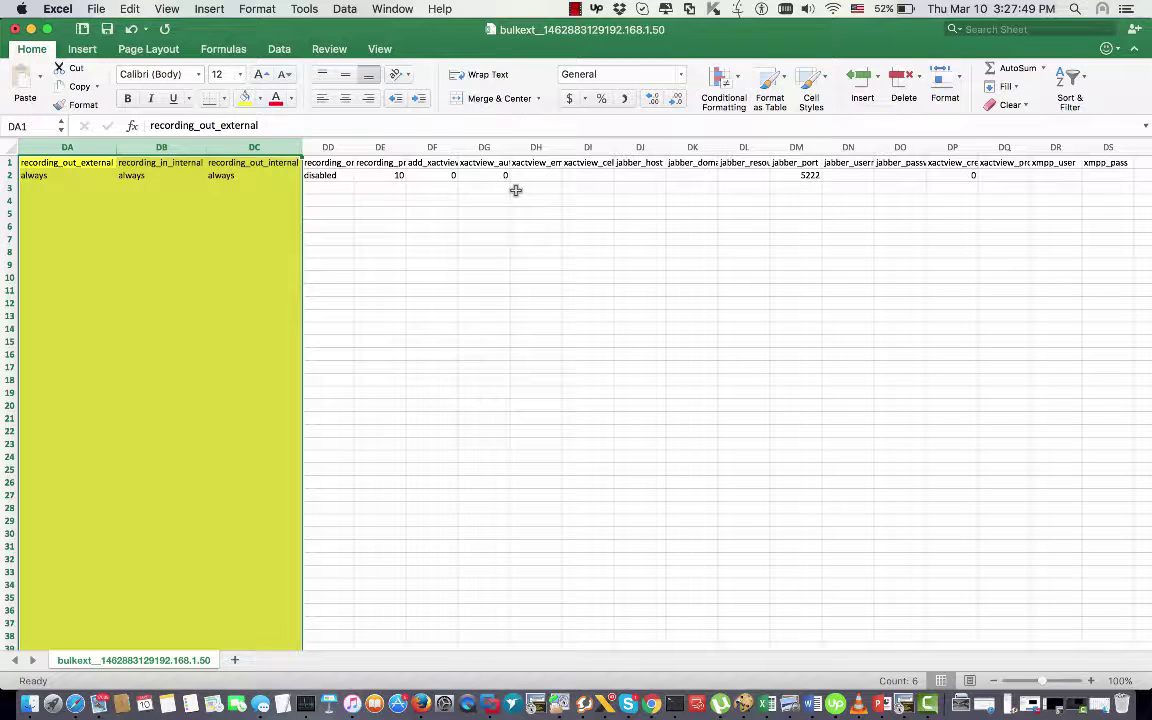
scroll(515, 190, "left", 20)
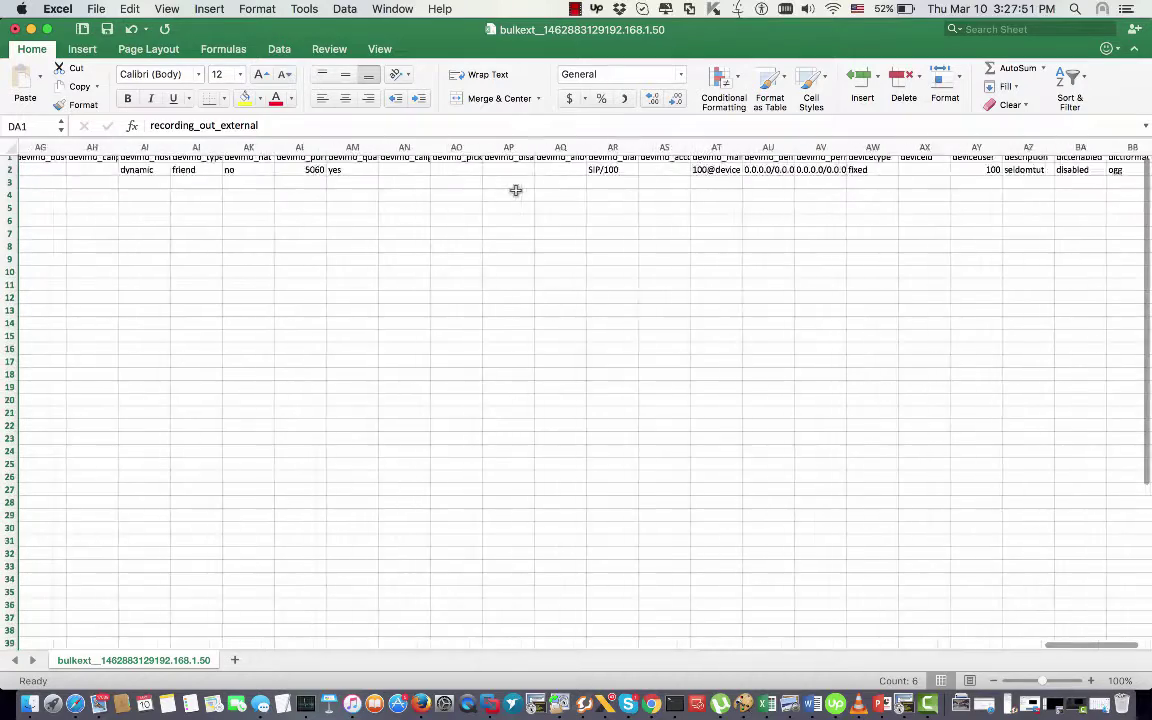
scroll(224, 227, "left", 10)
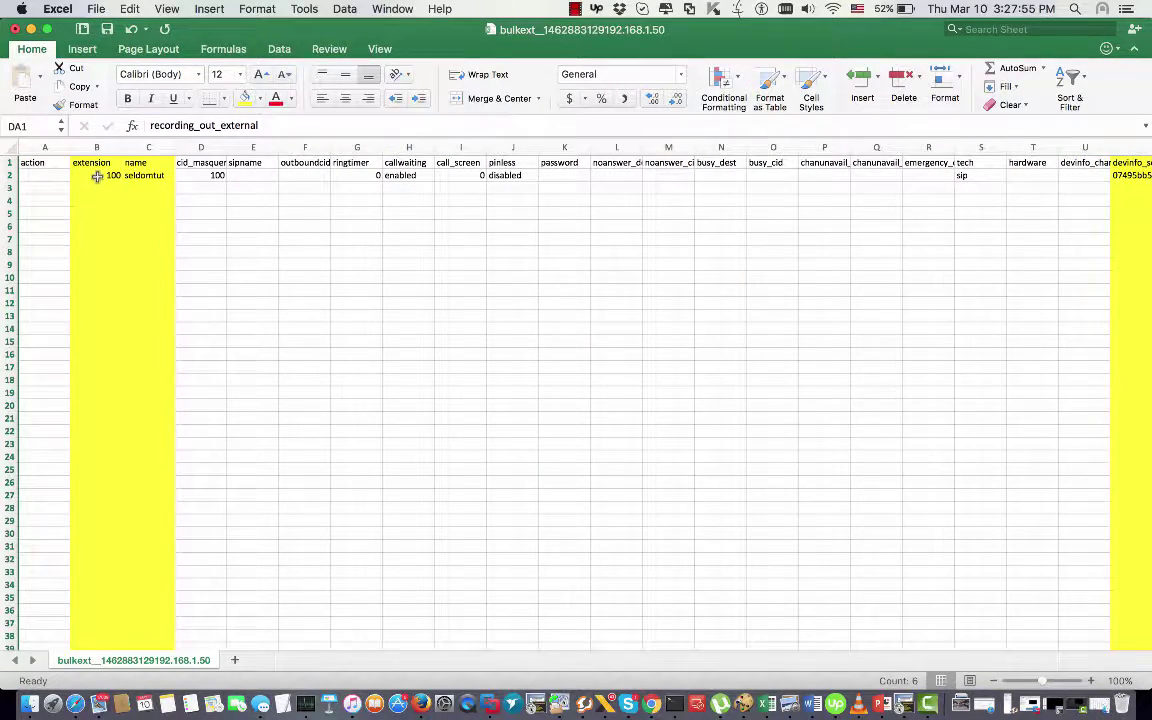
- Fill extension column B from 100 to 148 down rows 2–50 using Fill Series
left_click(106, 177)
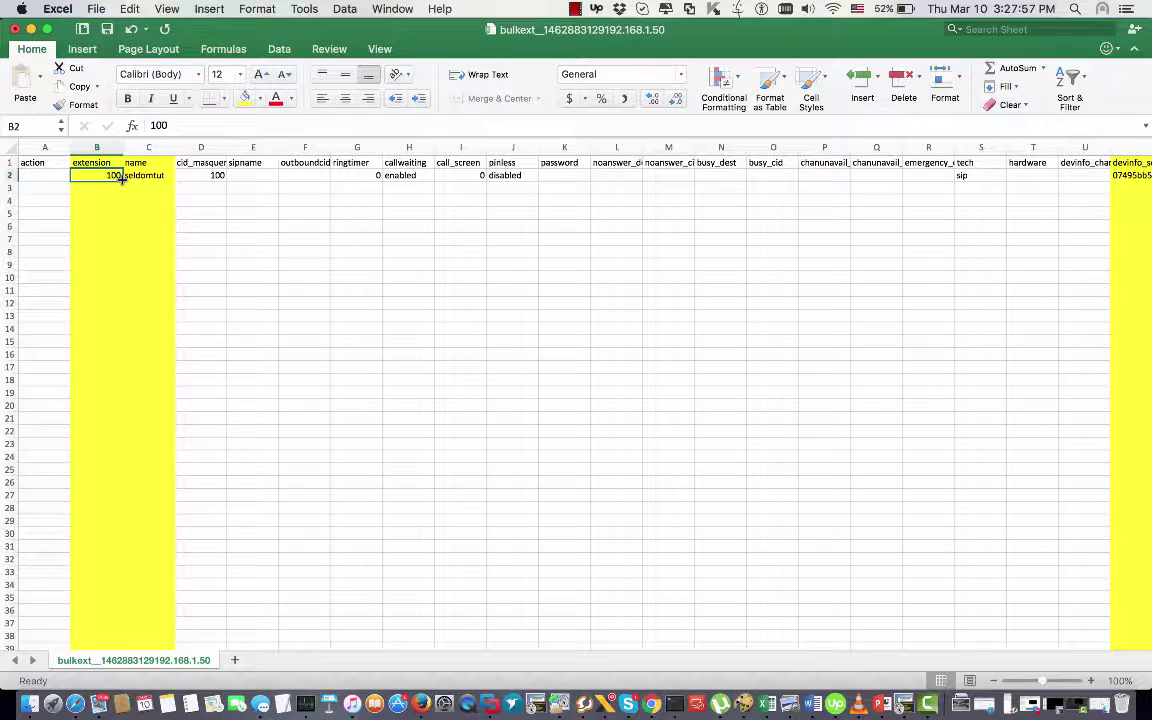
left_click(100, 148)
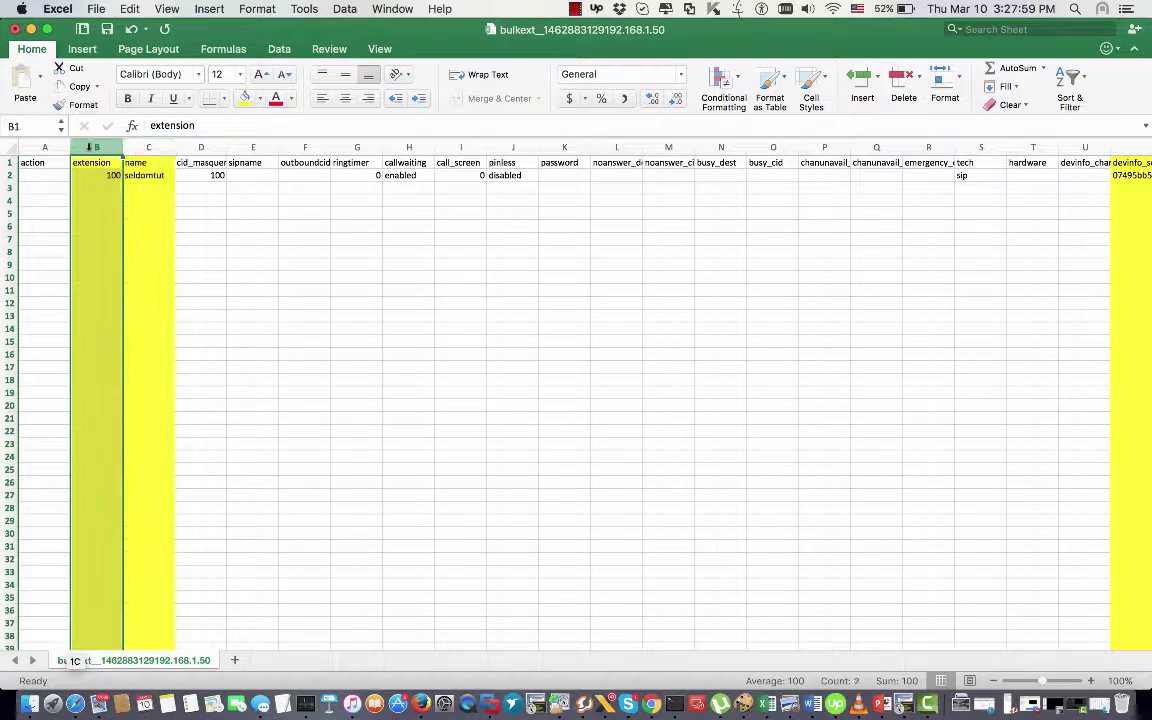
left_click(112, 177)
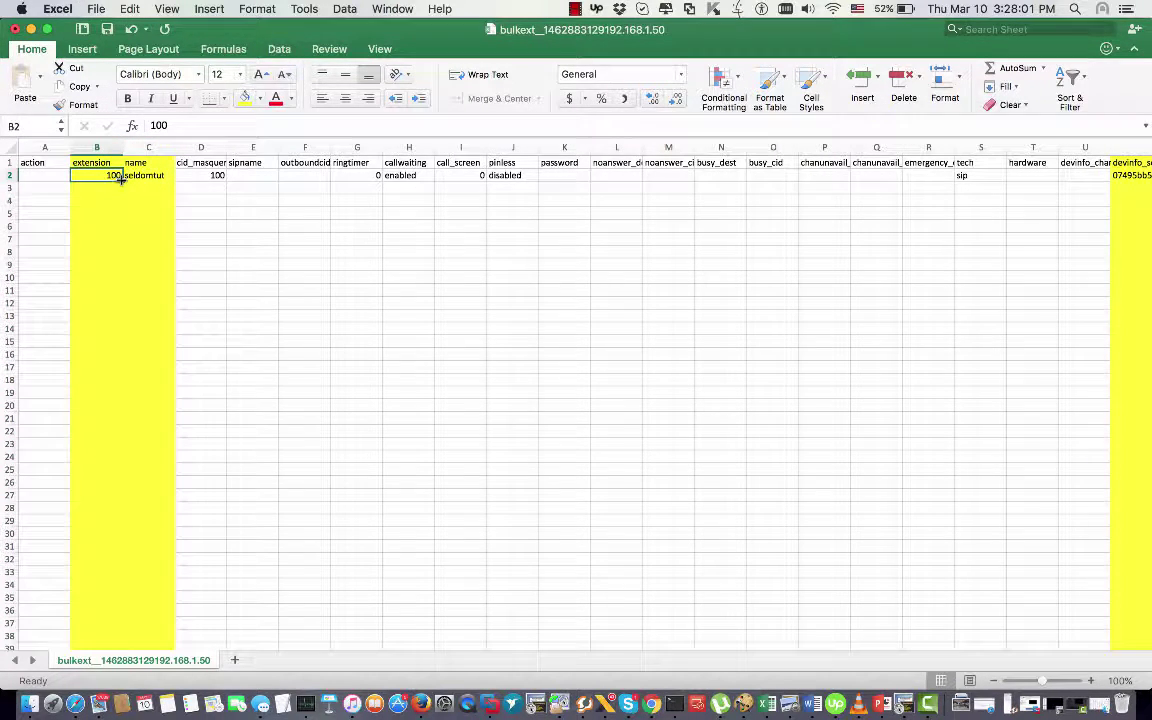
left_click_drag(121, 178, 118, 612)
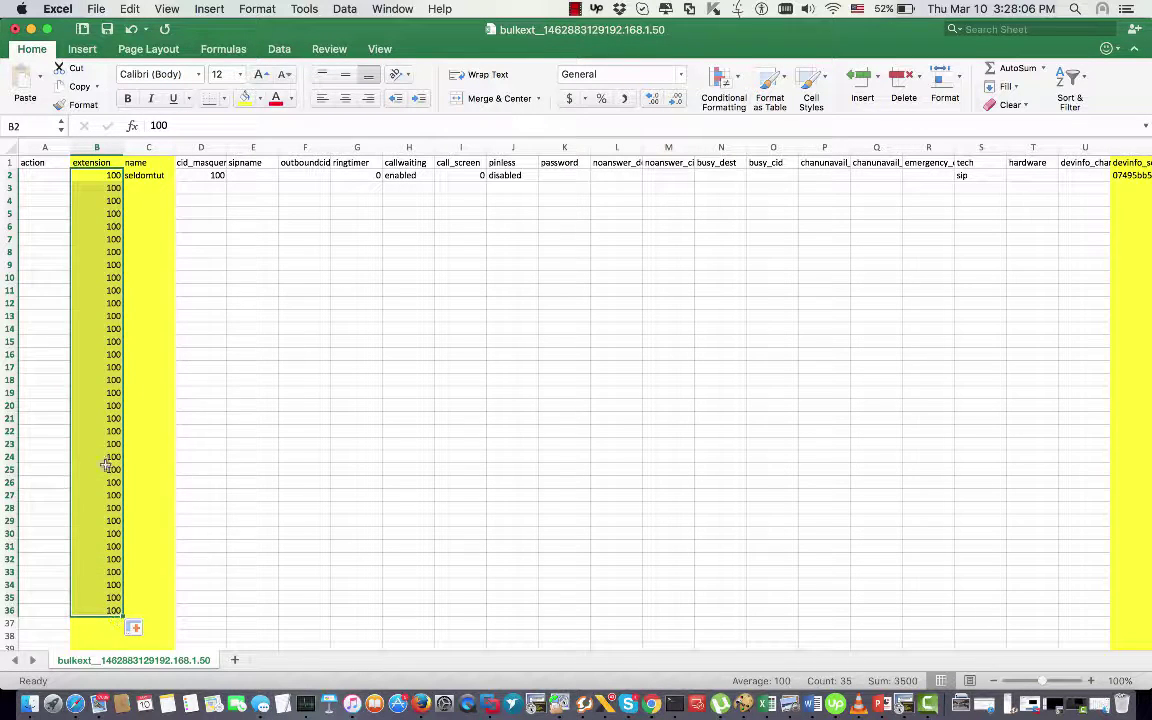
left_click(114, 177)
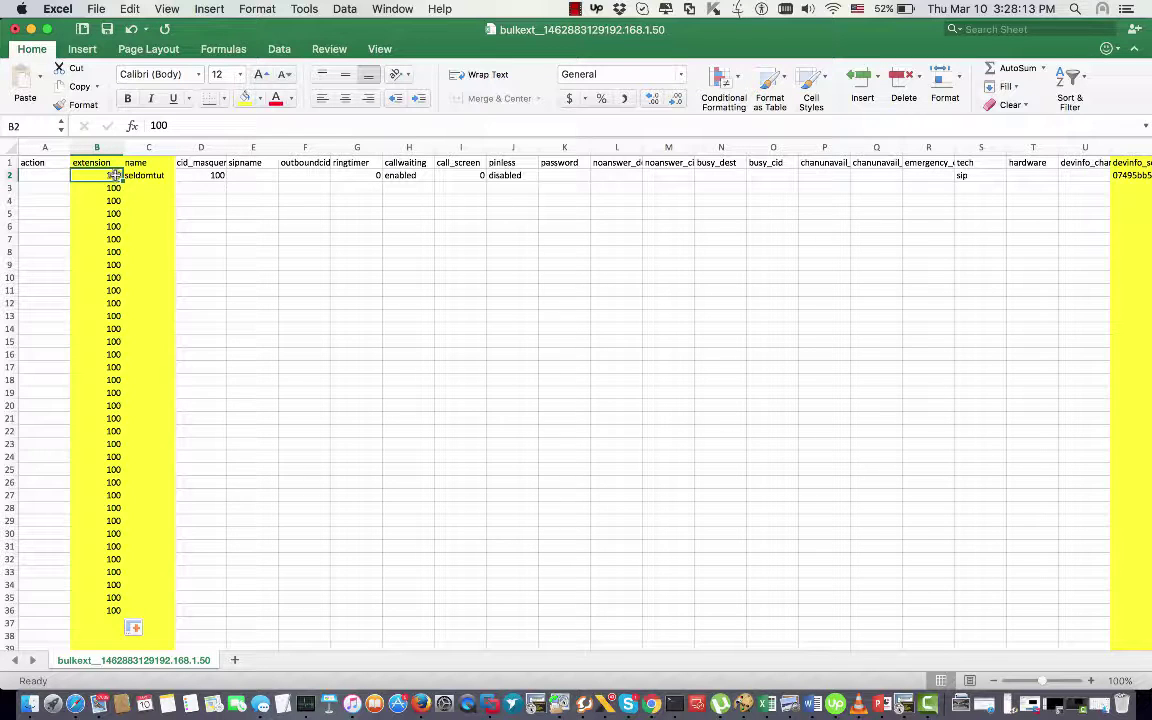
left_click(115, 187)
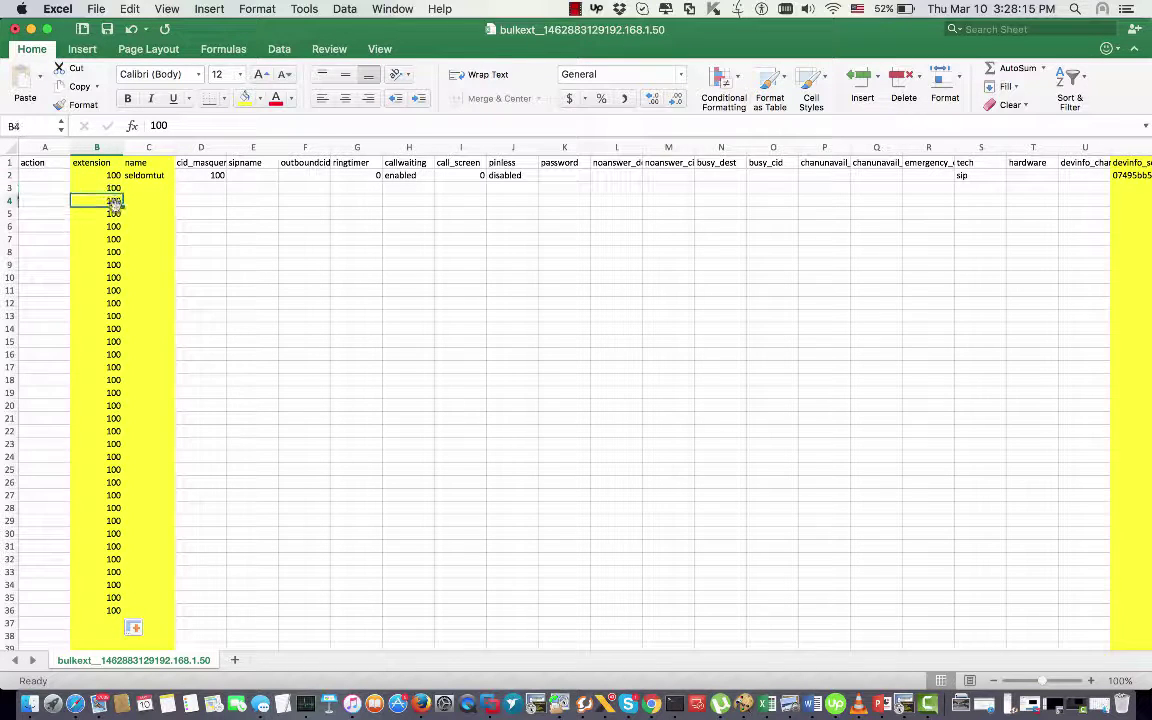
left_click(116, 215)
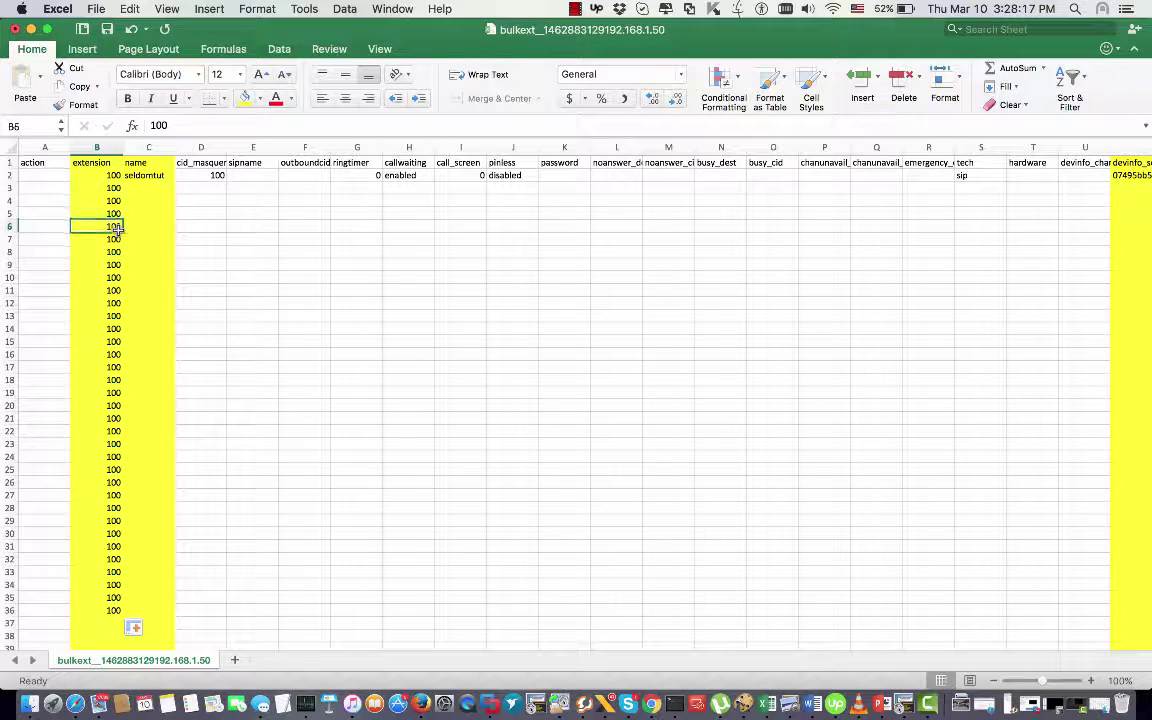
left_click(113, 175)
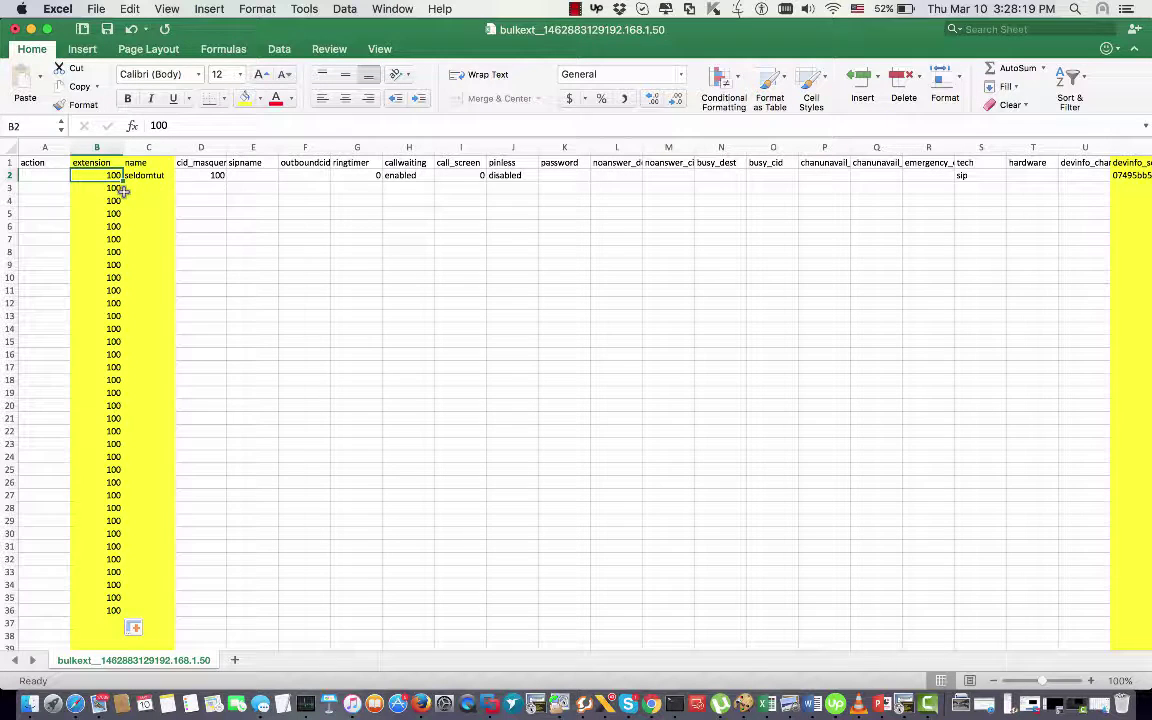
left_click_drag(122, 182, 97, 459)
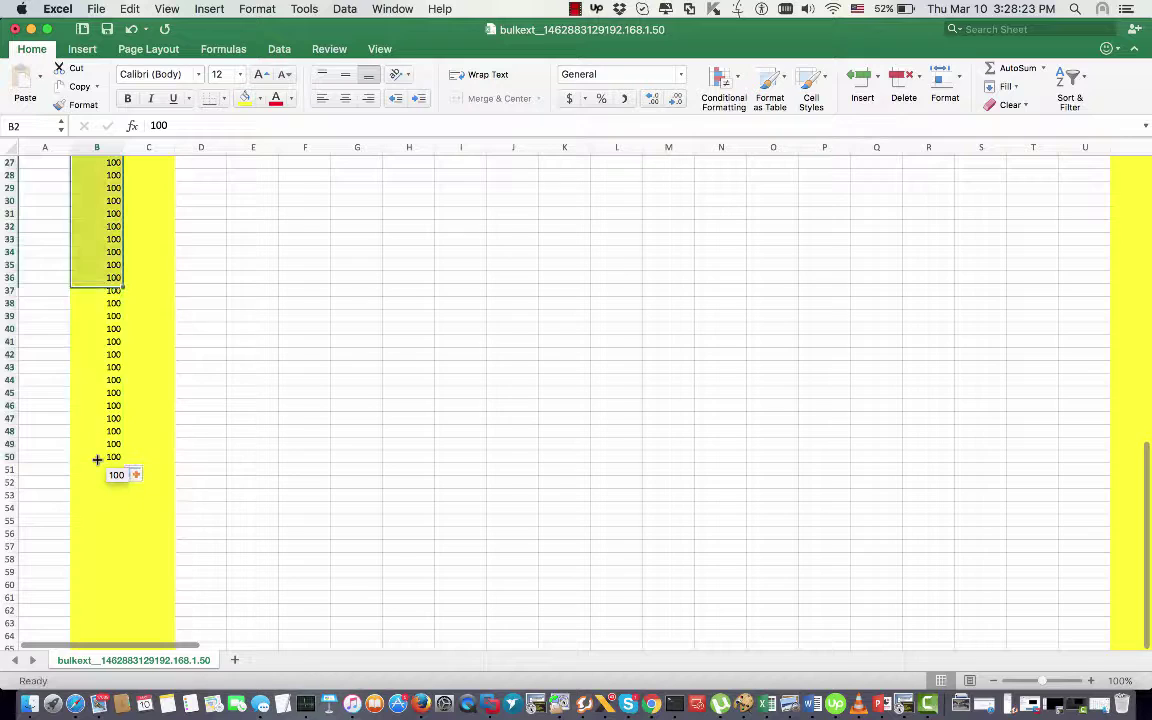
left_click(135, 475)
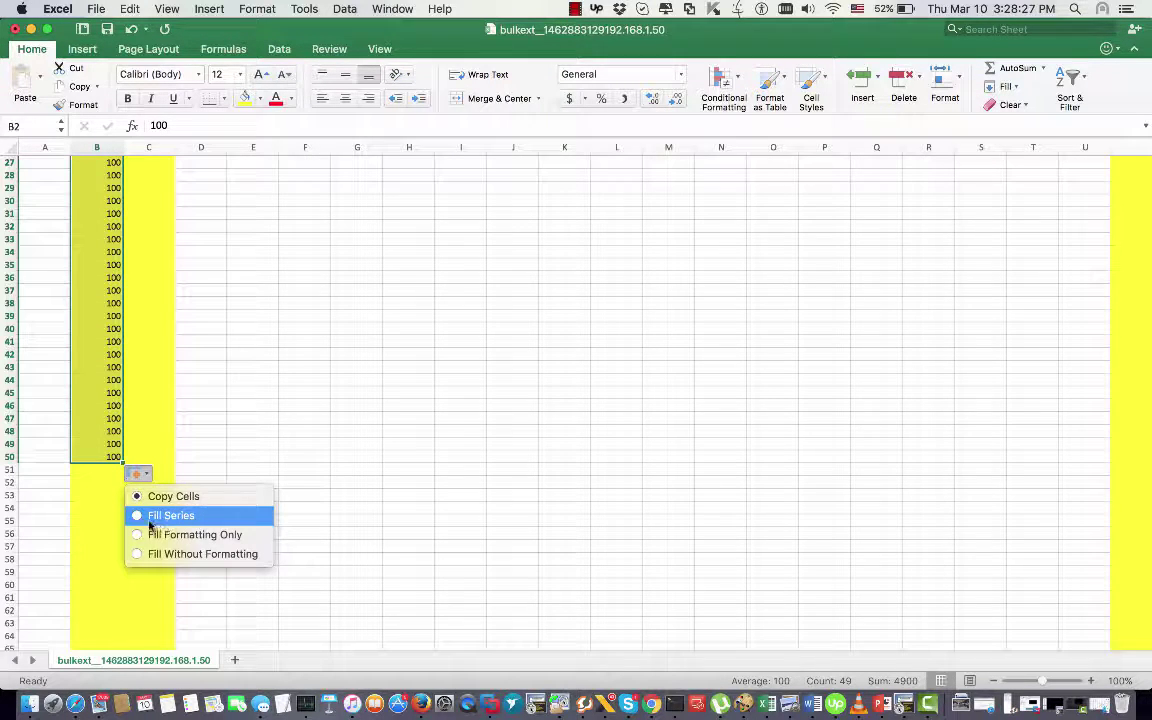
left_click(150, 515)
- Start editing the first name, seldomtut, in cell C2
scroll(104, 410, "up", 8)
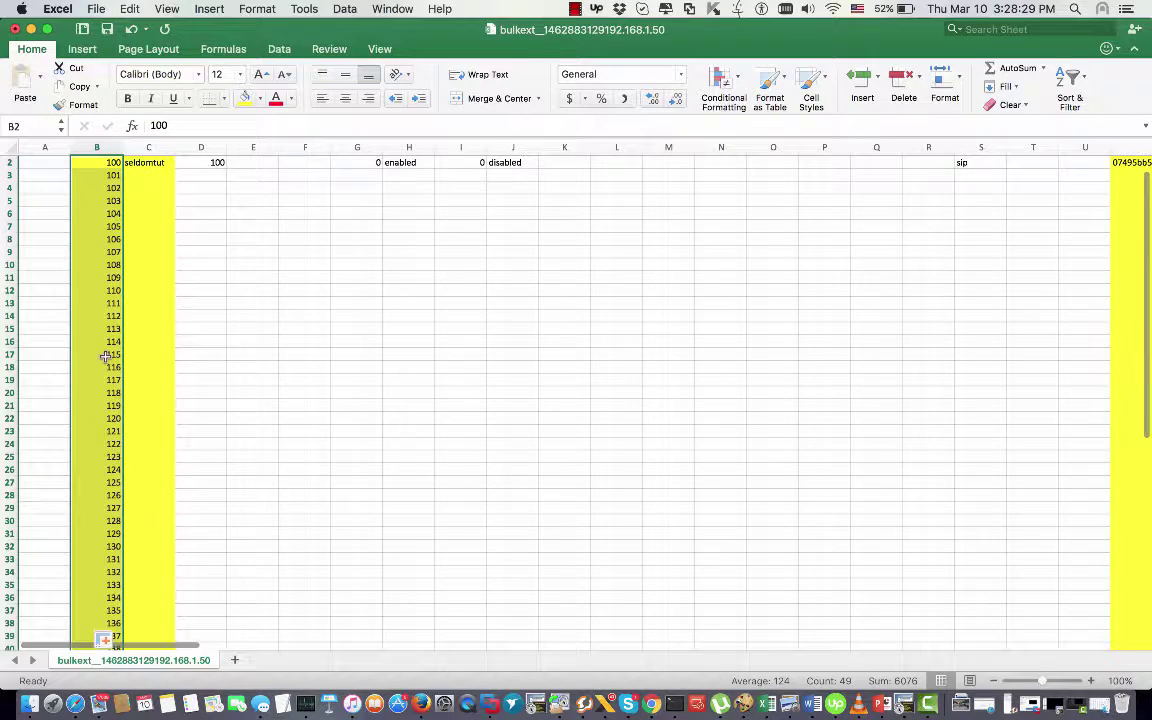
scroll(105, 355, "up", 1)
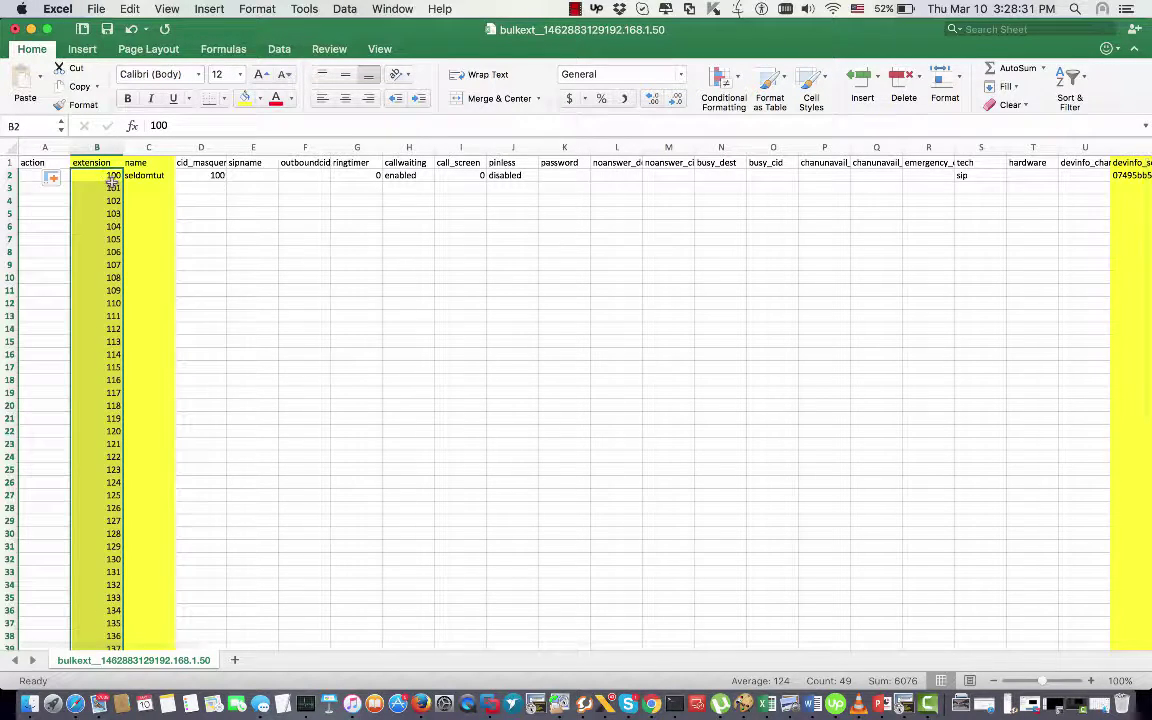
scroll(108, 278, "down", 7)
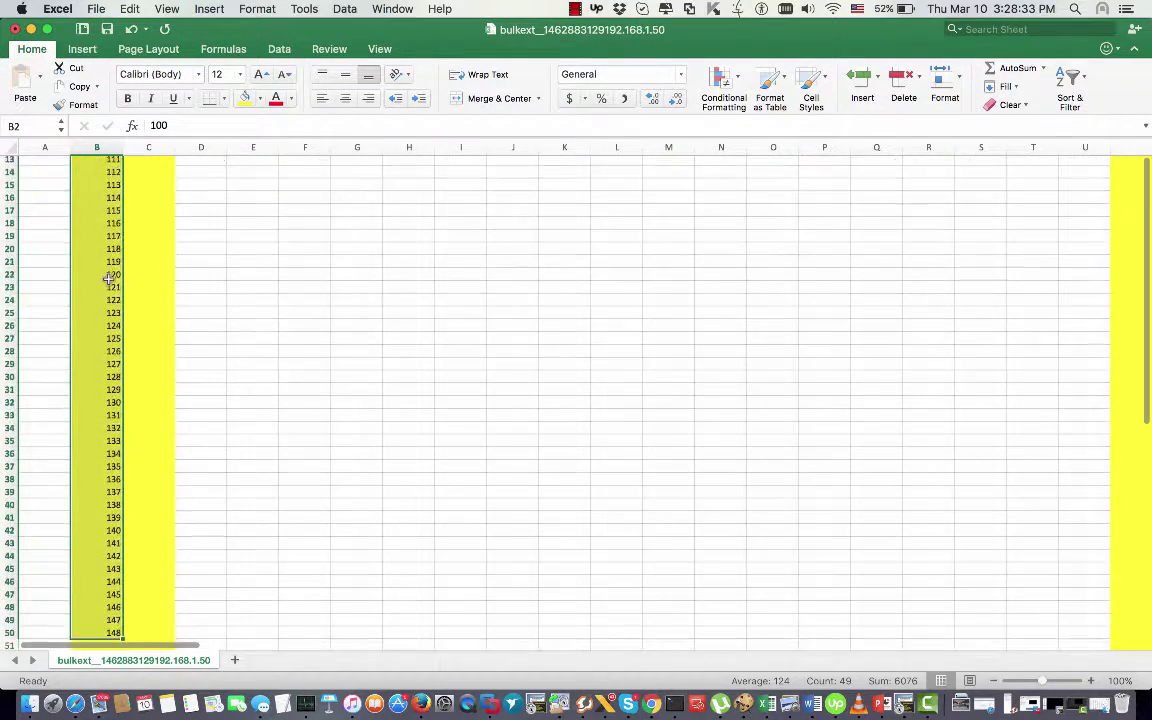
scroll(108, 278, "up", 3)
scroll(108, 278, "up", 5)
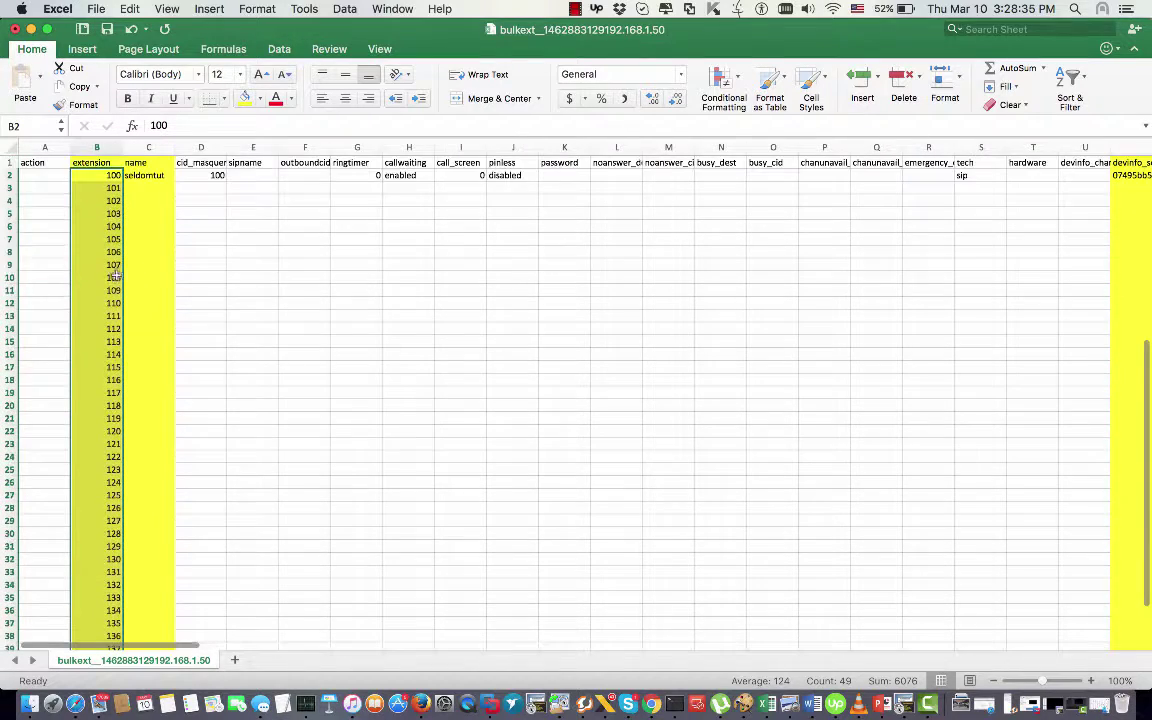
left_click(145, 179)
double_click(150, 178)
- Make C2 seldomtut1 and fill names seldomtut1–seldomtut49 down to row 50
type("1")
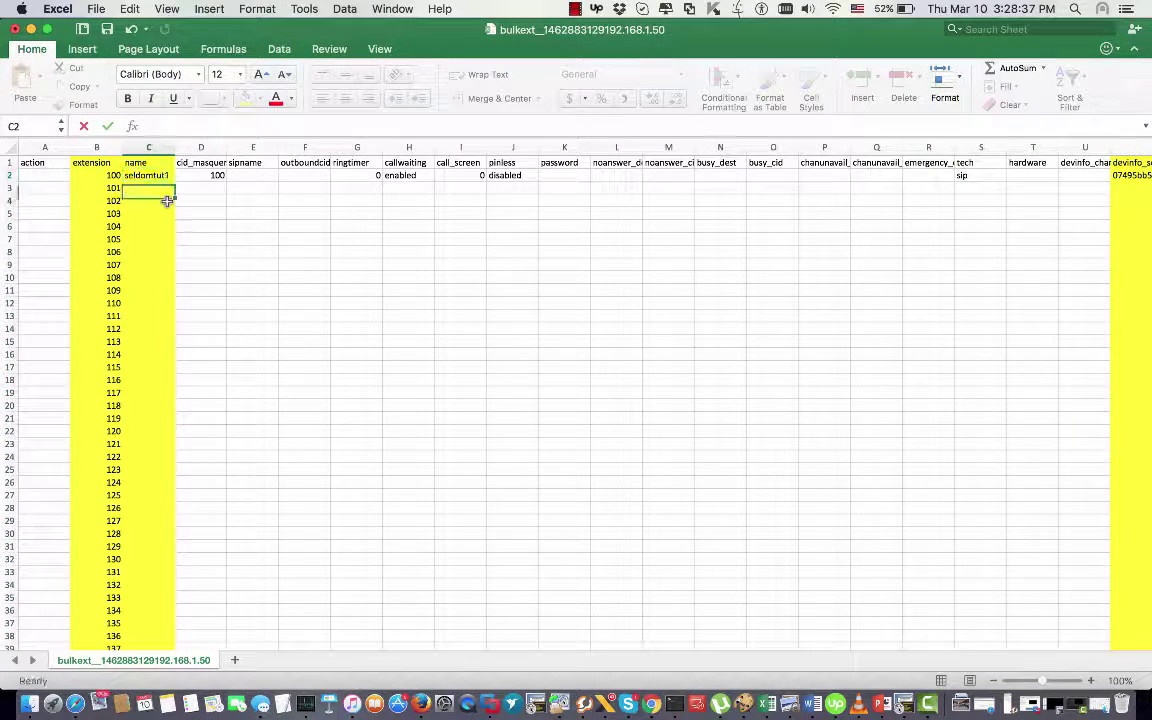
key("Return")
key("Up")
mouse_move(175, 185)
left_mouse_down()
mouse_move(180, 656)
mouse_move(140, 630)
mouse_move(130, 222)
mouse_move(141, 226)
mouse_move(160, 115)
mouse_move(155, 180)
left_mouse_up()
- Fill the caller ID column with a 100–148 series down to row 50
scroll(200, 216, "up", 15)
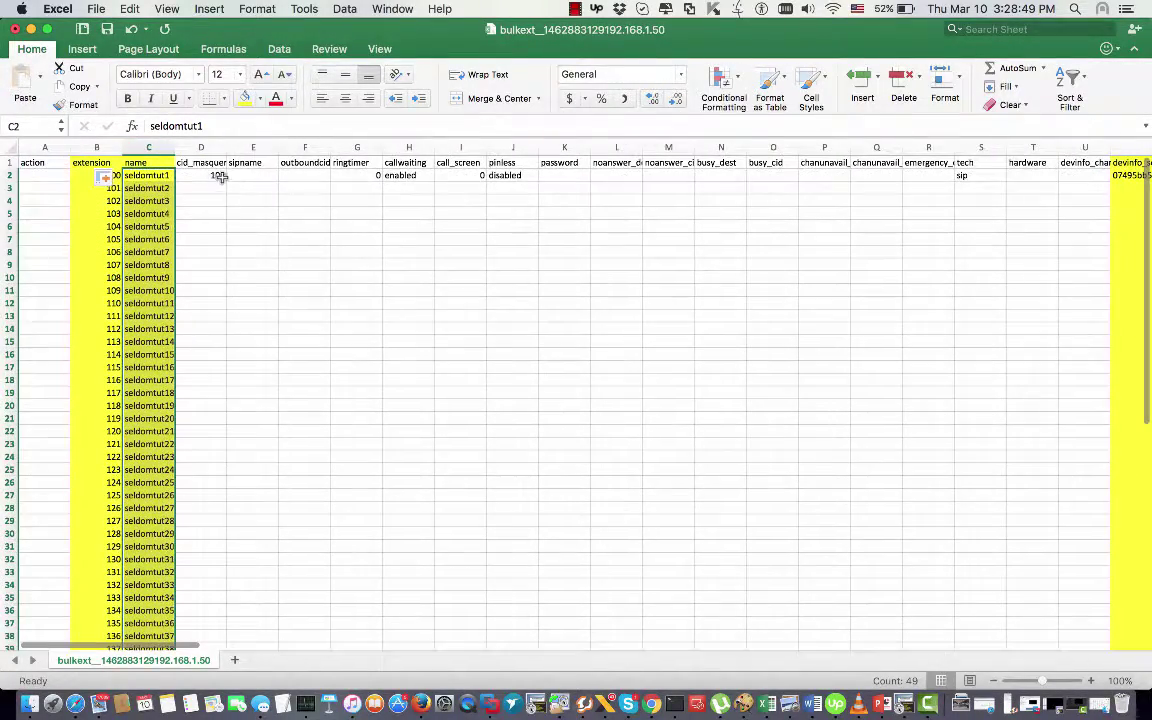
left_click(218, 176)
left_click_drag(226, 181, 213, 119)
left_click_drag(206, 162, 210, 390)
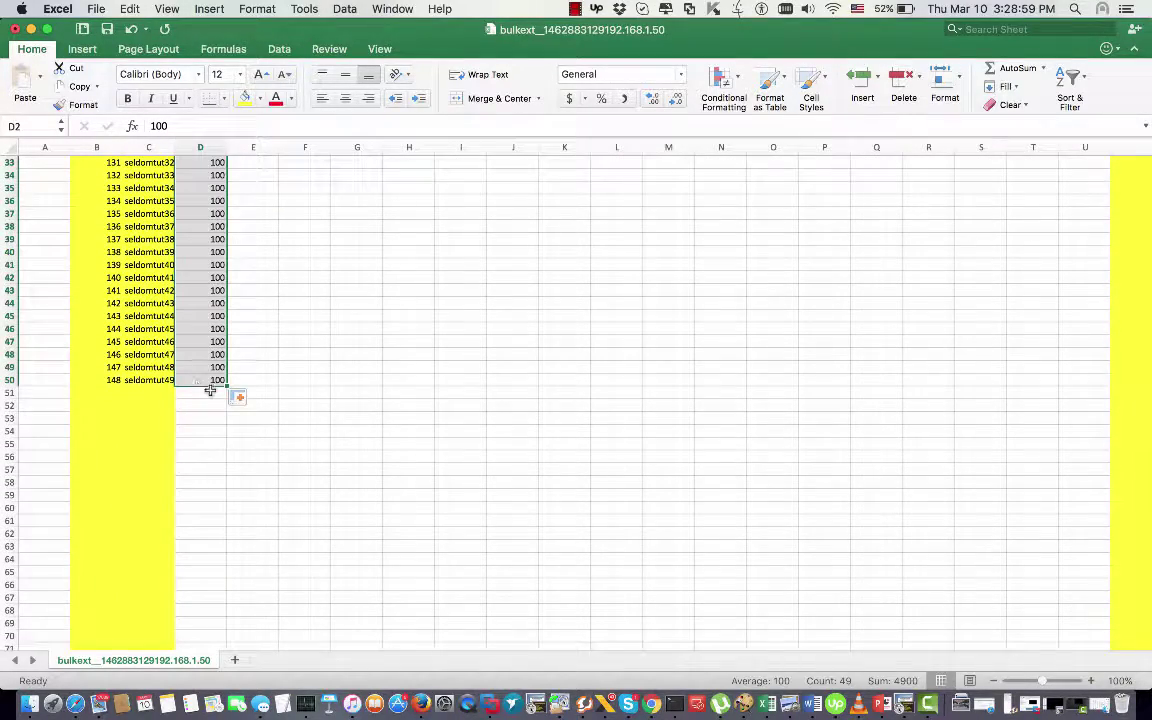
left_click(243, 398)
left_click(256, 437)
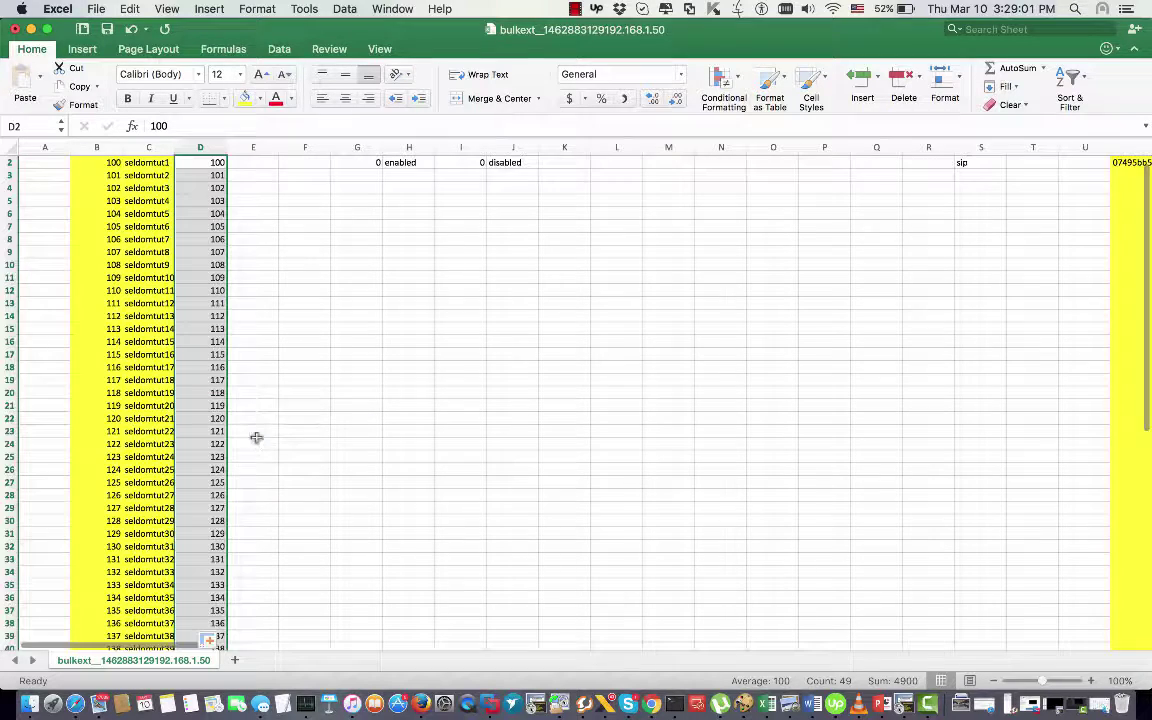
- Widen the name column slightly and select the extension, name and caller ID columns B–D
scroll(218, 316, "up", 1)
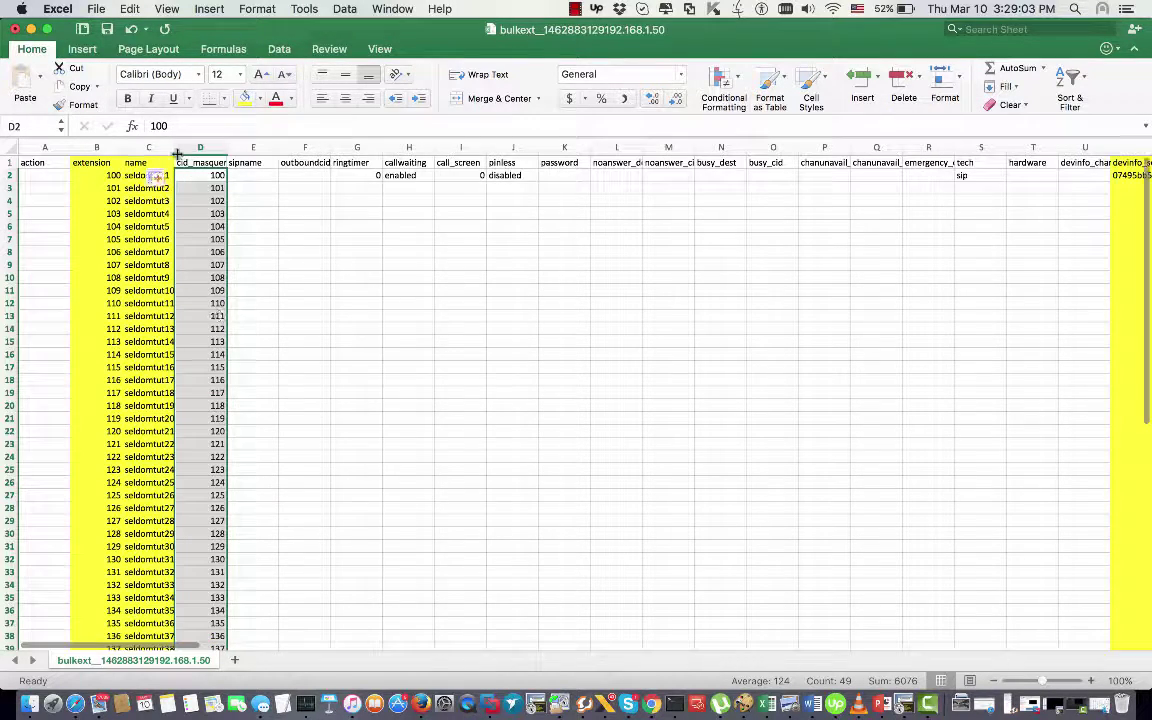
left_click_drag(177, 153, 180, 153)
left_click_drag(96, 147, 202, 143)
left_click(259, 99)
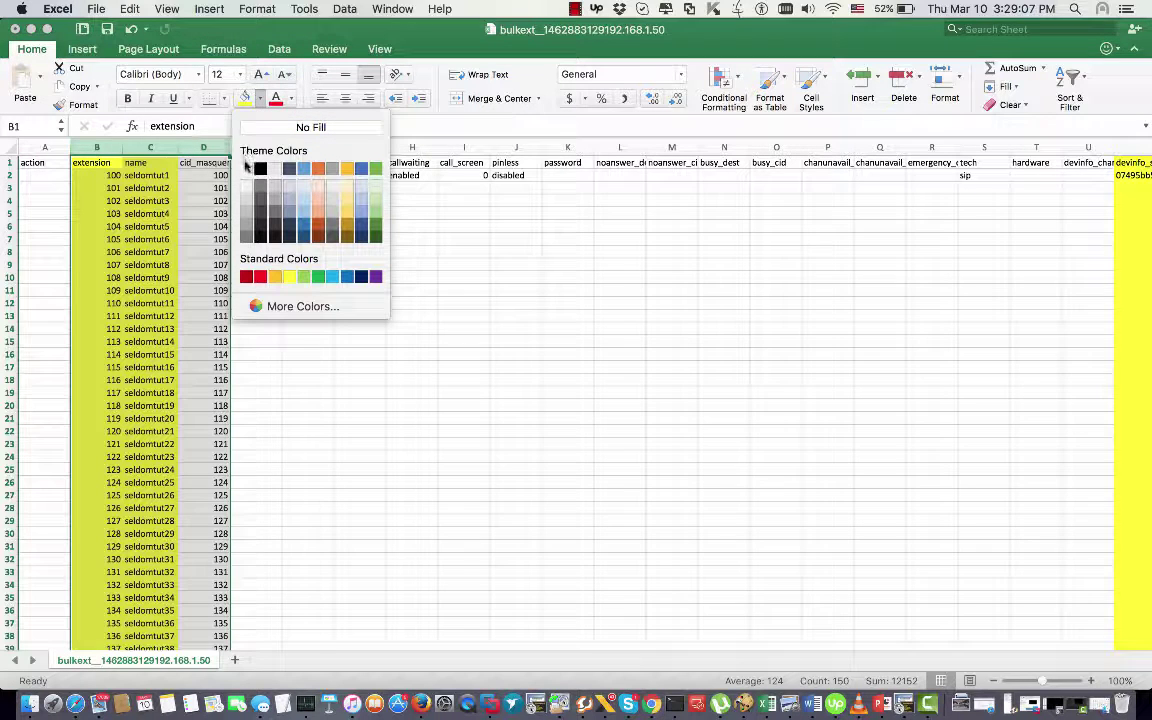
- Set columns B–D to No Fill, removing their yellow highlight
left_click(246, 168)
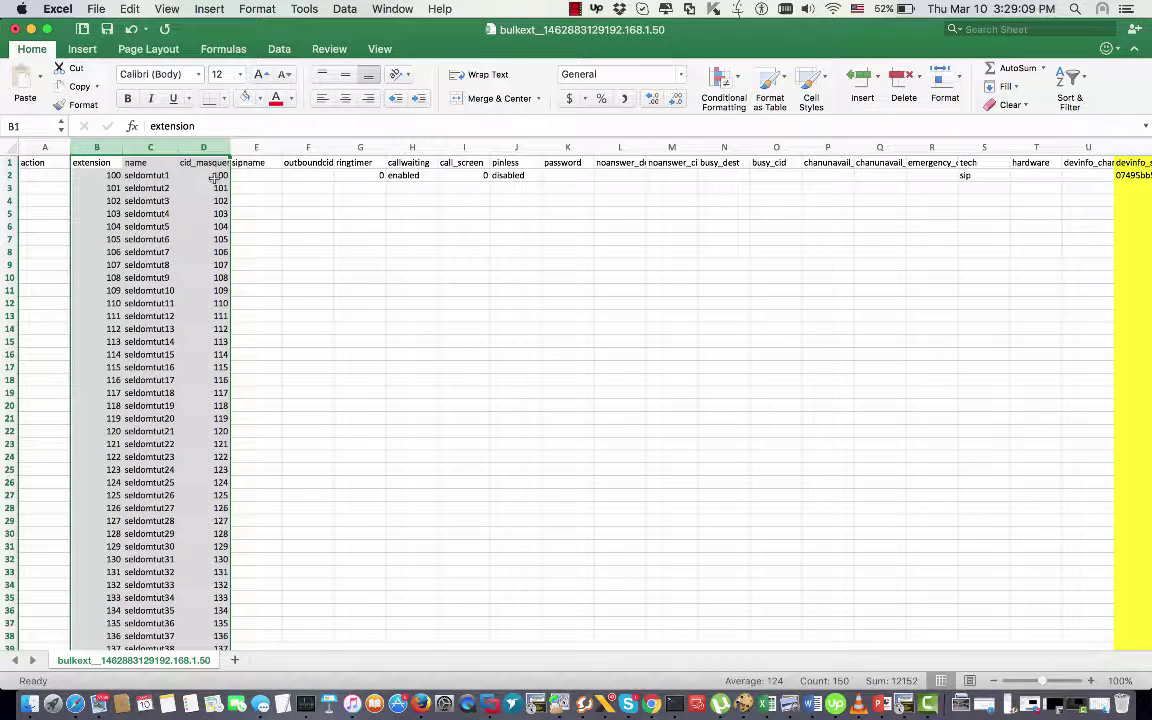
left_click(260, 99)
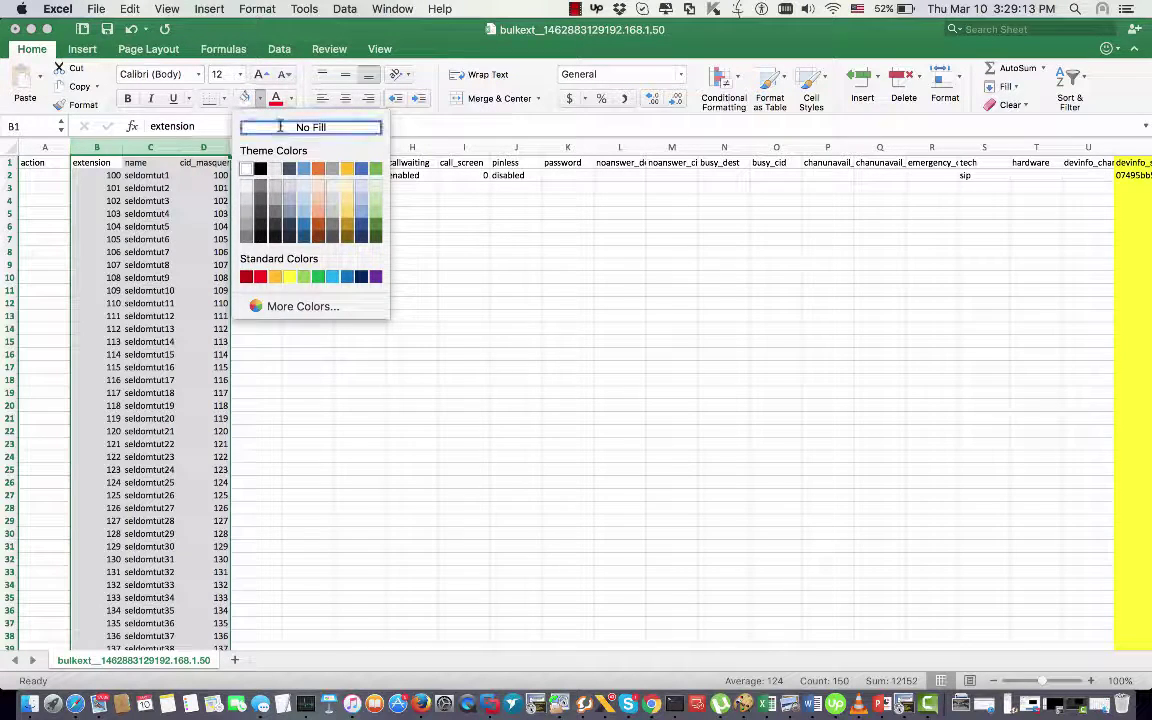
left_click(310, 127)
left_click(185, 226)
left_click(255, 163)
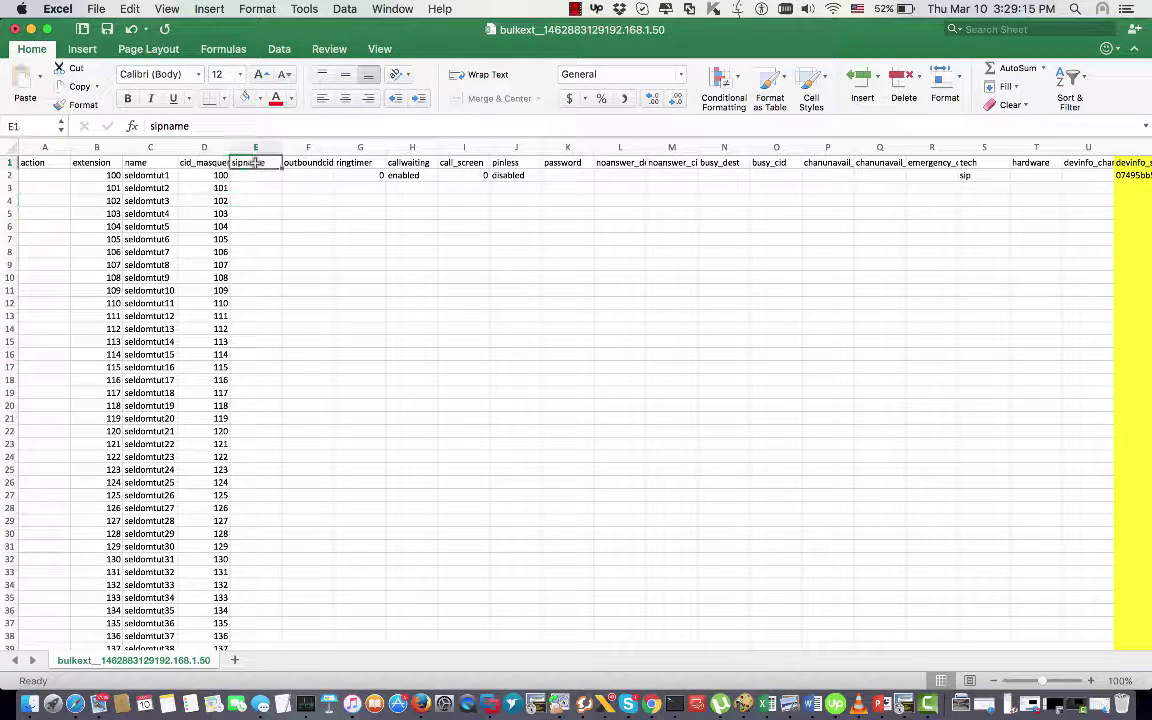
- Copy E2:U2 (ringtimer 0, callwaiting enabled, pinless disabled, tech sip) to row 50 with Copy Cells
mouse_move(337, 147)
left_mouse_down()
mouse_move(311, 147)
mouse_move(339, 147)
left_mouse_up()
left_click_drag(263, 176, 1038, 396)
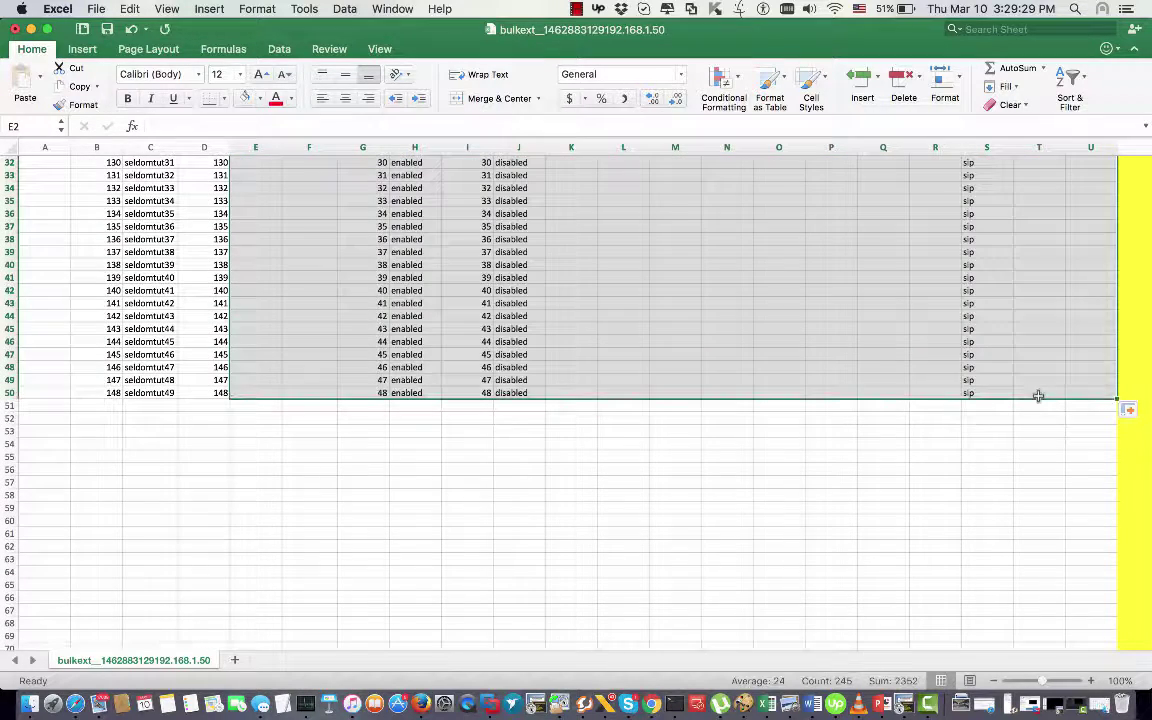
left_click(1129, 412)
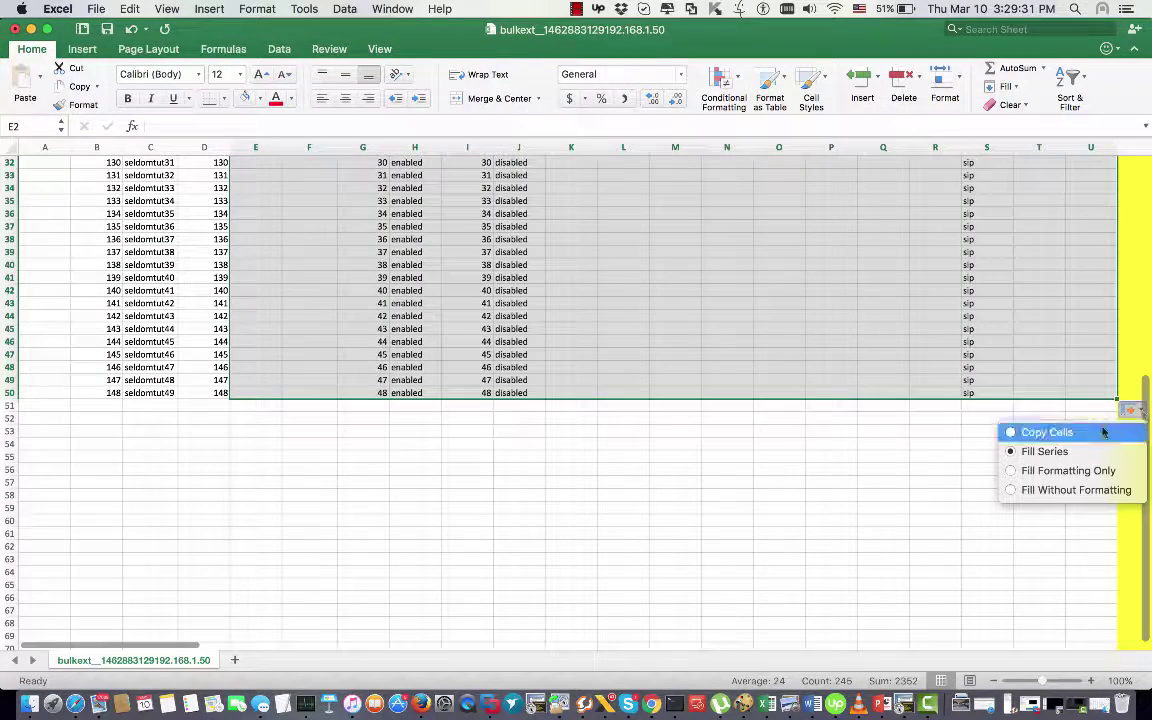
left_click(1047, 433)
scroll(747, 384, "up", 10)
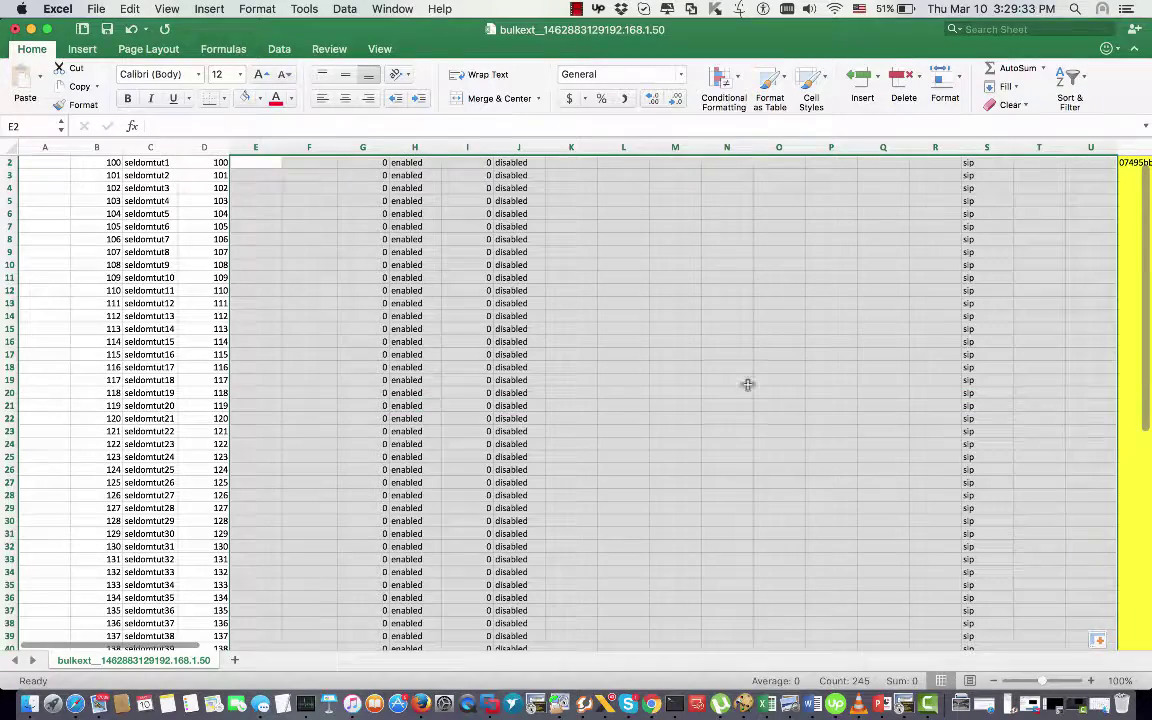
scroll(505, 342, "up", 1)
scroll(505, 342, "right", 10)
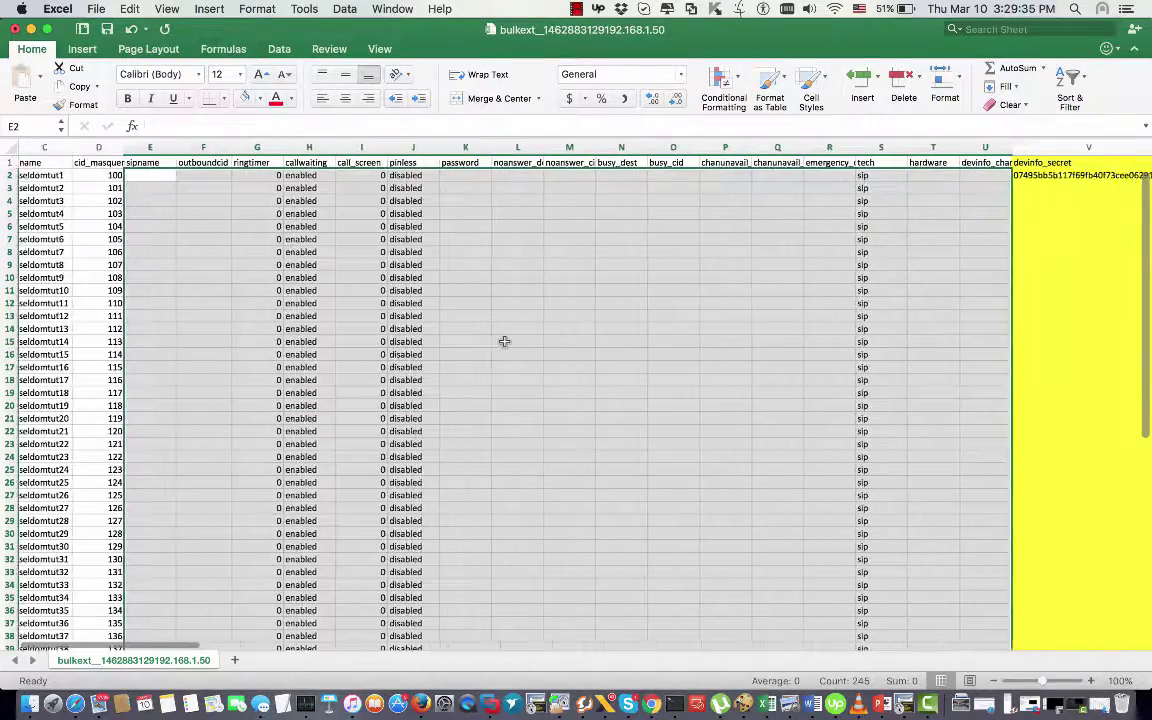
- Replace V2's old hashed secret with a new device password and copy it to row 50
left_click(729, 172)
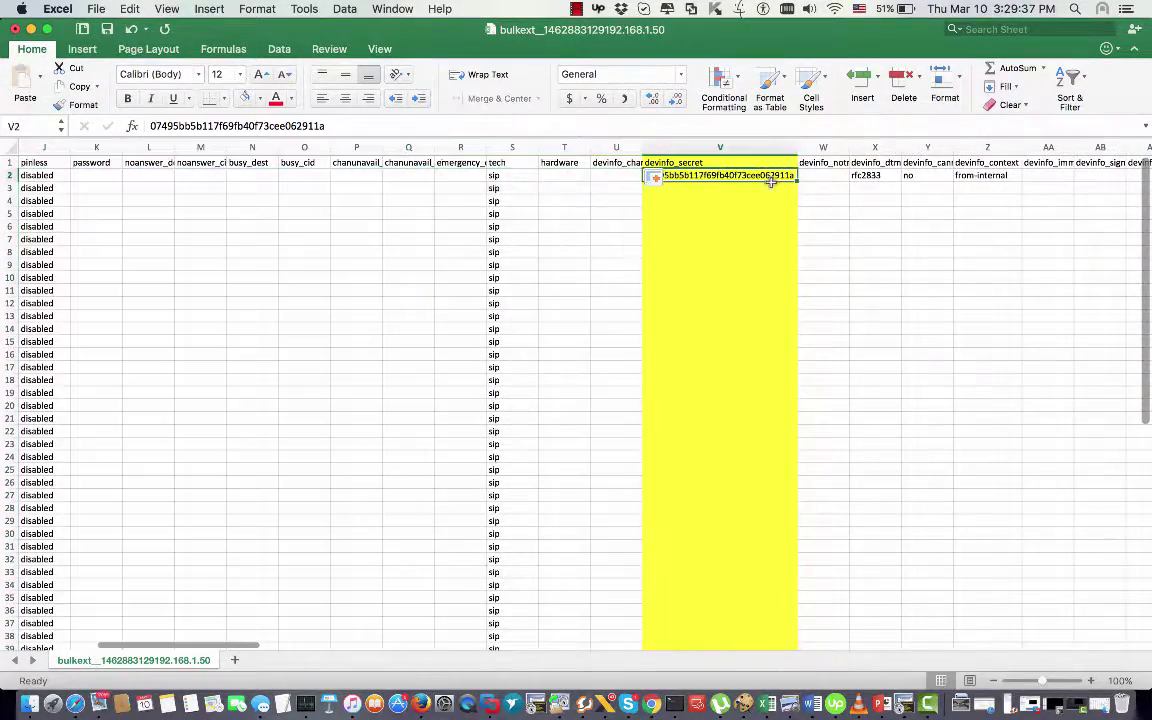
left_click_drag(796, 180, 788, 242)
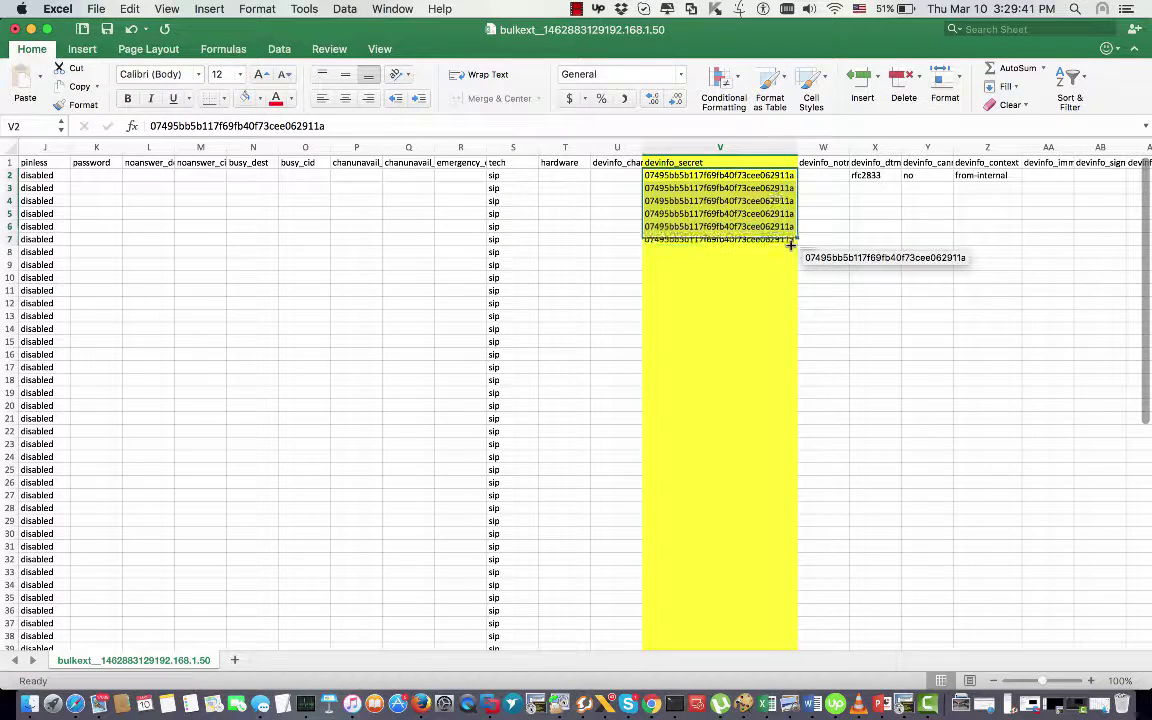
double_click(768, 175)
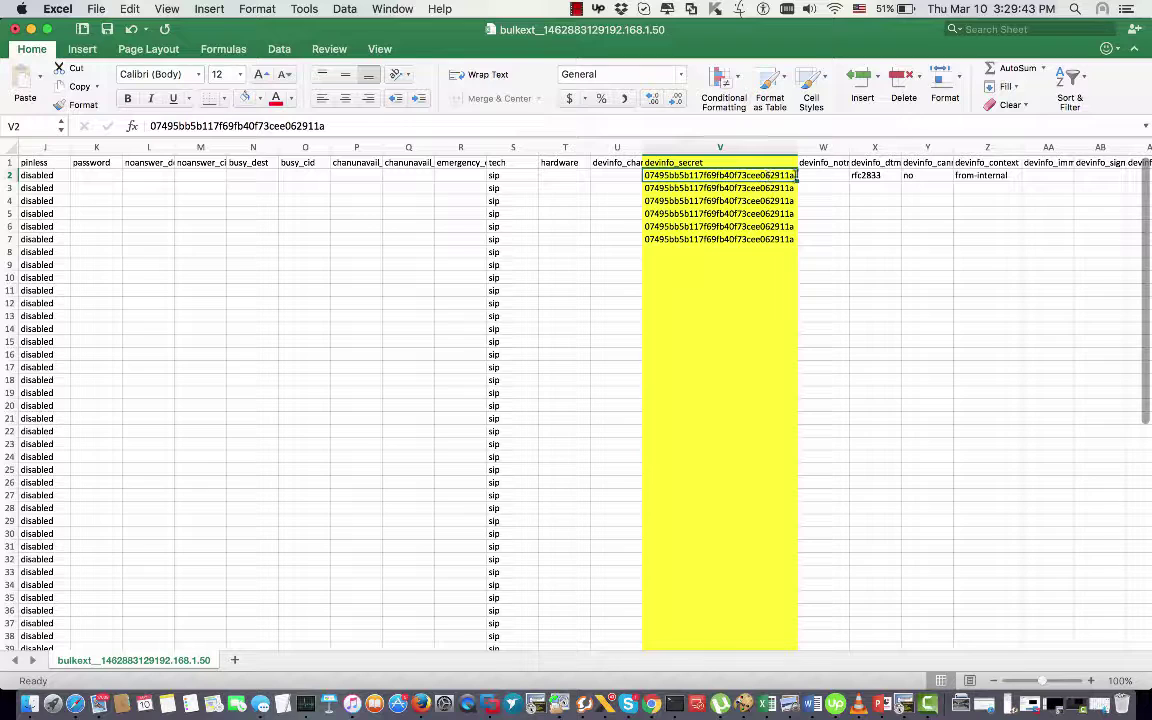
left_click(706, 175)
key("Delete")
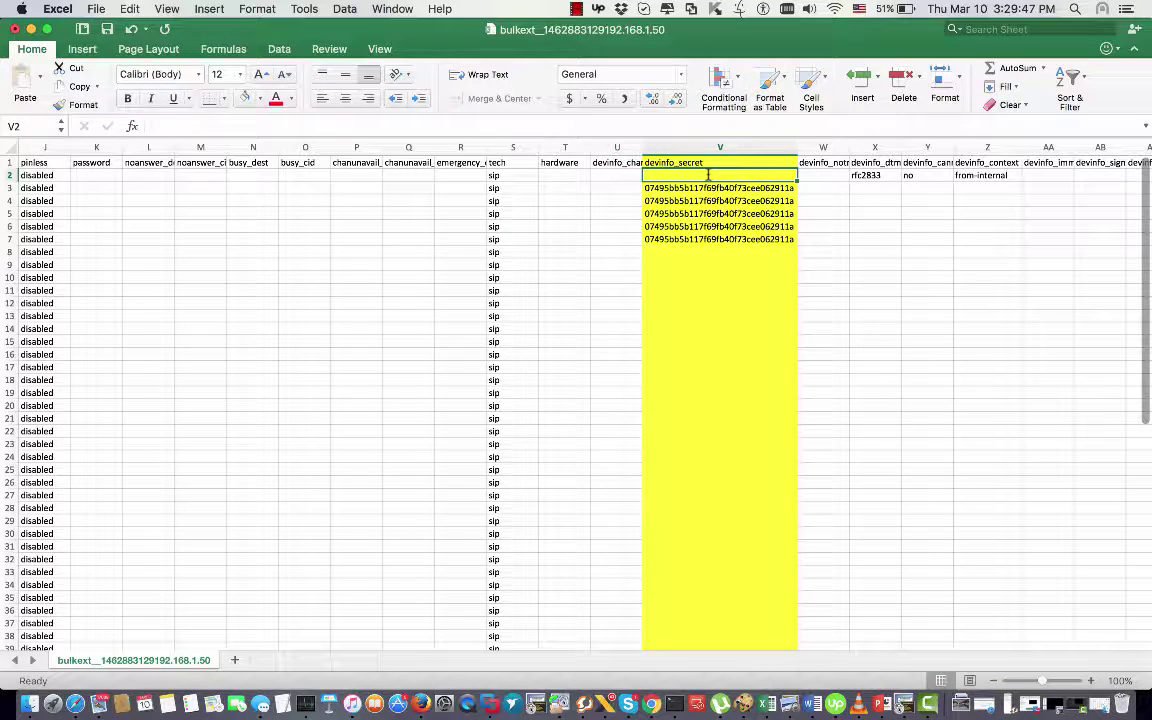
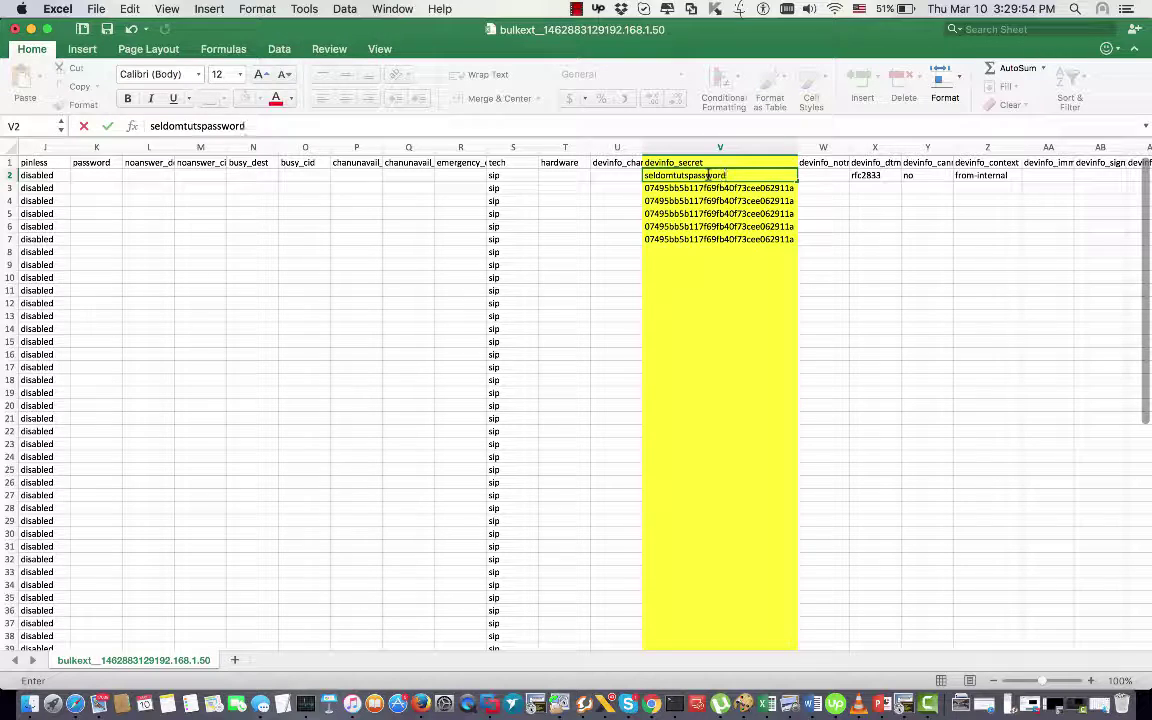
key("Return")
left_click(764, 175)
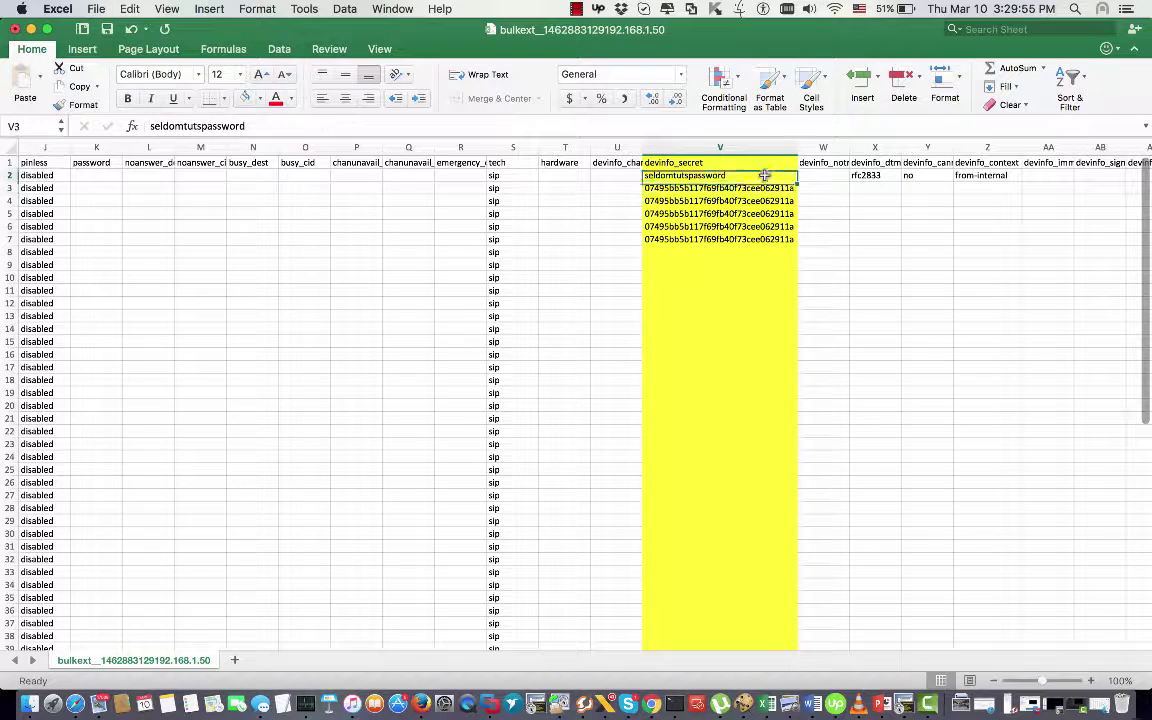
left_click_drag(797, 192, 720, 247)
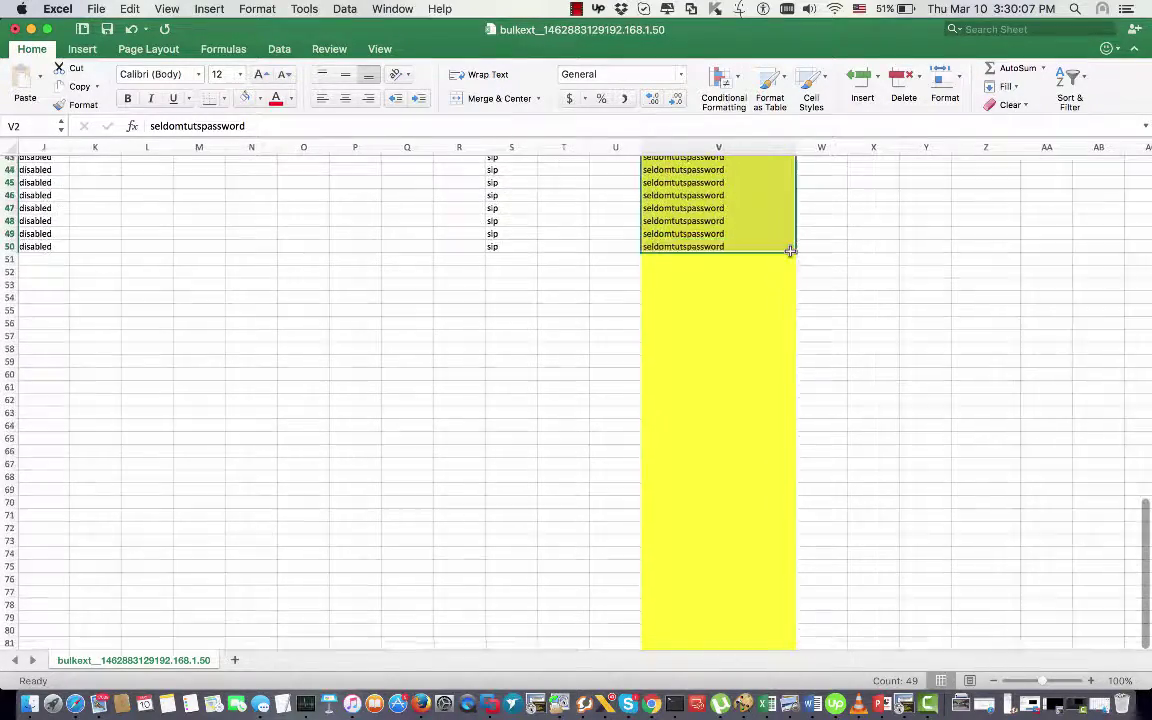
scroll(789, 249, "up", 10)
scroll(789, 249, "right", 5)
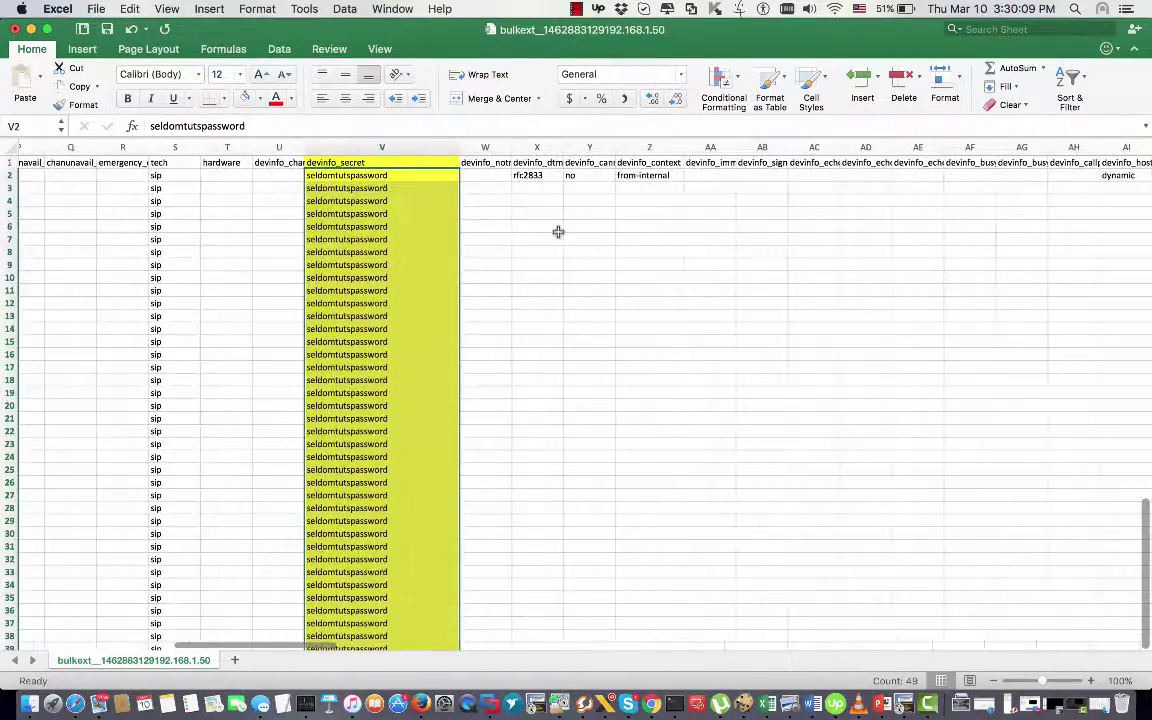
- Copy row 2's from-internal context, dynamic host, friend type and port 5060 to row 50 unchanged
left_click_drag(517, 175, 1082, 186)
left_click_drag(887, 224, 779, 612)
left_click(816, 629)
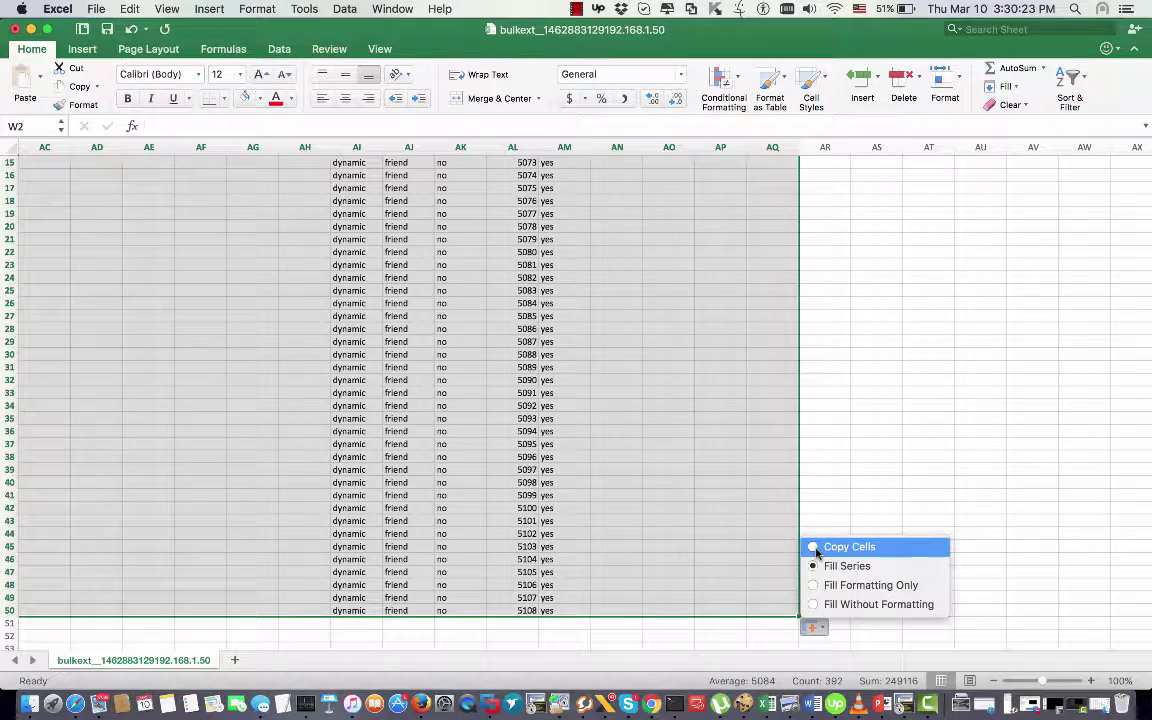
left_click(848, 547)
scroll(830, 389, "right", 10)
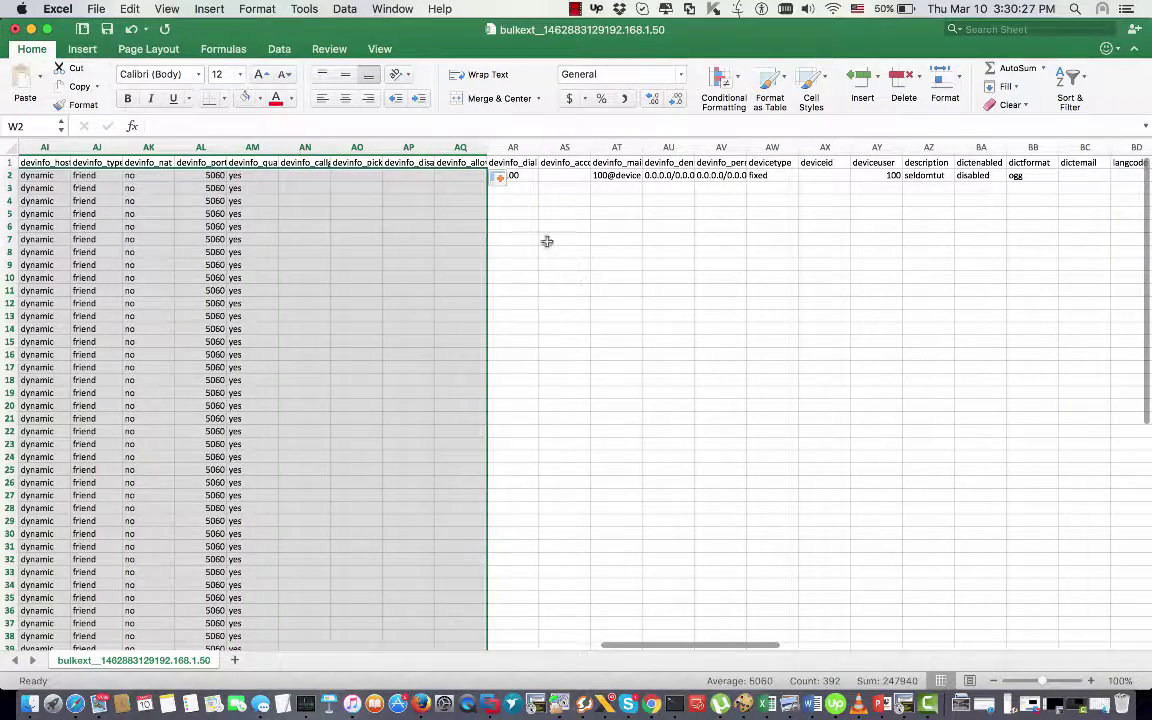
- Give the devinfo_dial header cell AR1 a gold fill colour
left_click(520, 188)
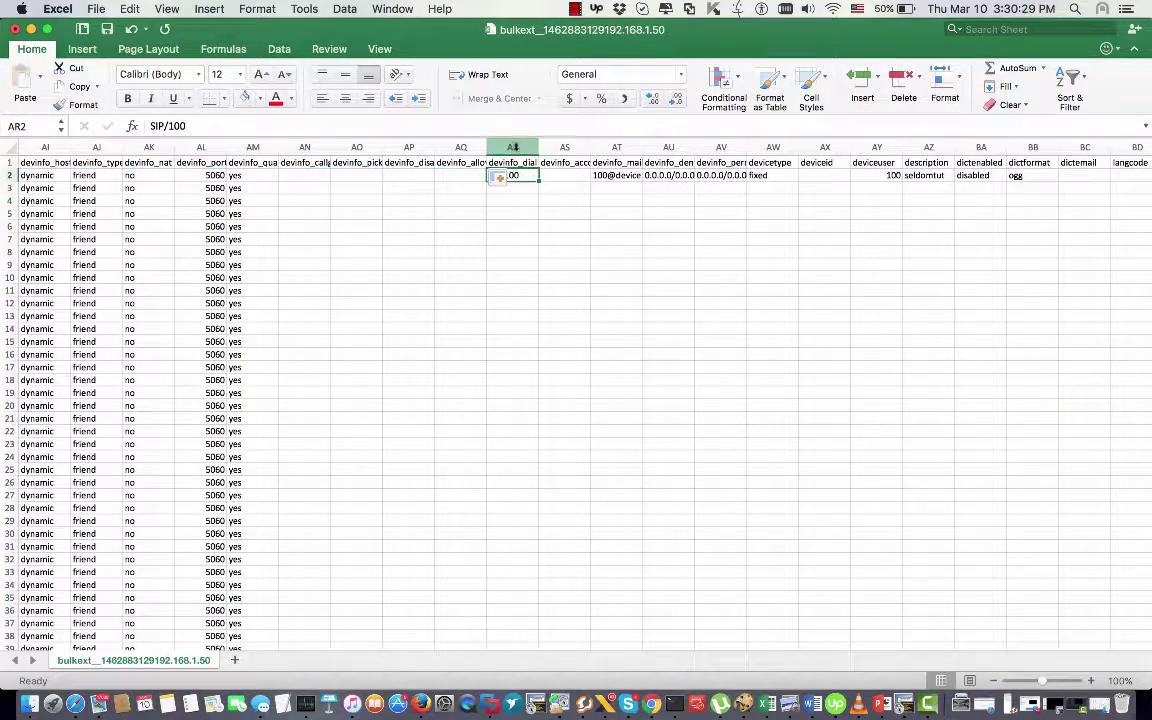
left_click(512, 147)
left_click(512, 155)
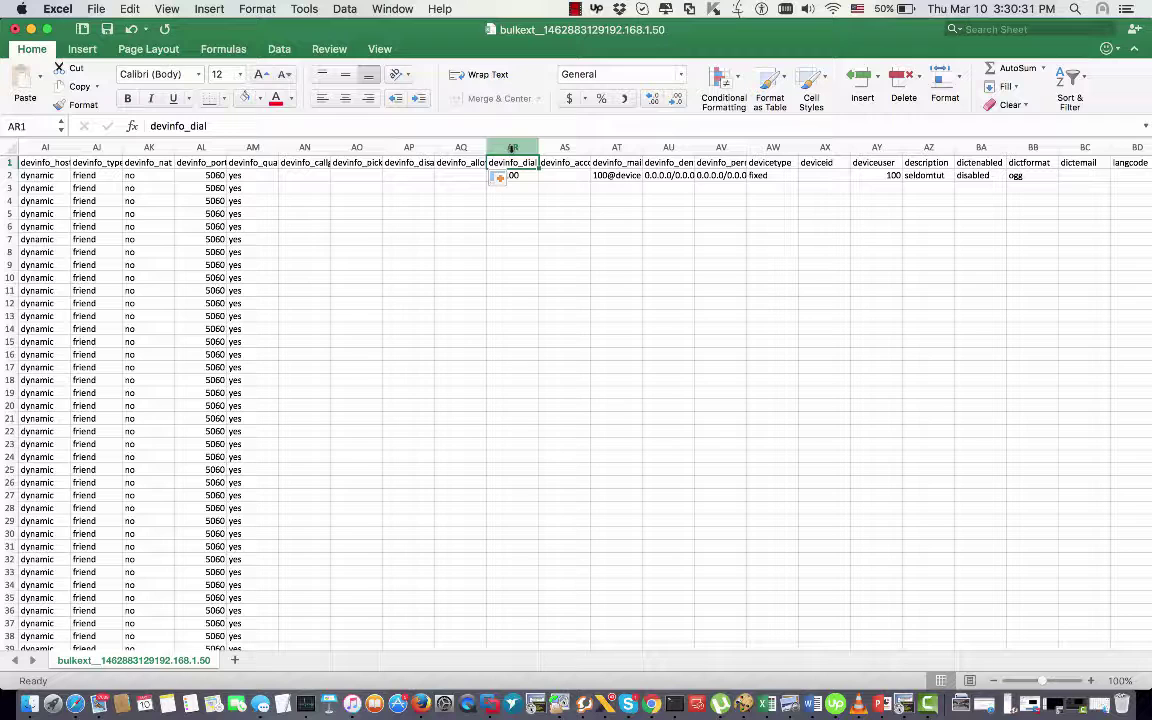
left_click(262, 99)
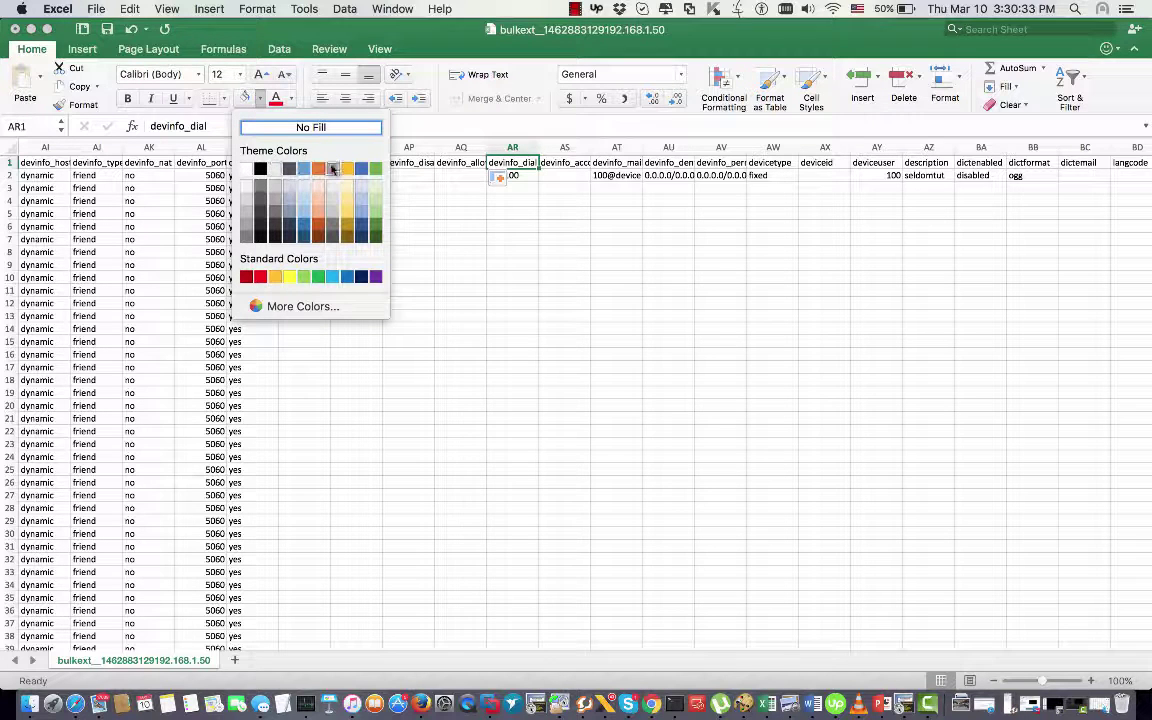
left_click(346, 168)
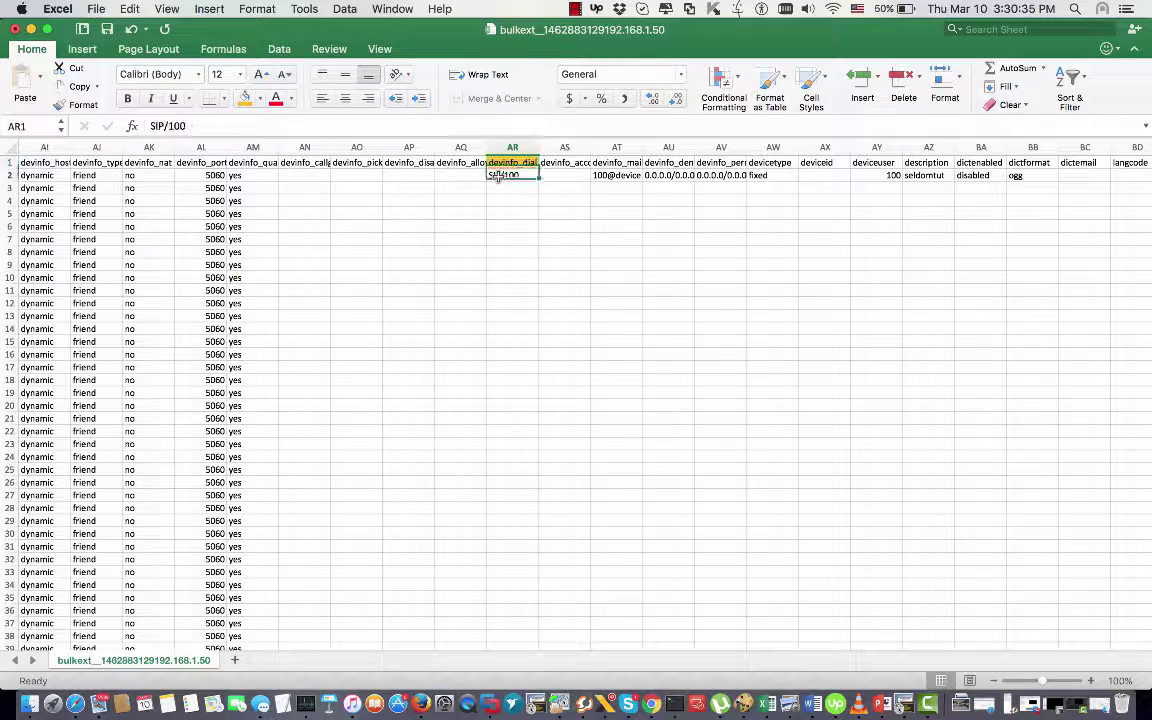
- Fill the dial strings from SIP/100 to SIP/148 down rows 2–50
left_click_drag(539, 179, 521, 281)
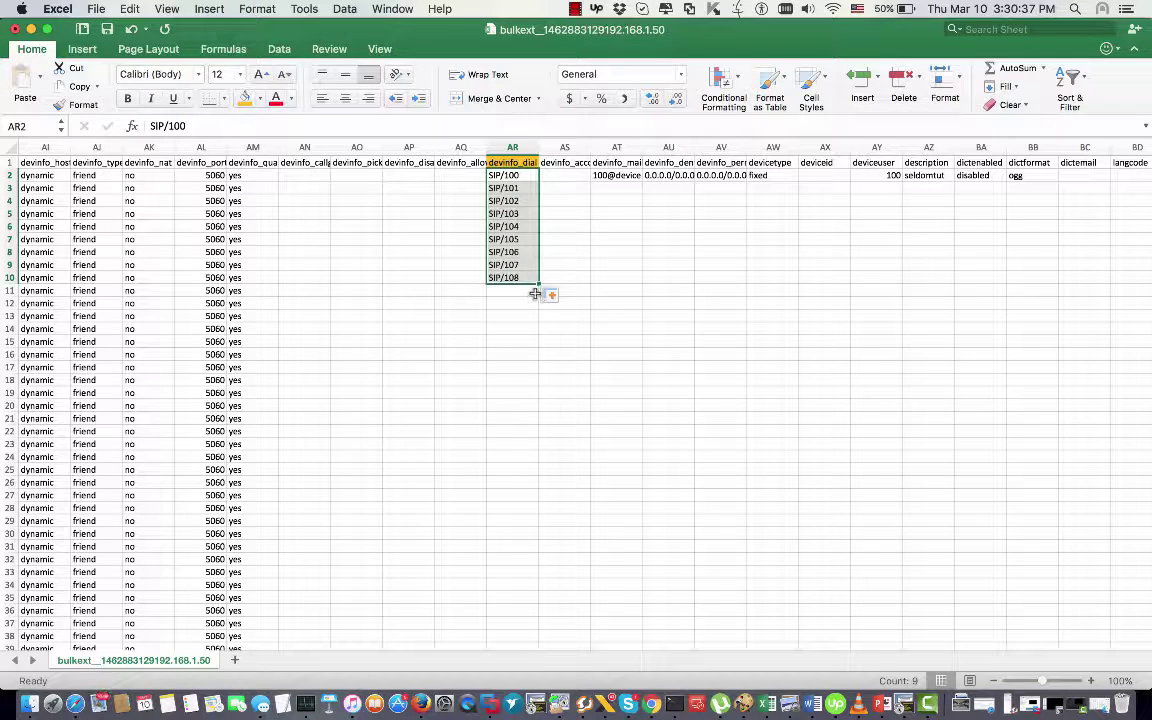
left_click(542, 292)
left_click_drag(539, 287, 523, 216)
left_click_drag(519, 88, 477, 657)
left_click_drag(481, 544, 513, 420)
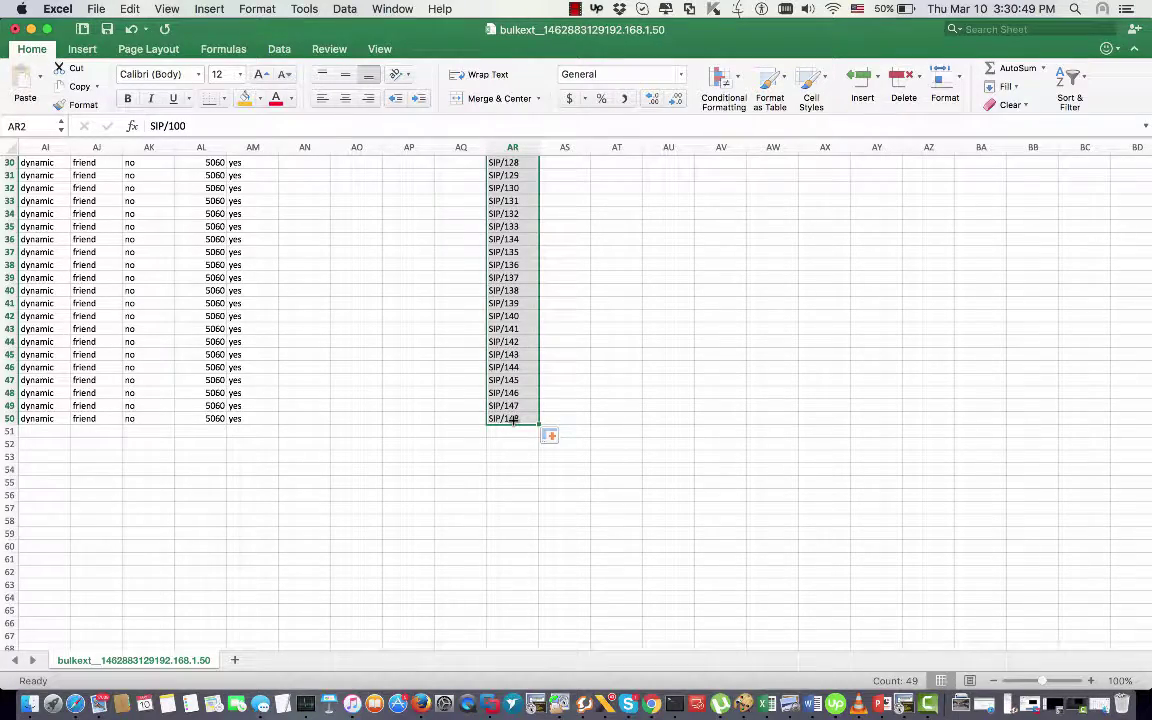
scroll(508, 395, "up", 10)
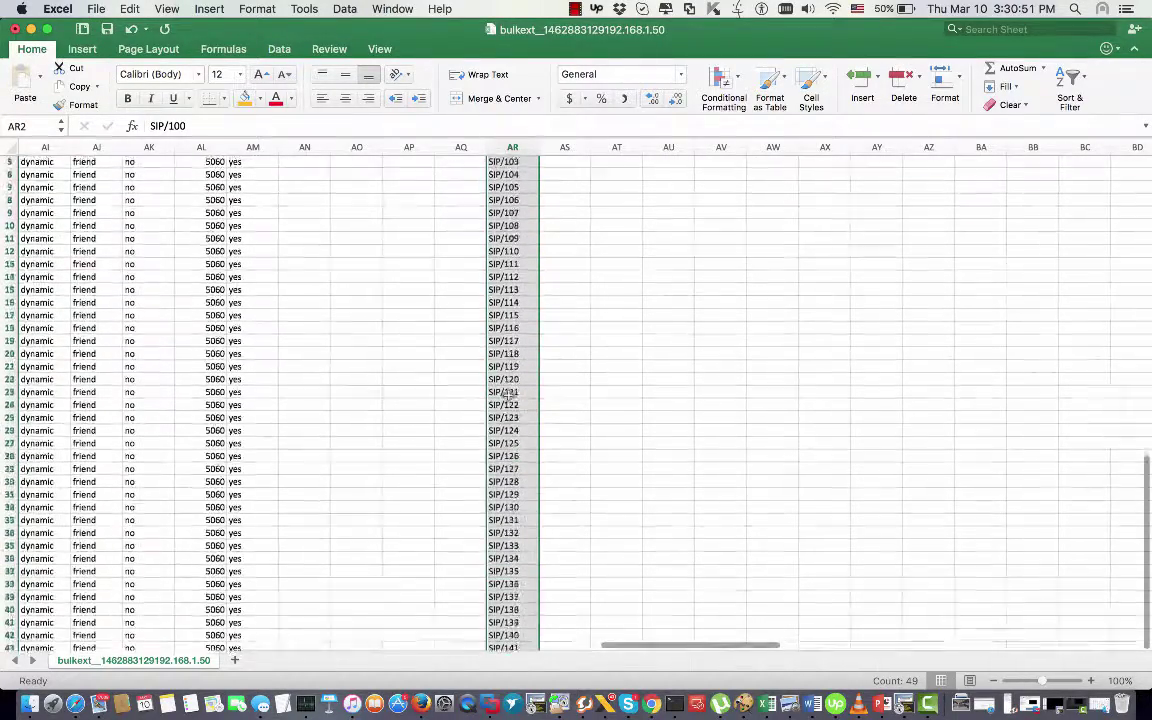
left_click_drag(113, 176, 418, 643)
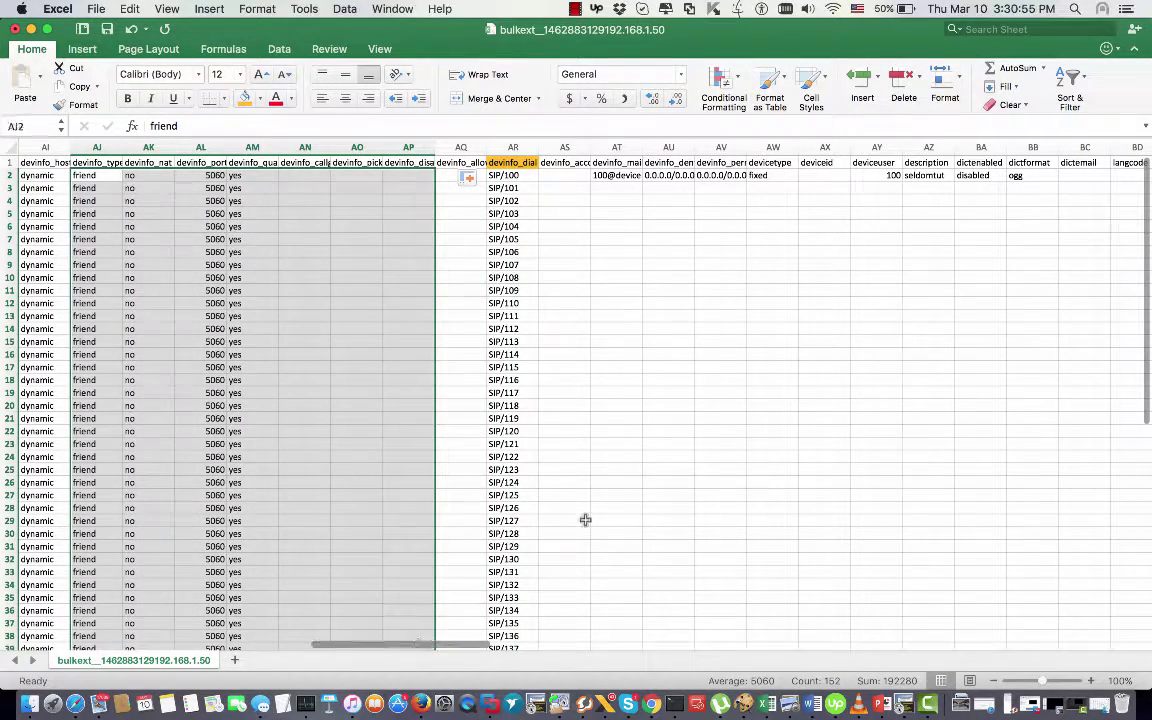
left_click(600, 428)
left_click_drag(640, 187, 1053, 563)
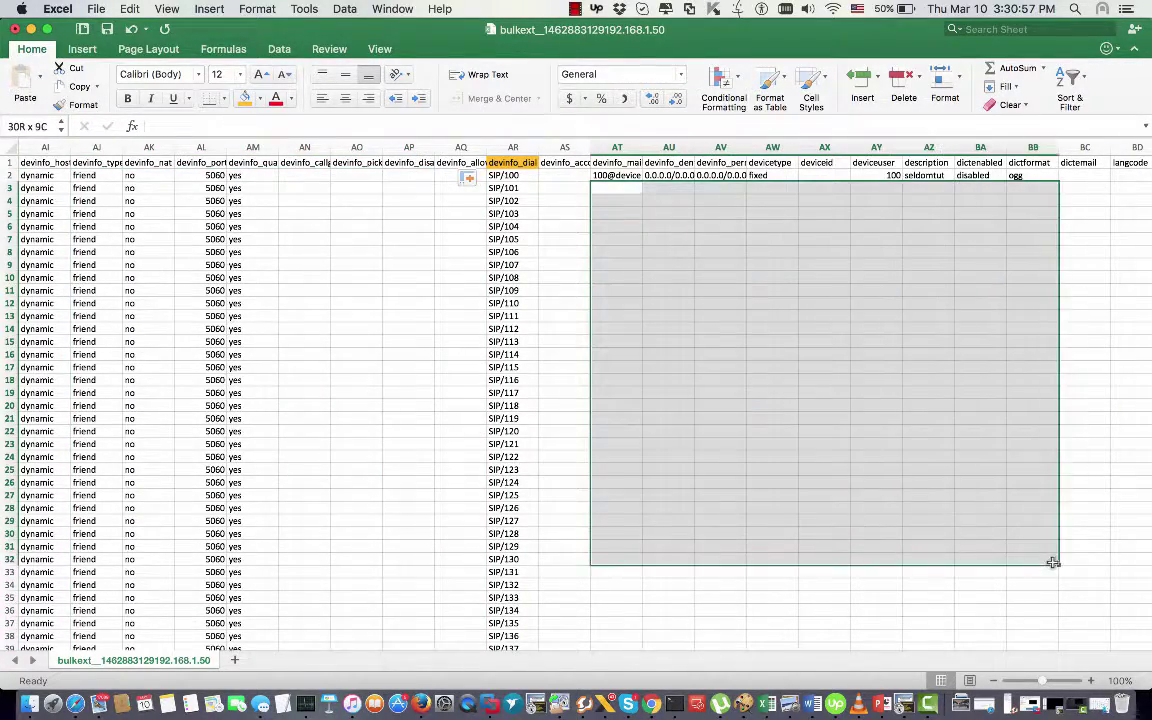
left_click(760, 354)
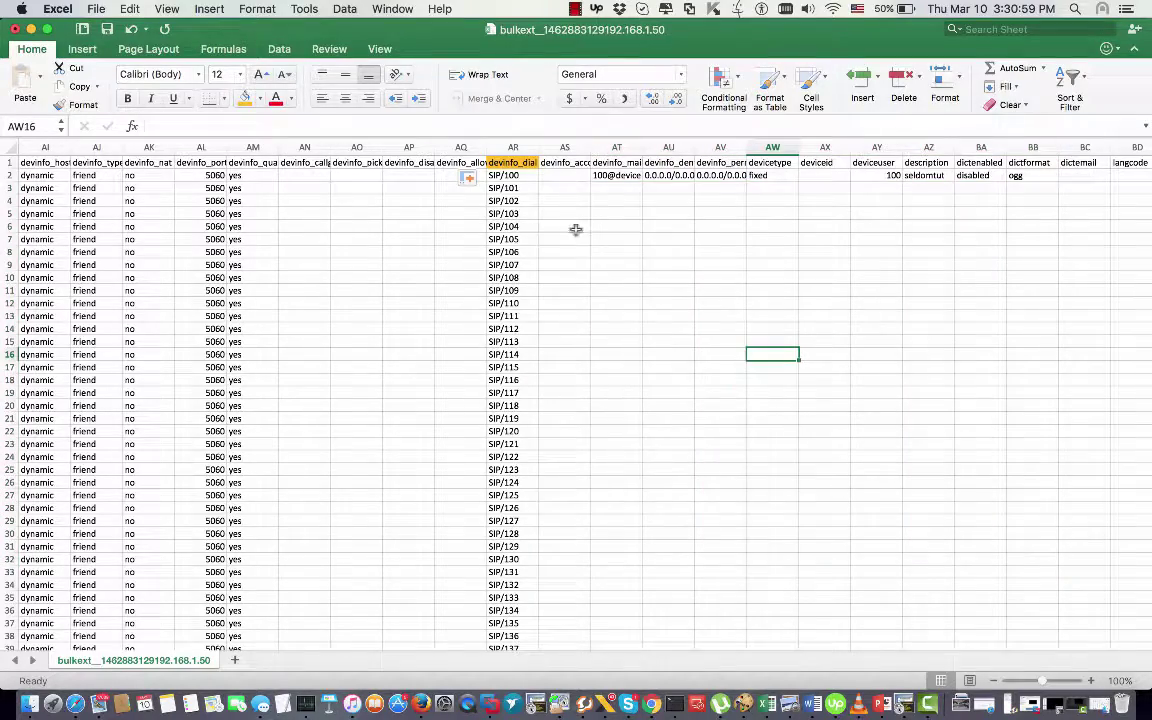
scroll(598, 268, "right", 5)
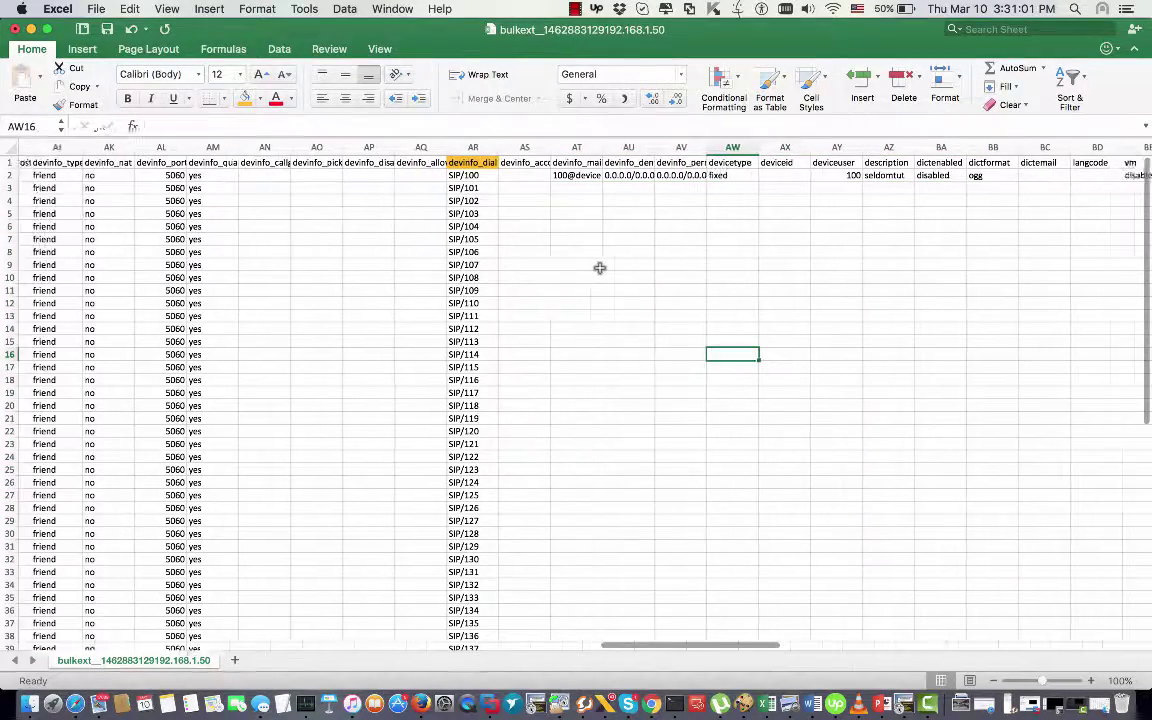
scroll(598, 268, "left", 15)
scroll(598, 268, "left", 10)
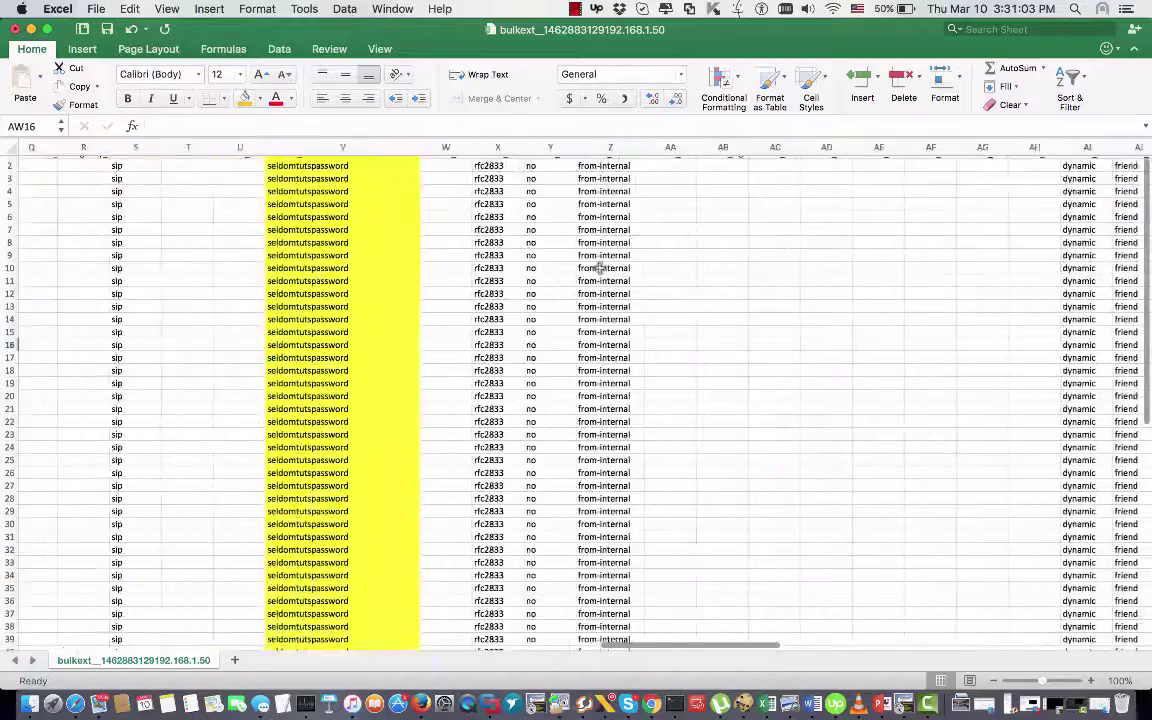
scroll(590, 270, "right", 15)
scroll(584, 270, "right", 6)
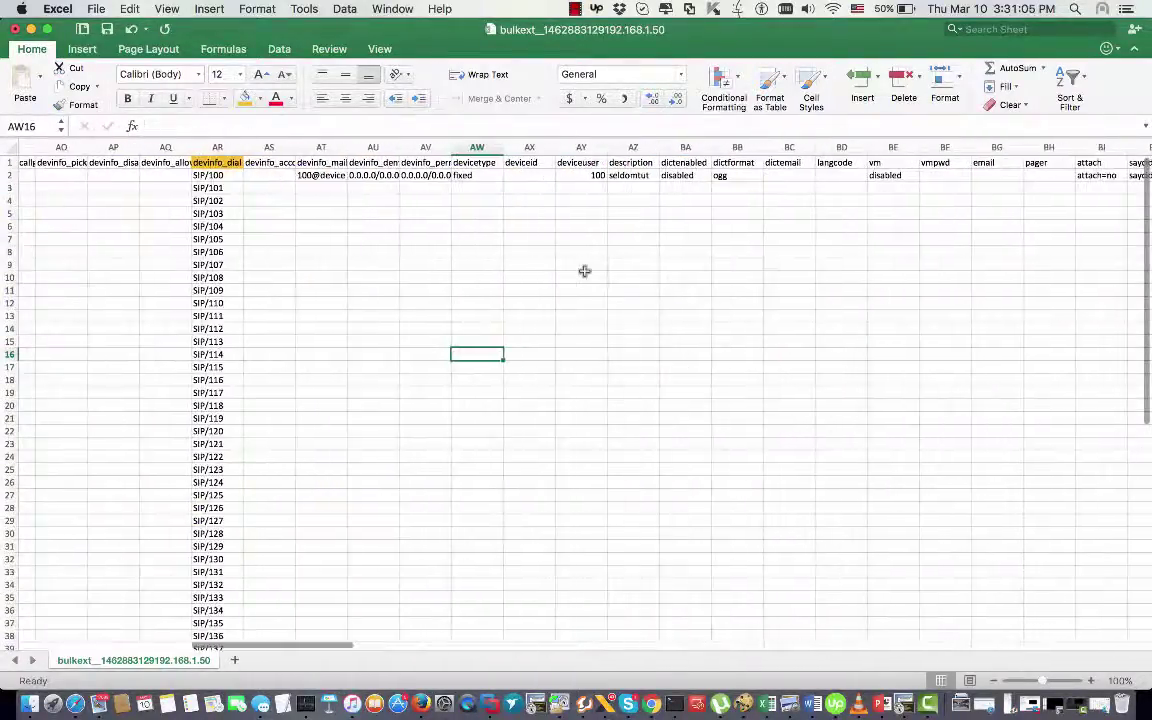
left_click(243, 147)
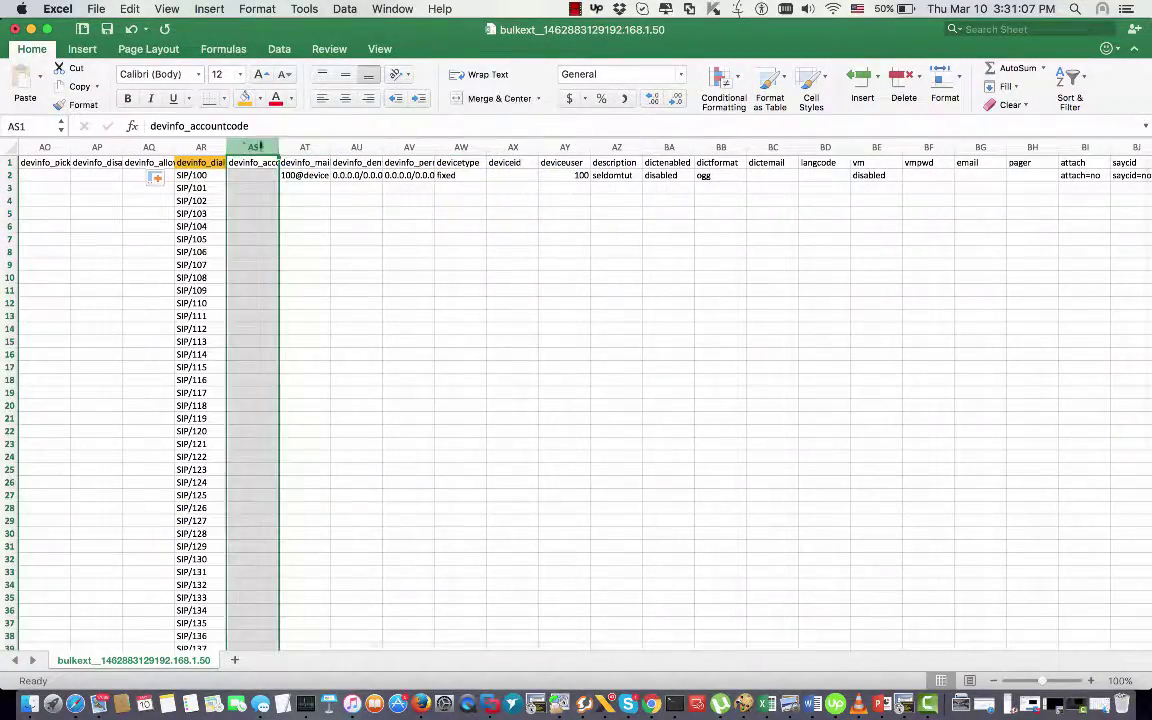
scroll(252, 169, "left", 15)
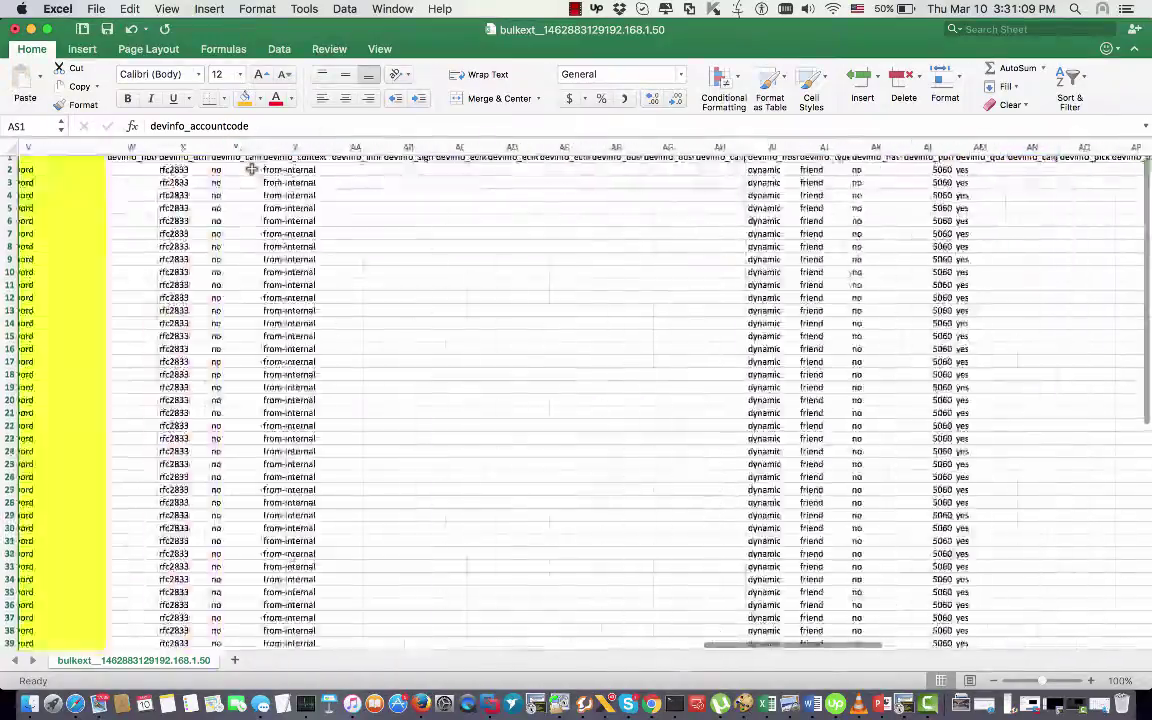
scroll(252, 169, "left", 3)
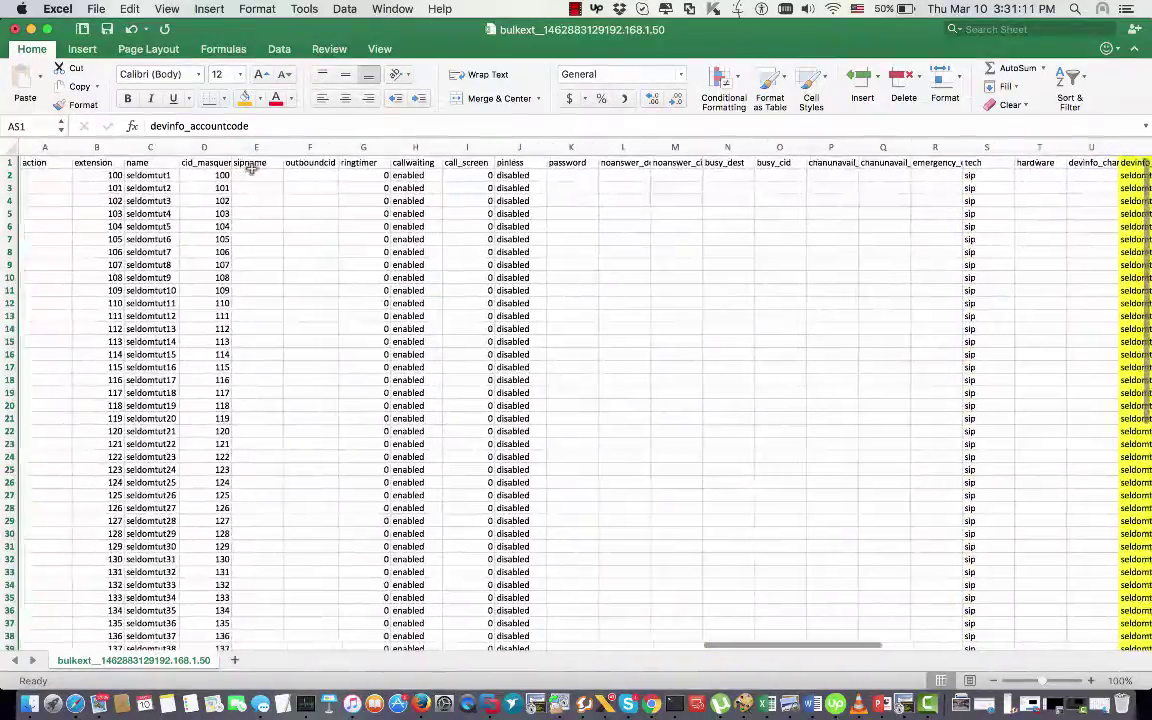
scroll(252, 170, "right", 10)
scroll(252, 170, "right", 10)
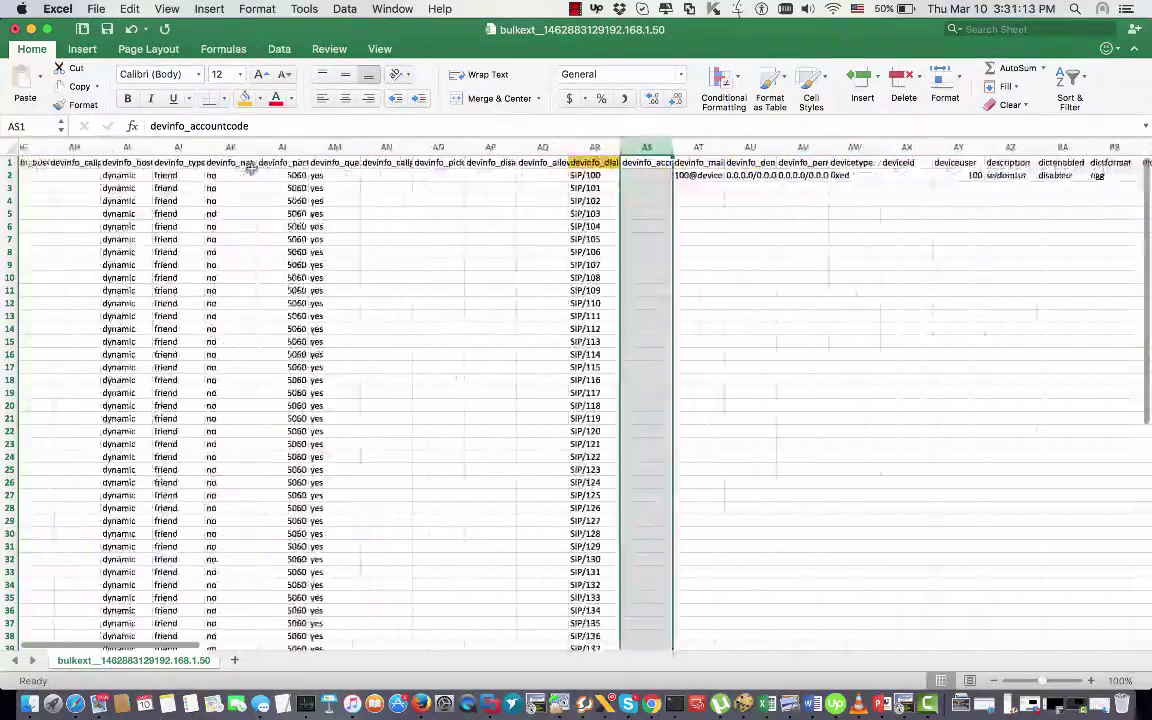
scroll(435, 150, "right", 1)
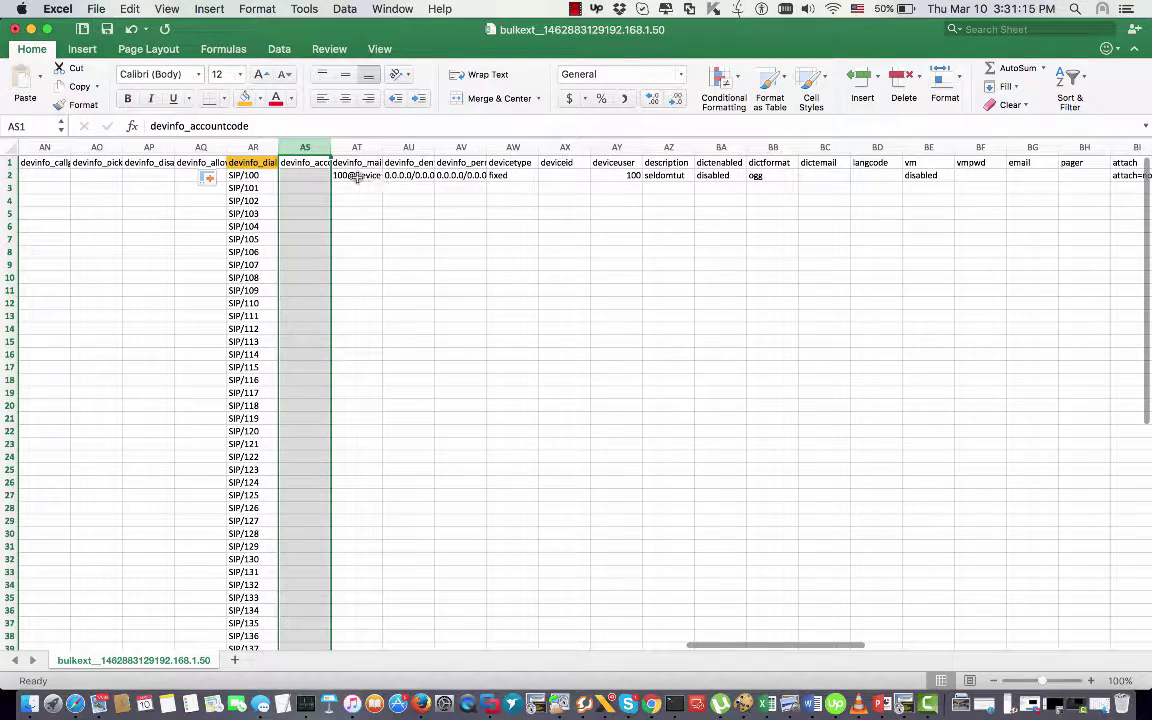
- Copy the 100@device mailbox, 0.0.0.0 mask and fixed devicetype values to row 50 unchanged
left_click_drag(357, 176, 512, 165)
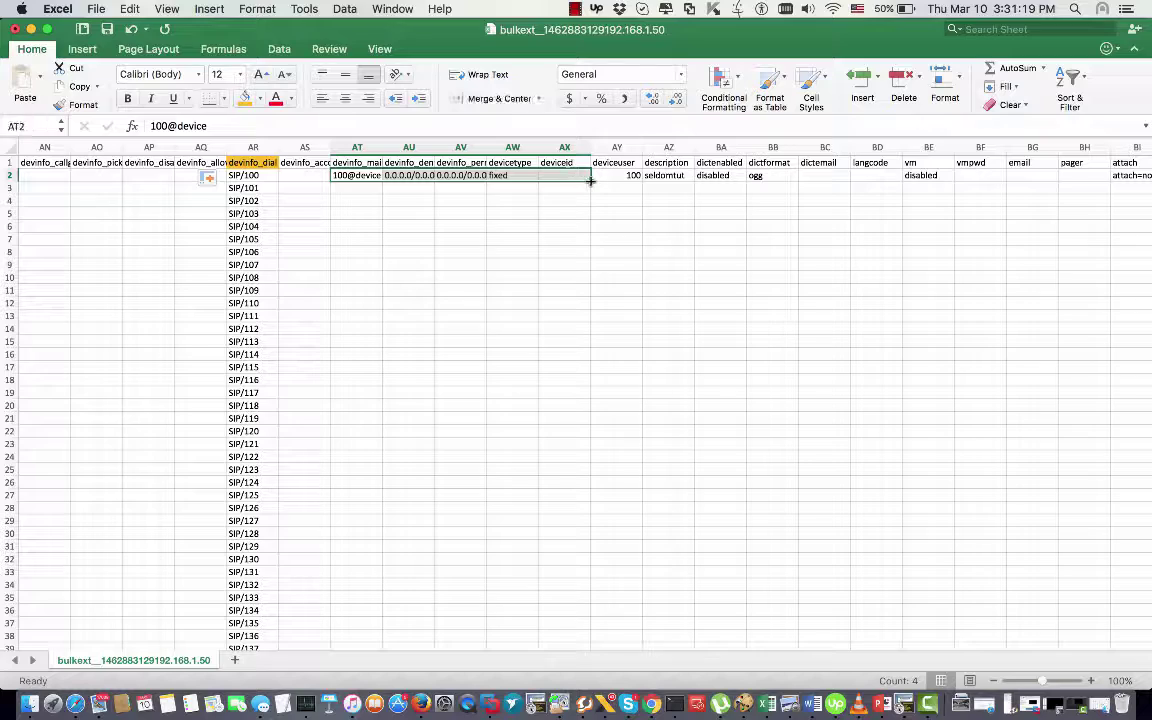
left_click_drag(591, 180, 562, 529)
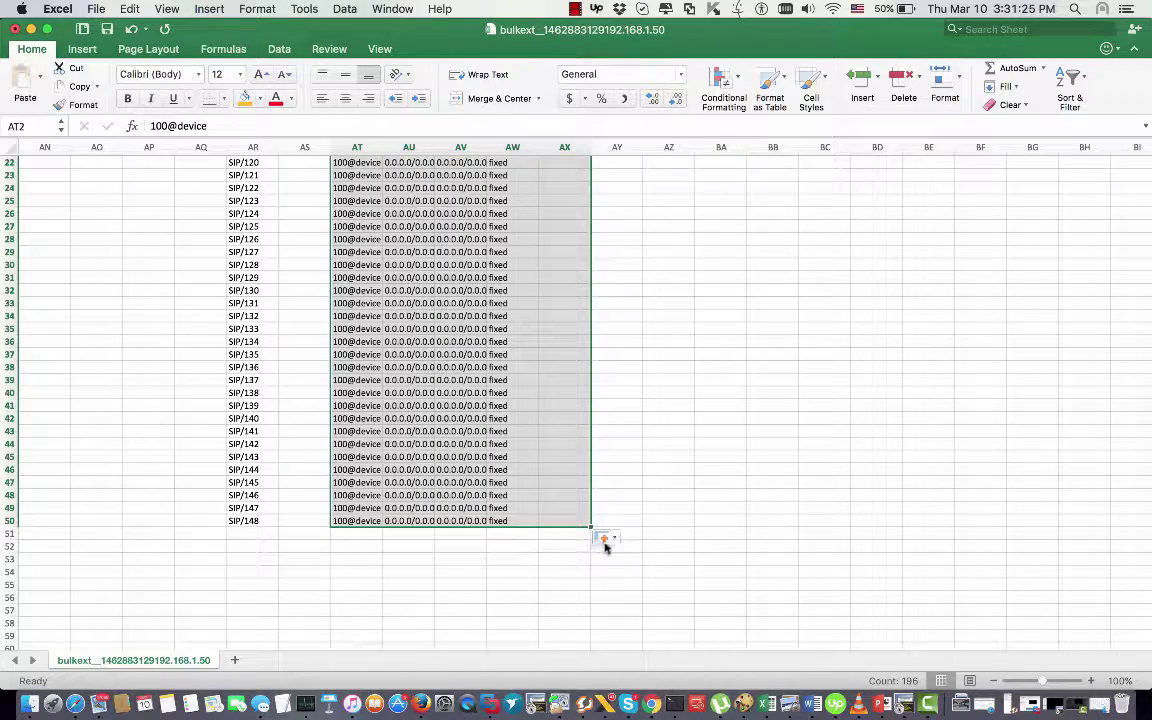
left_click(612, 539)
left_click(627, 561)
scroll(627, 373, "up", 7)
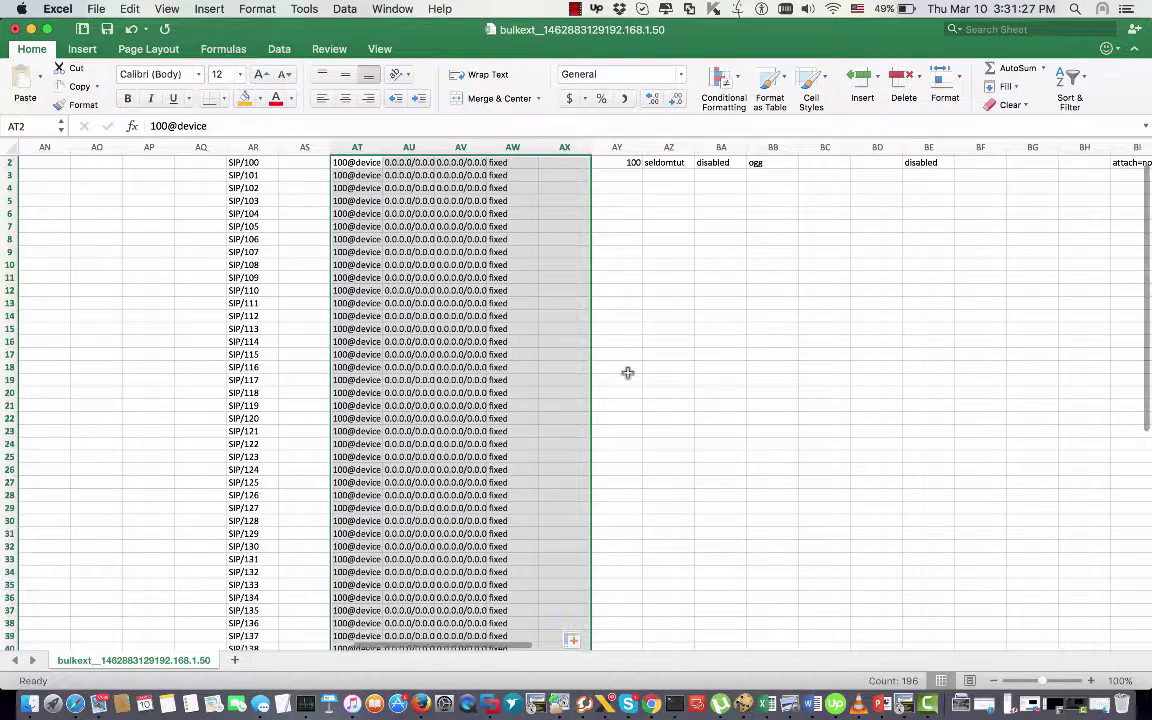
- Number the deviceuser column 100 through 148 down to row 50 with Fill Series
left_click(617, 177)
left_click_drag(641, 181, 613, 514)
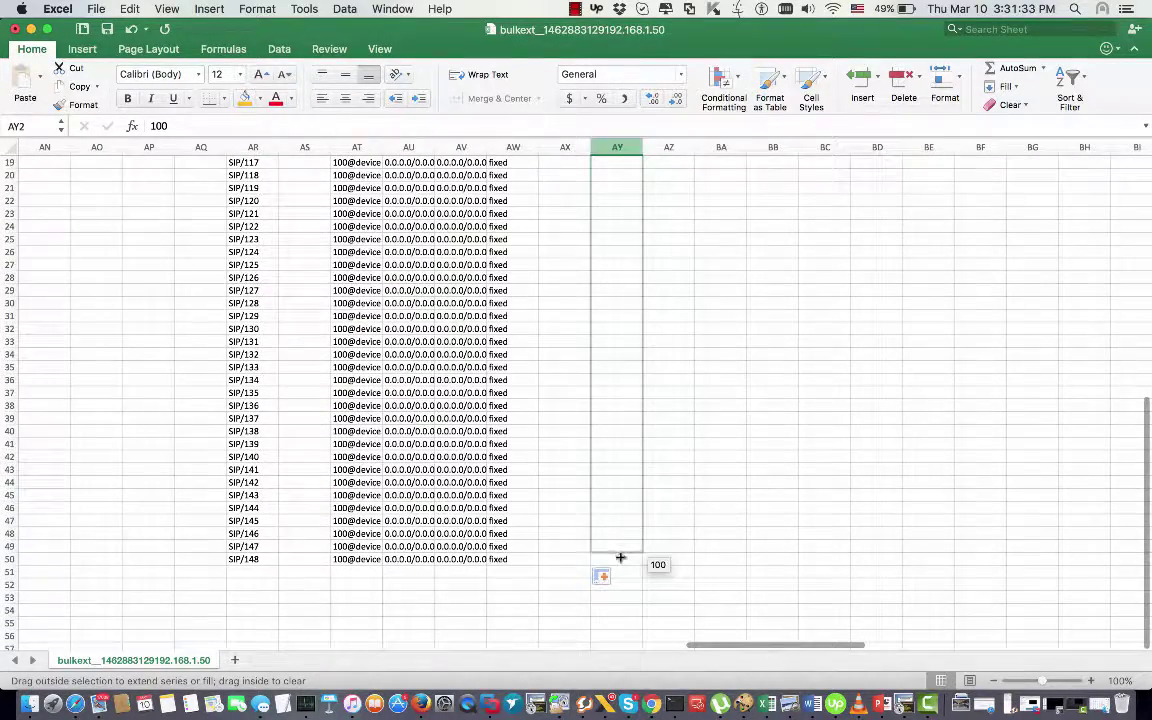
left_click_drag(620, 557, 620, 557)
left_click(658, 576)
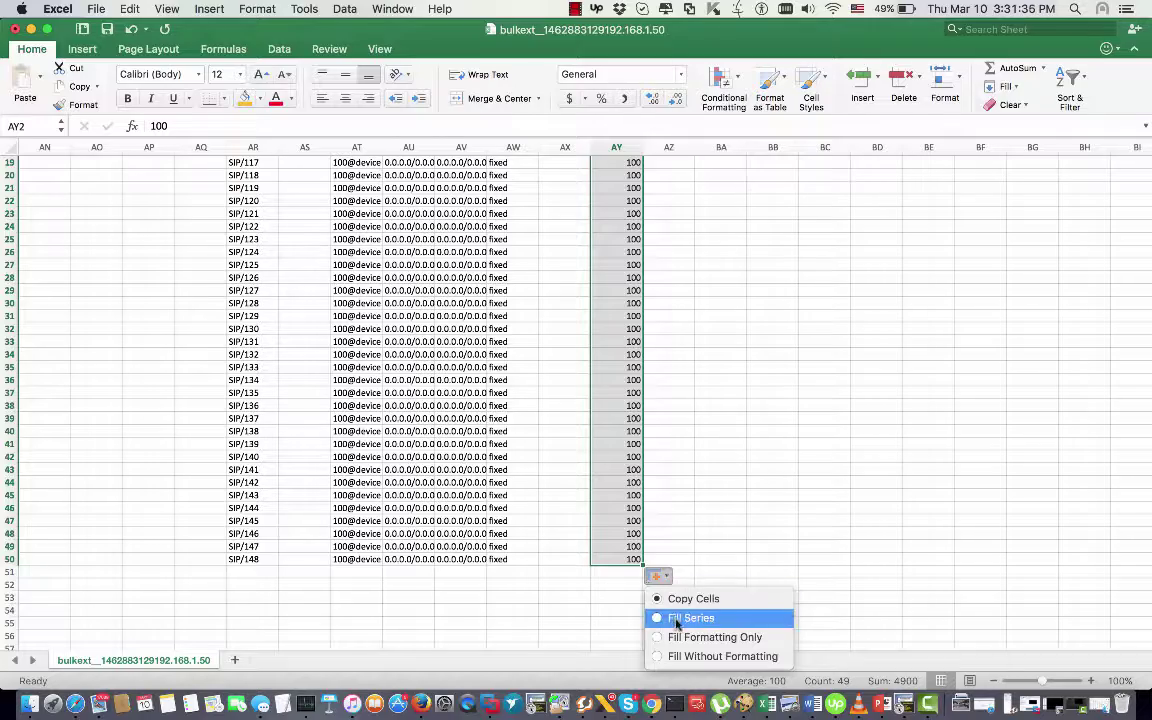
left_click(677, 618)
scroll(663, 391, "up", 1)
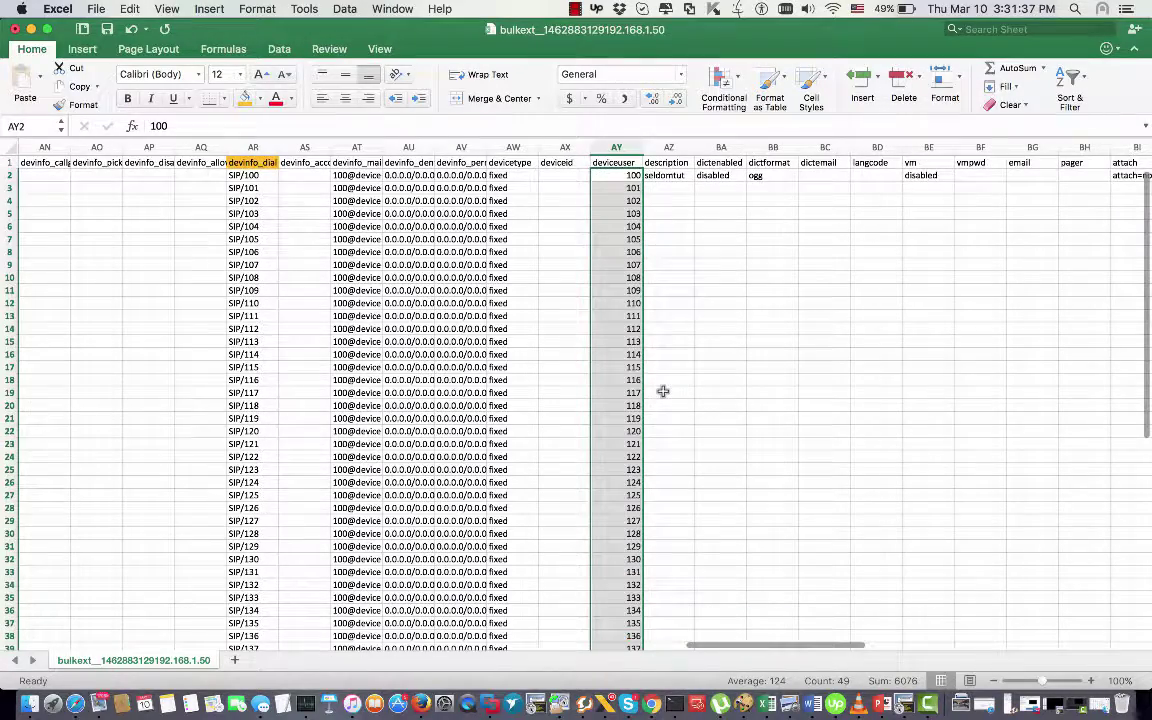
- Copy row 2's description and voicemail settings (voicemail disabled, ogg, attach=no) down every extension row
scroll(663, 391, "right", 4)
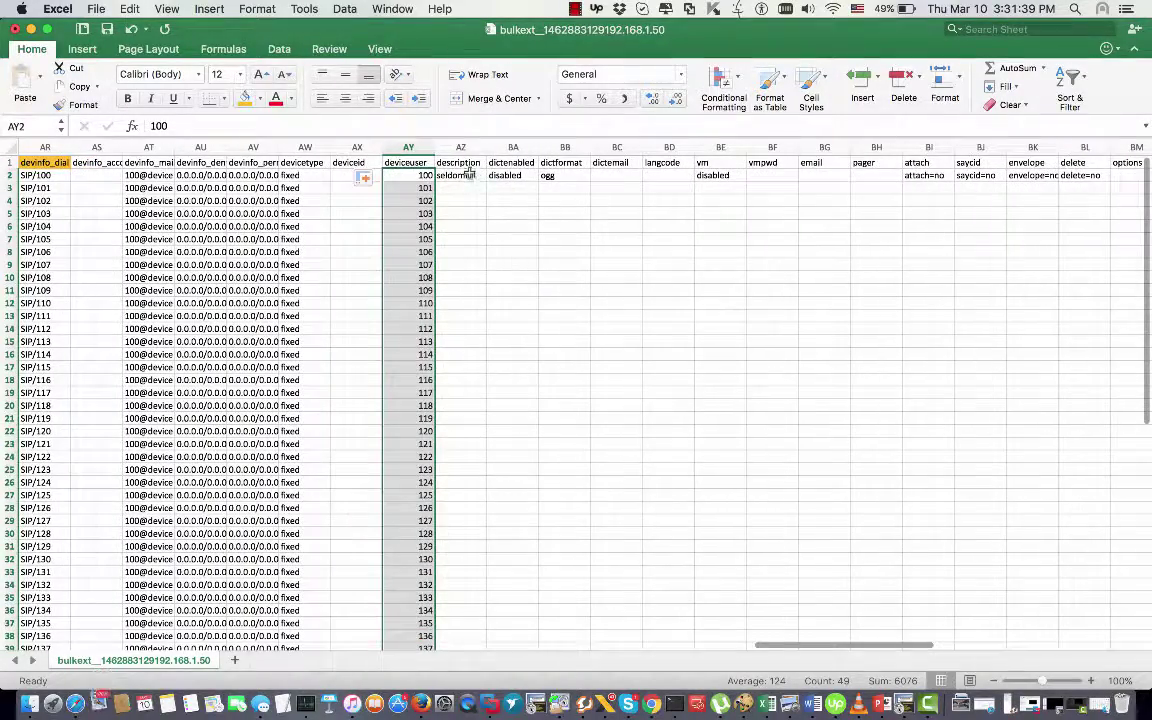
left_click_drag(469, 174, 371, 428)
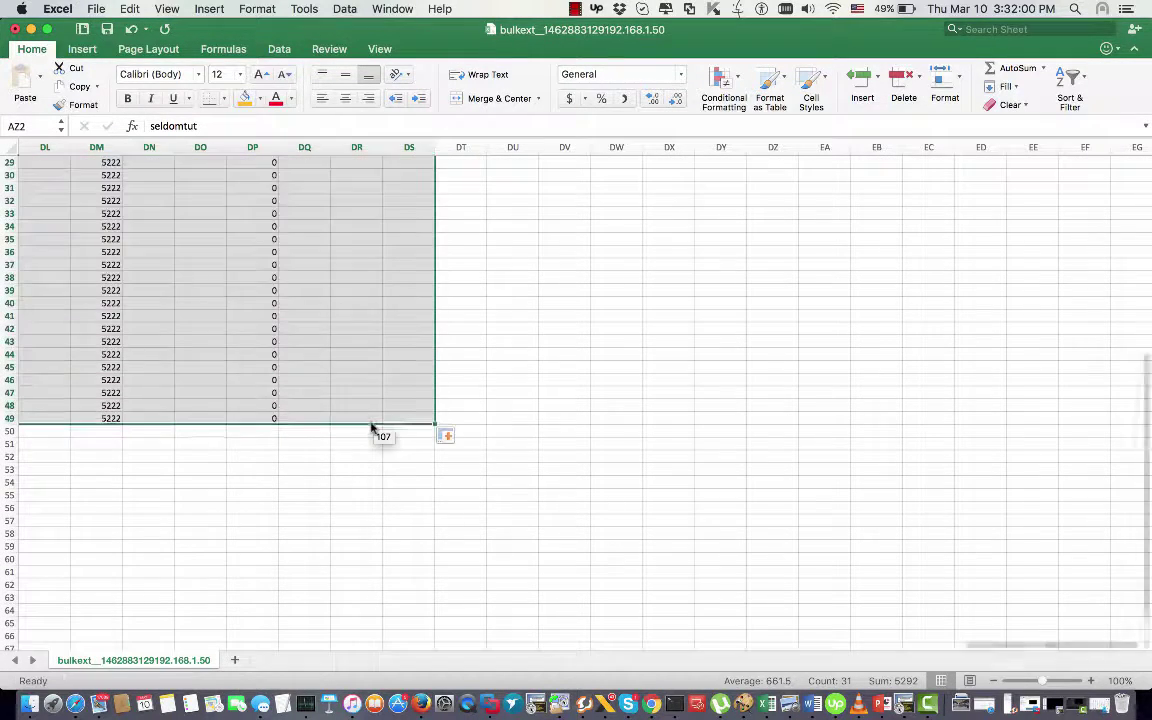
left_click(450, 435)
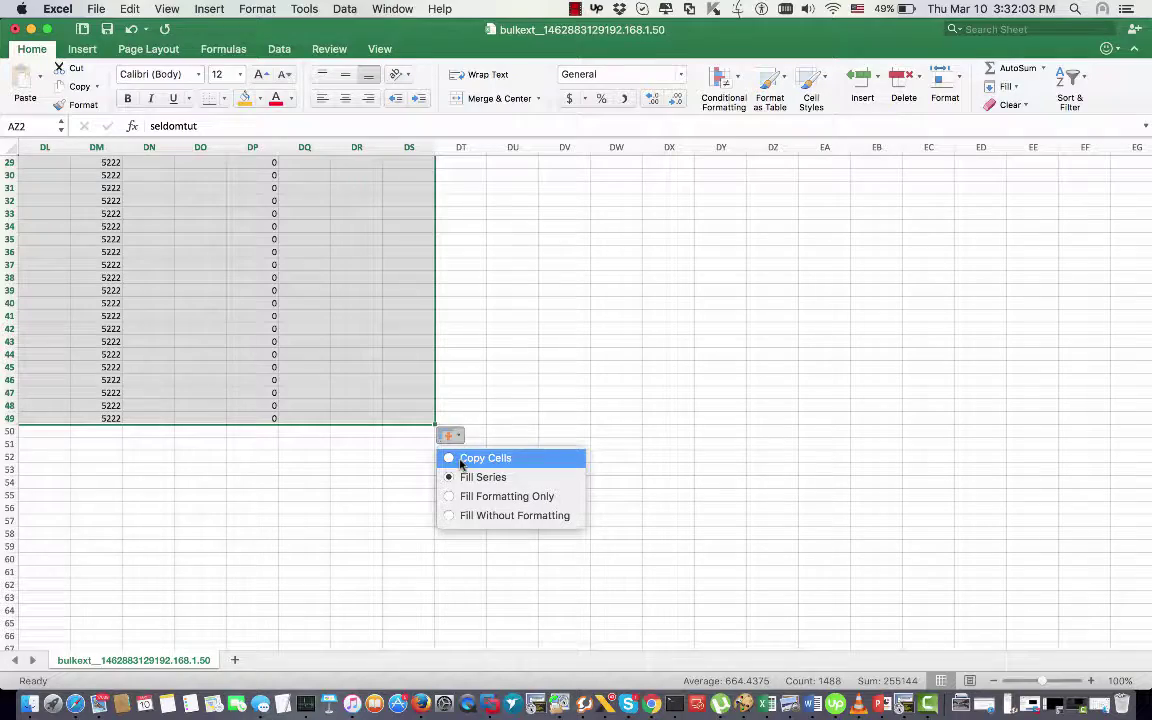
left_click(461, 462)
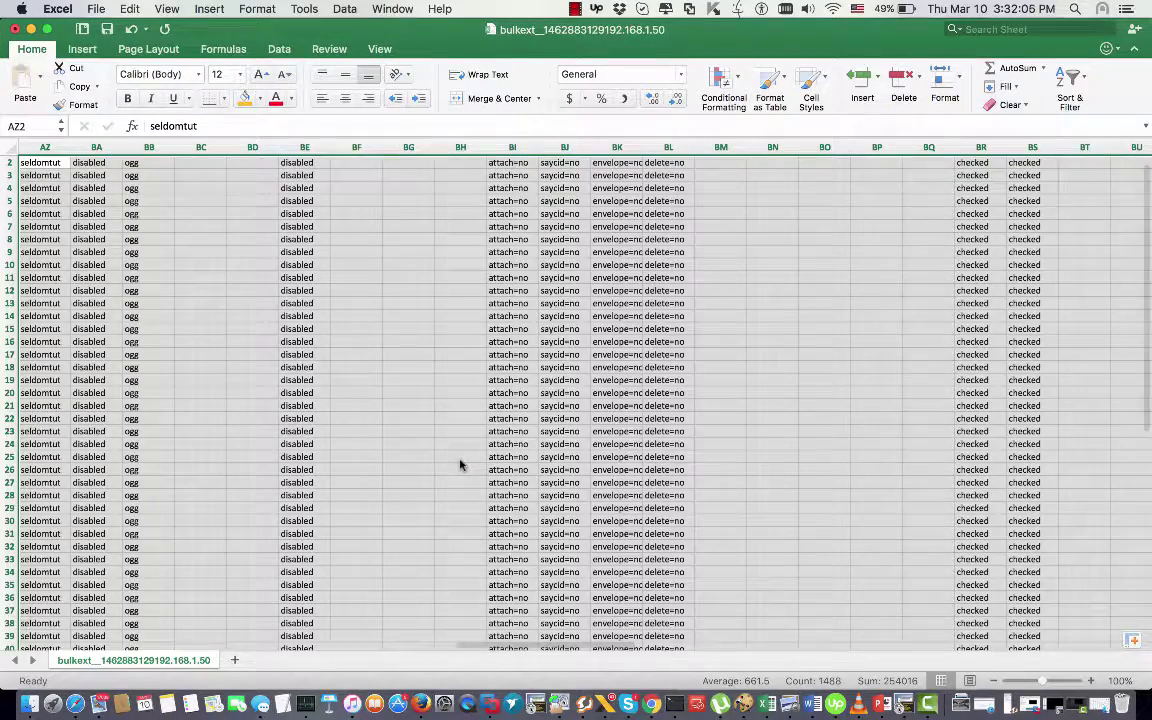
scroll(364, 344, "left", 20)
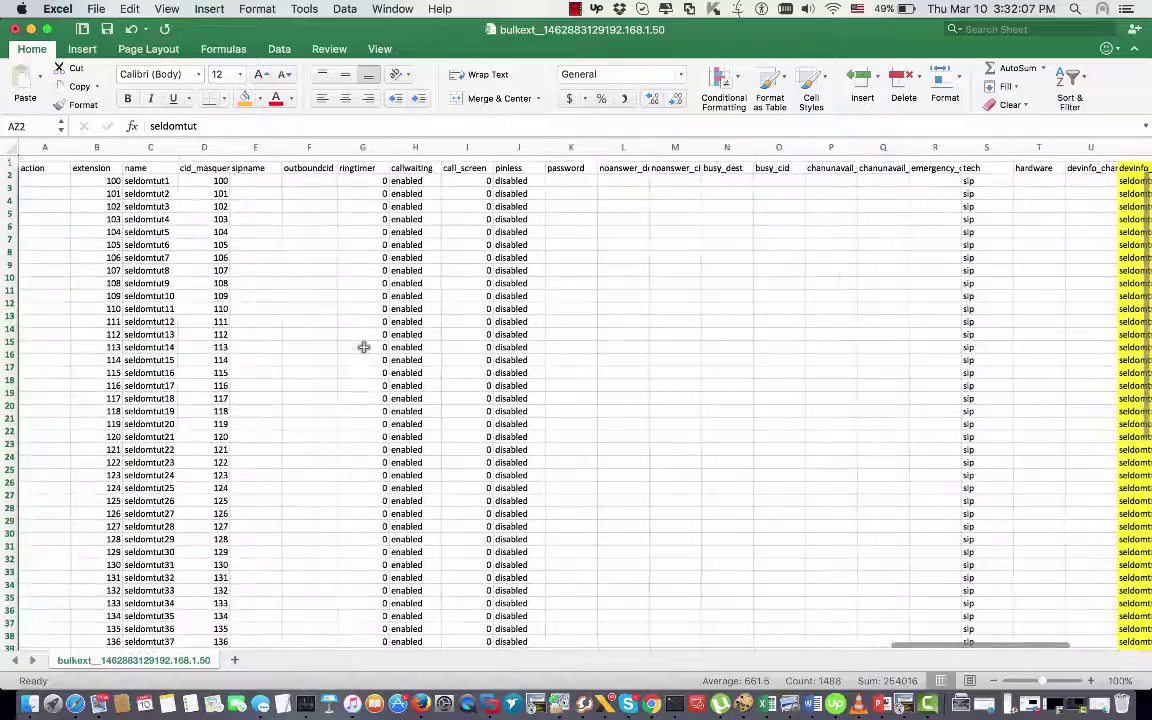
scroll(364, 347, "down", 1)
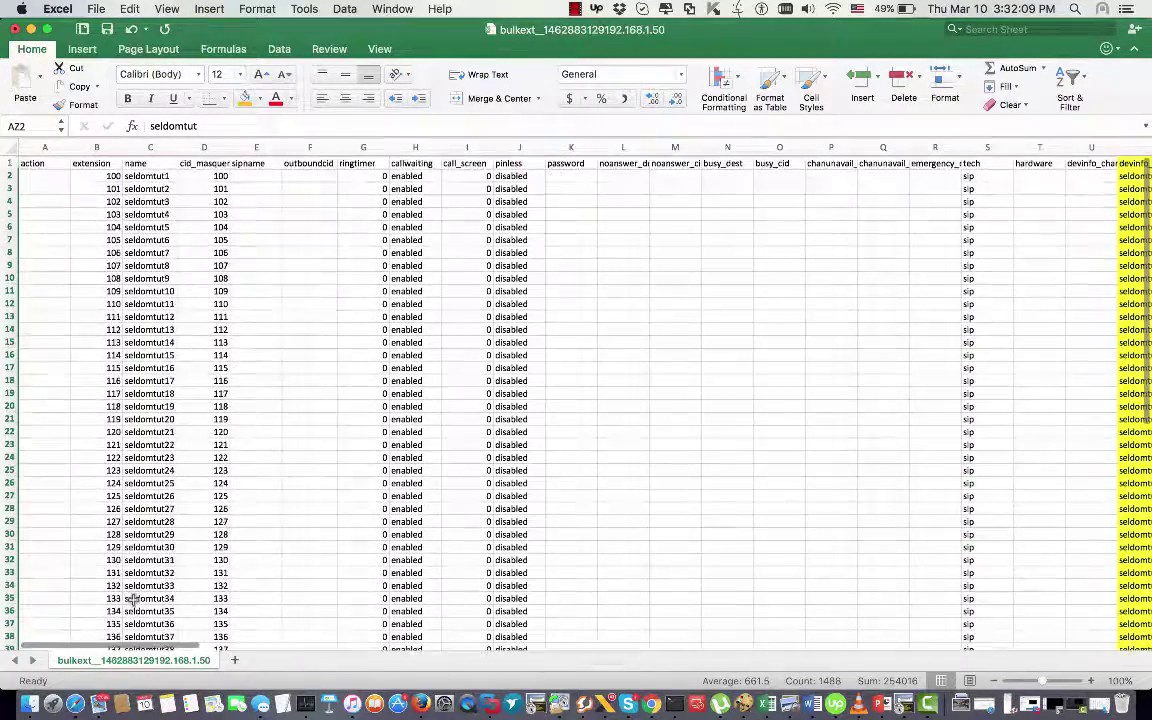
- Glance at the FreePBX Bulk Extensions page, then return to the bulkext workbook
key("super+Tab")
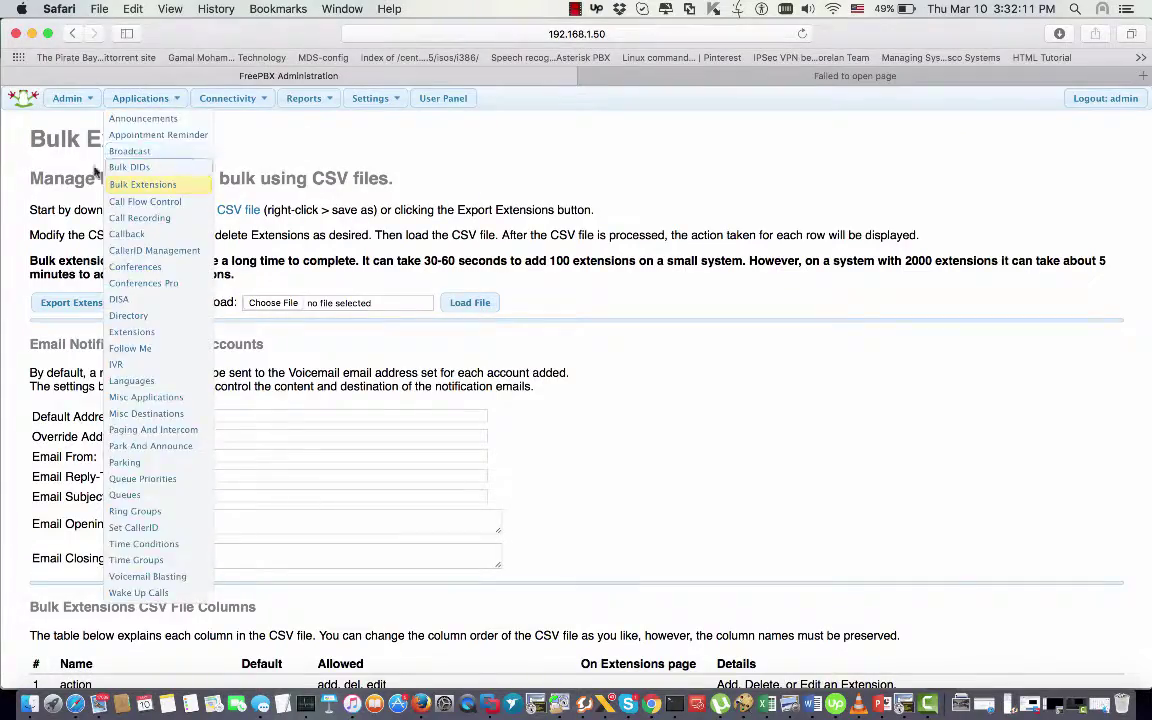
left_click_drag(43, 178, 137, 195)
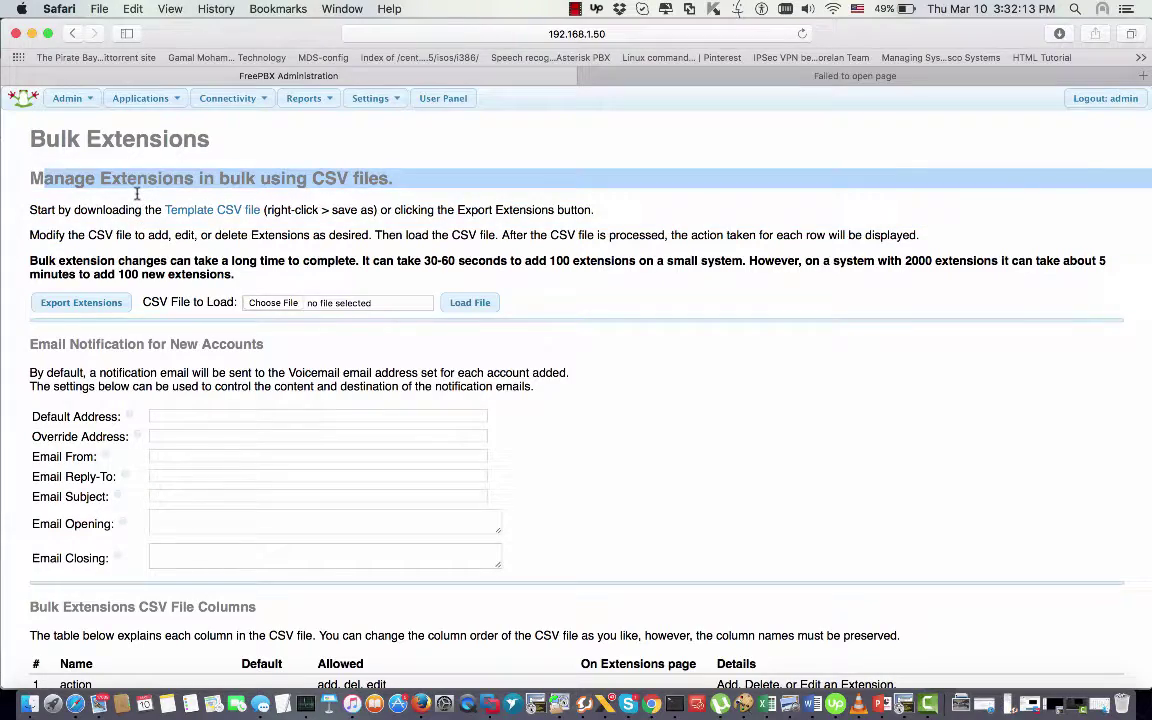
right_click(768, 706)
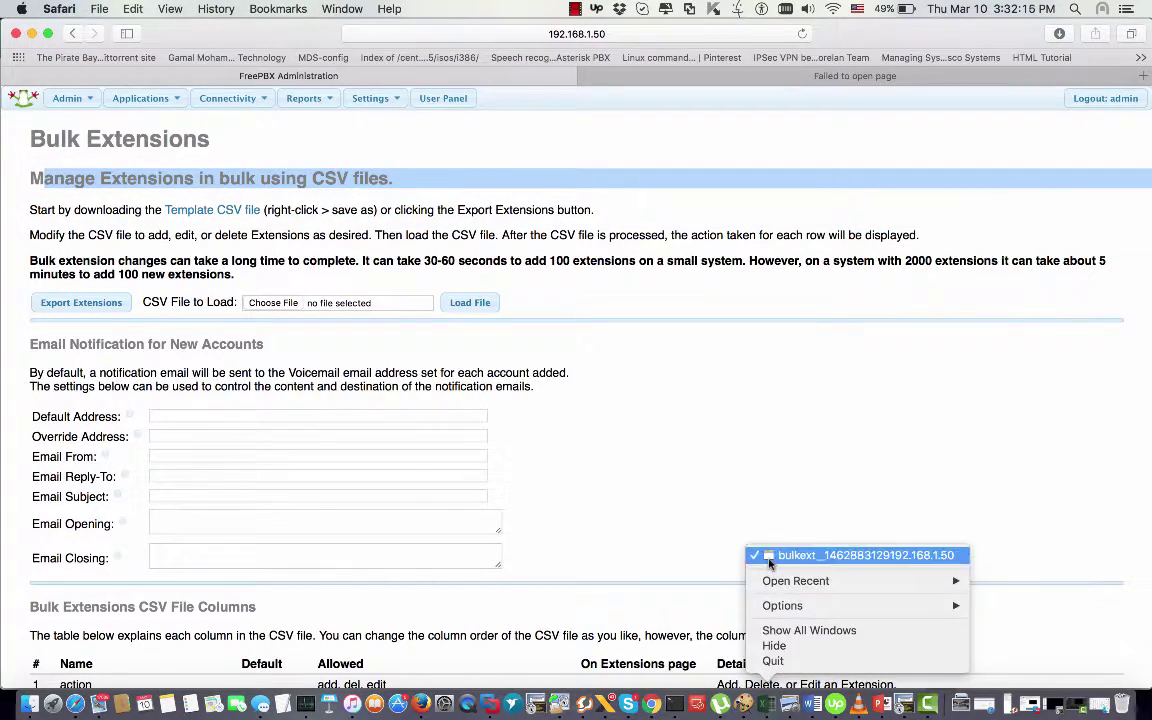
left_click(830, 479)
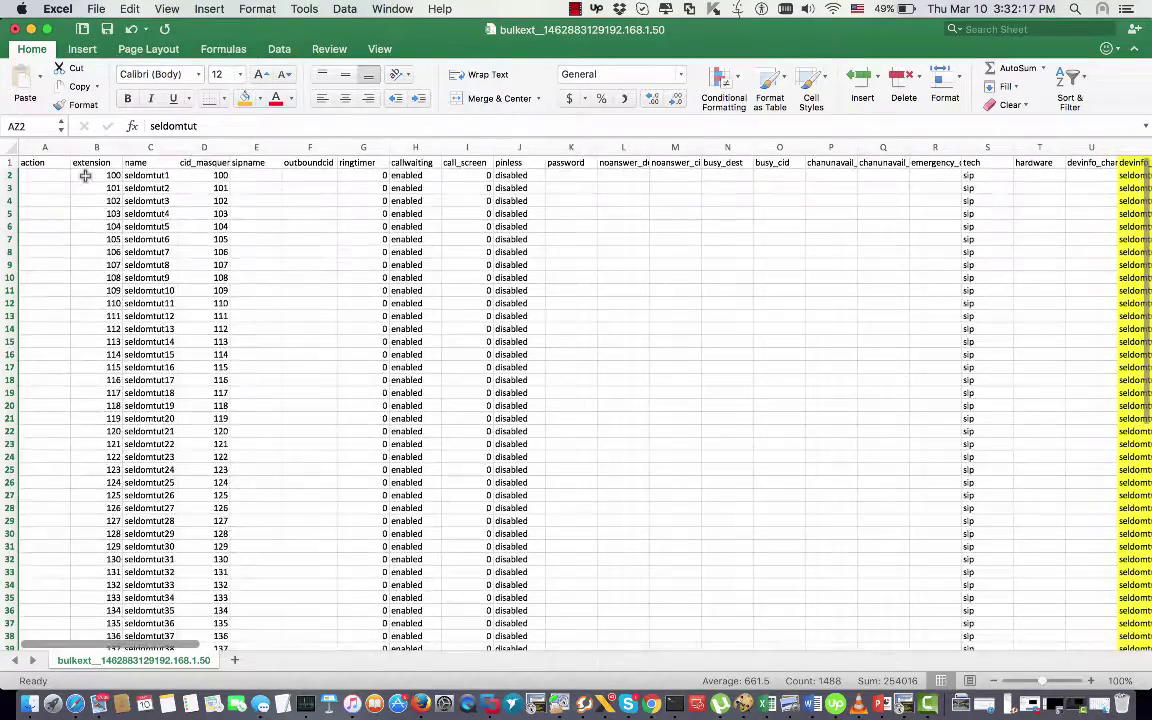
- Clear the contents of rows 51 to 73 below the last extension row
left_click(85, 173)
mouse_move(103, 268)
left_mouse_down()
mouse_move(110, 660)
mouse_move(98, 100)
mouse_move(103, 213)
mouse_move(113, 128)
mouse_move(107, 290)
left_mouse_up()
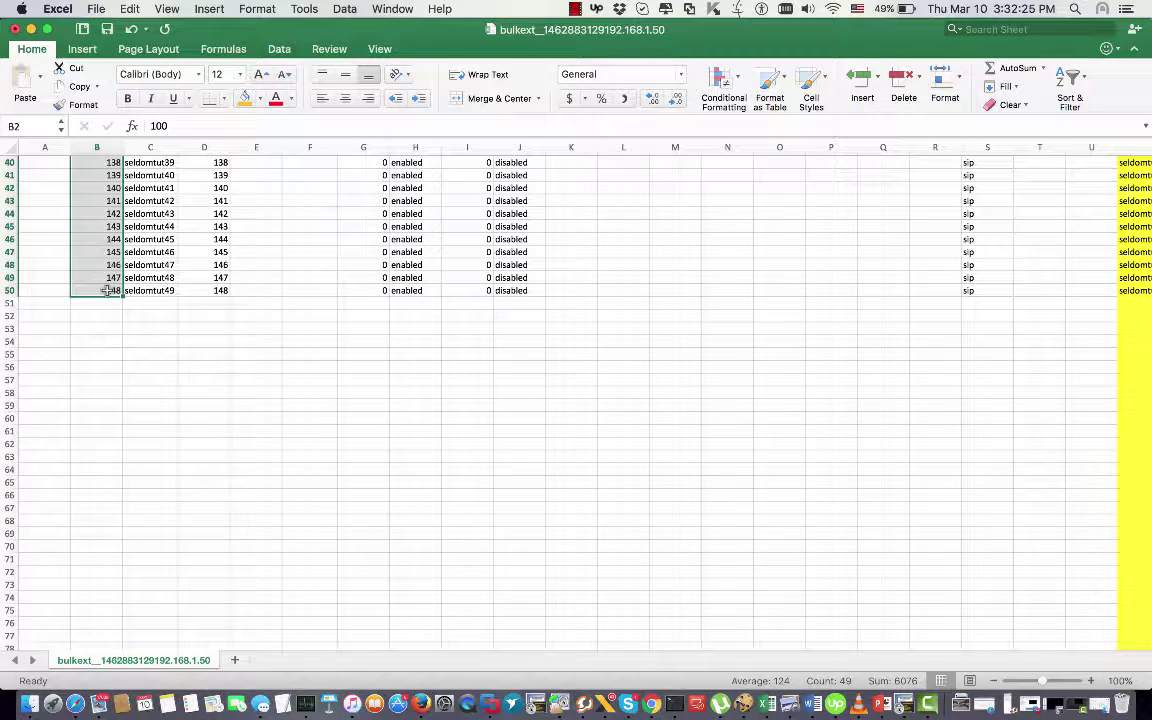
left_click_drag(9, 303, 116, 585)
right_click(247, 457)
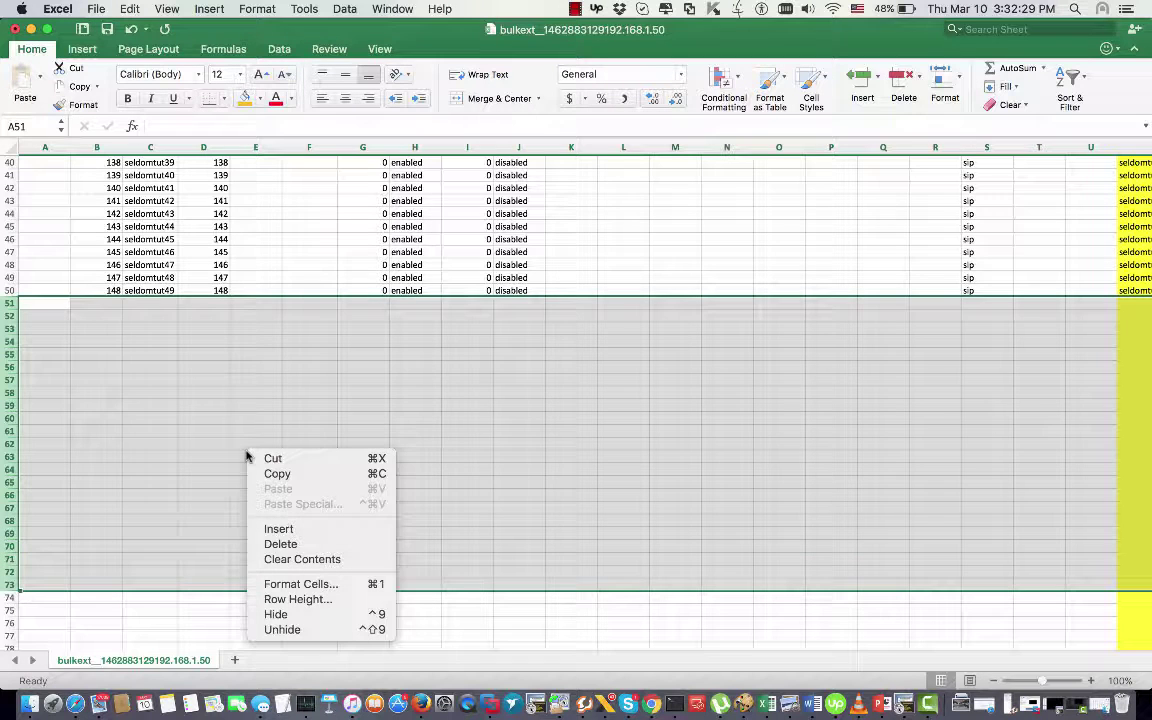
left_click(267, 560)
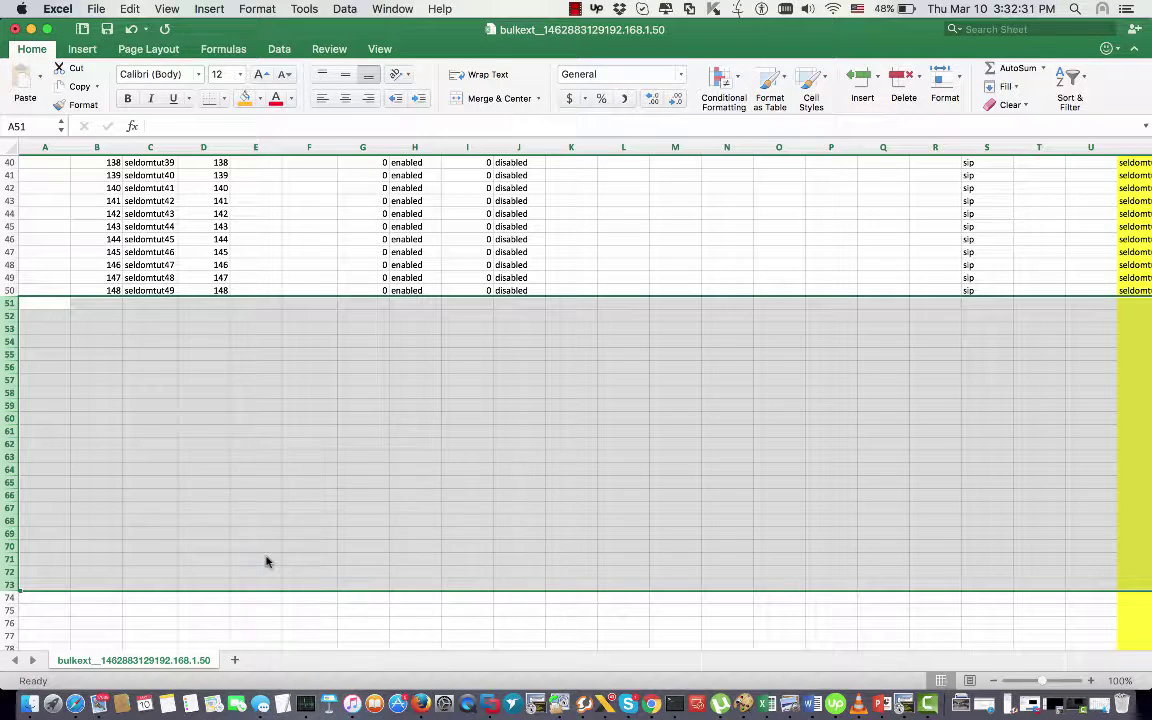
- Select the entire sheet and bring up its fill colour choices
key("super+a")
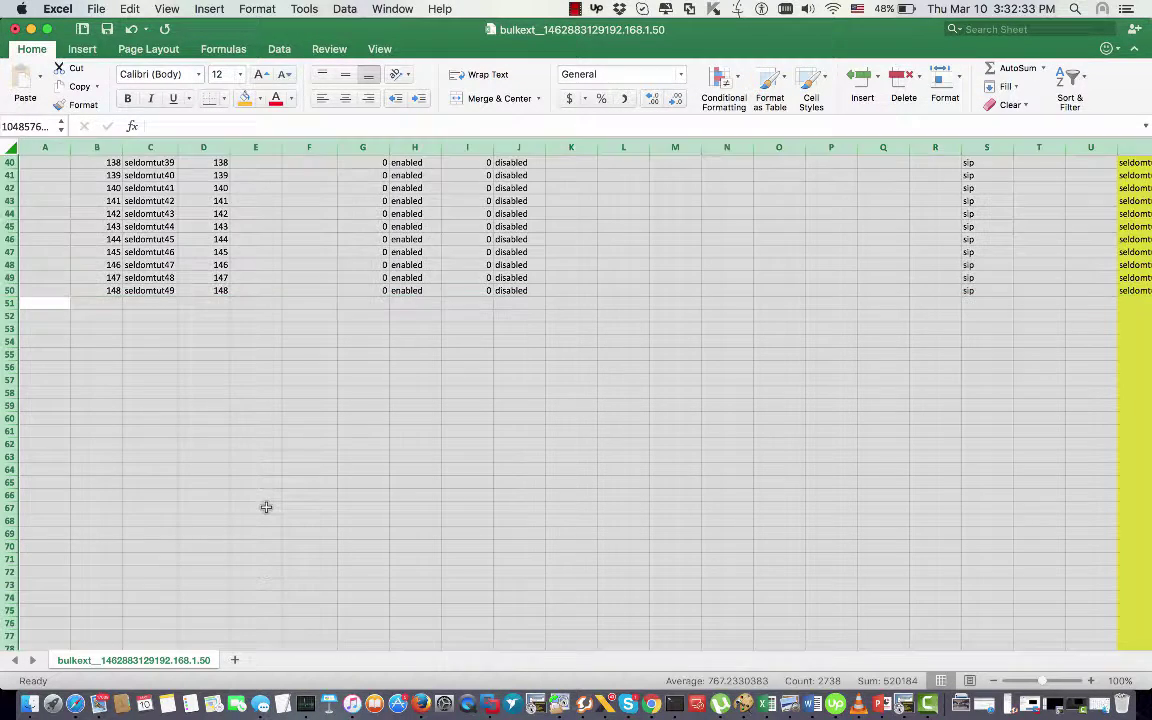
scroll(364, 272, "up", 10)
scroll(364, 272, "right", 5)
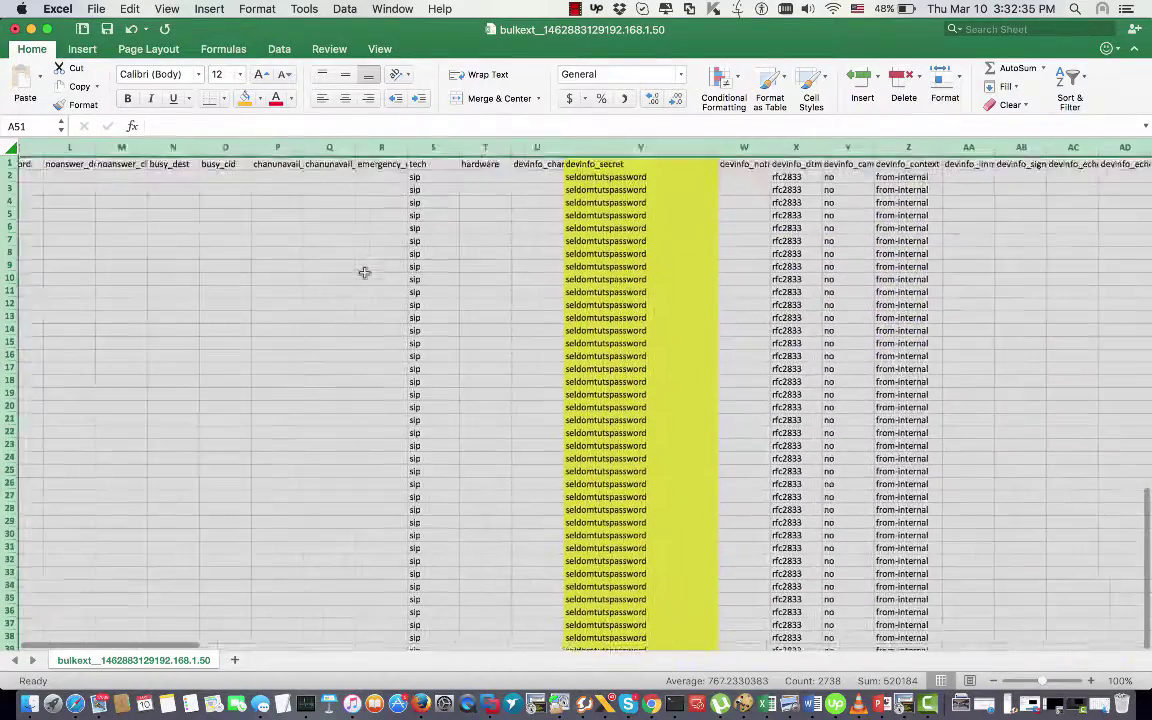
left_click(259, 98)
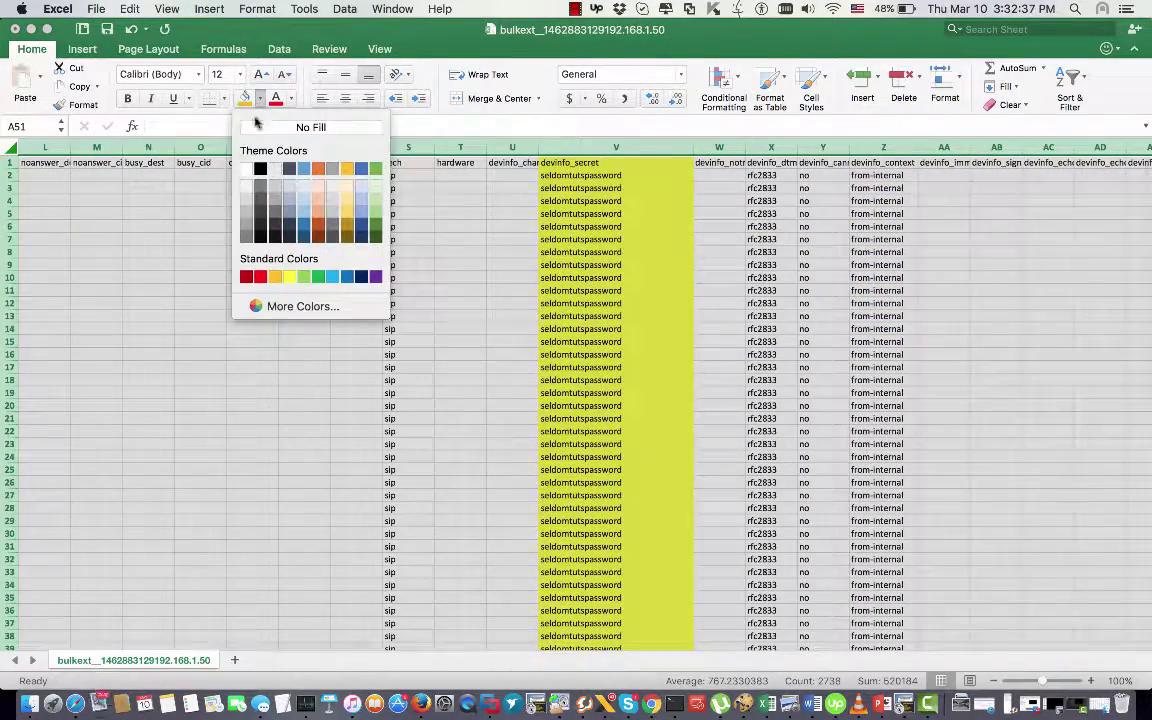
- Remove the yellow fill from the whole sheet and scroll across the columns to review the data
left_click(294, 131)
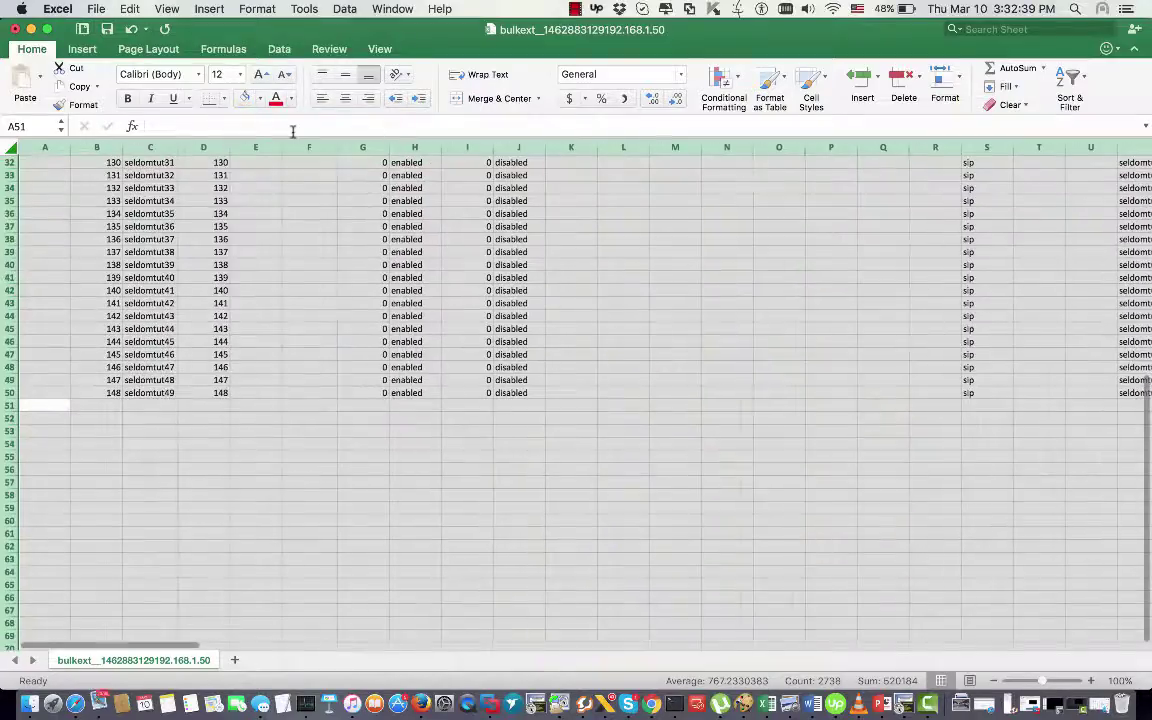
scroll(286, 272, "up", 10)
scroll(286, 272, "right", 15)
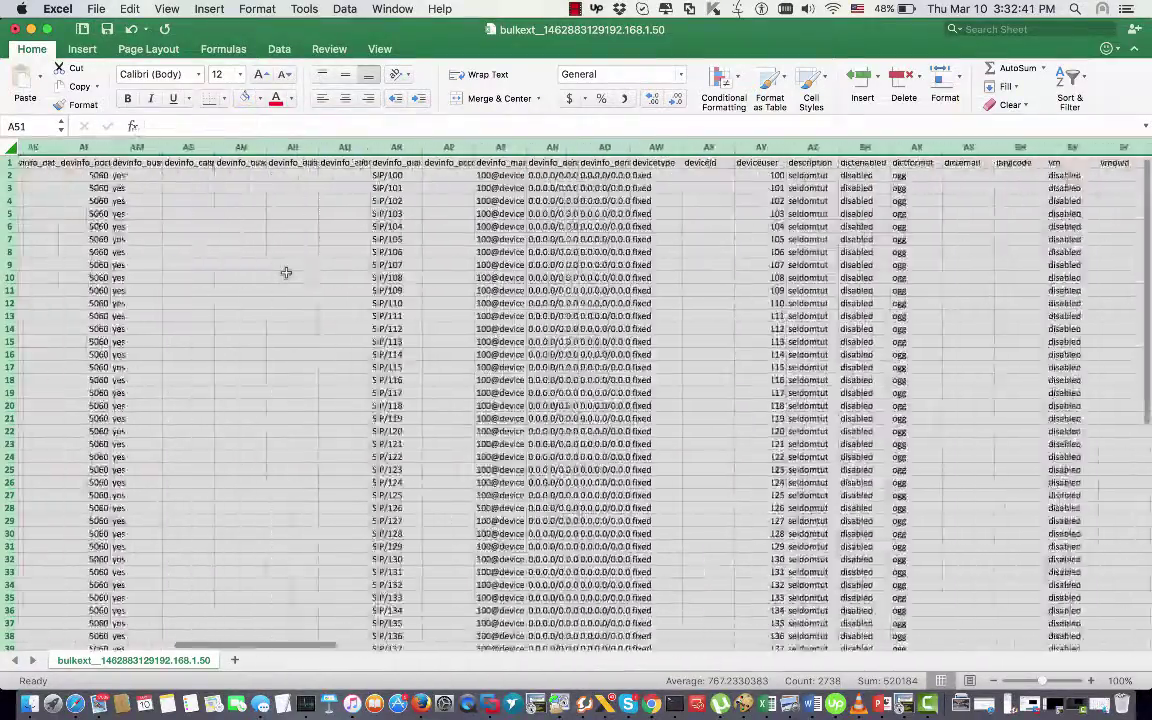
scroll(286, 272, "right", 2)
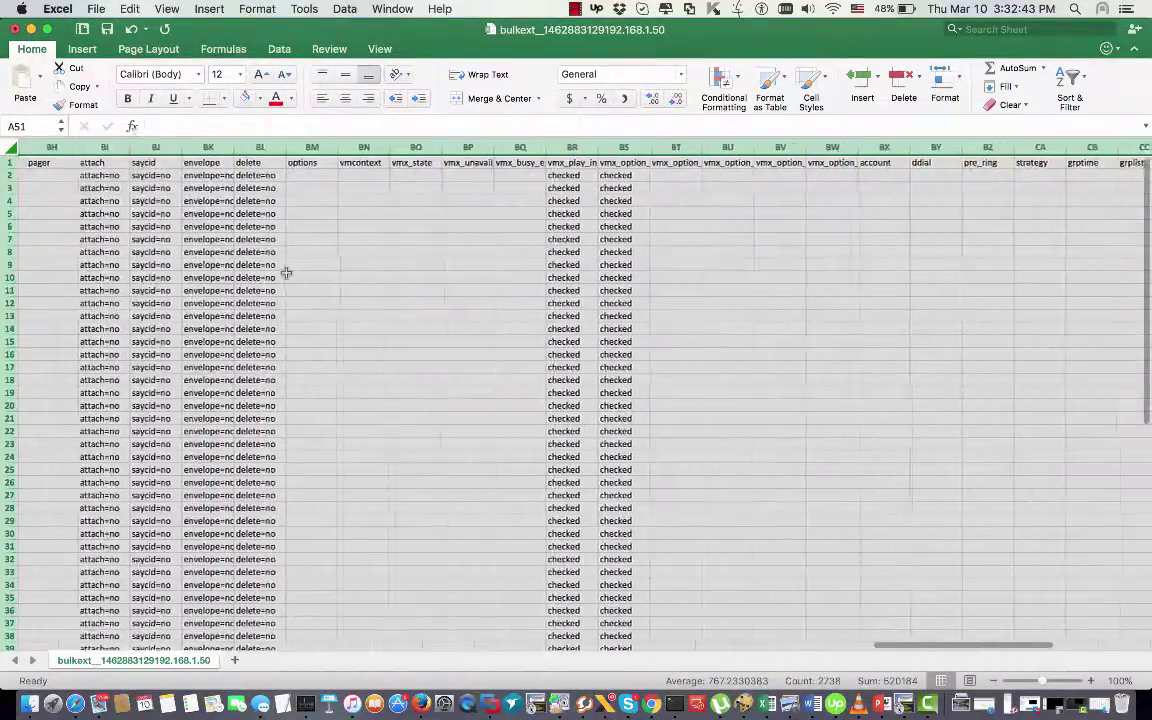
scroll(286, 272, "right", 6)
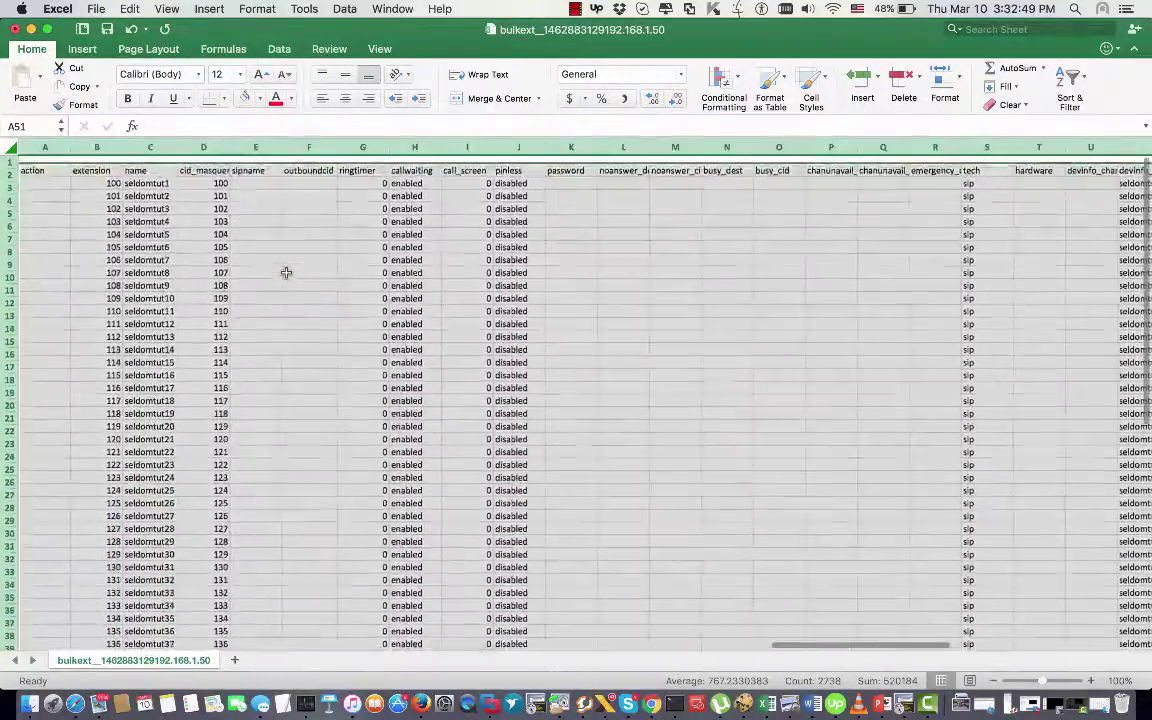
left_click(245, 197)
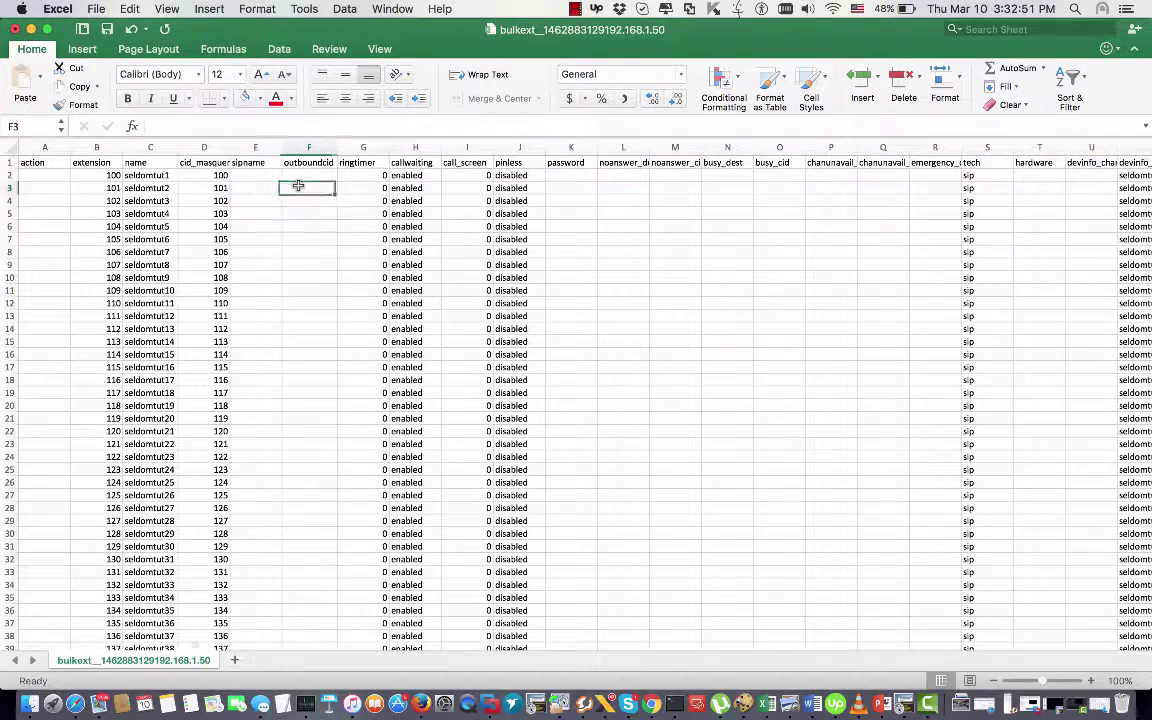
scroll(509, 220, "right", 20)
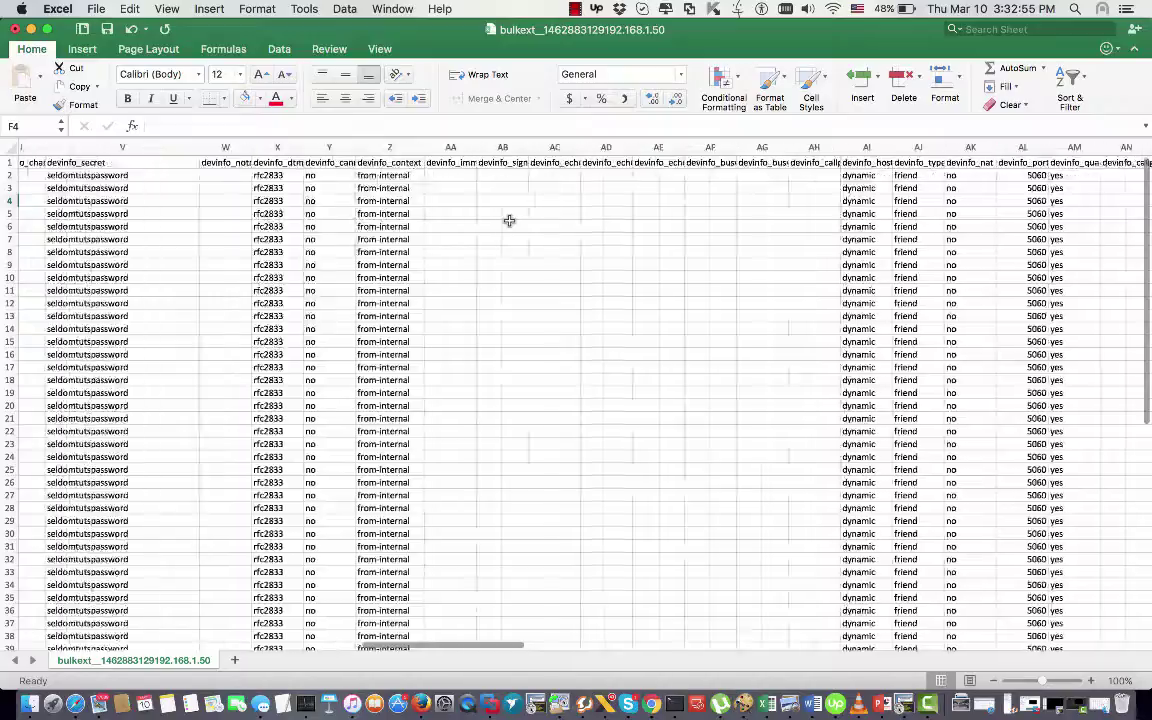
scroll(509, 220, "right", 15)
scroll(509, 220, "left", 20)
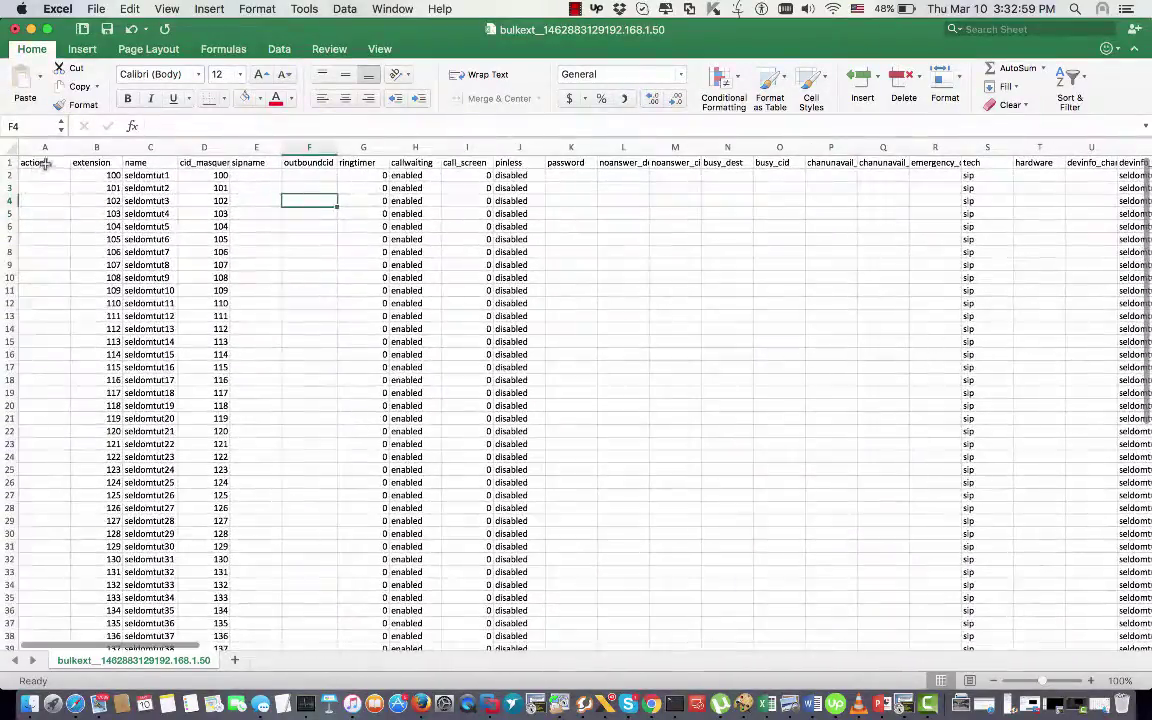
- Fill the action header cell A1 dark red, then select the empty cells below it
left_click(260, 99)
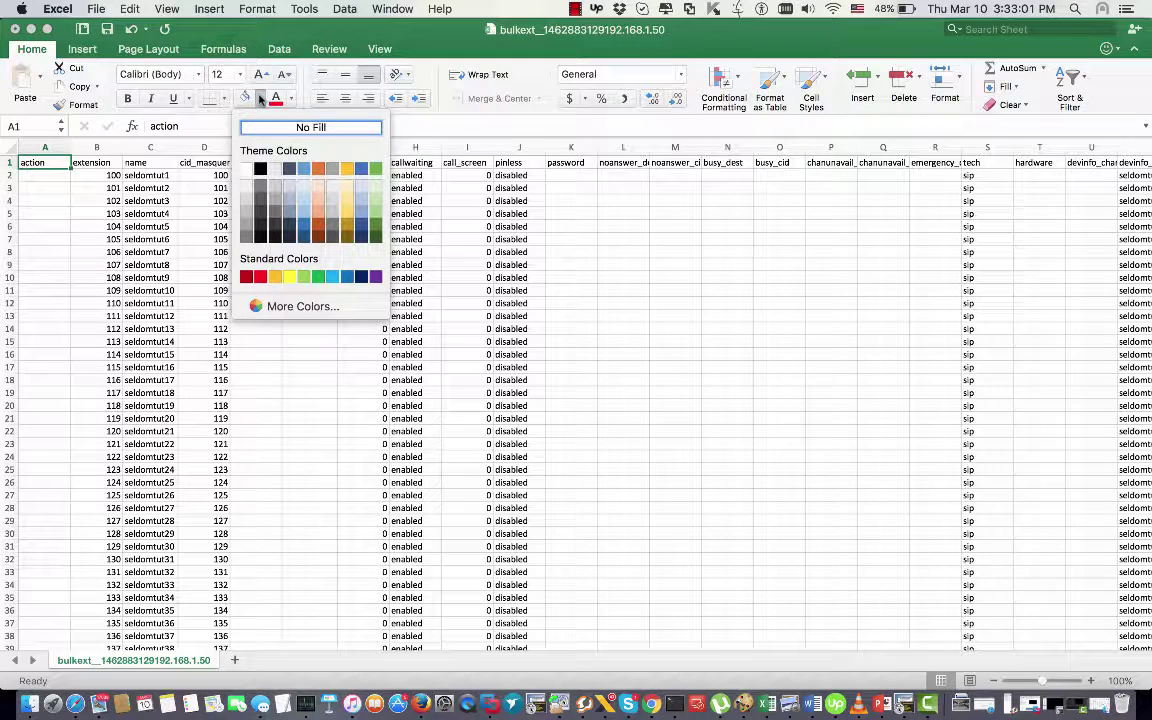
left_click(246, 277)
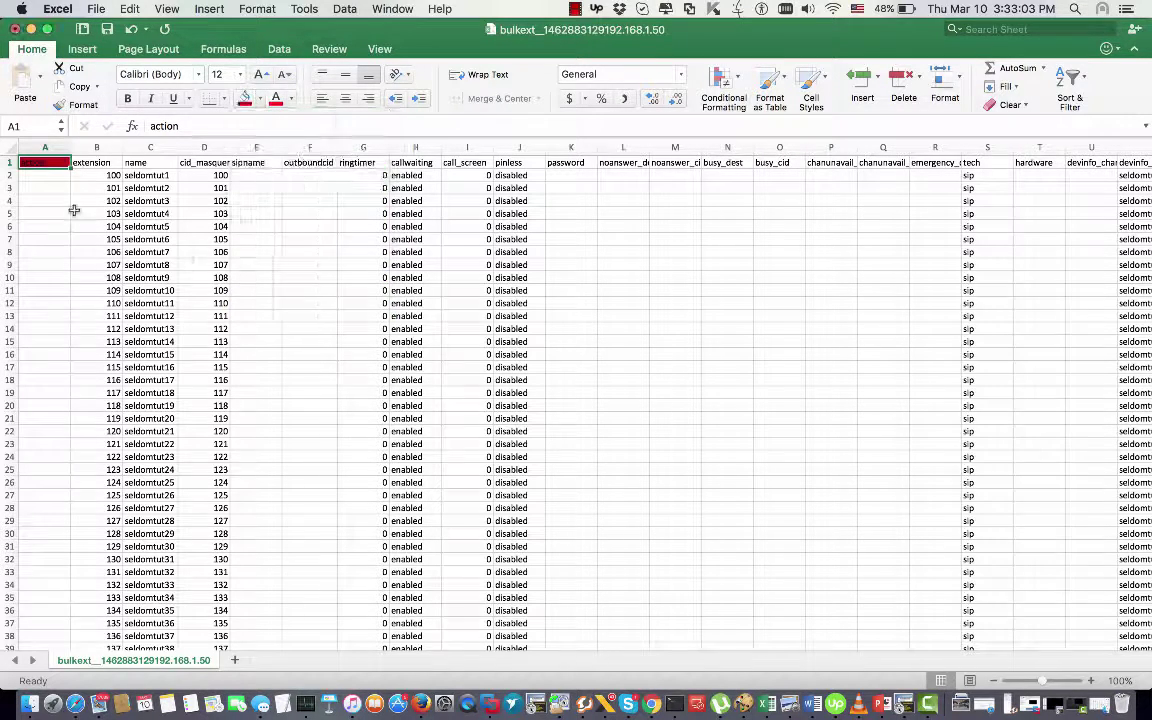
left_click_drag(51, 177, 24, 228)
left_click_drag(148, 253, 465, 468)
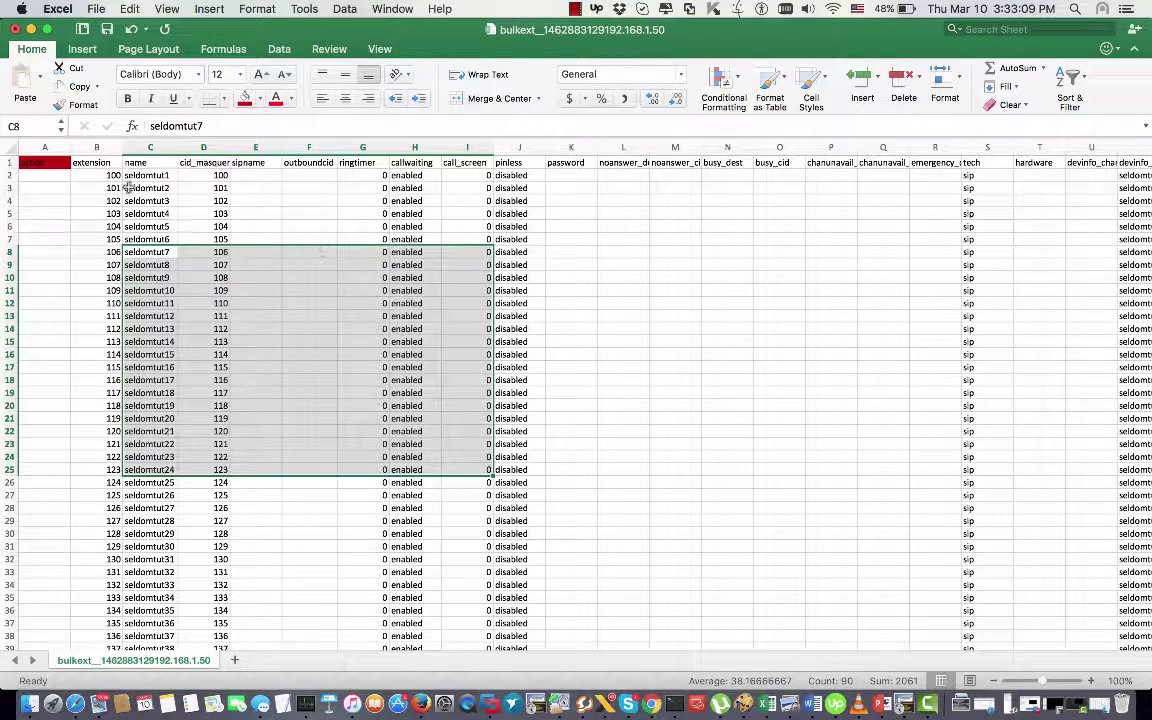
- Copy 'add' down the action column to row 50 and give A2–A50 a white fill
double_click(56, 174)
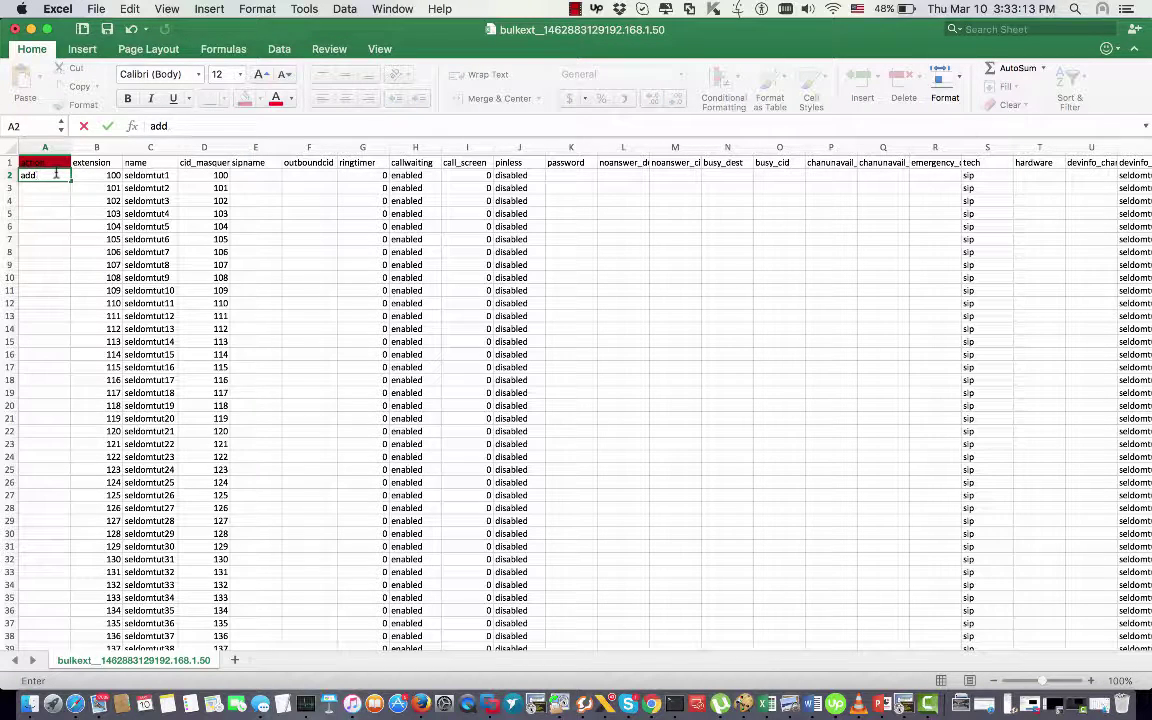
key("Escape")
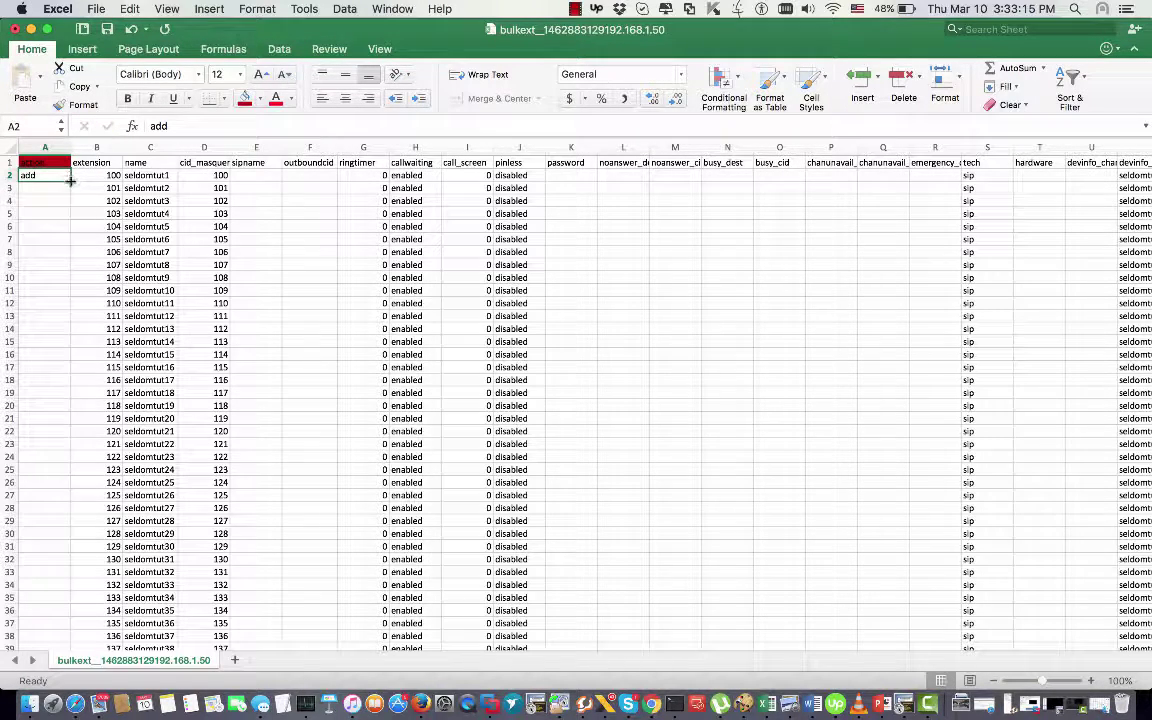
left_click_drag(70, 180, 70, 224)
scroll(67, 220, "up", 12)
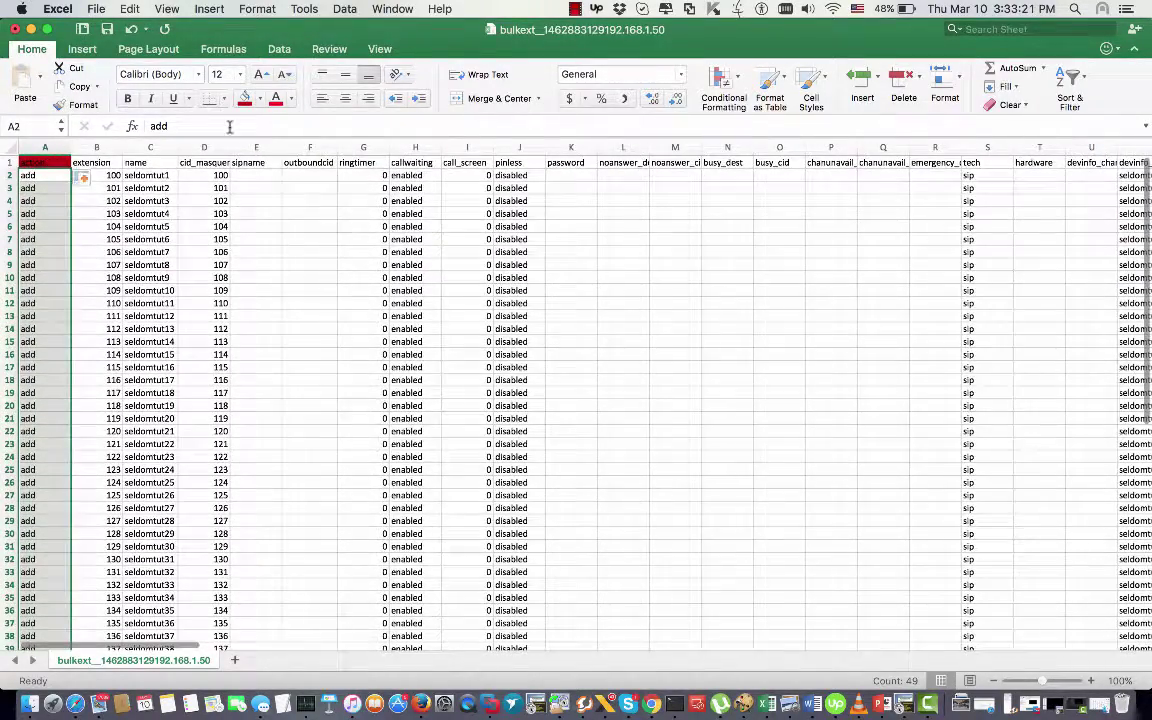
left_click(259, 98)
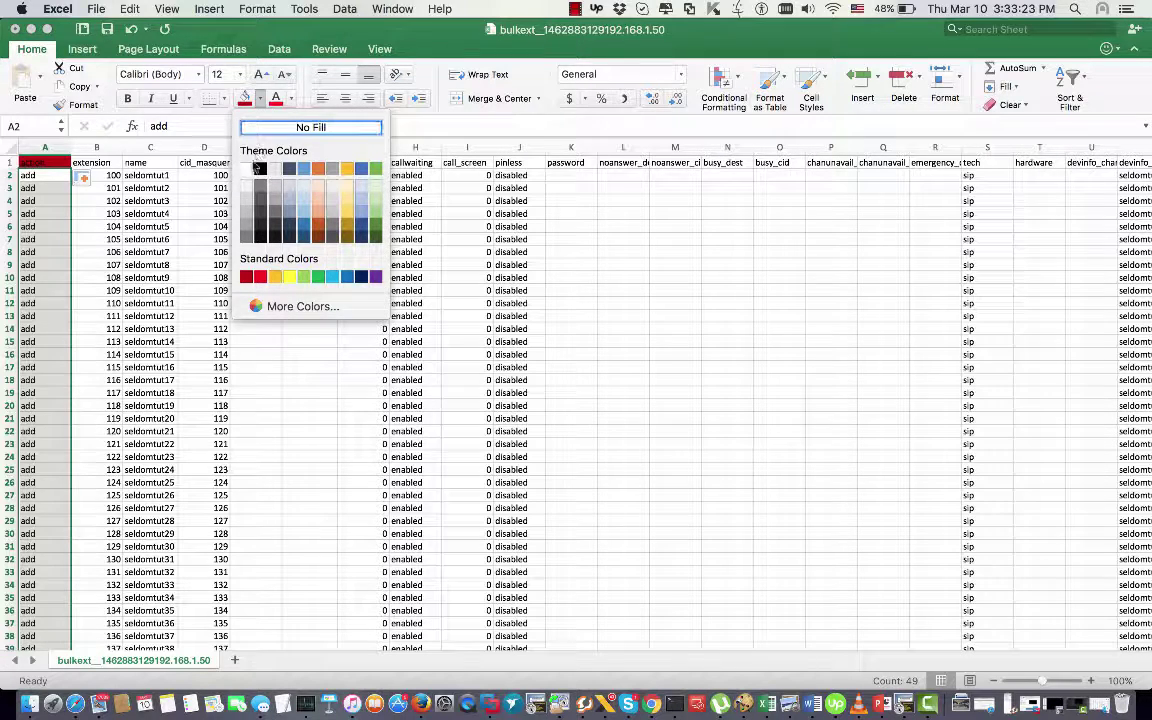
left_click(245, 172)
- Set the action header cell A1 to No Fill
left_click(45, 162)
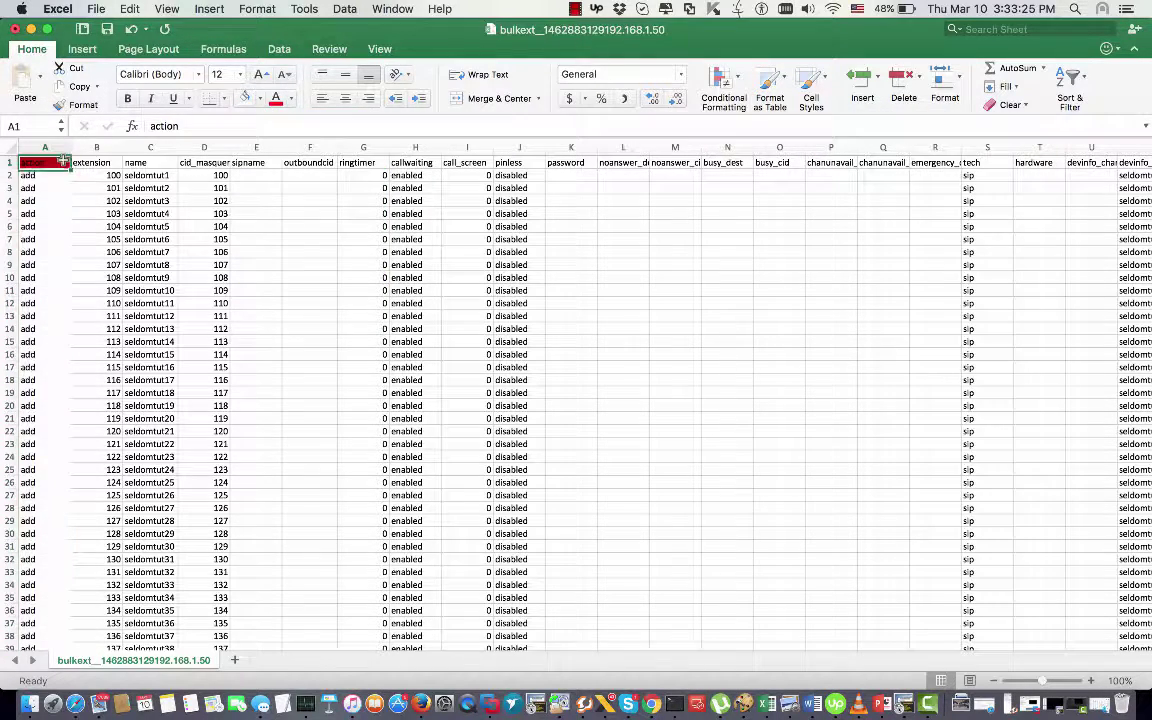
left_click(245, 97)
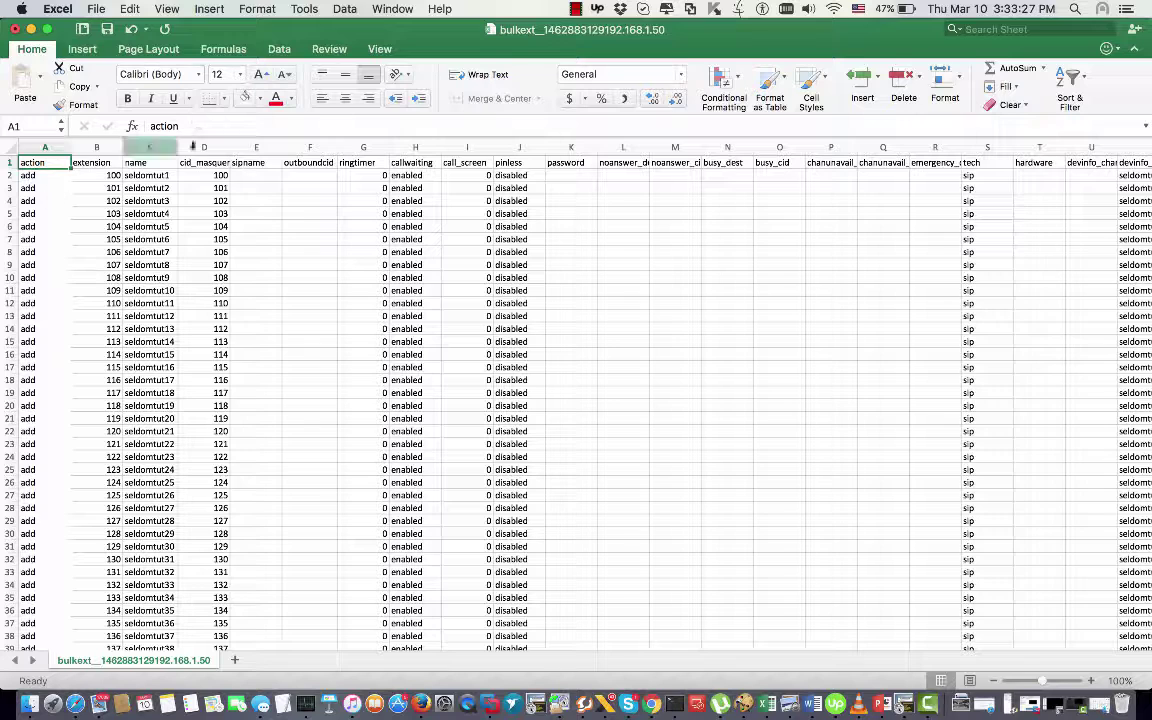
left_click(258, 100)
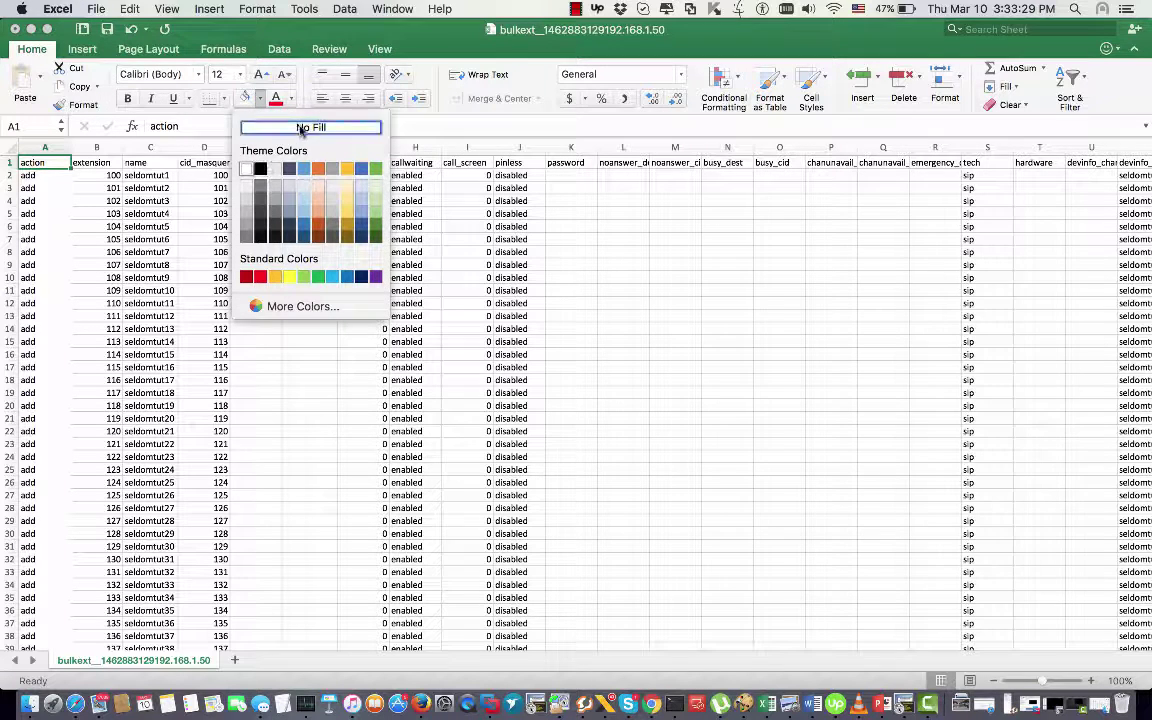
left_click(300, 124)
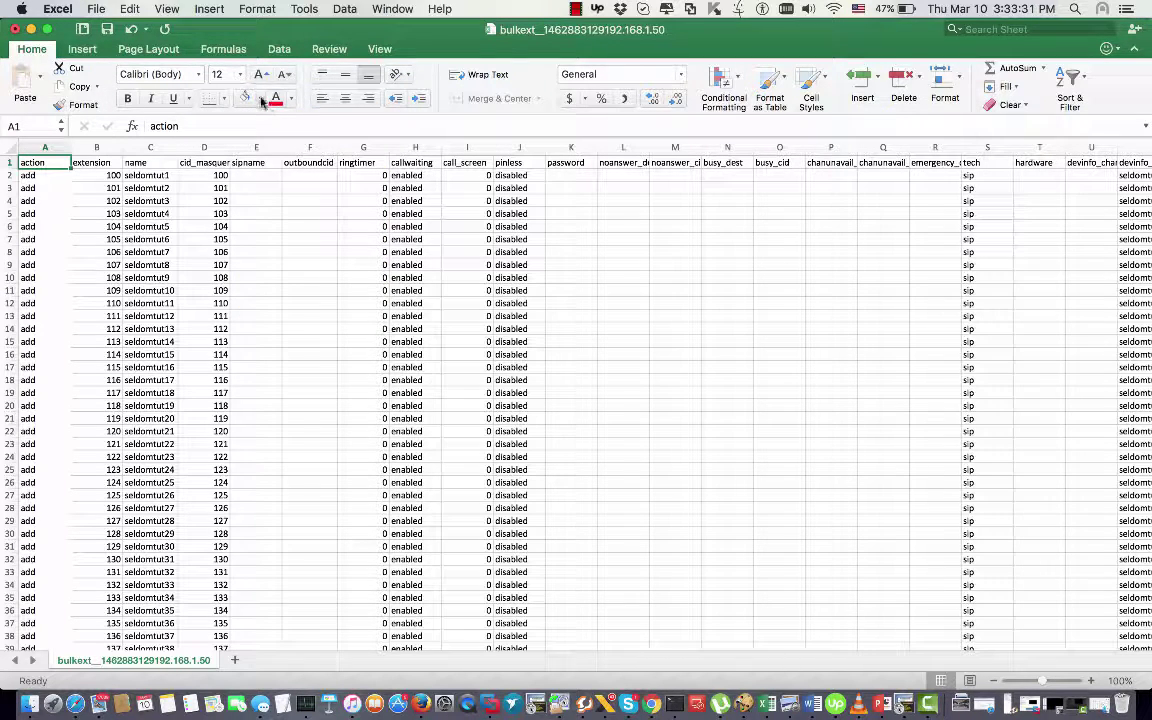
- Apply All Borders to every cell in column A
left_click(120, 188)
left_click(64, 147)
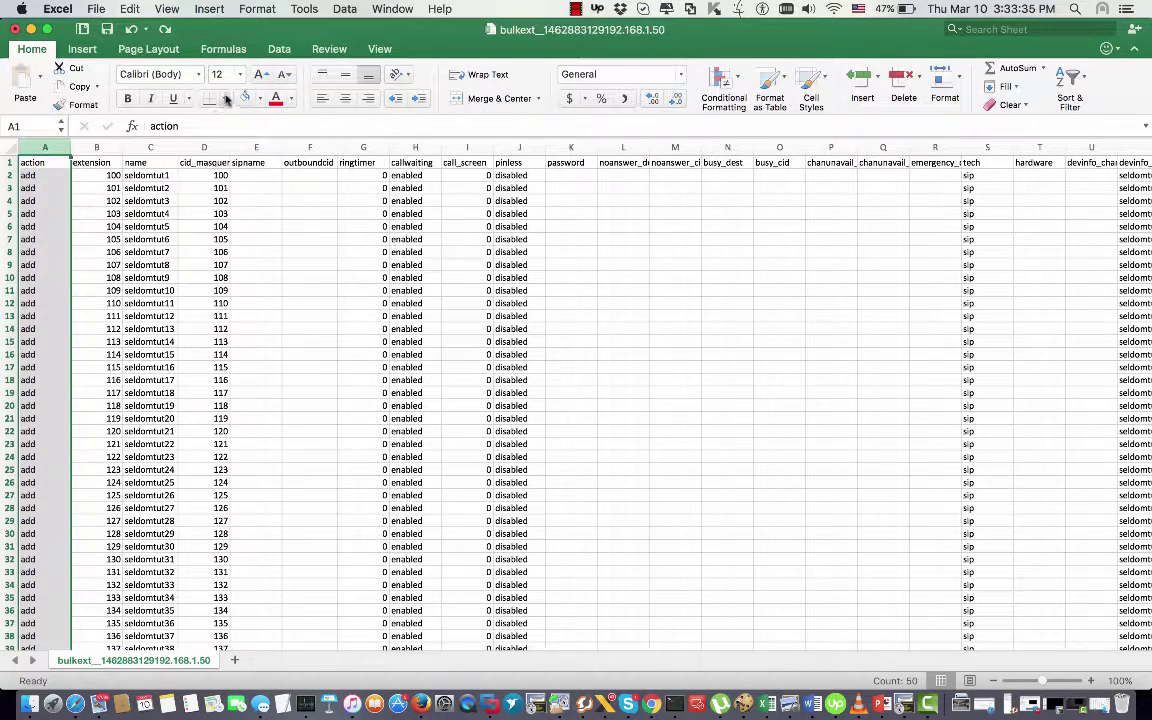
left_click(226, 100)
left_click(250, 240)
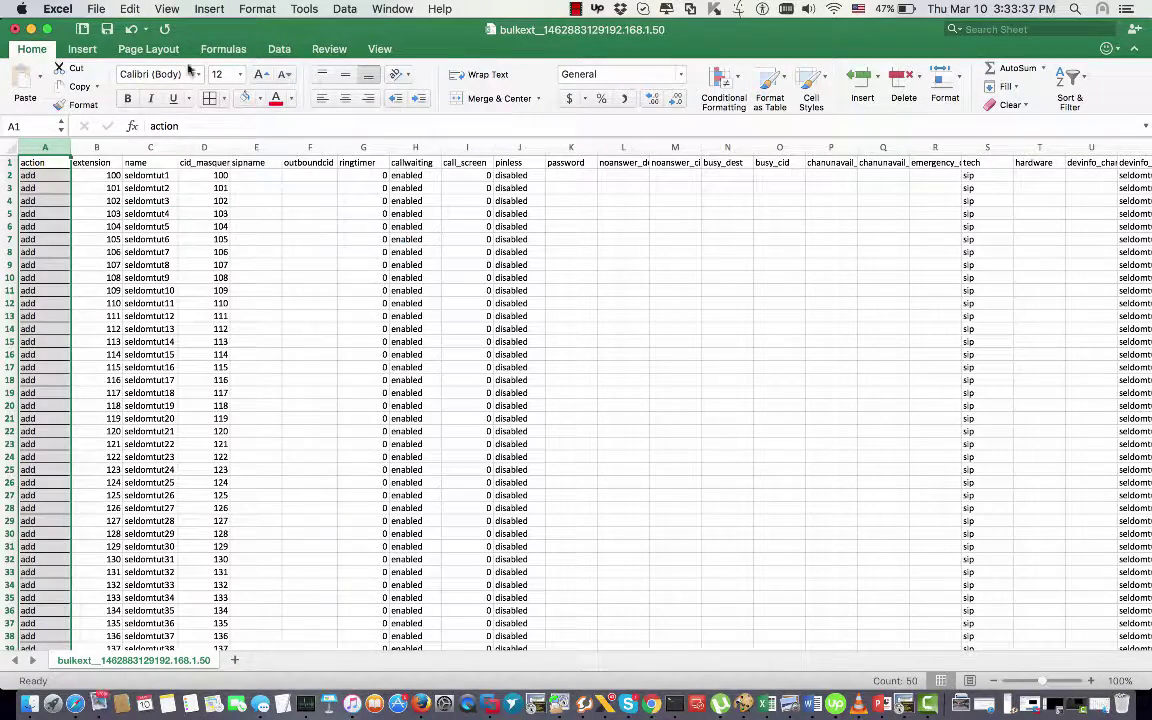
- Save the bulkext workbook, keeping CSV format, and switch to FreePBX's Bulk Extensions page
left_click(96, 9)
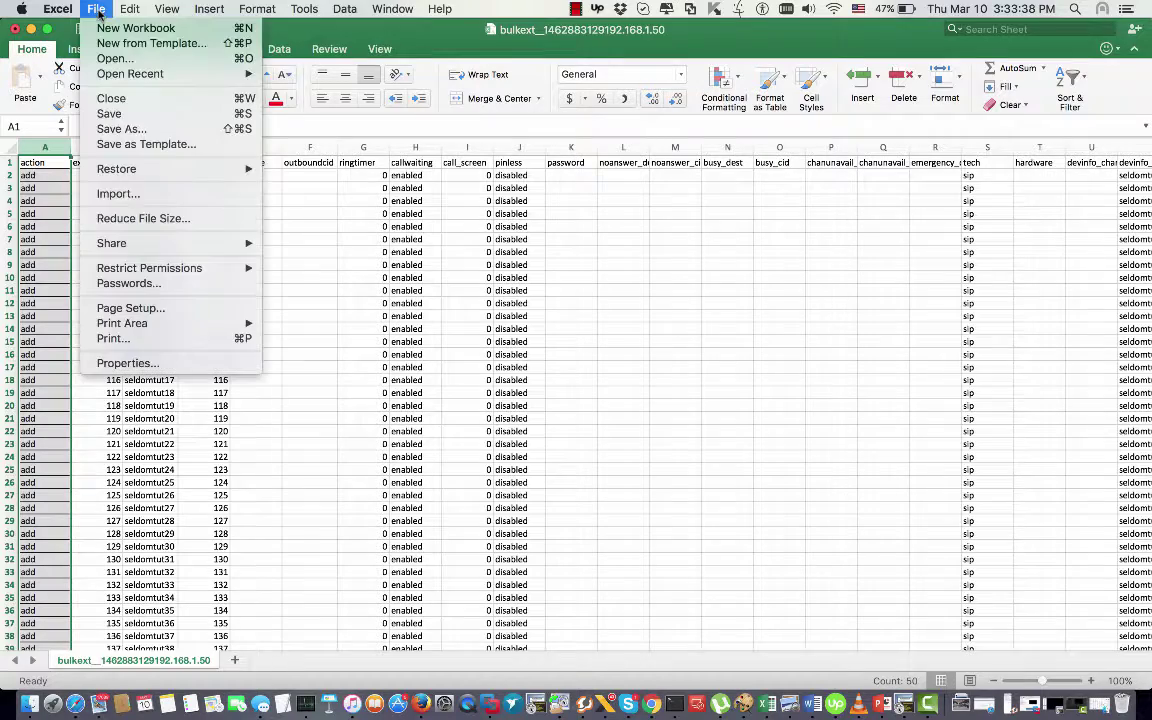
left_click(109, 114)
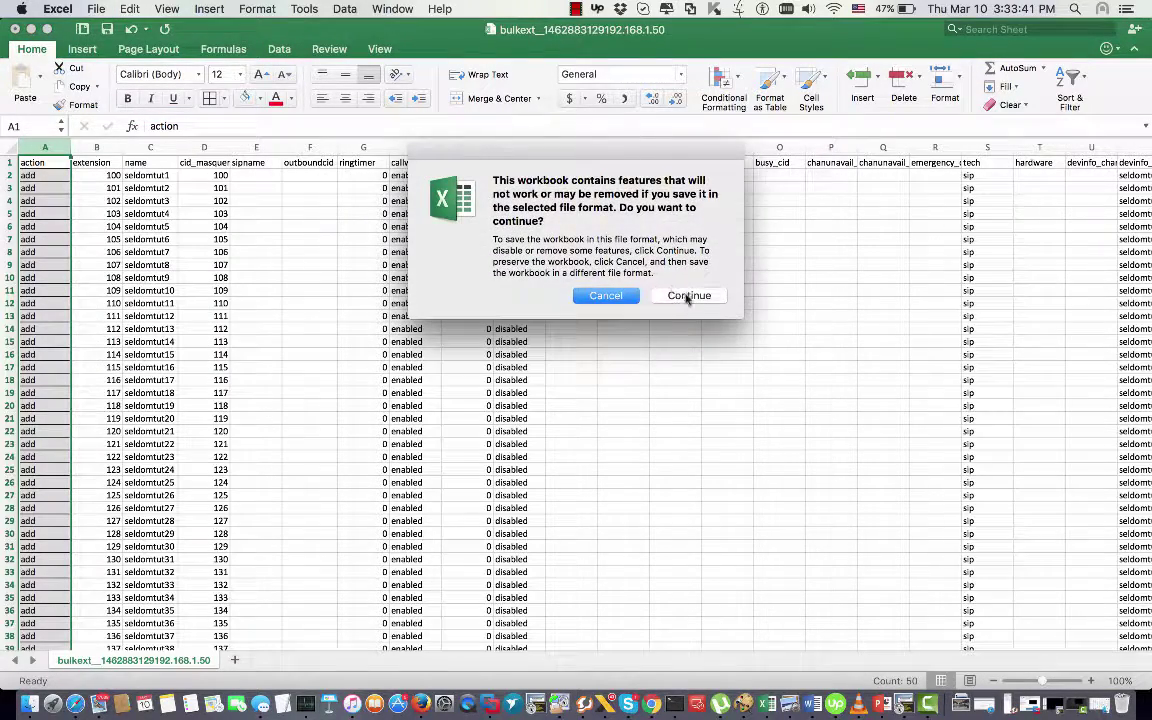
left_click(688, 297)
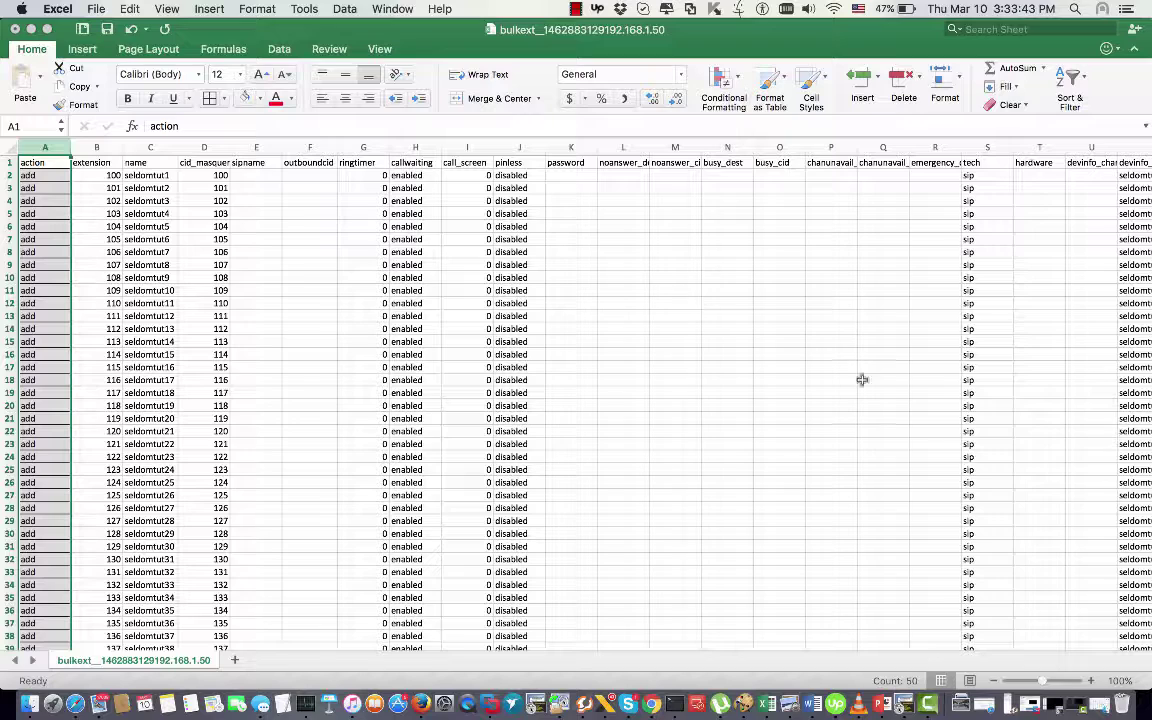
left_click(79, 705)
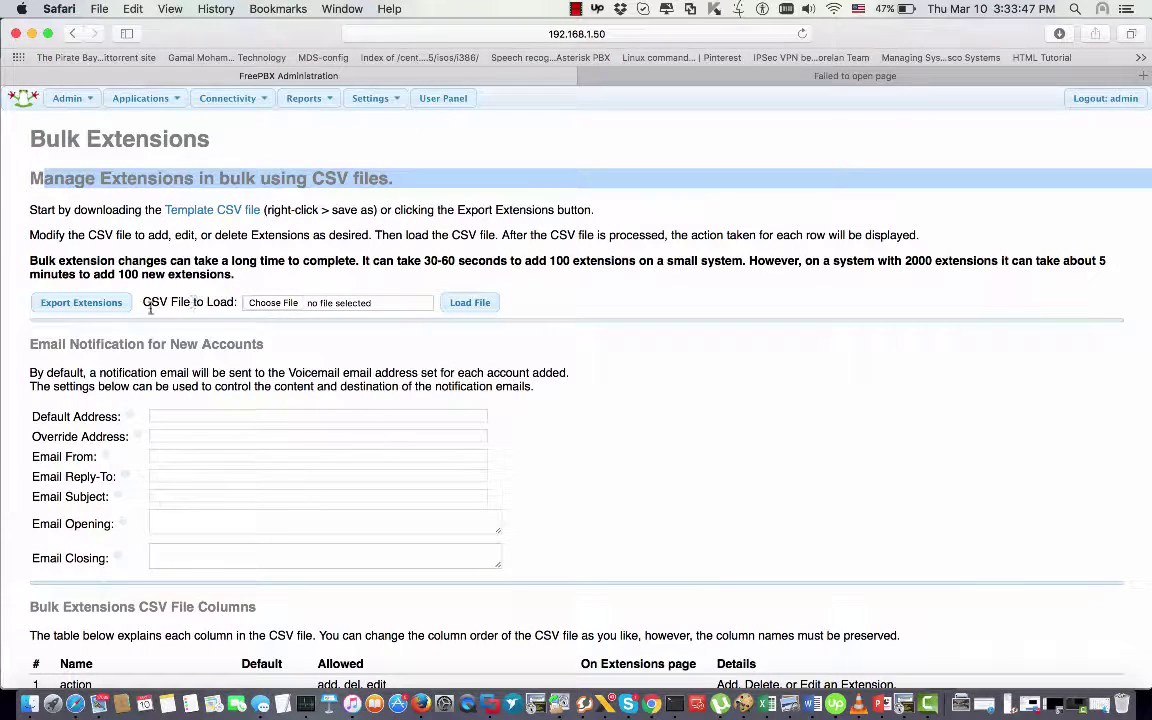
- Choose bulkext CSV from Desktop > seldomtuts as the file to load
left_click_drag(150, 308, 203, 305)
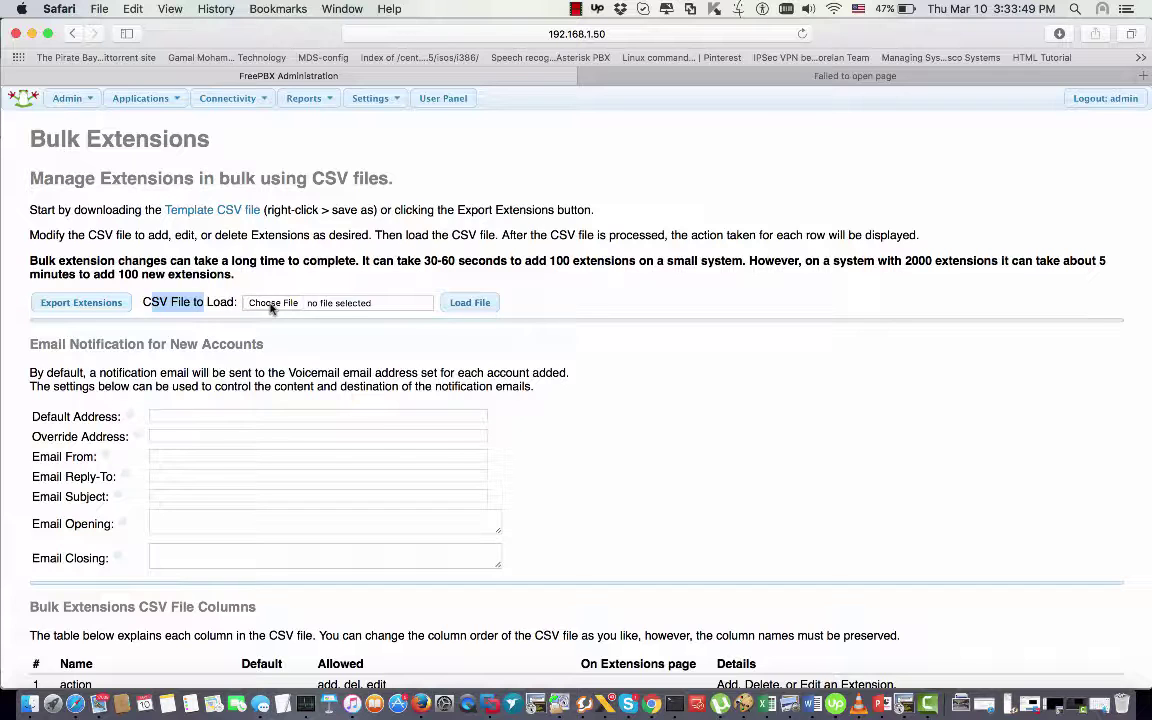
left_click(271, 303)
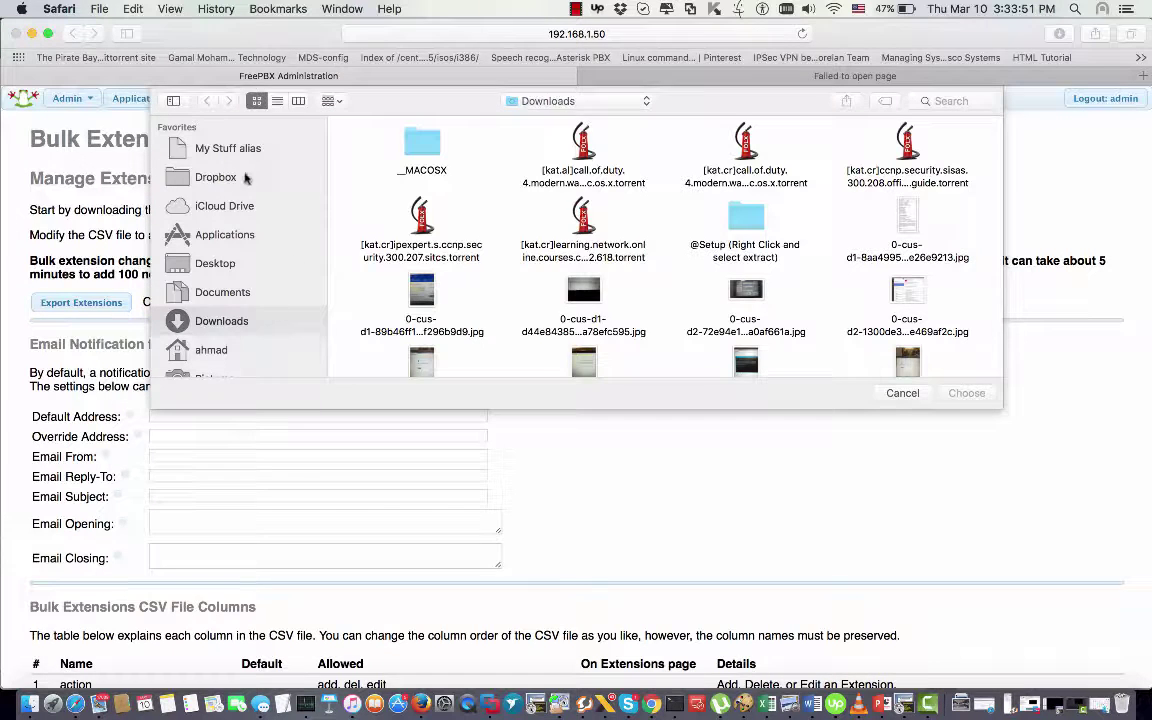
left_click(215, 264)
left_click(408, 138)
key("s")
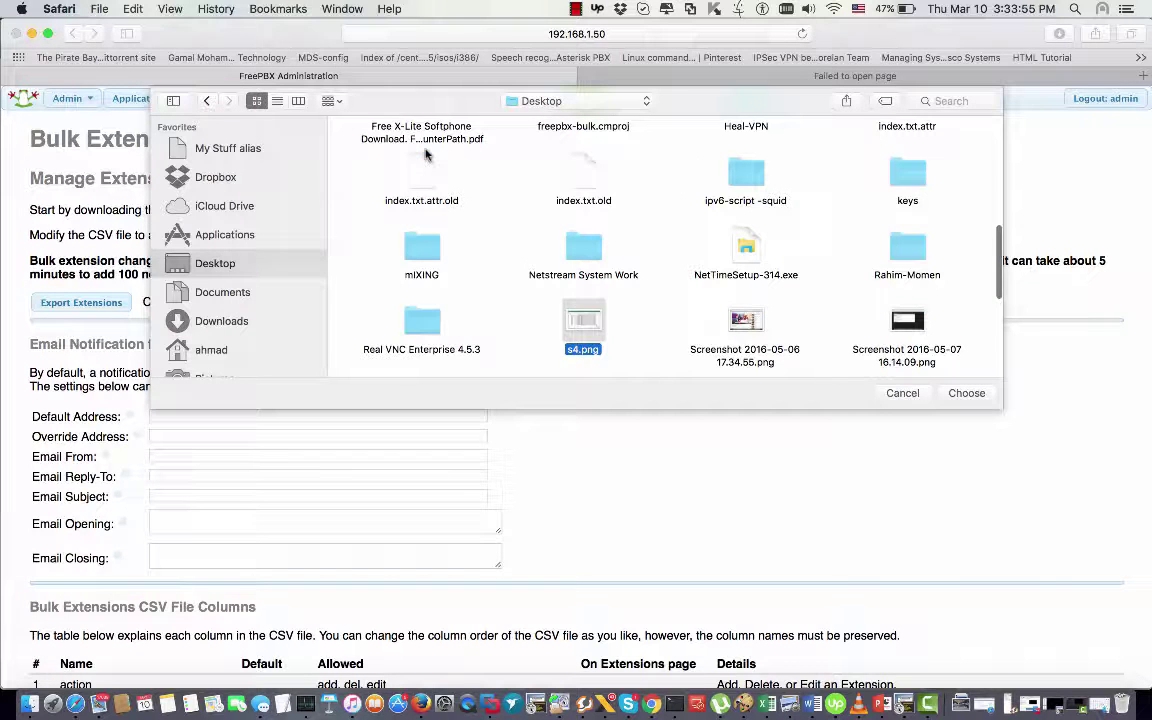
scroll(549, 247, "down", 10)
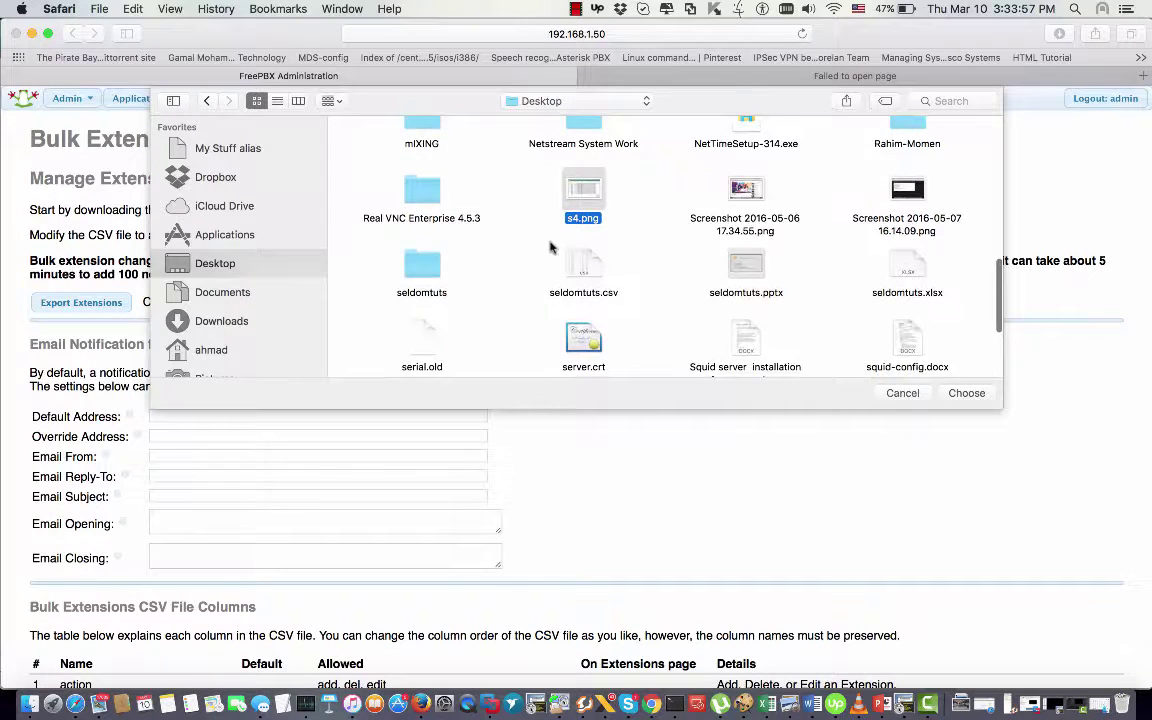
double_click(410, 138)
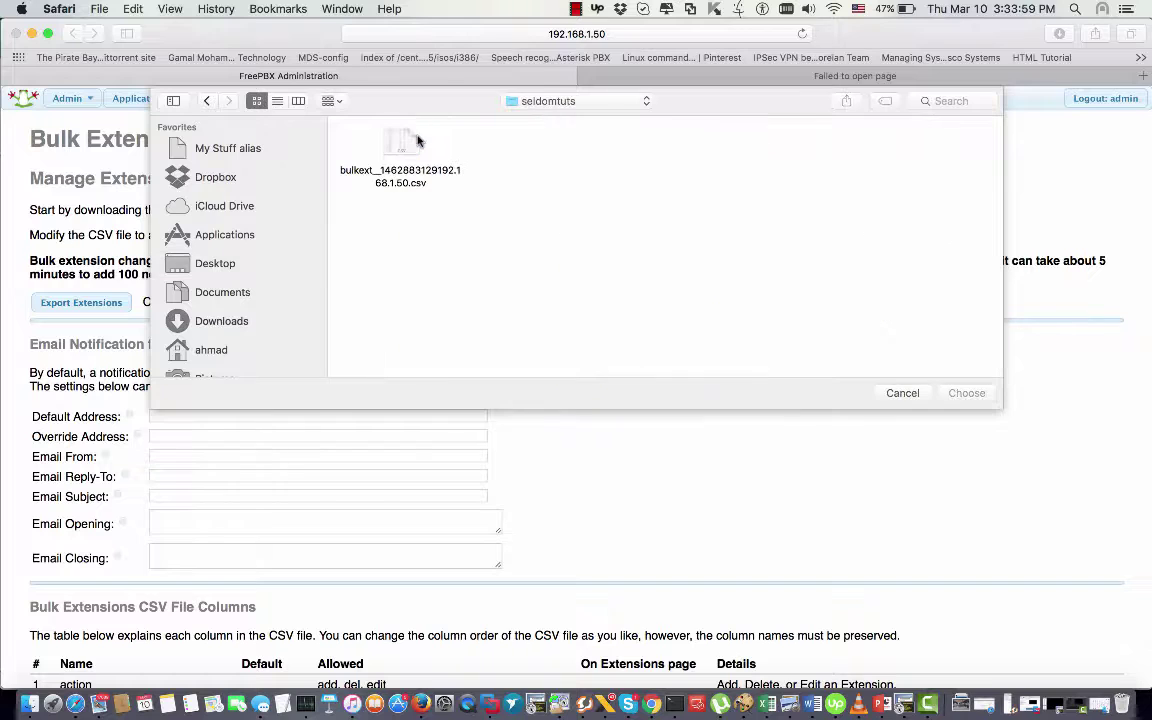
double_click(395, 145)
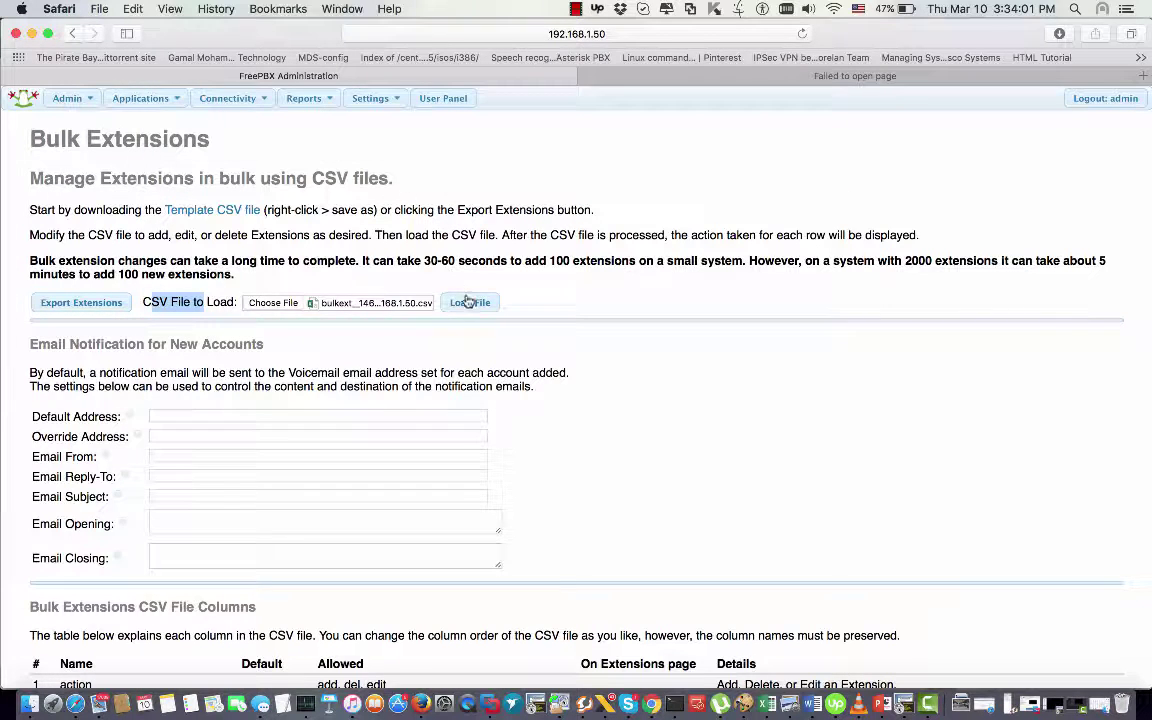
- Load the bulkext CSV, confirm extensions 101–148 were added (100 existed), and apply config
left_click(468, 302)
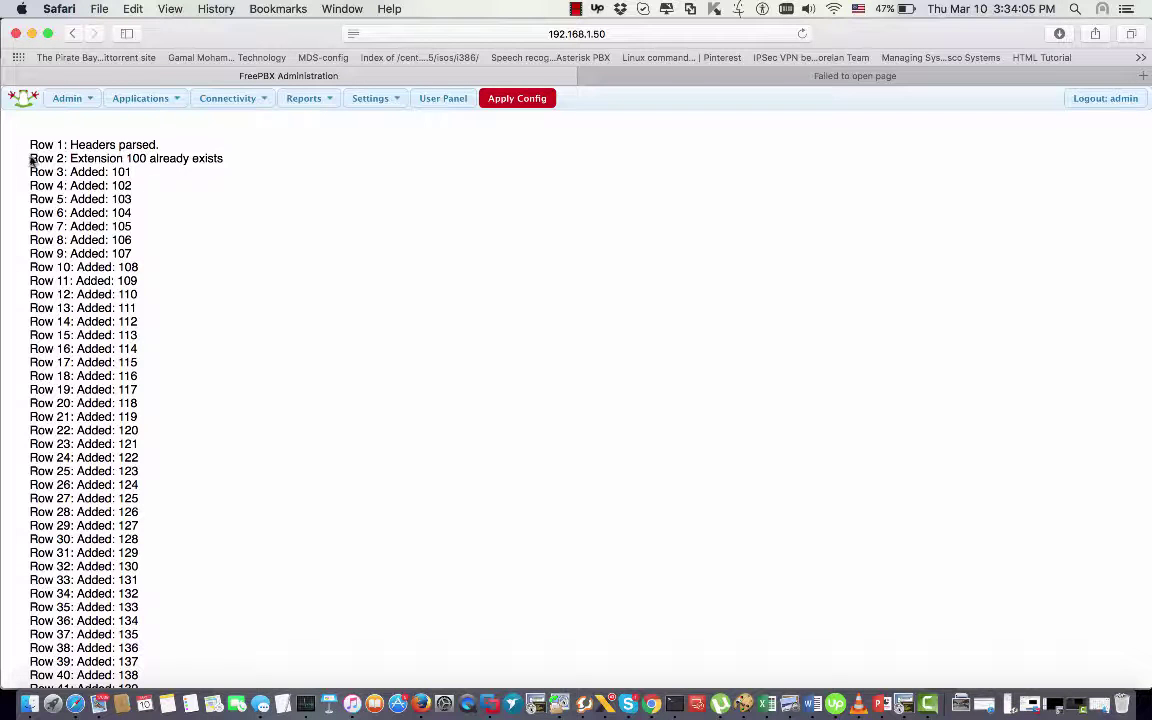
left_click_drag(31, 159, 229, 159)
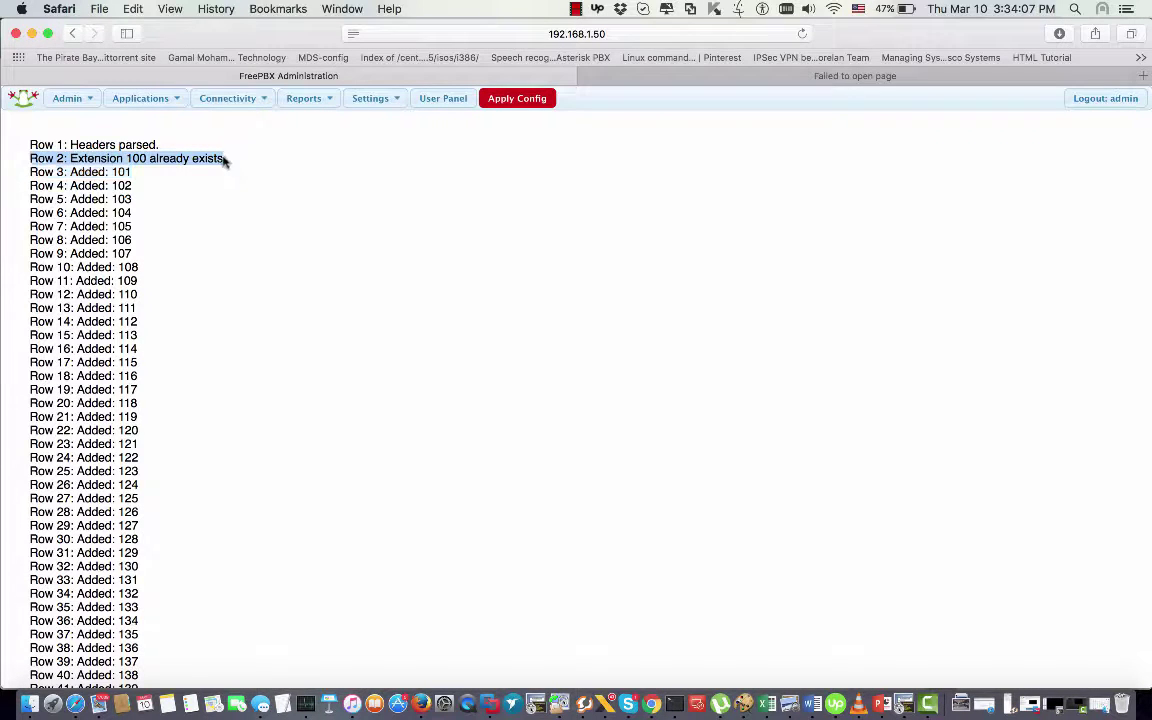
scroll(102, 199, "down", 2)
left_click_drag(33, 130, 77, 221)
left_click(92, 160)
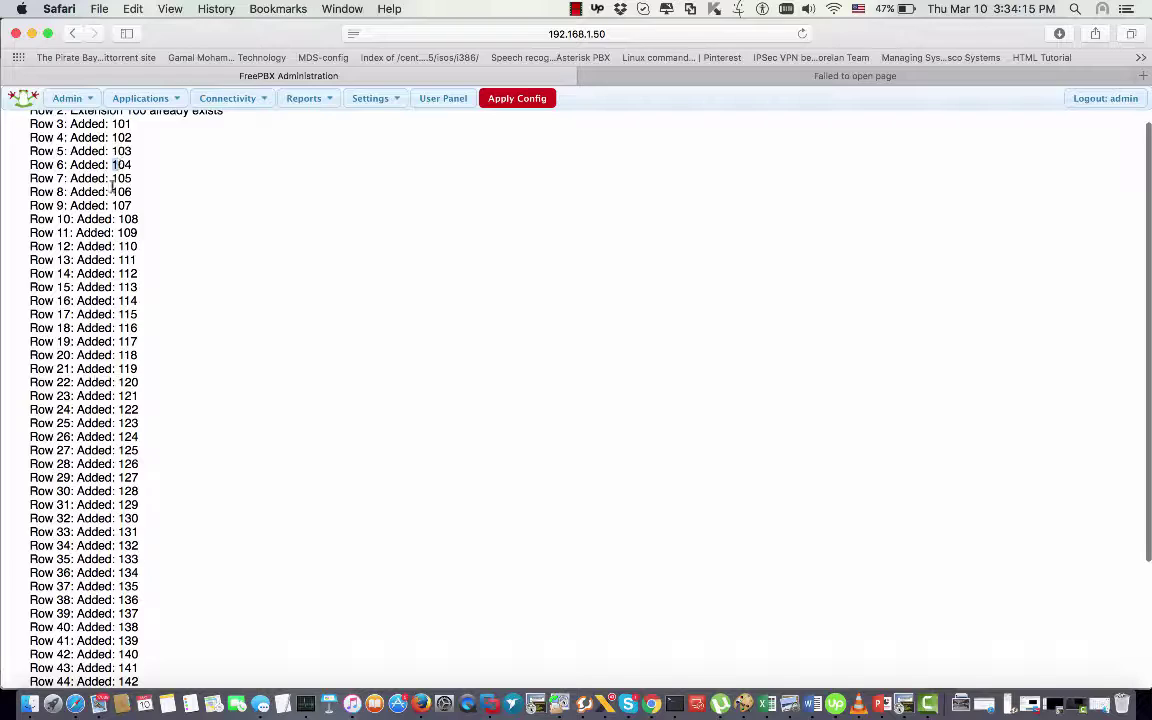
scroll(135, 190, "down", 5)
left_click_drag(147, 597, 30, 594)
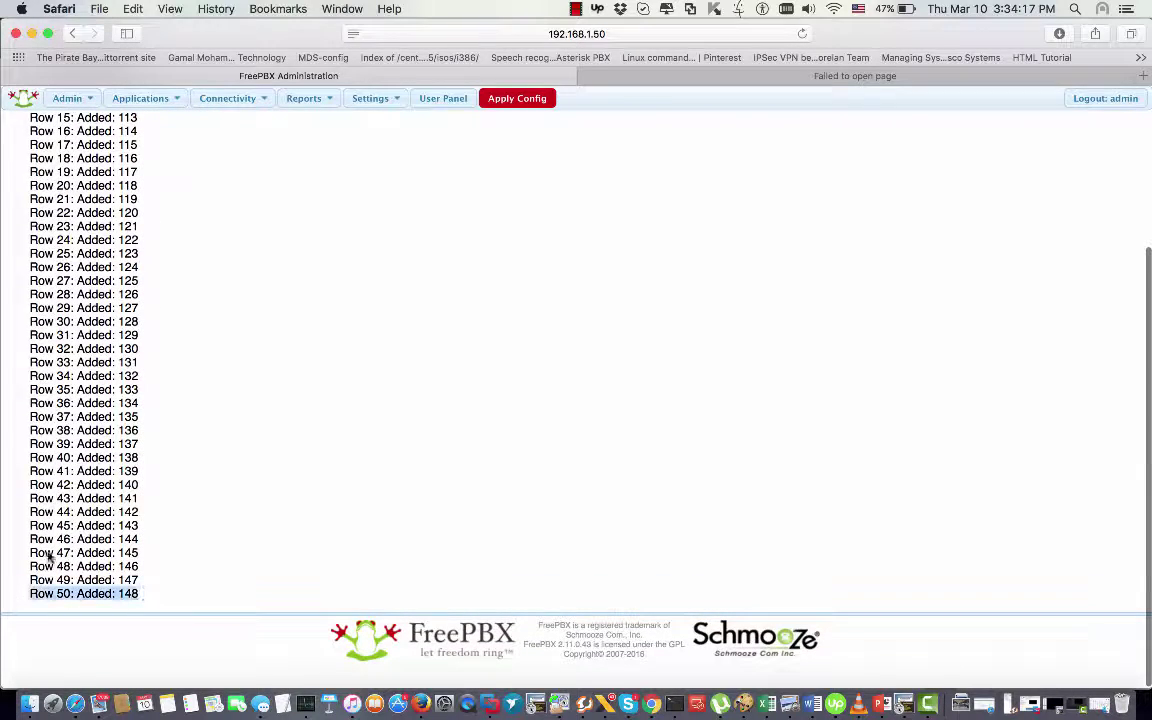
left_click(515, 98)
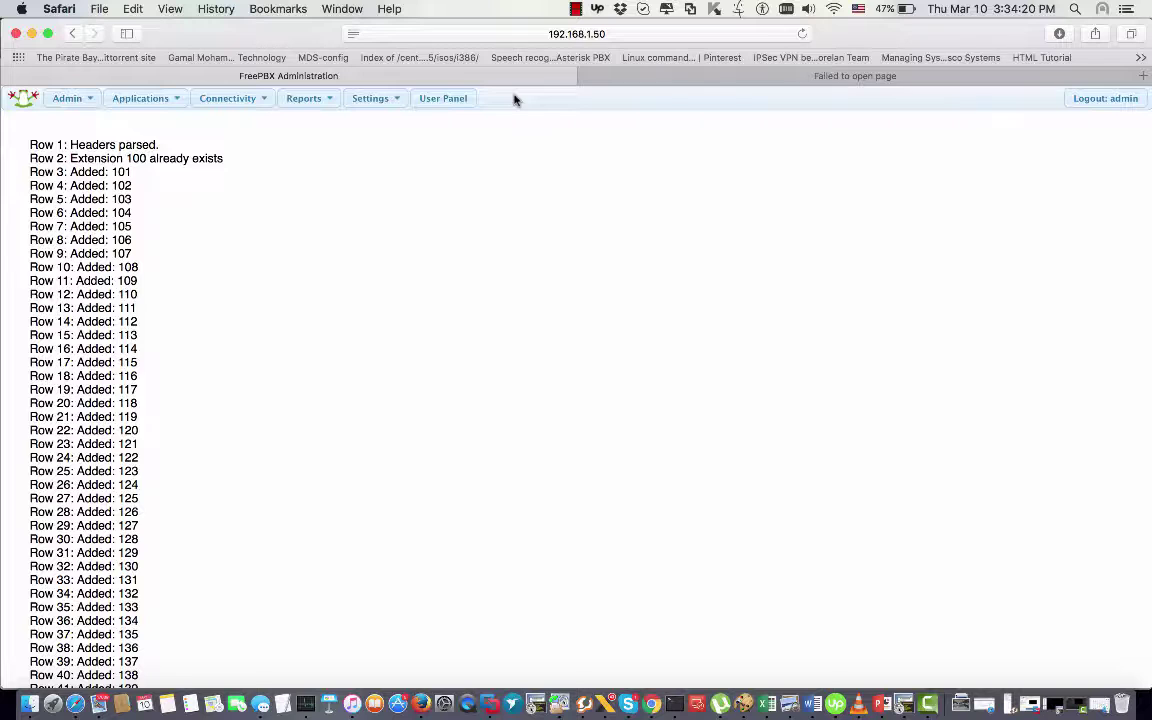
- Open Applications > Extensions and scroll the seldomtut list from <100> to <148>
left_click(232, 102)
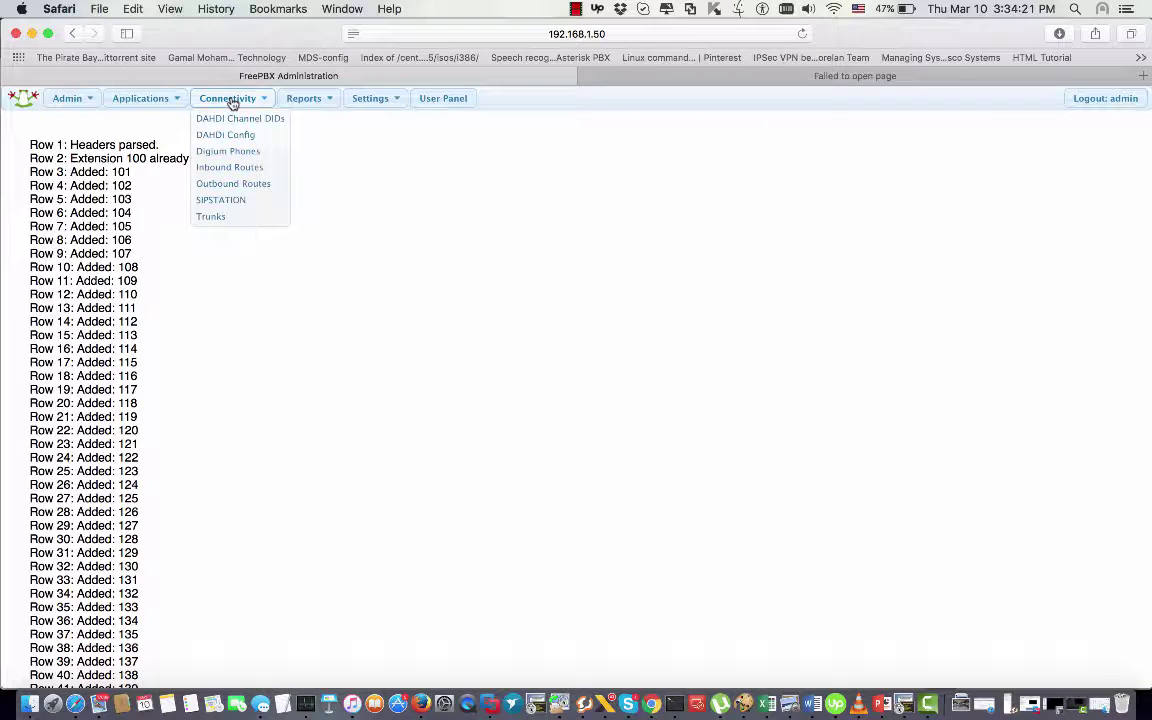
left_click(167, 98)
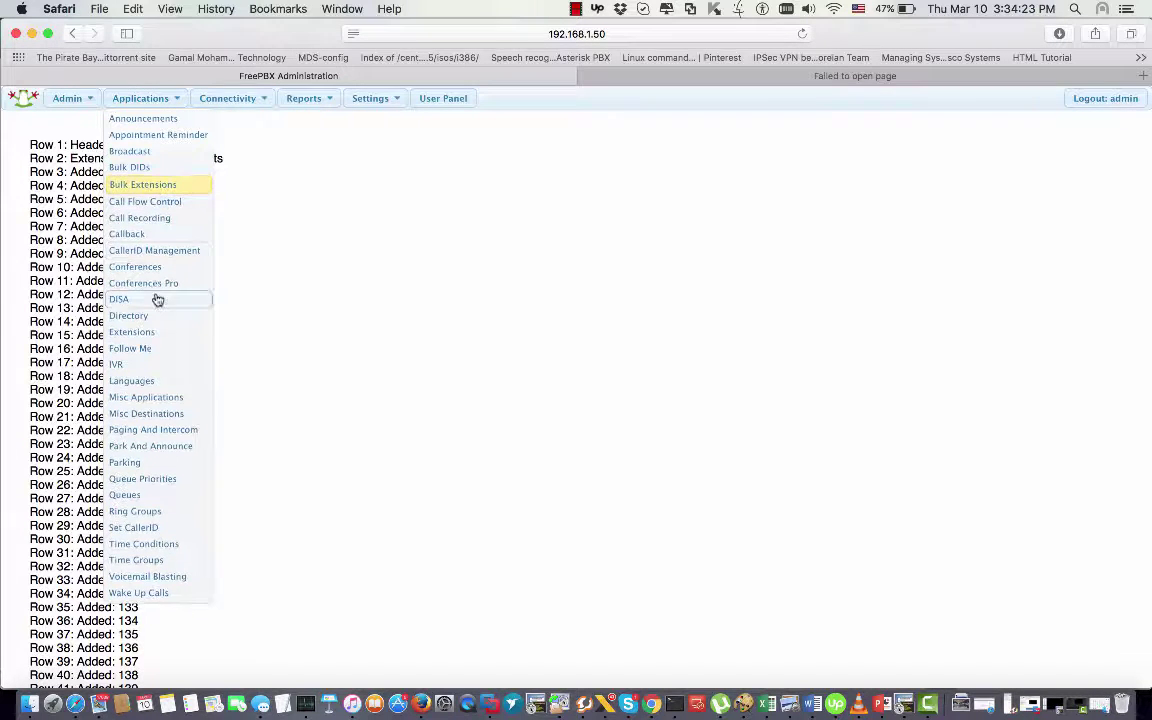
left_click(152, 333)
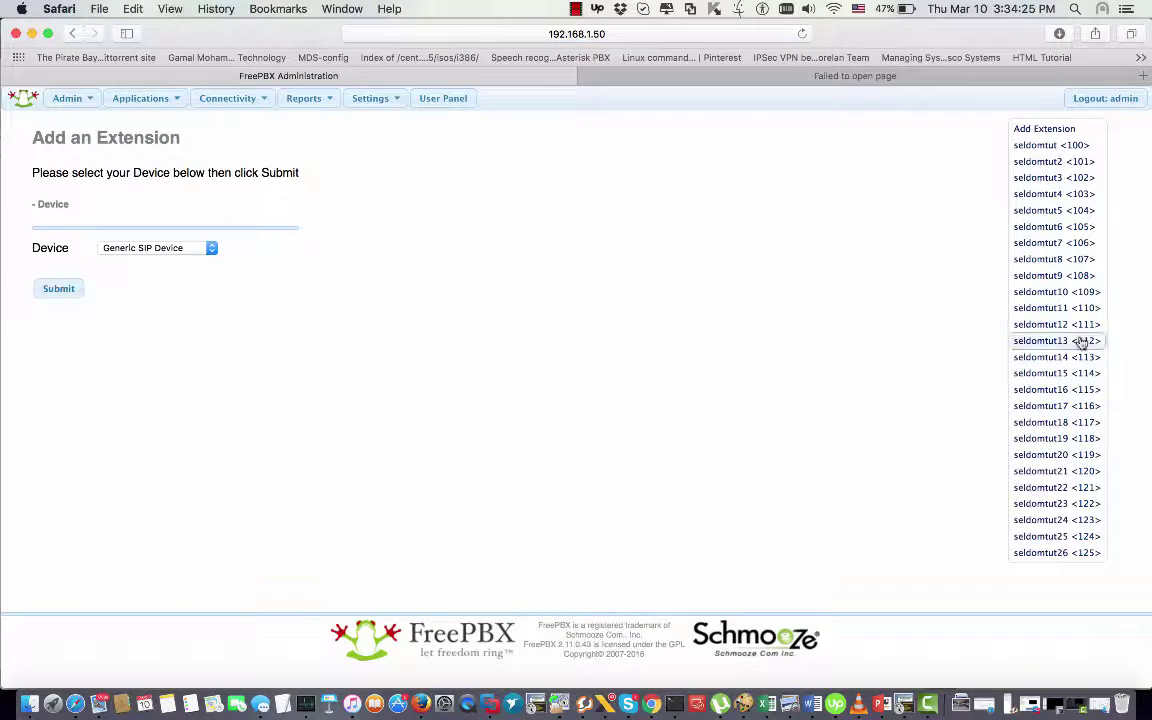
scroll(1083, 343, "down", 5)
scroll(1083, 343, "up", 5)
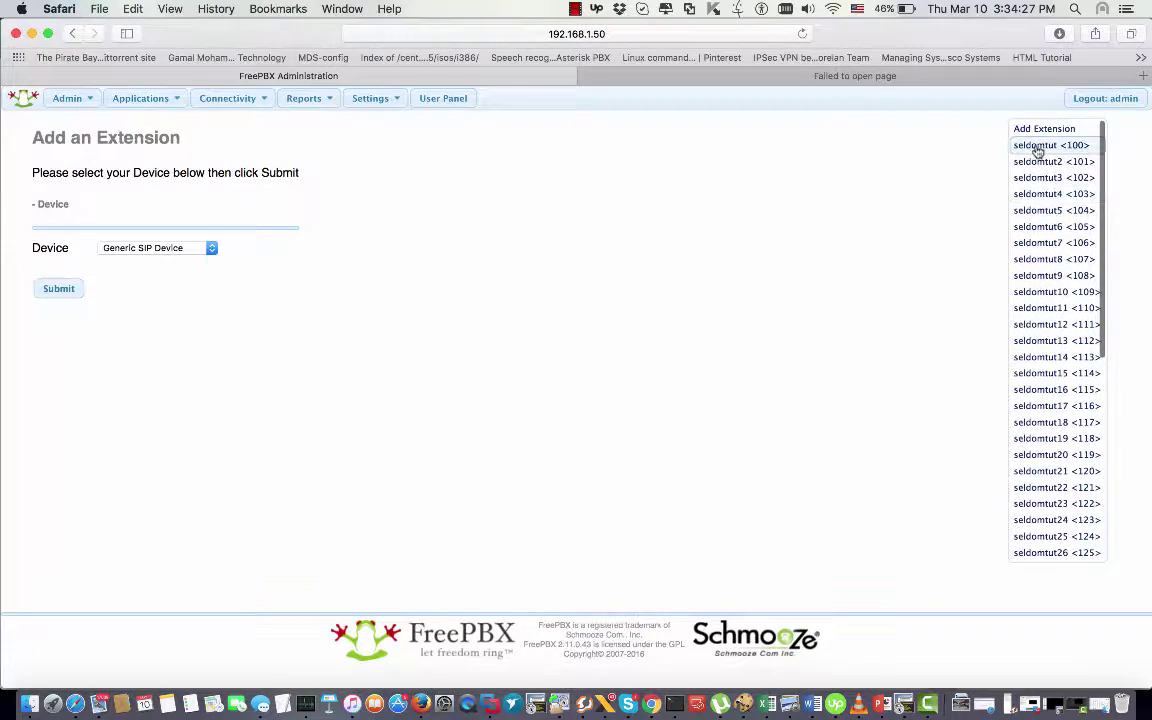
scroll(1040, 250, "down", 10)
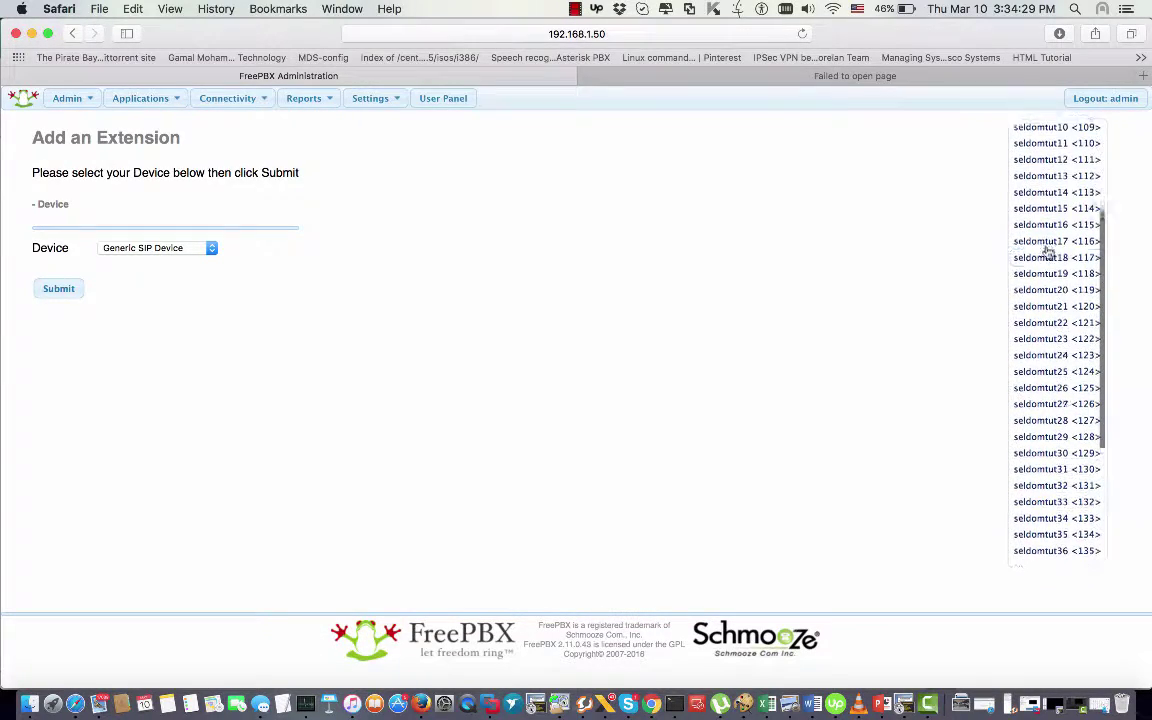
key("ctrl+Right")
key("ctrl+Left")
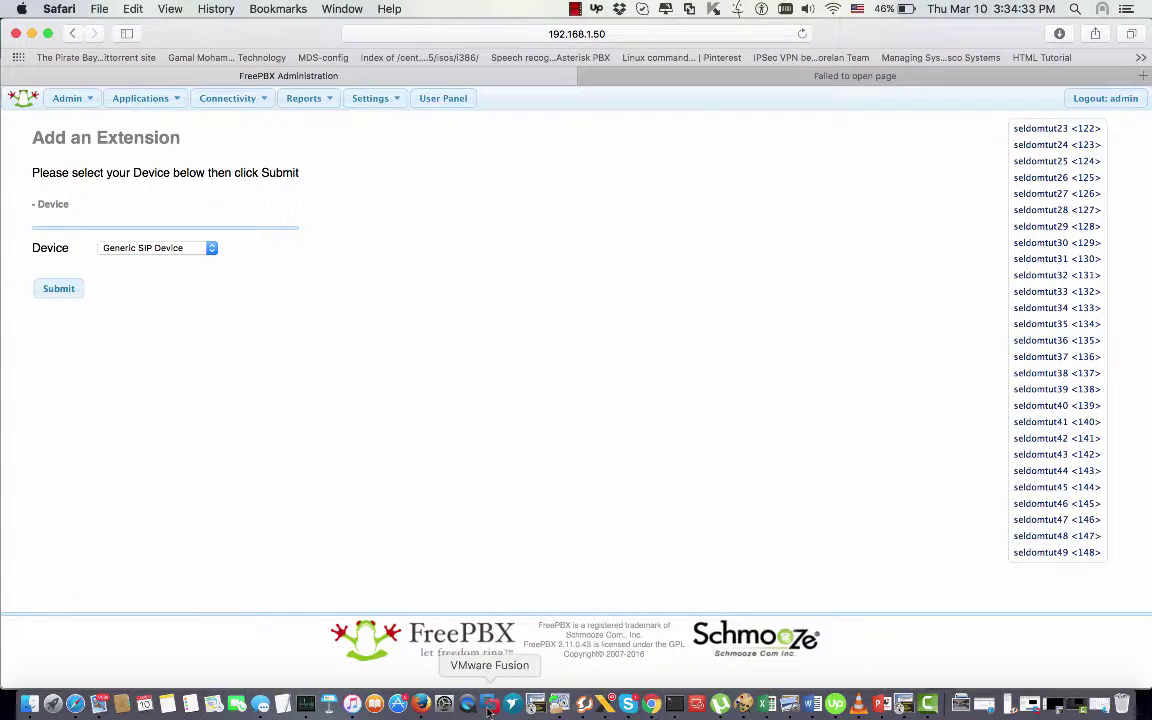
left_click(559, 704)
- Log in to the server console as root and connect to the Asterisk CLI with asterisk -rvvvv
key("Return")
key("Return")
key("Return")
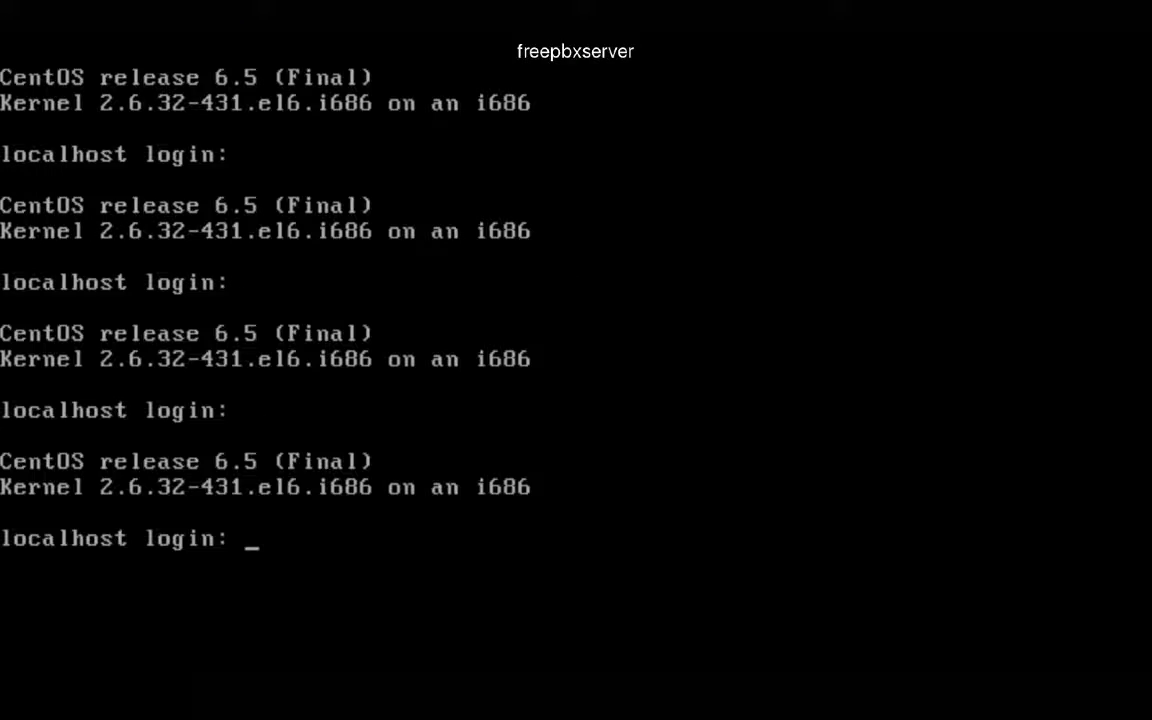
type("root")
key("Return")
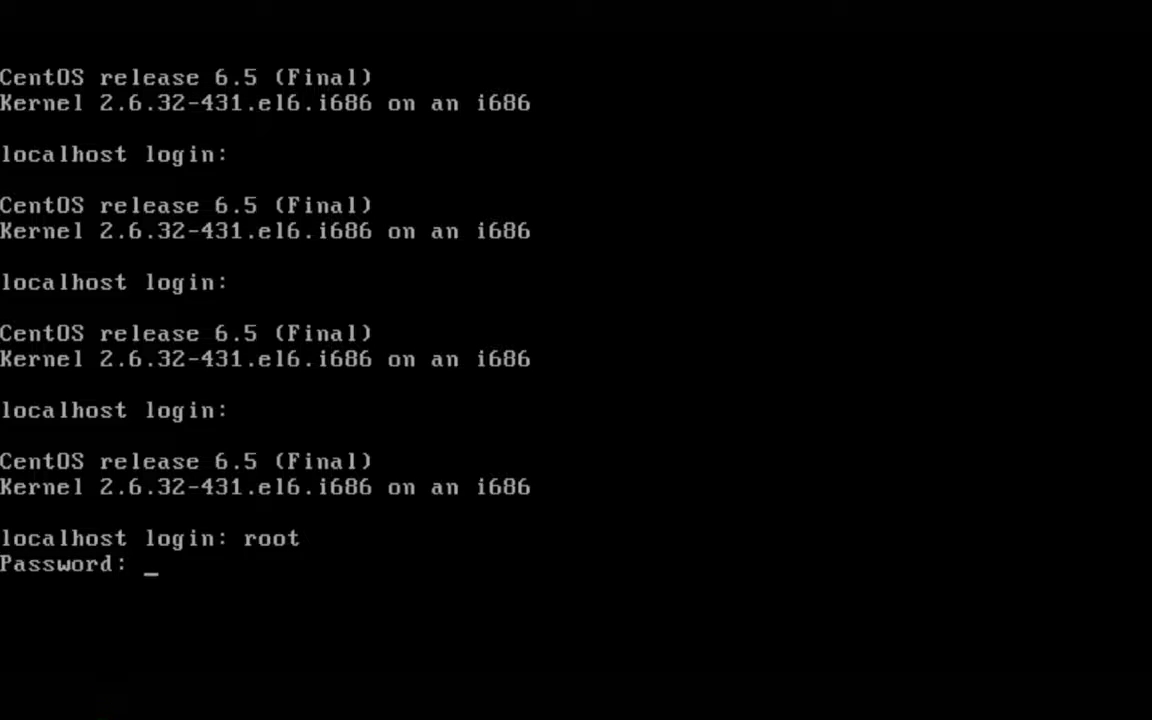
key("Return")
key("Return")
key("Return")
key("Return")
key("Return")
type("asterisk 0rv")
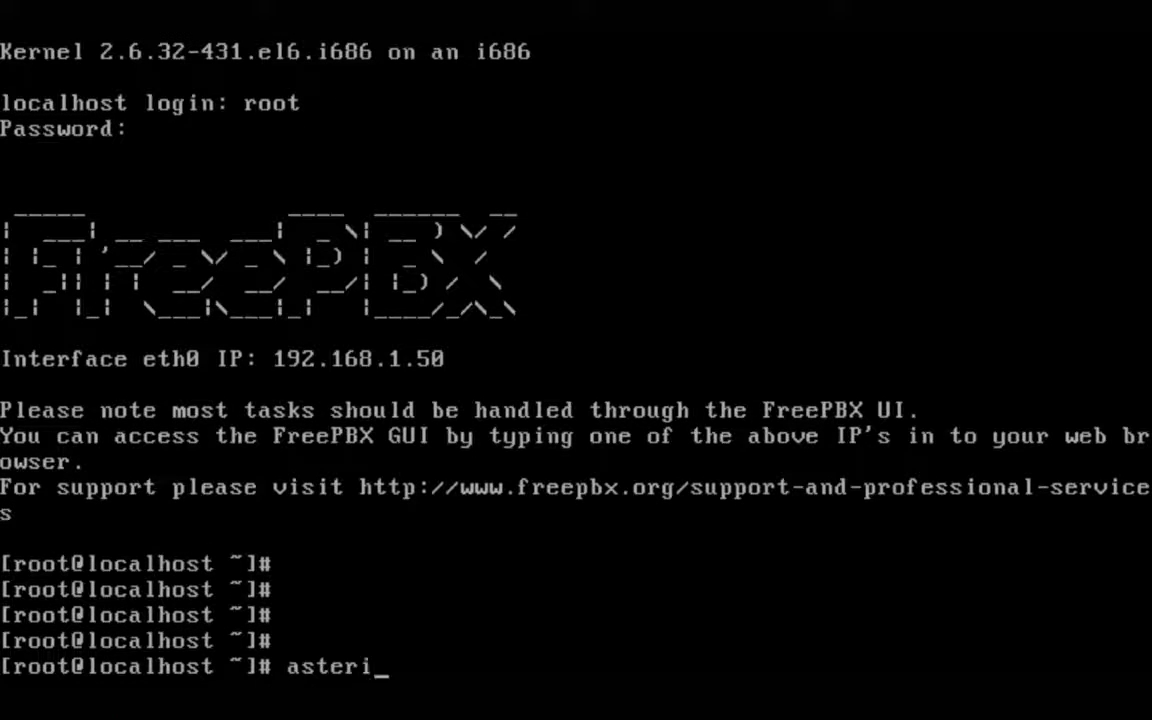
key("BackSpace")
key("BackSpace")
key("BackSpace")
type("-rvvvv")
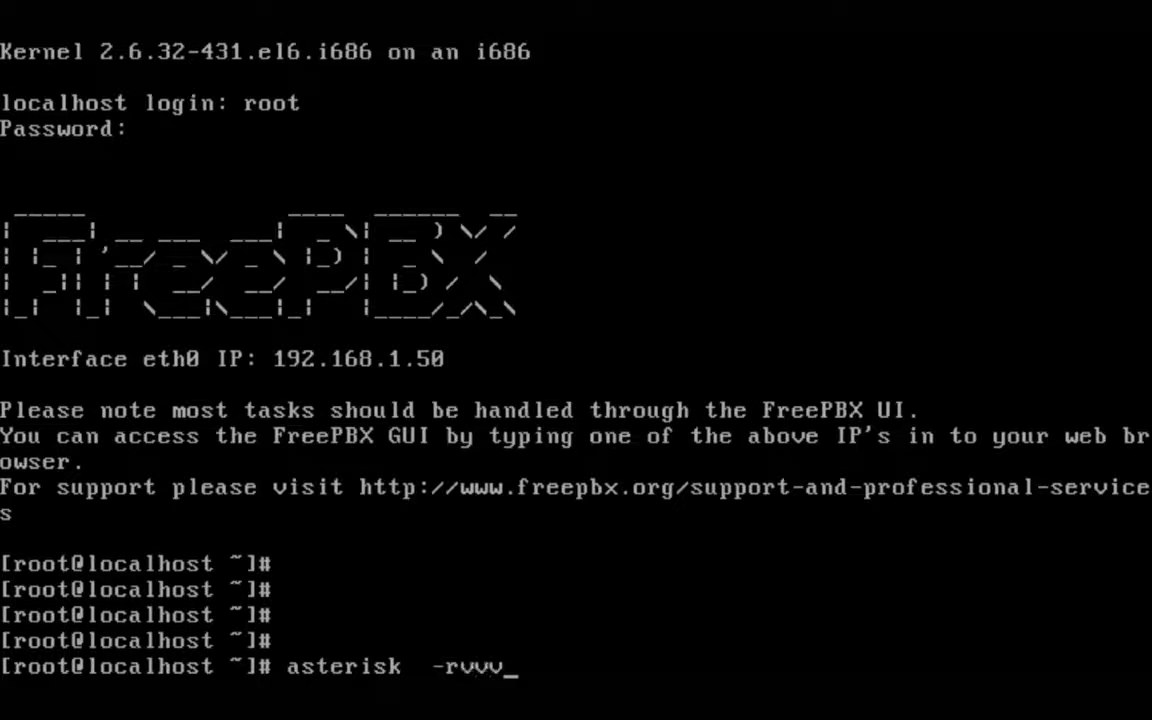
key("Return")
- Run 'sip show users' to list SIP extensions through 148, then return to FreePBX
key("Return")
key("Return")
key("Return")
key("Return")
key("Return")
type("sip show ")
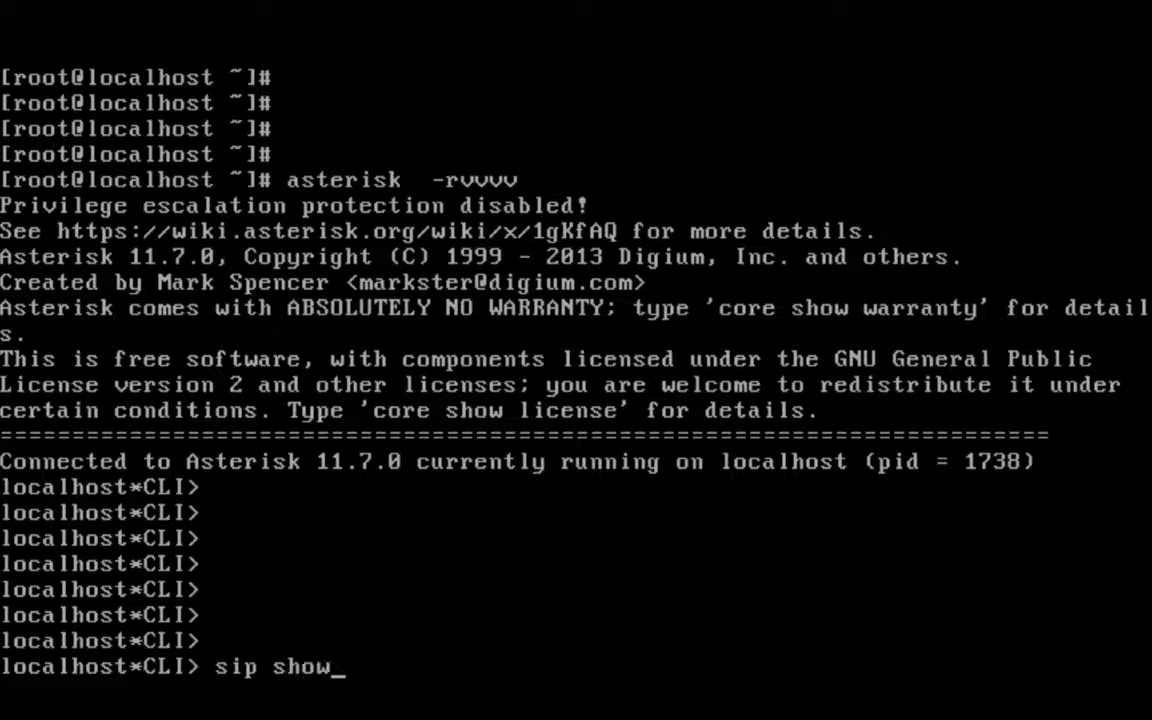
type("users")
key("Return")
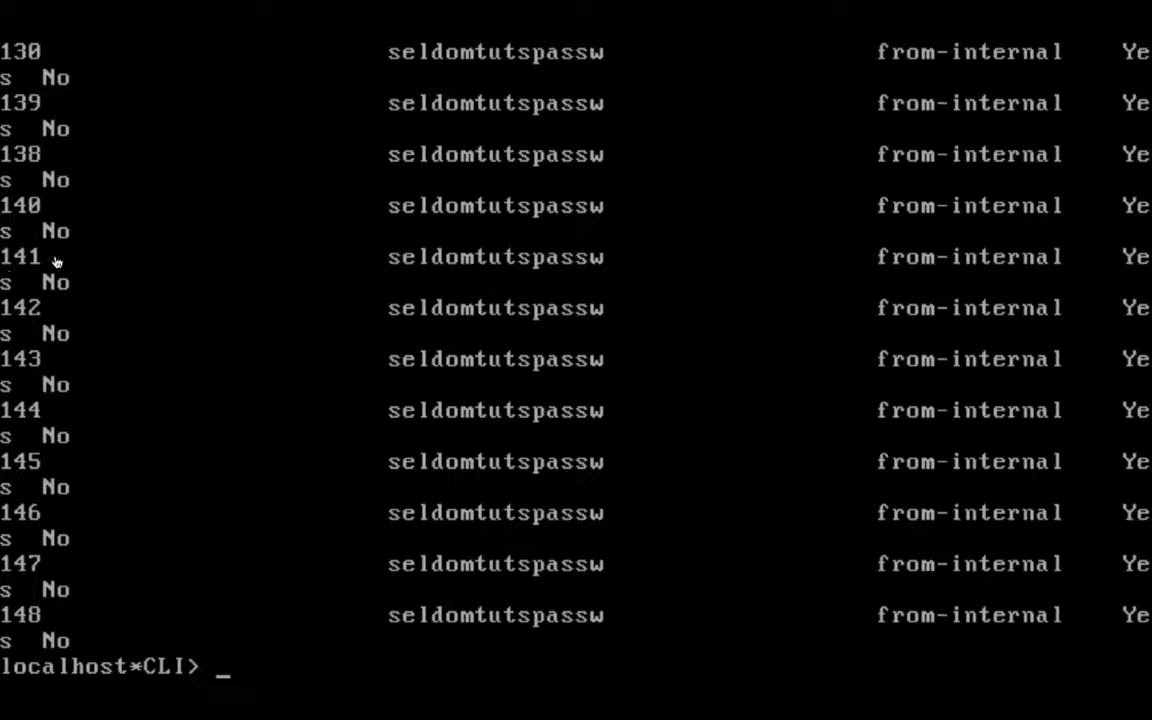
key("Return")
key("Return")
key("Return")
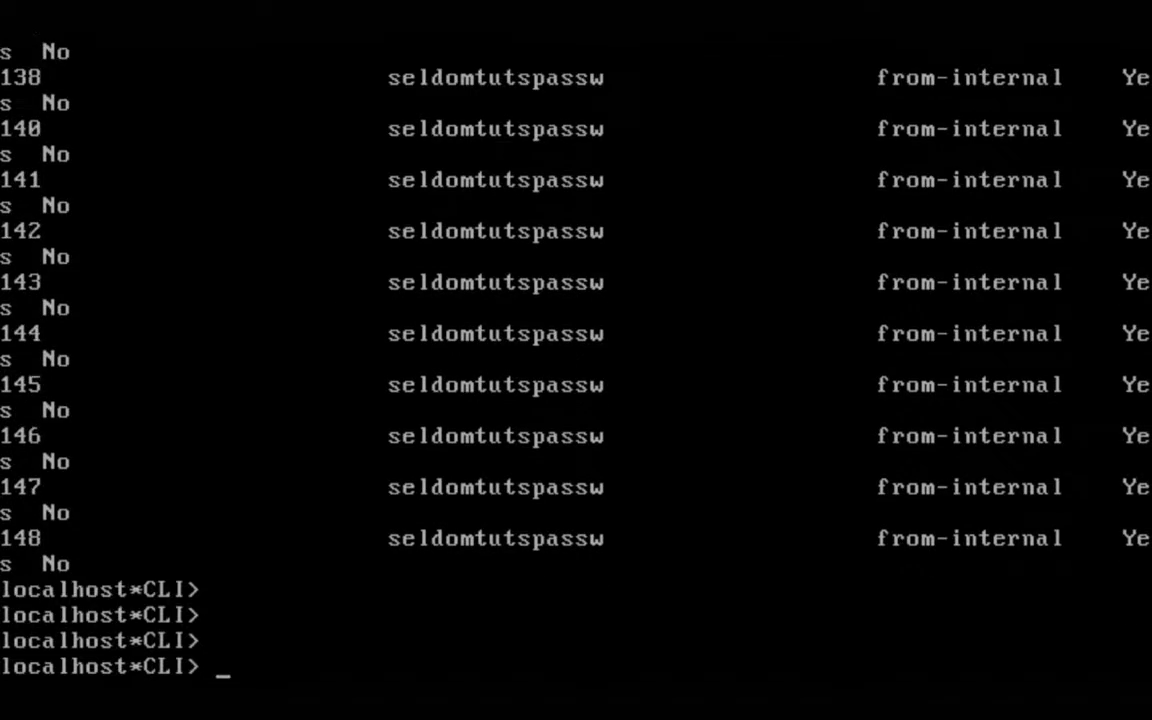
type("sip shpw")
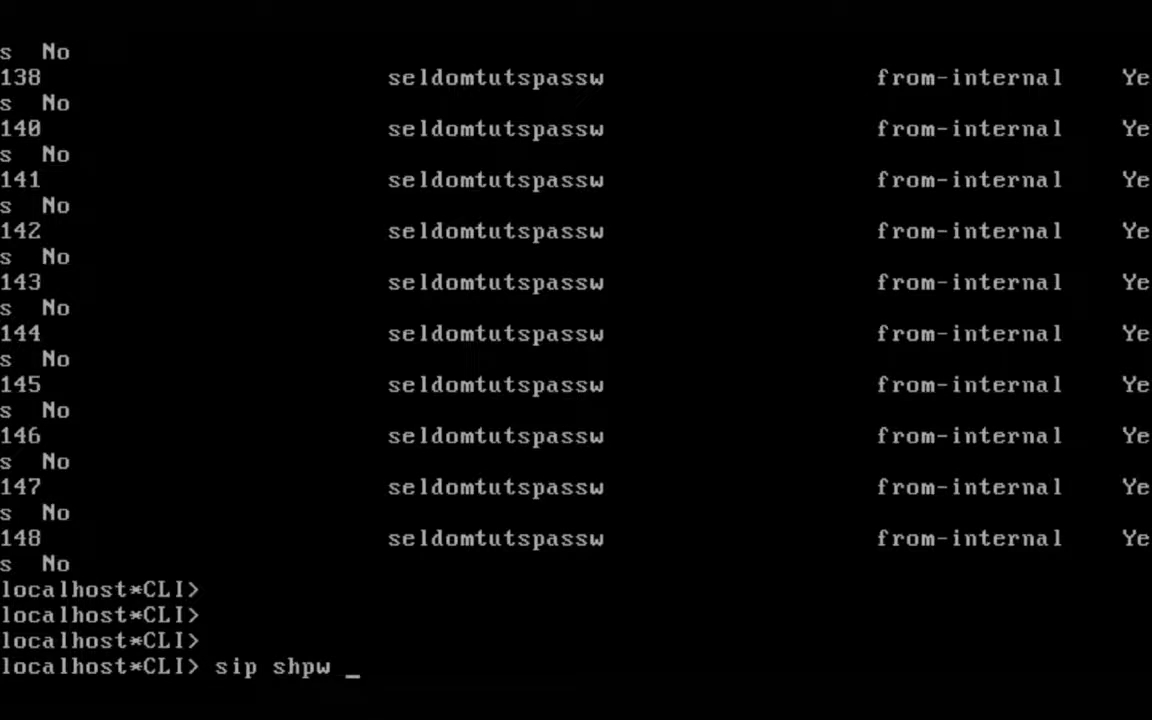
key("BackSpace")
key("BackSpace")
key("BackSpace")
key("BackSpace")
type("o")
key("BackSpace")
type("hpow")
key("BackSpace")
key("BackSpace")
key("BackSpace")
type("ow users")
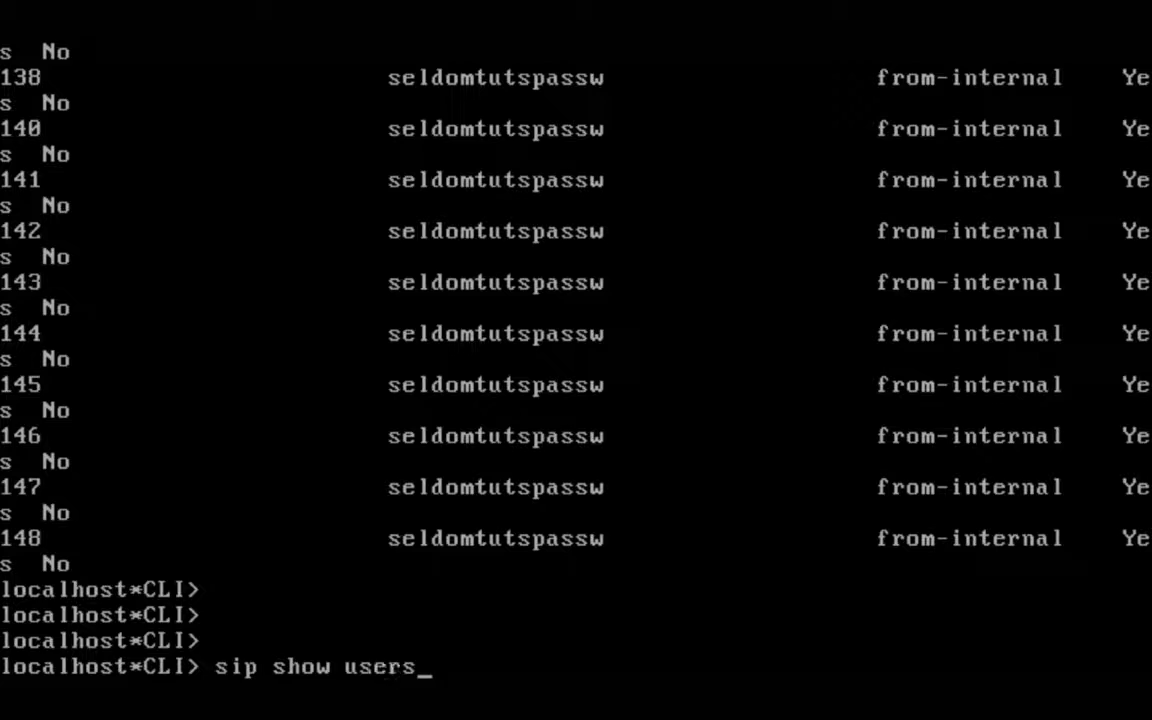
key("Return")
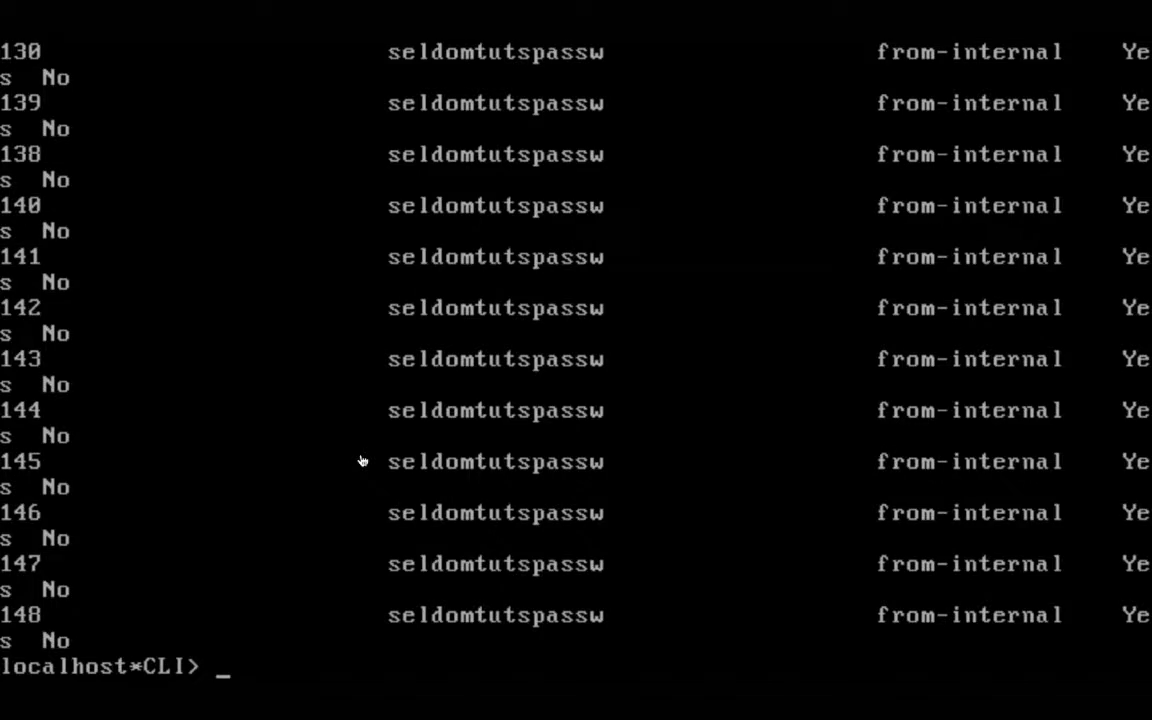
key("ctrl+Left")
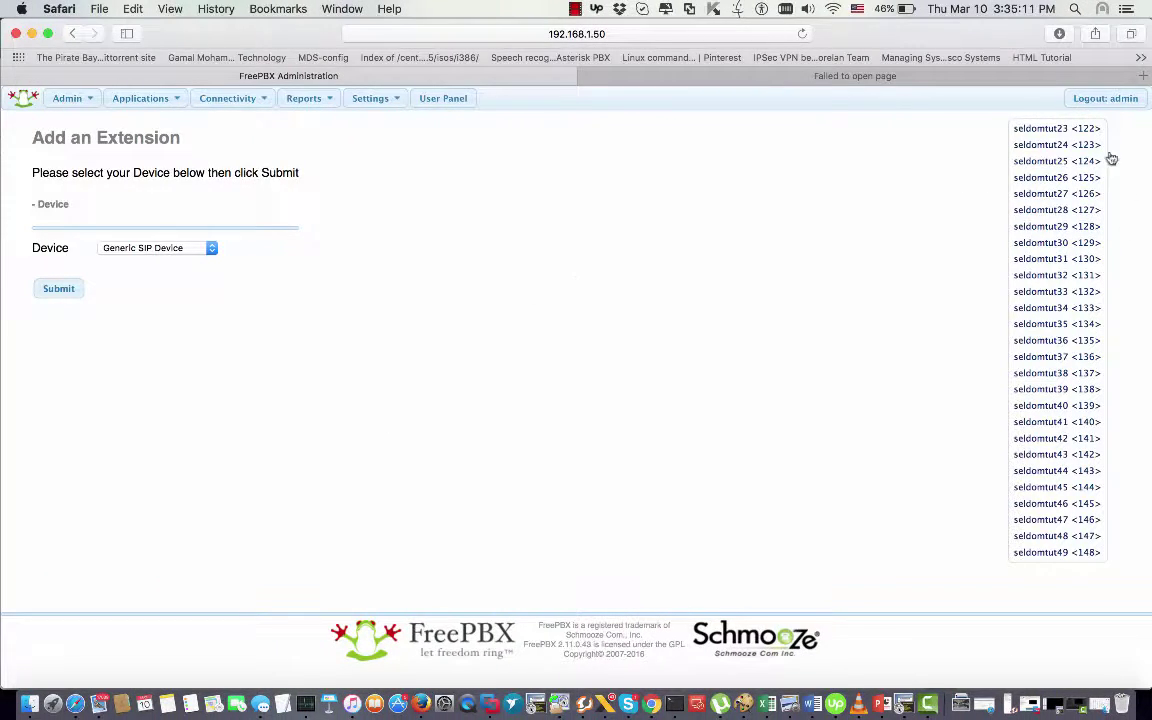
- Open extension seldomtut23 <122> and inspect its display name and secret fields
left_click(1052, 128)
scroll(586, 341, "down", 3)
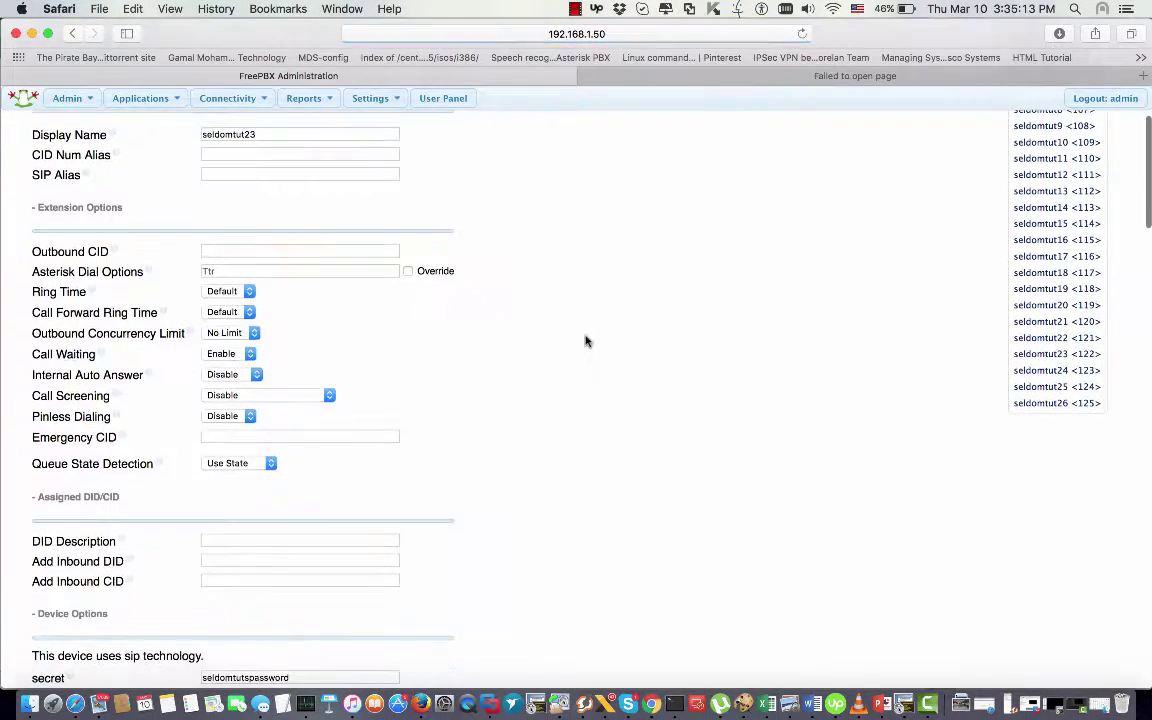
left_click(226, 134)
double_click(226, 134)
scroll(200, 150, "up", 3)
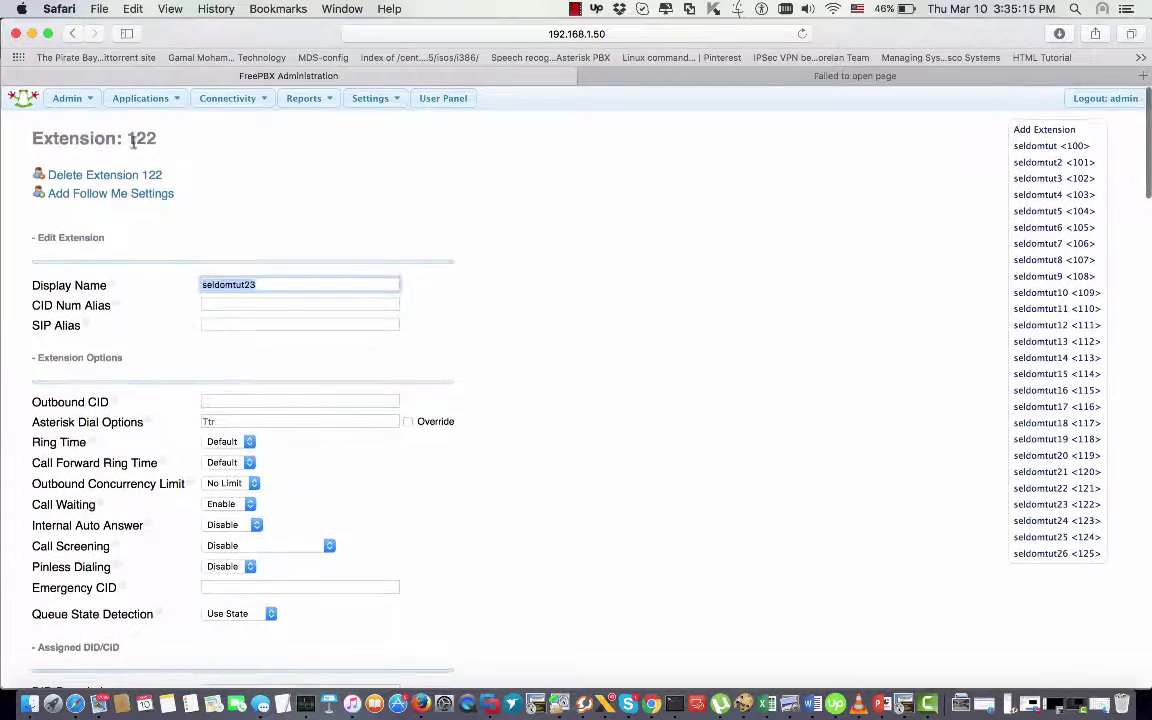
left_click(140, 137)
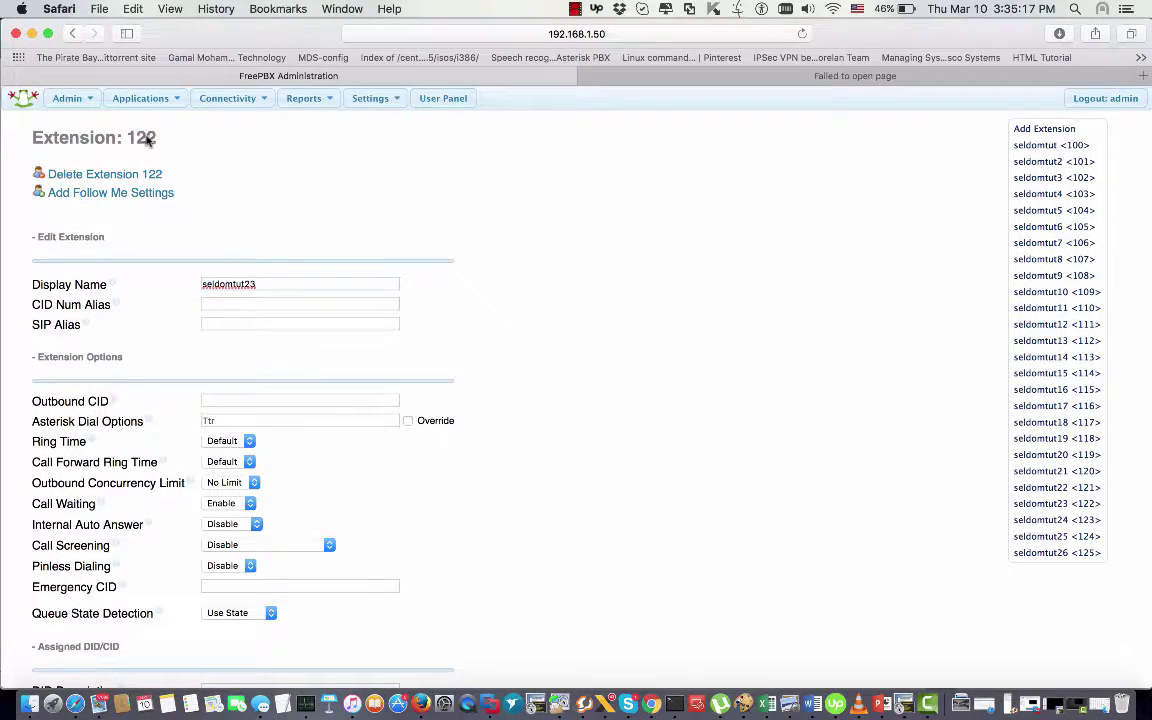
scroll(283, 267, "down", 6)
double_click(254, 413)
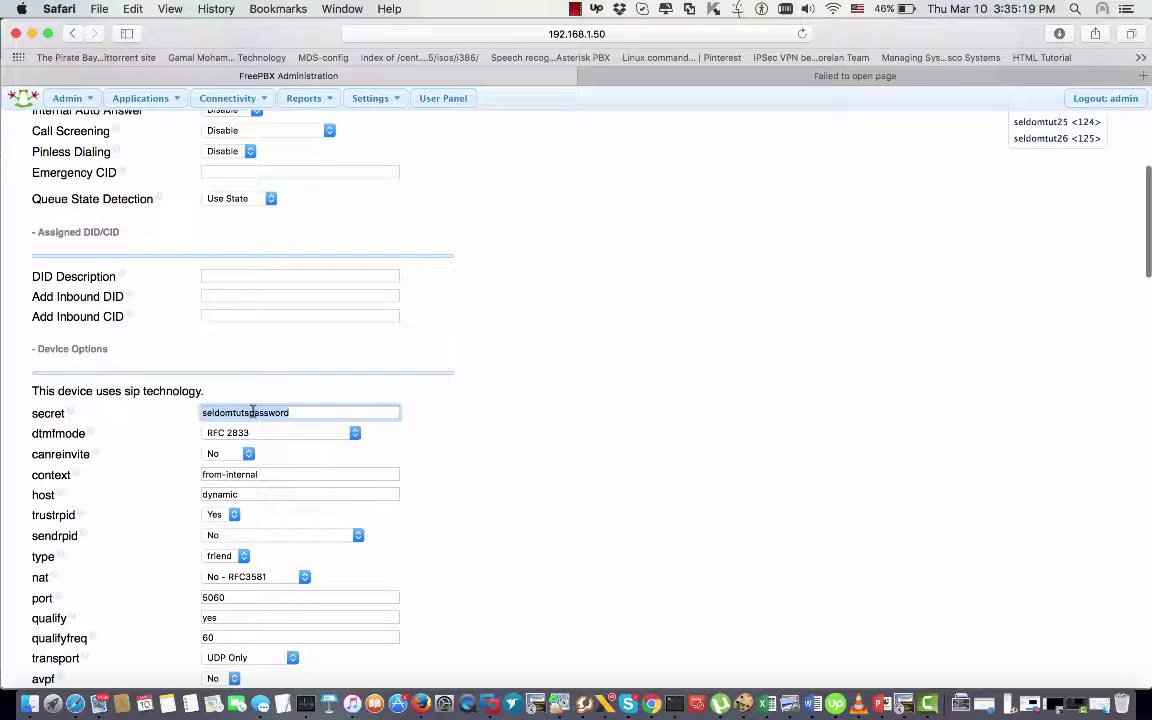
- Scroll through extension 122's remaining settings, including call recording options, then return to Excel
scroll(254, 416, "down", 10)
scroll(254, 416, "down", 5)
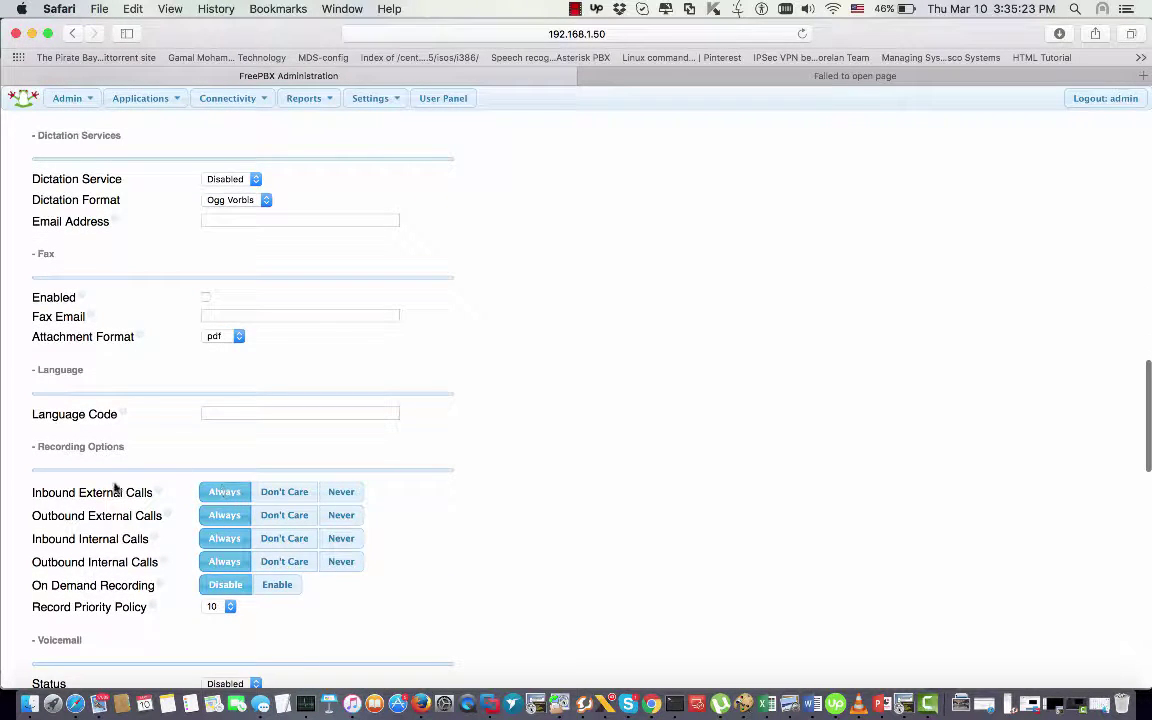
left_click_drag(58, 497, 170, 568)
scroll(283, 327, "up", 15)
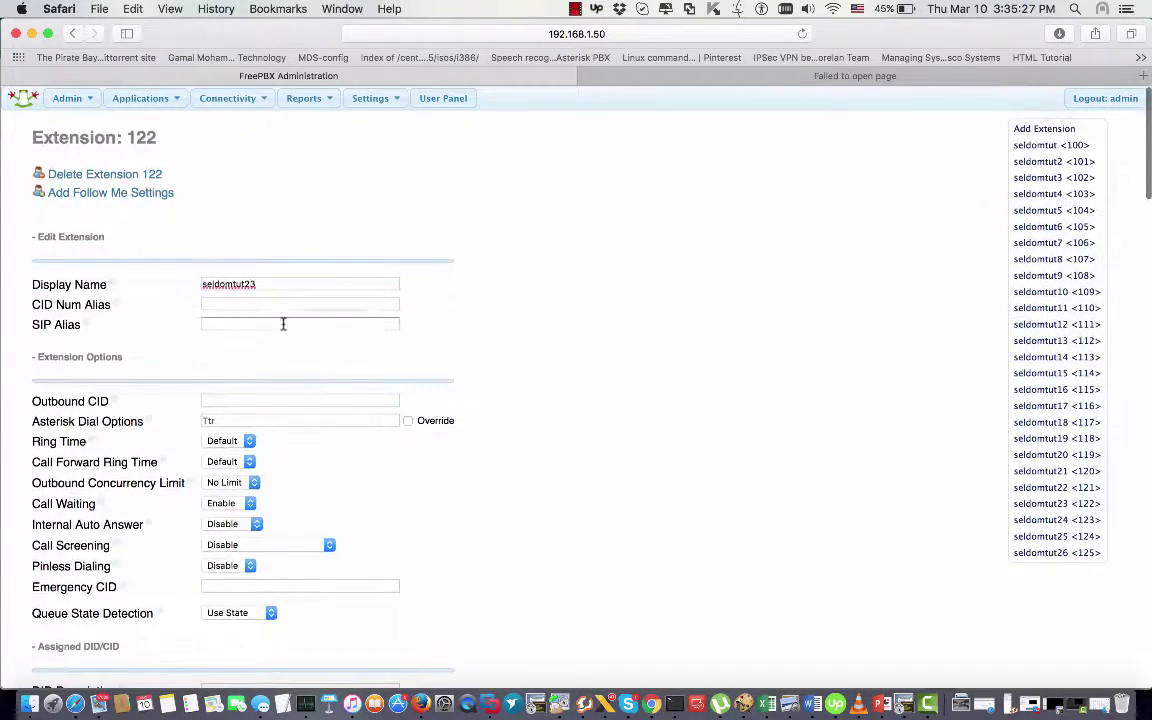
scroll(283, 325, "down", 4)
scroll(283, 324, "down", 3)
scroll(283, 324, "down", 8)
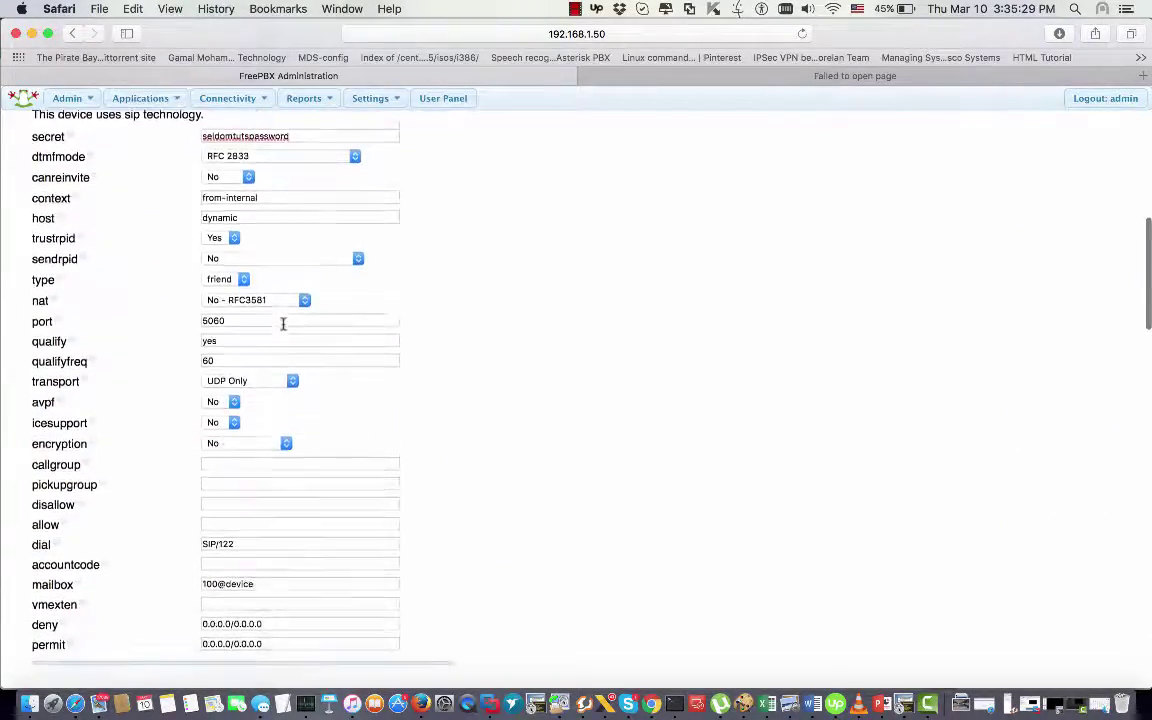
scroll(283, 324, "down", 15)
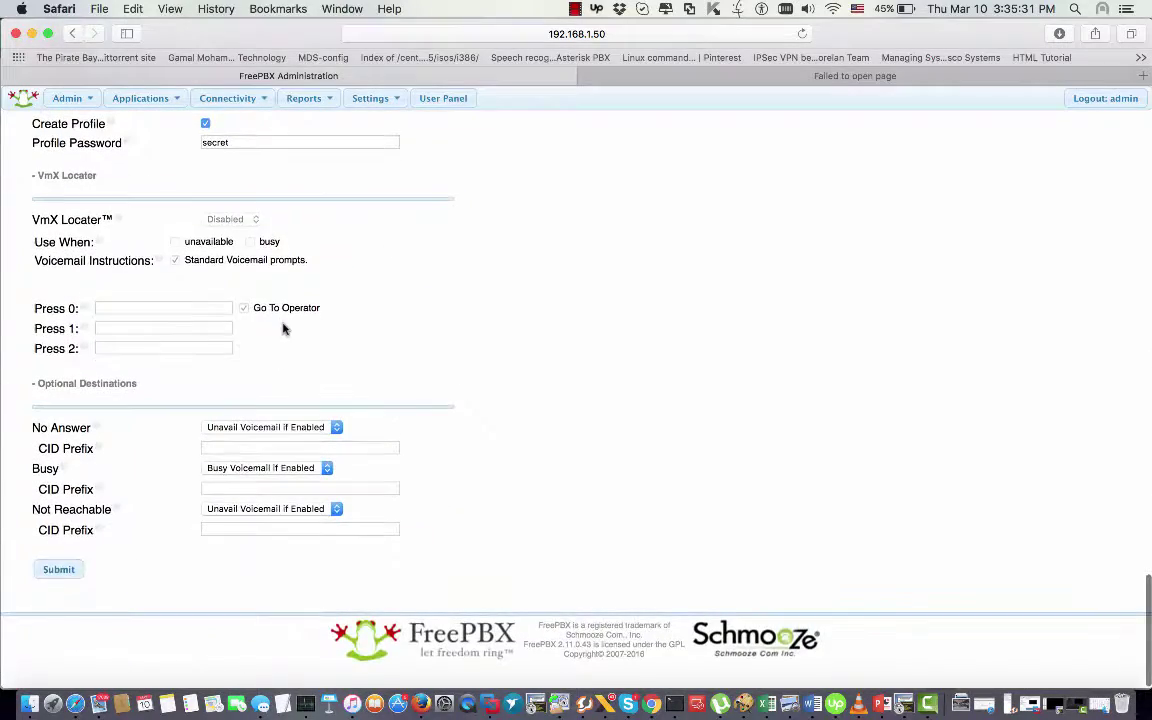
scroll(567, 306, "up", 10)
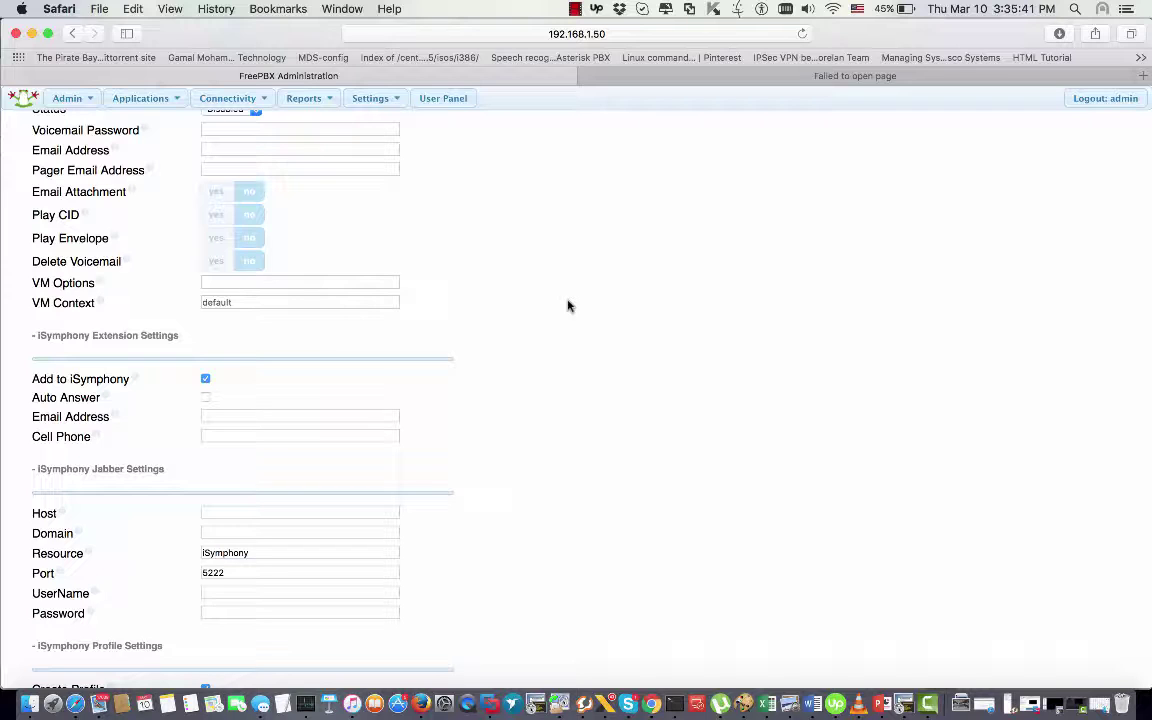
scroll(592, 281, "up", 10)
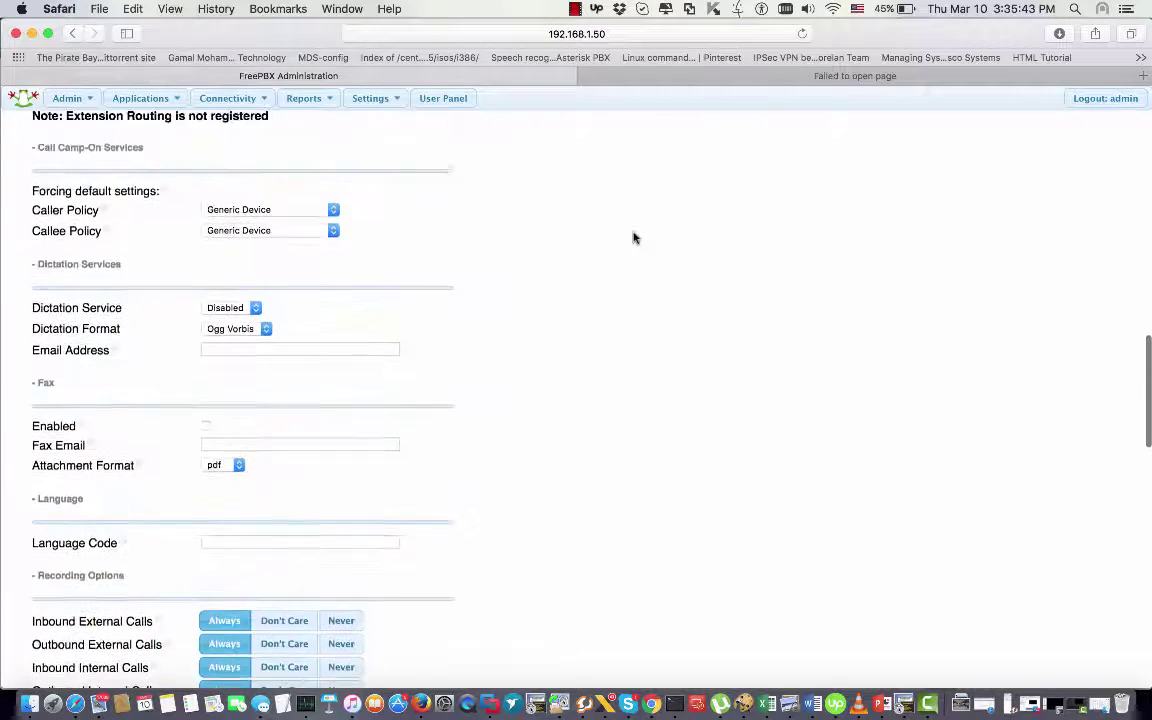
left_click(766, 704)
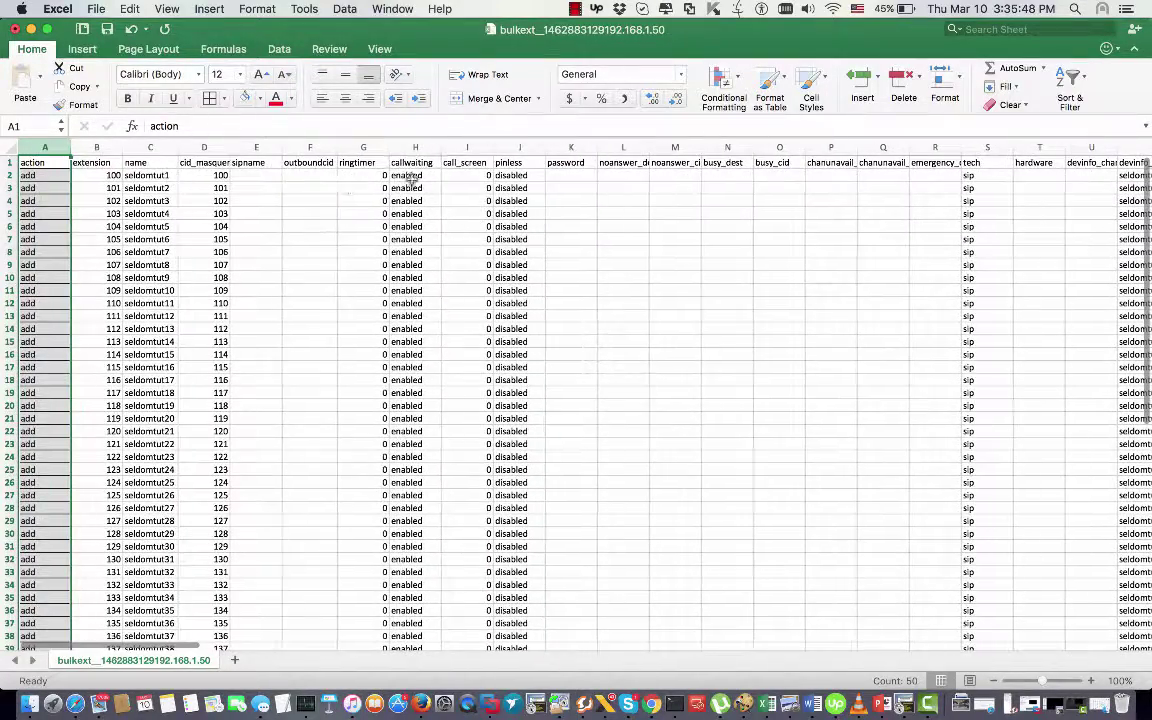
- Review the CSV column table on FreePBX's Bulk Extensions page, then show the Seldom Tutorials slide
left_click(75, 704)
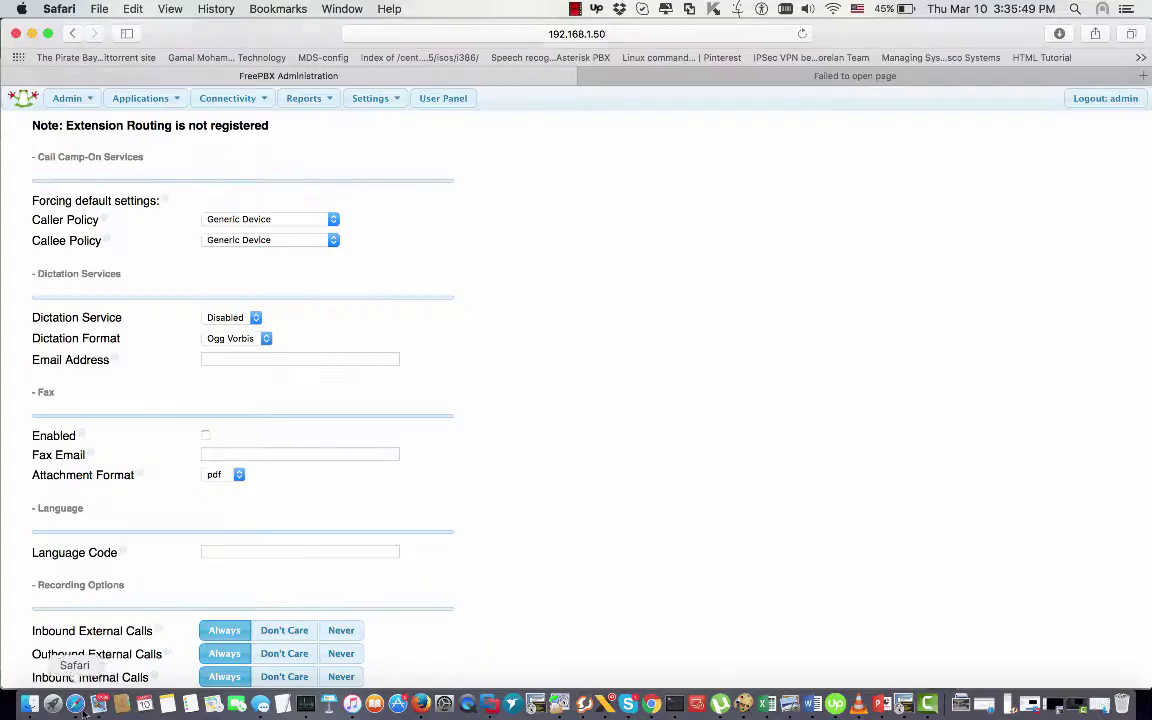
left_click(145, 98)
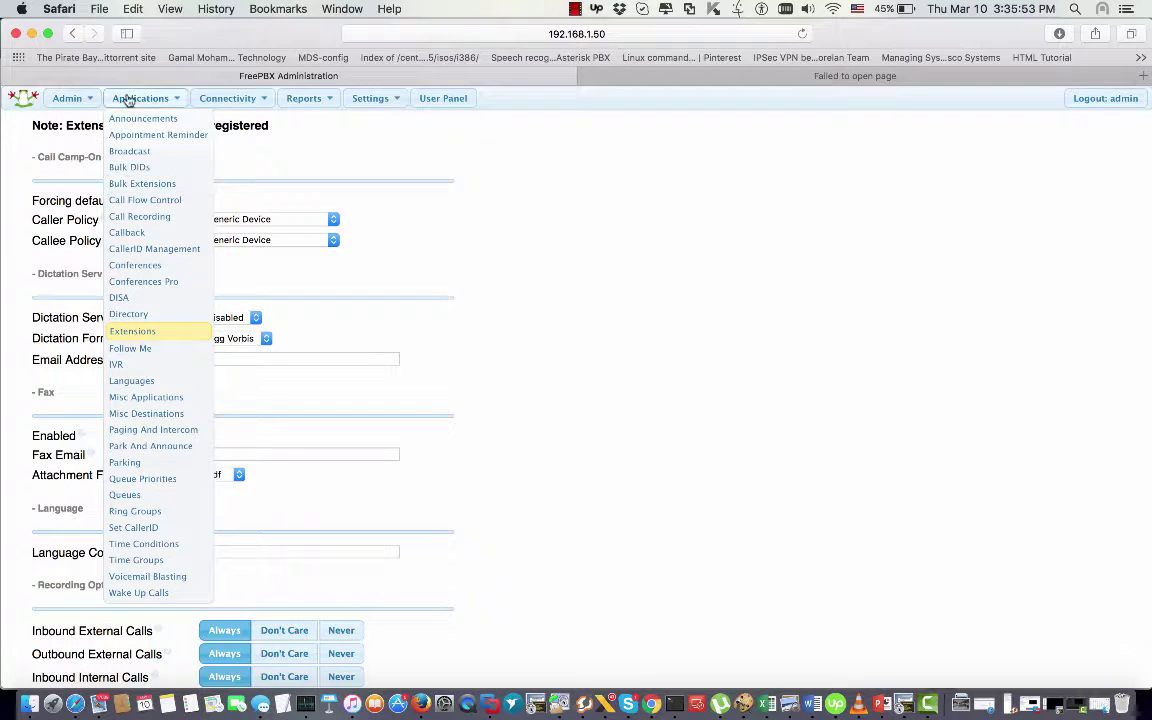
left_click(142, 183)
scroll(357, 349, "down", 5)
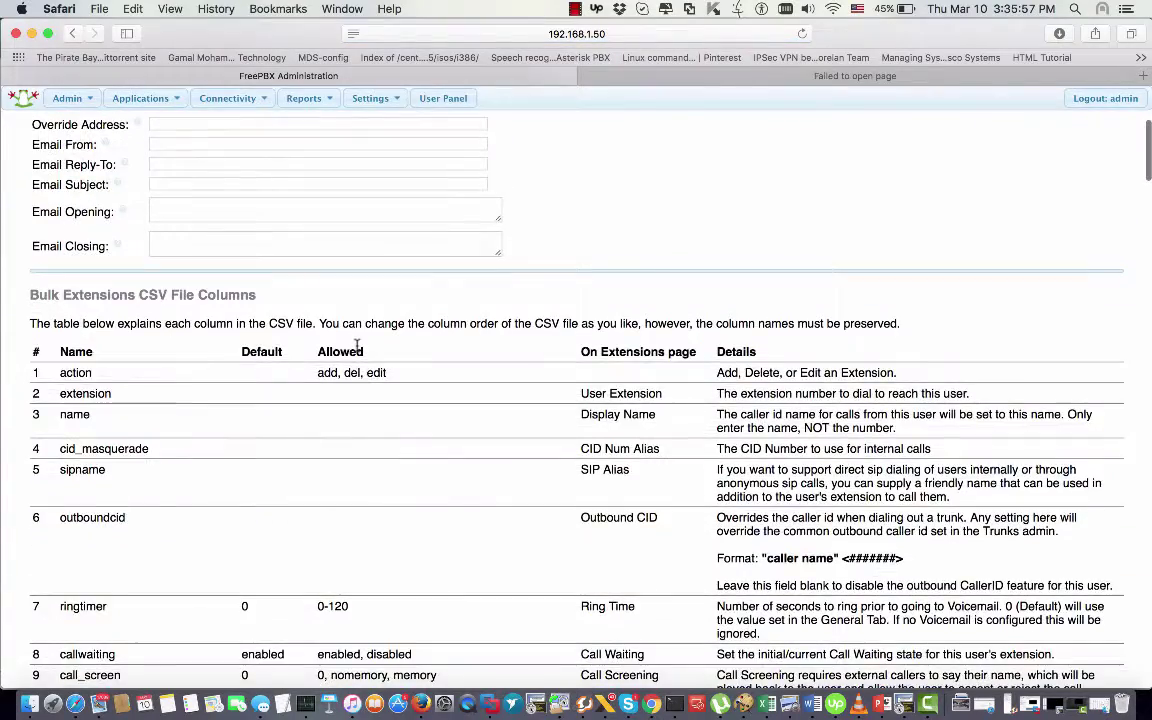
scroll(355, 345, "up", 5)
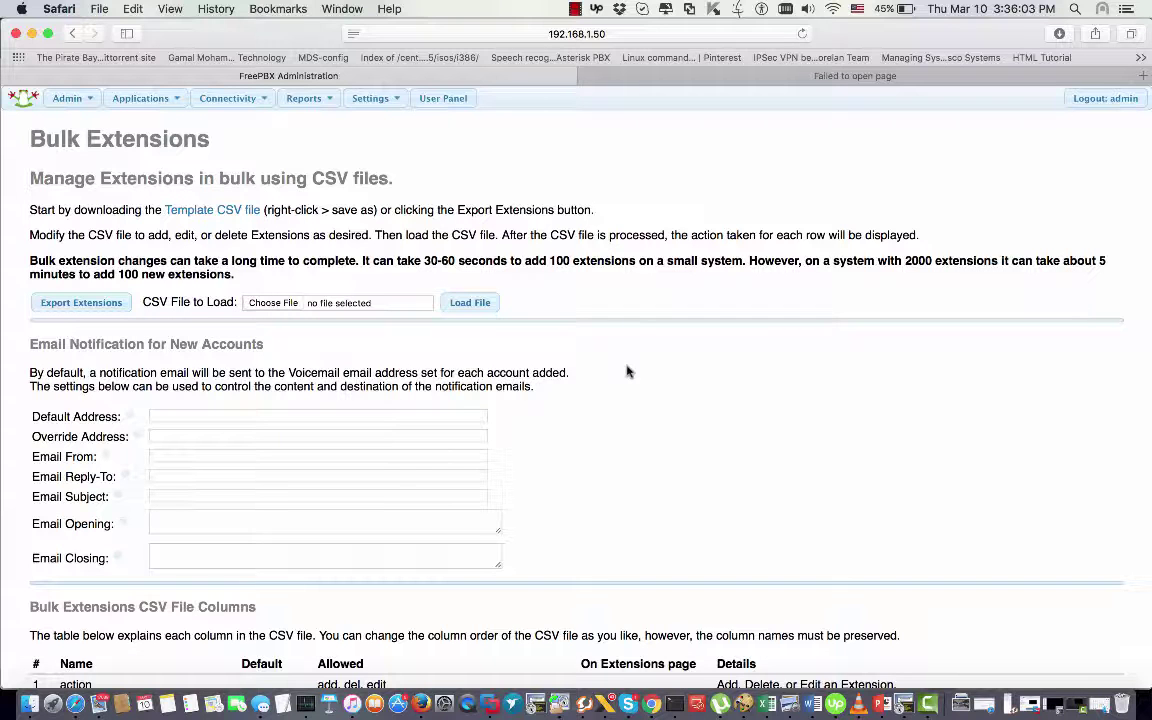
left_click(883, 704)
left_click(510, 225)
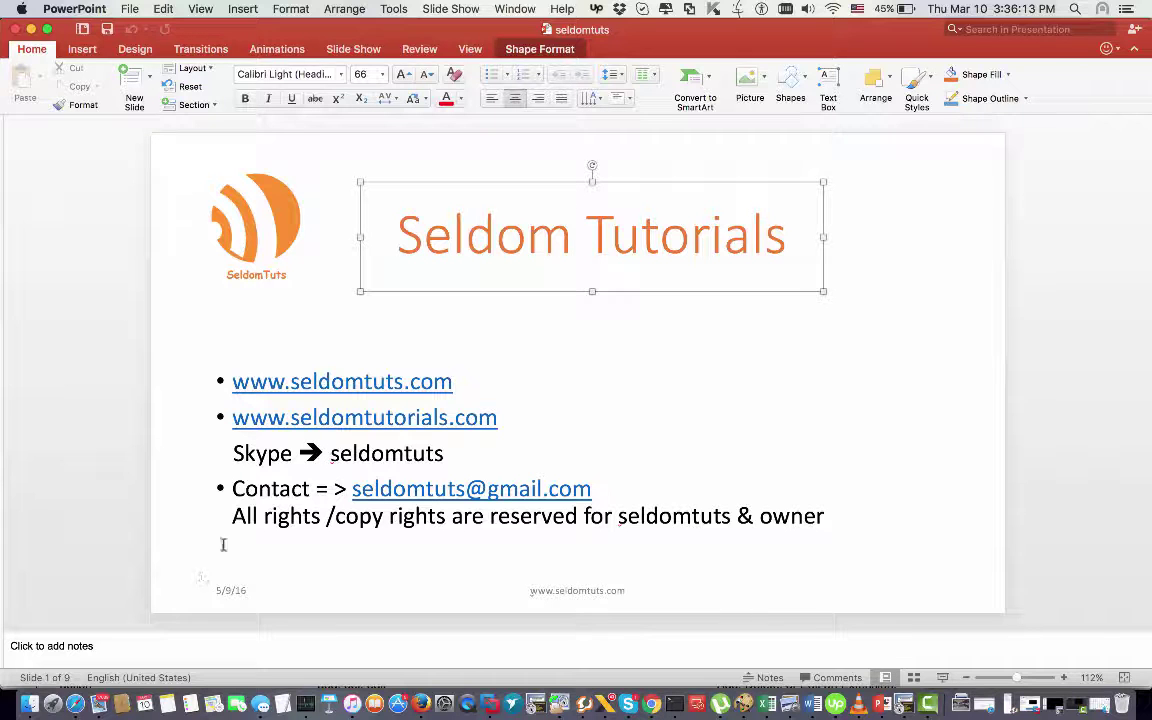
- Check Dropbox sync status, toggle Show Desktop, then return to the Safari FreePBX Bulk Extensions page
left_click(619, 12)
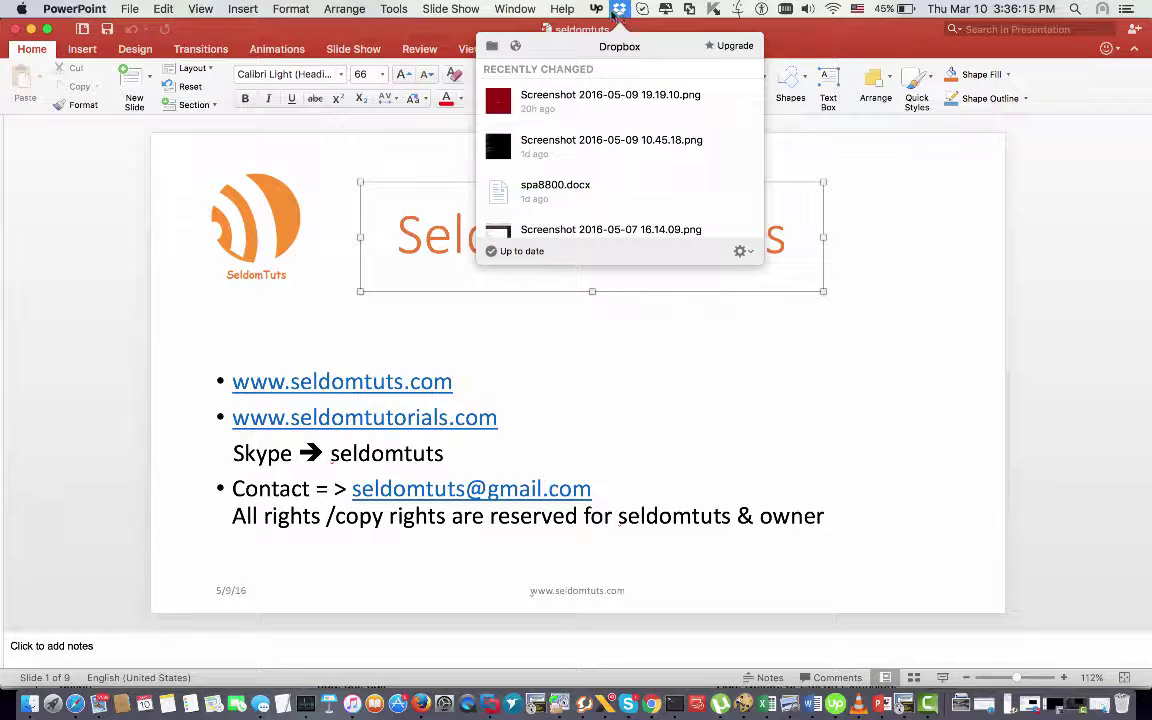
left_click(562, 9)
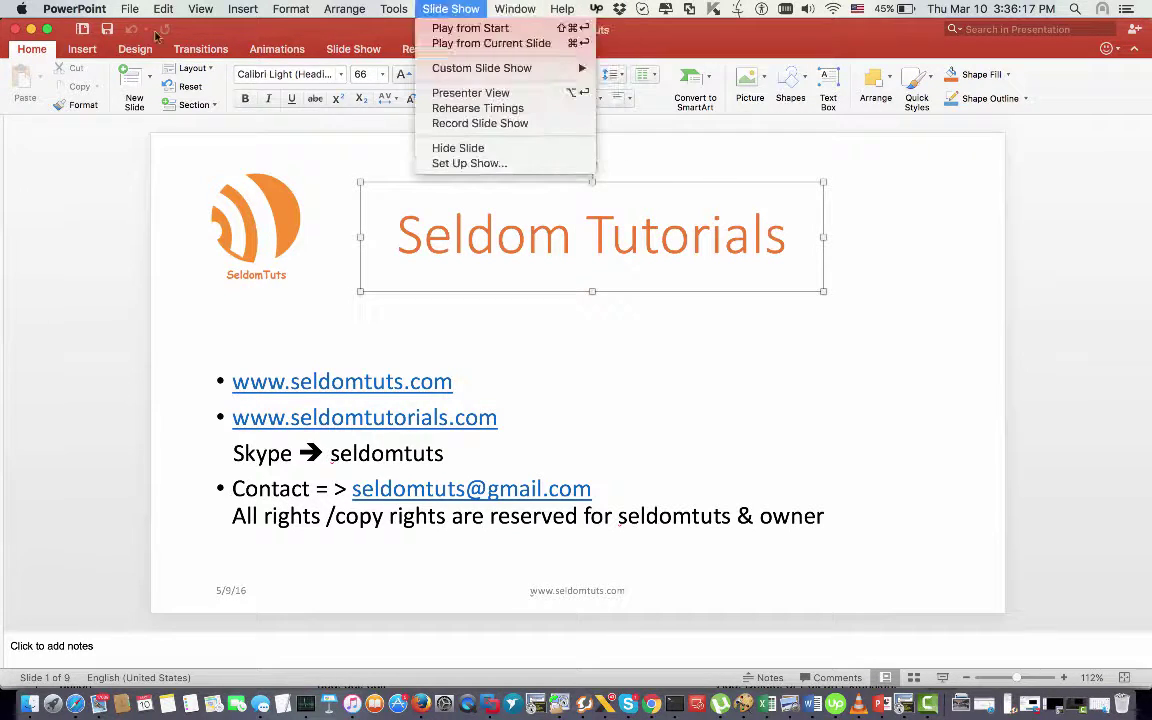
mouse_move(242, 9)
key("F11")
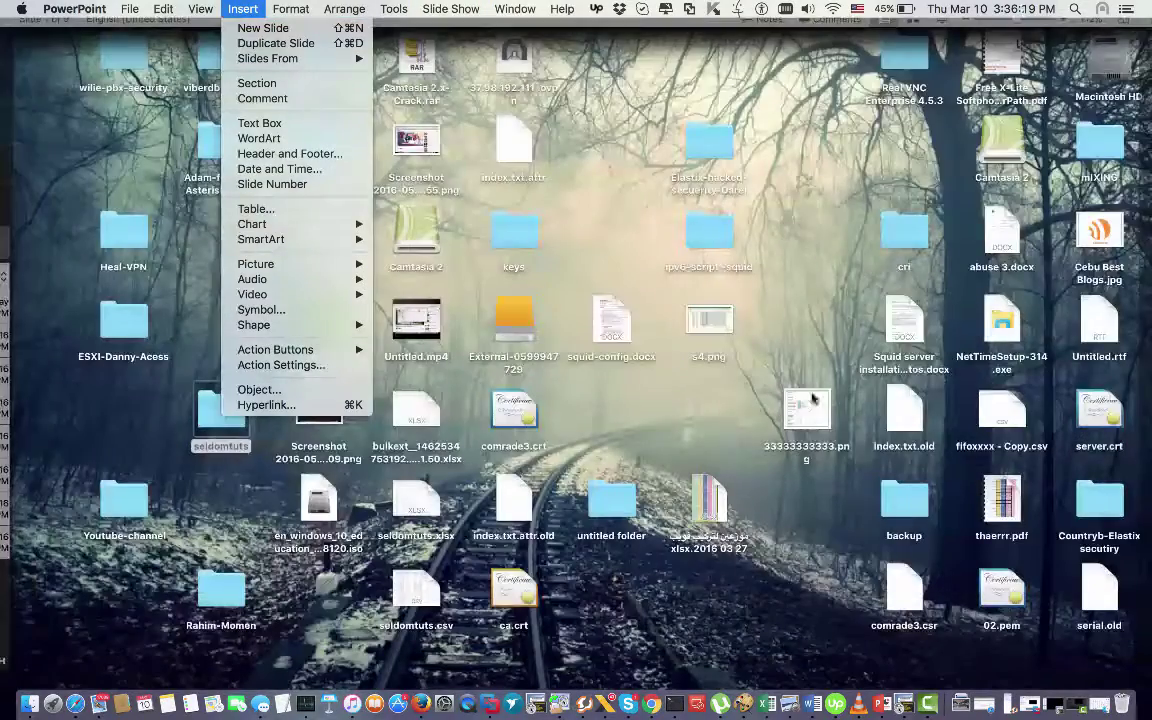
key("F11")
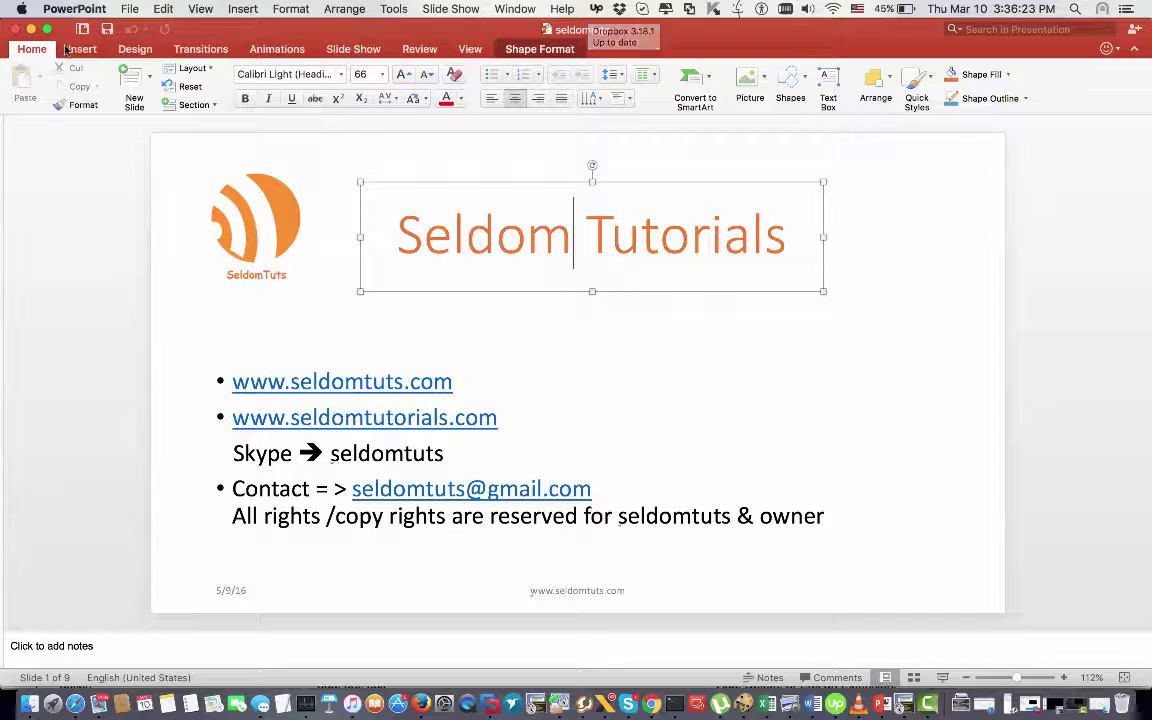
key("ctrl+Right")
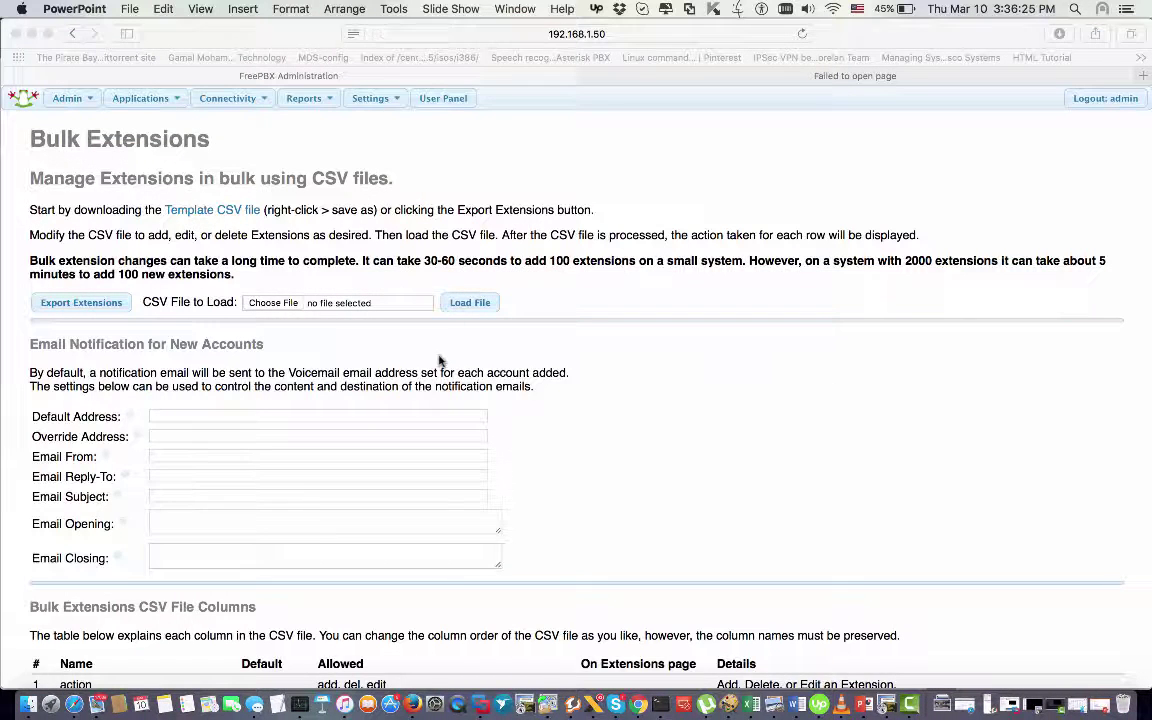